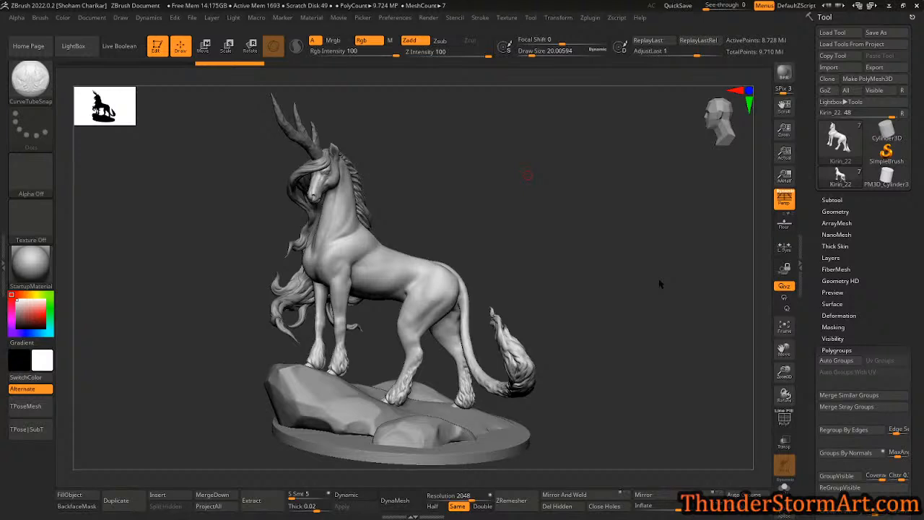
pyautogui.moveTo(616, 235)
pyautogui.mouseDown()
pyautogui.moveTo(564, 226)
pyautogui.moveTo(603, 229)
pyautogui.mouseUp()
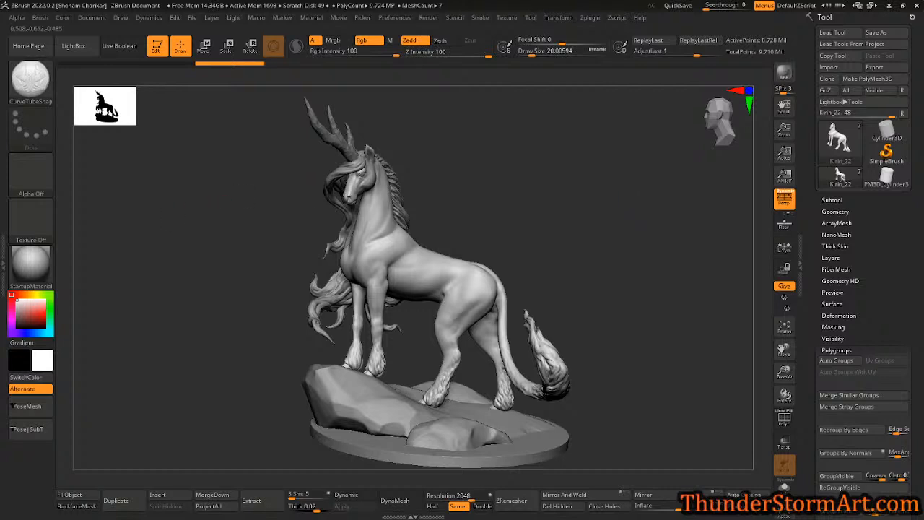
pyautogui.moveTo(548, 232)
pyautogui.mouseDown()
pyautogui.moveTo(547, 220)
pyautogui.moveTo(538, 227)
pyautogui.mouseUp()
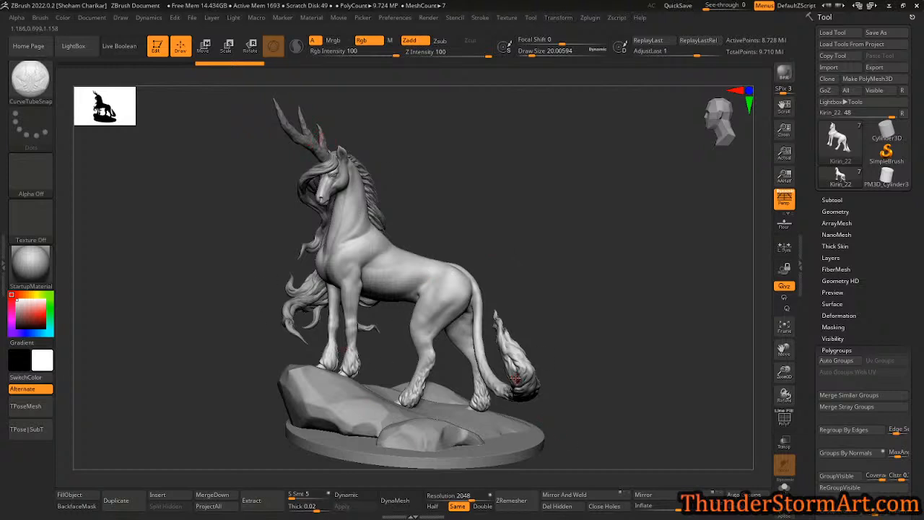
pyautogui.moveTo(576, 306); pyautogui.dragTo(579, 309)
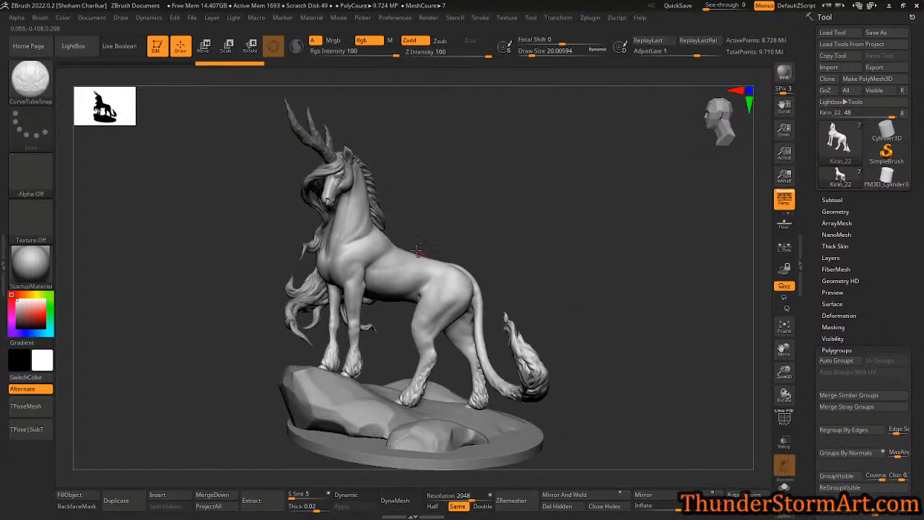
pyautogui.moveTo(537, 256); pyautogui.dragTo(567, 261)
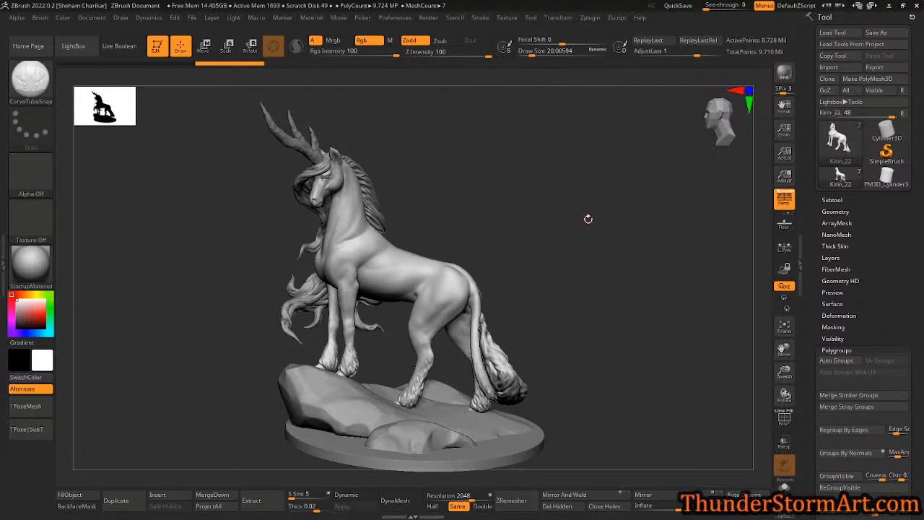
# - Show only the Kirin_22 body subtool, hiding the hair, eyes, horn, rocks and base
pyautogui.click(832, 200)
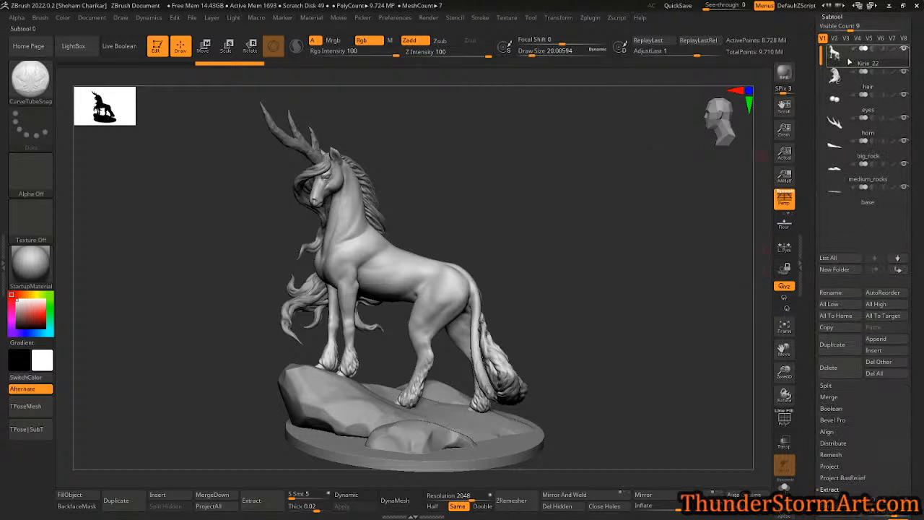
pyautogui.click(905, 50)
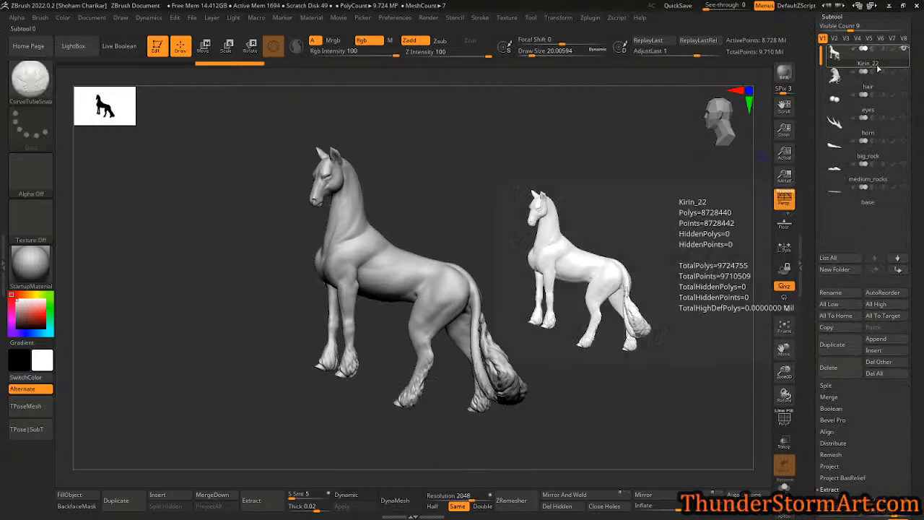
pyautogui.moveTo(605, 185); pyautogui.dragTo(372, 209)
pyautogui.moveTo(495, 282); pyautogui.dragTo(361, 303)
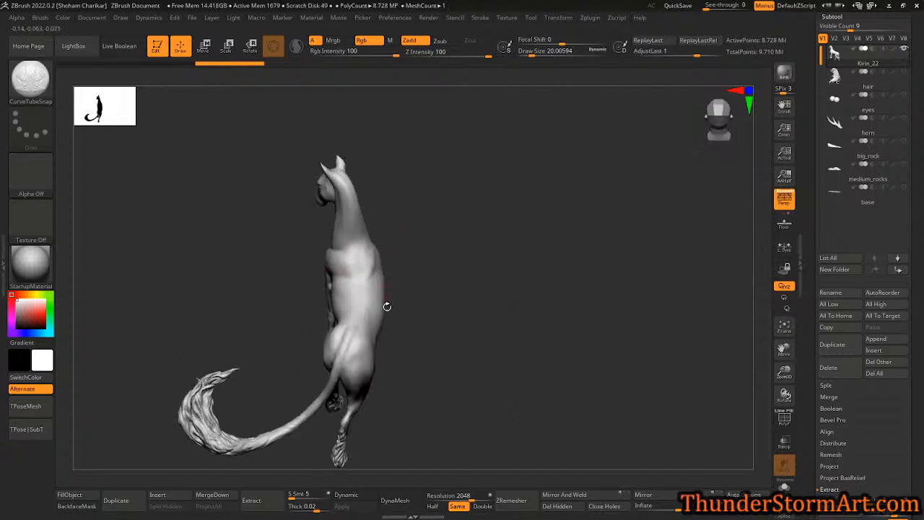
pyautogui.moveTo(369, 271); pyautogui.dragTo(489, 201)
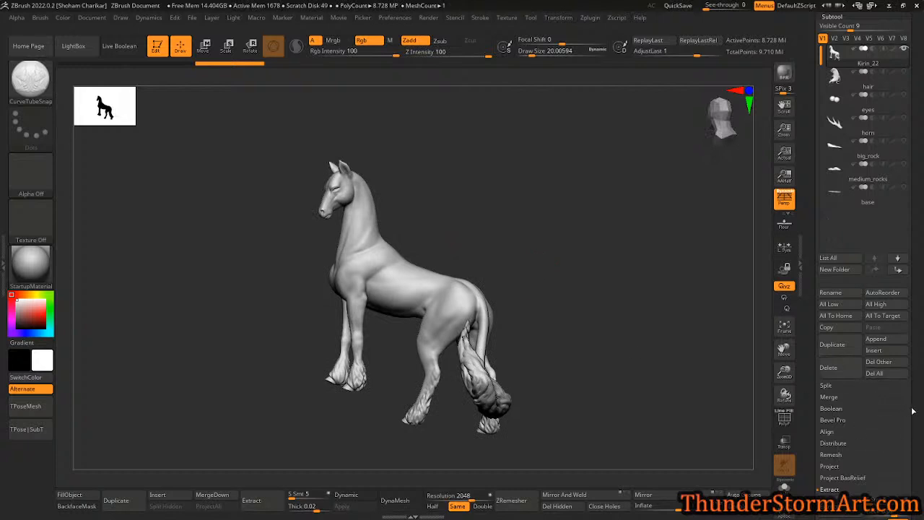
# - Insert a Cylinder3D as a new subtool and turn it to lie horizontally along the horse's body
pyautogui.moveTo(917, 409); pyautogui.dragTo(907, 428)
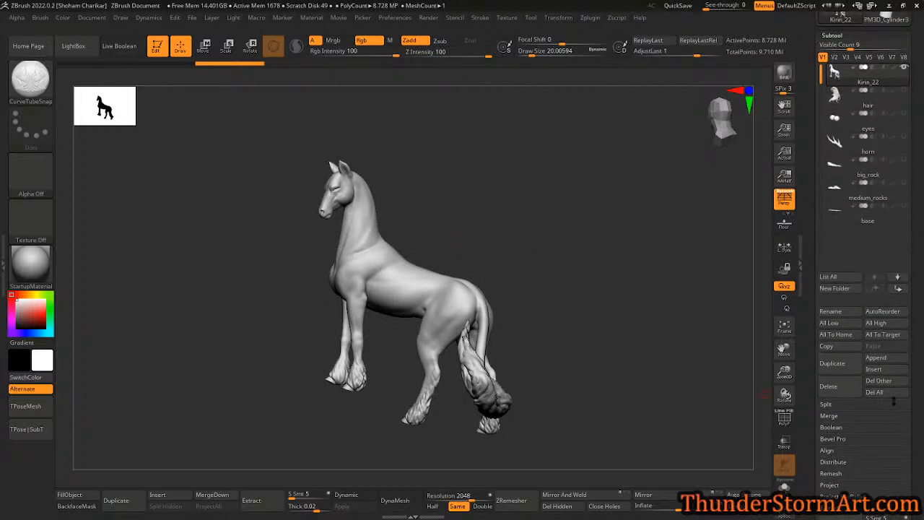
pyautogui.click(874, 369)
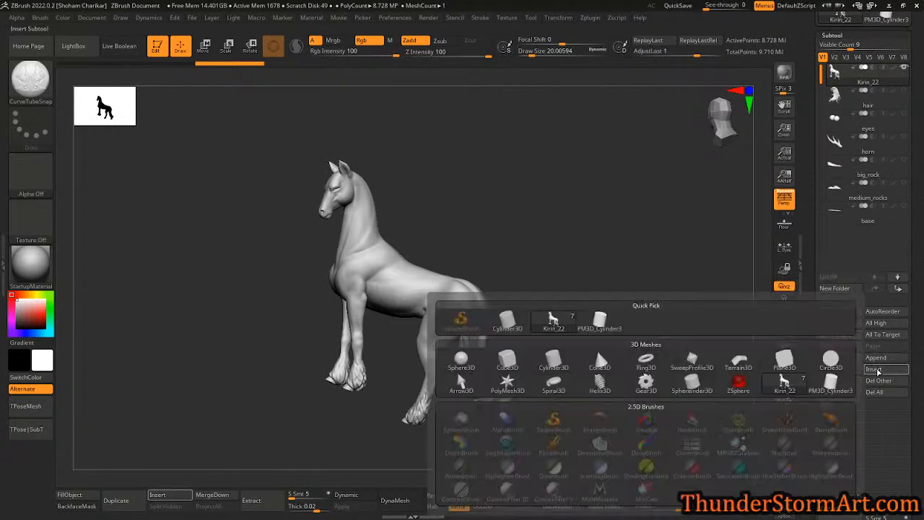
pyautogui.click(554, 361)
pyautogui.press('w')
pyautogui.moveTo(563, 297); pyautogui.dragTo(570, 268)
pyautogui.moveTo(429, 258); pyautogui.dragTo(357, 200)
pyautogui.moveTo(580, 268); pyautogui.dragTo(558, 268)
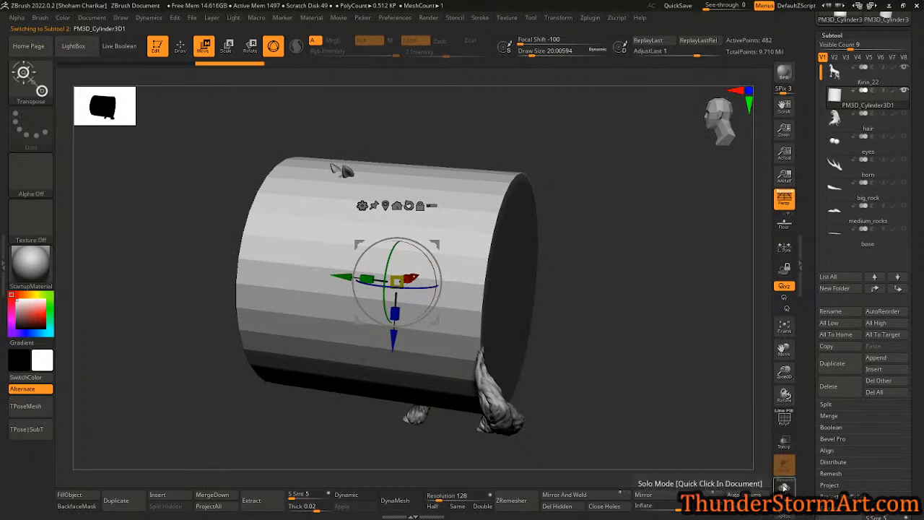
# - Turn on transparency, then scale the cylinder down to roughly torso size and position it over the horse's back
pyautogui.click(784, 442)
pyautogui.moveTo(397, 280); pyautogui.dragTo(339, 315)
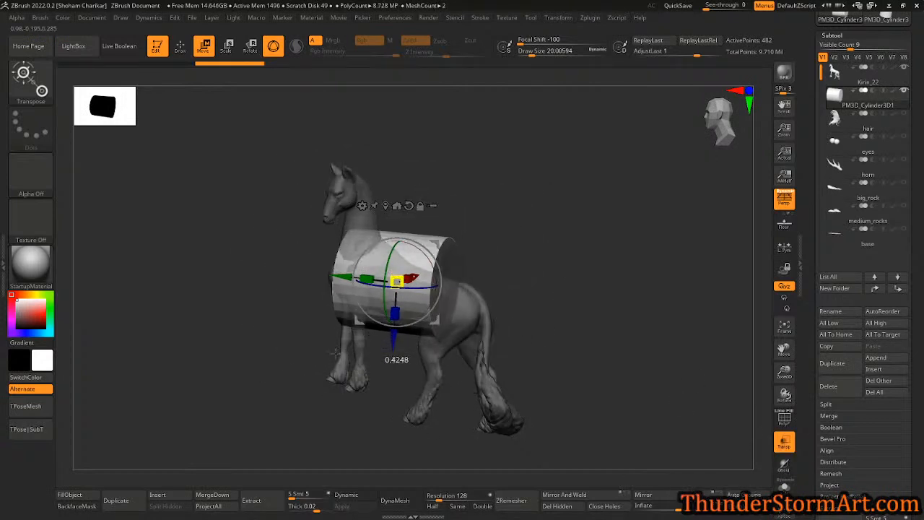
pyautogui.moveTo(343, 277); pyautogui.dragTo(377, 280)
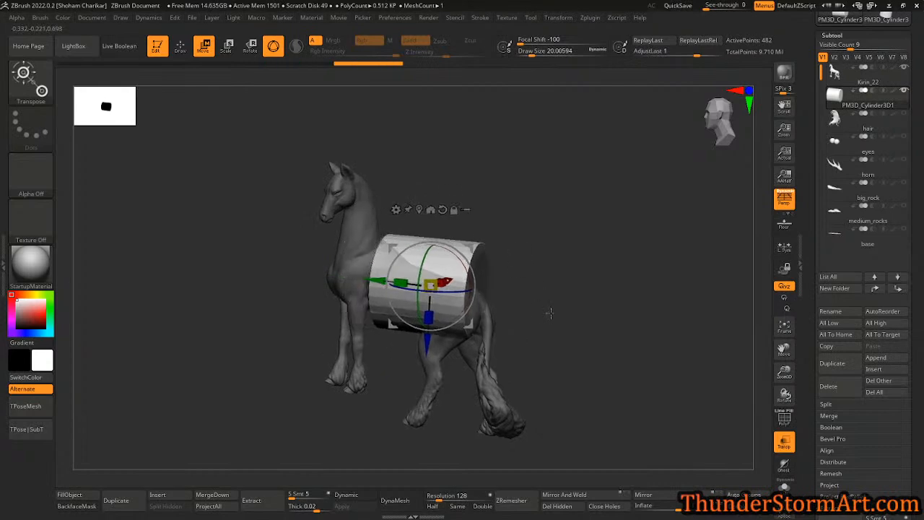
pyautogui.keyDown('ctrl'); pyautogui.moveTo(547, 310); pyautogui.dragTo(545, 357, button='right'); pyautogui.keyUp('ctrl')
pyautogui.moveTo(376, 281); pyautogui.dragTo(331, 277)
# - Try to fit the cylinder more closely around the horse's torso by adjusting its rotation and scaling it down slightly
pyautogui.moveTo(658, 255); pyautogui.dragTo(648, 325, button='right')
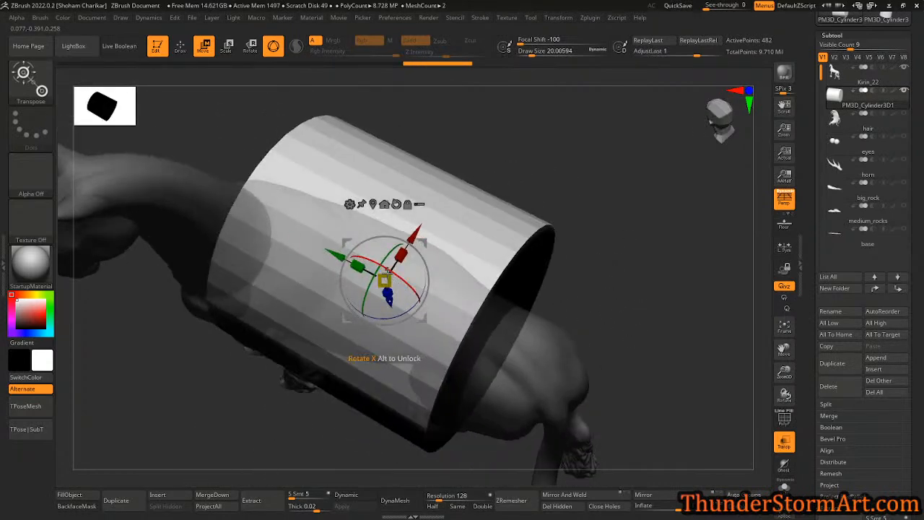
pyautogui.moveTo(390, 280); pyautogui.dragTo(366, 281)
pyautogui.moveTo(634, 249); pyautogui.dragTo(613, 193, button='right')
pyautogui.moveTo(426, 281); pyautogui.dragTo(431, 259)
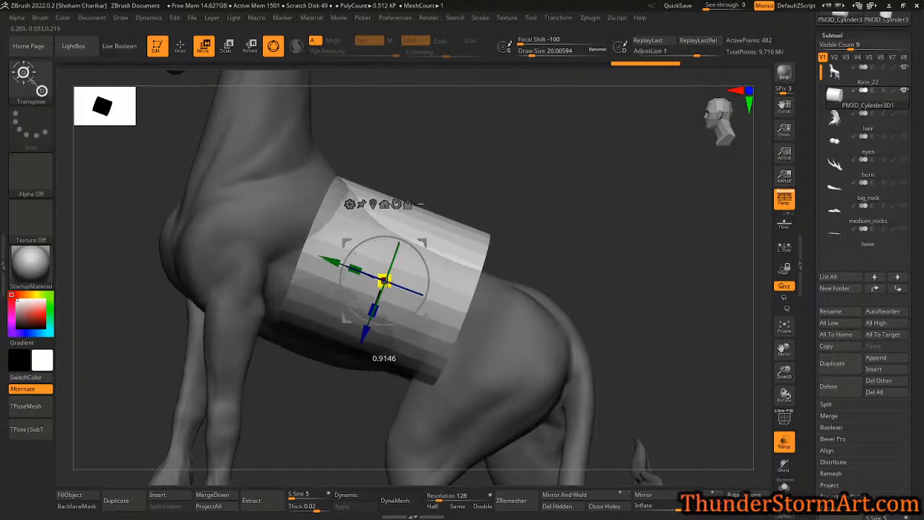
pyautogui.moveTo(612, 272); pyautogui.dragTo(673, 262)
pyautogui.moveTo(497, 193); pyautogui.dragTo(499, 206)
pyautogui.moveTo(513, 262); pyautogui.dragTo(535, 261)
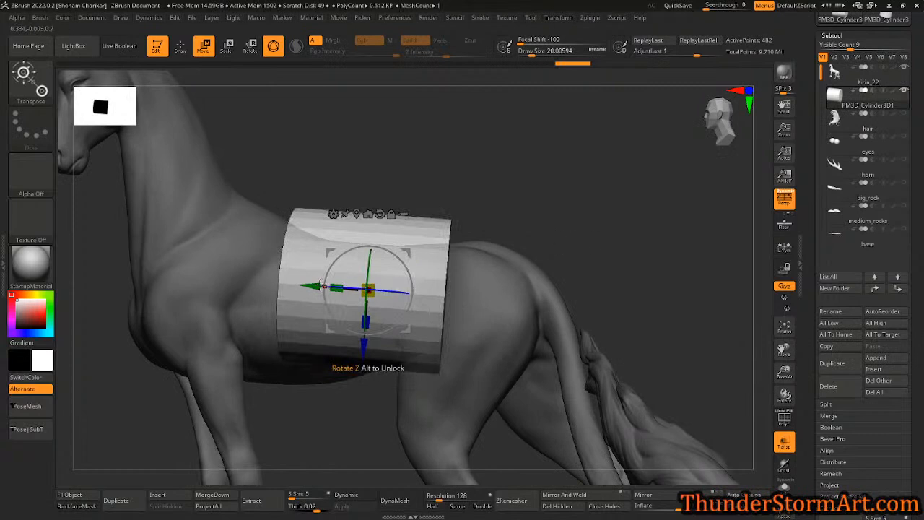
# - Try shifting the cylinder towards the shoulders, raising it slightly and fine-tuning its angle to the horse's back
pyautogui.moveTo(408, 250); pyautogui.dragTo(406, 254)
pyautogui.moveTo(304, 292); pyautogui.dragTo(289, 290)
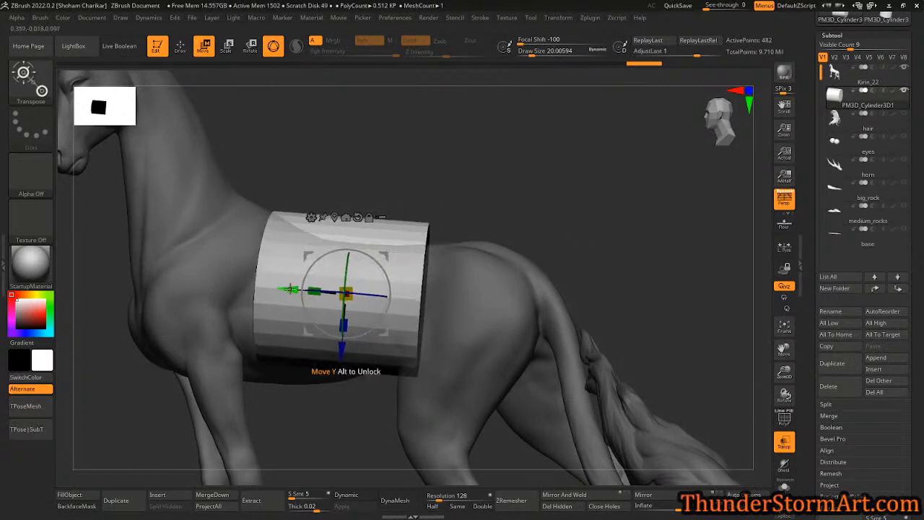
pyautogui.moveTo(343, 349); pyautogui.dragTo(344, 342)
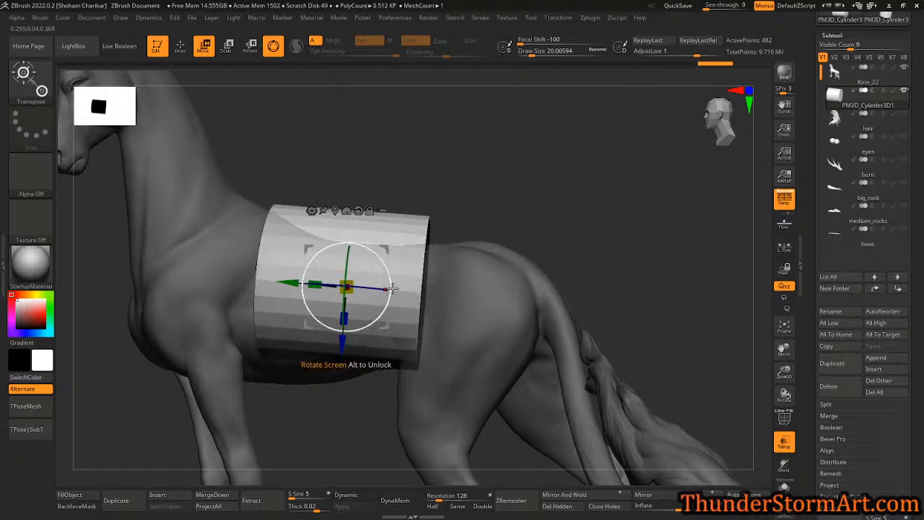
pyautogui.moveTo(390, 278); pyautogui.dragTo(393, 282)
pyautogui.moveTo(387, 249); pyautogui.dragTo(383, 255)
pyautogui.moveTo(555, 181)
pyautogui.mouseDown()
pyautogui.moveTo(504, 180)
pyautogui.moveTo(542, 189)
pyautogui.mouseUp()
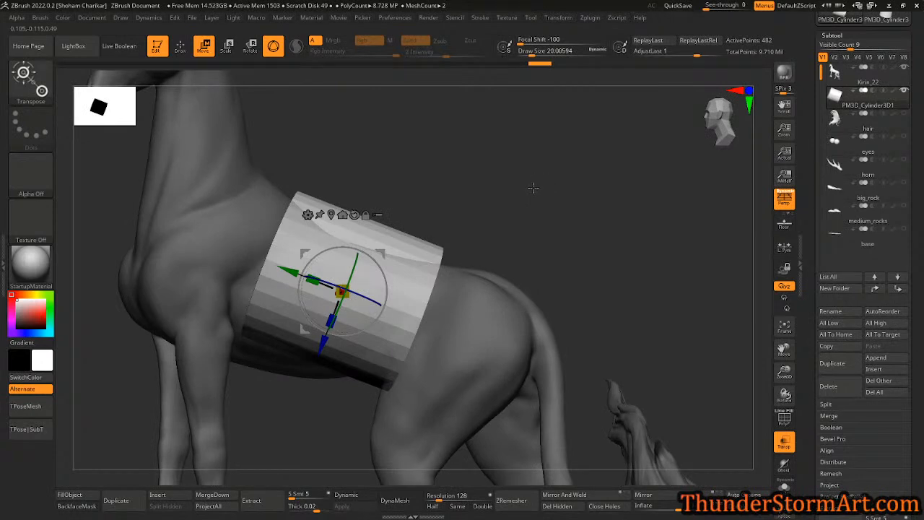
# - Turn on the polyframe display, return to Draw mode and choose SliceCurve as the cutting brush
pyautogui.hotkey('shift', 'f')
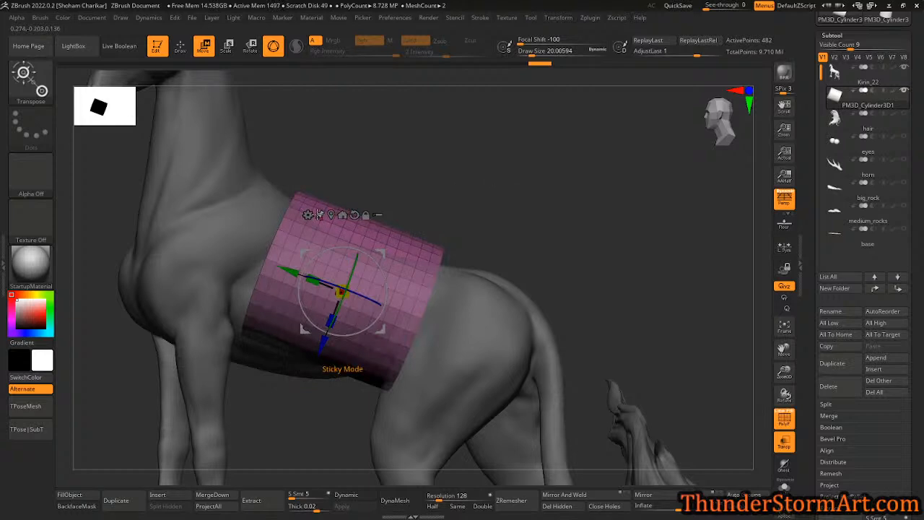
pyautogui.press('q')
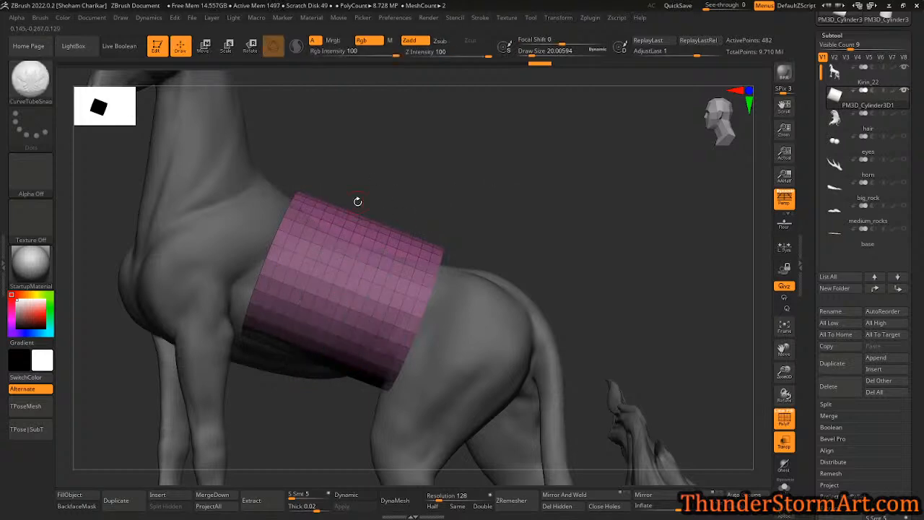
pyautogui.hotkey('ctrl', 'shift')
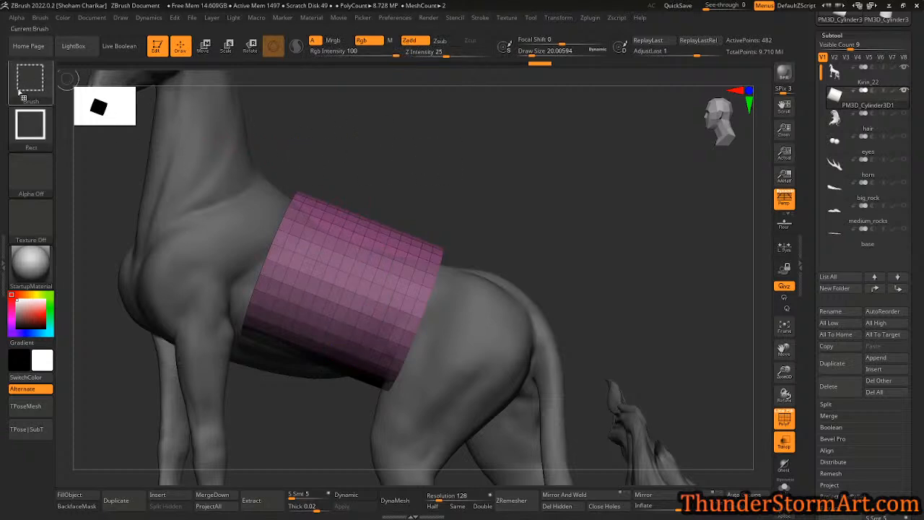
pyautogui.moveTo(31, 86)
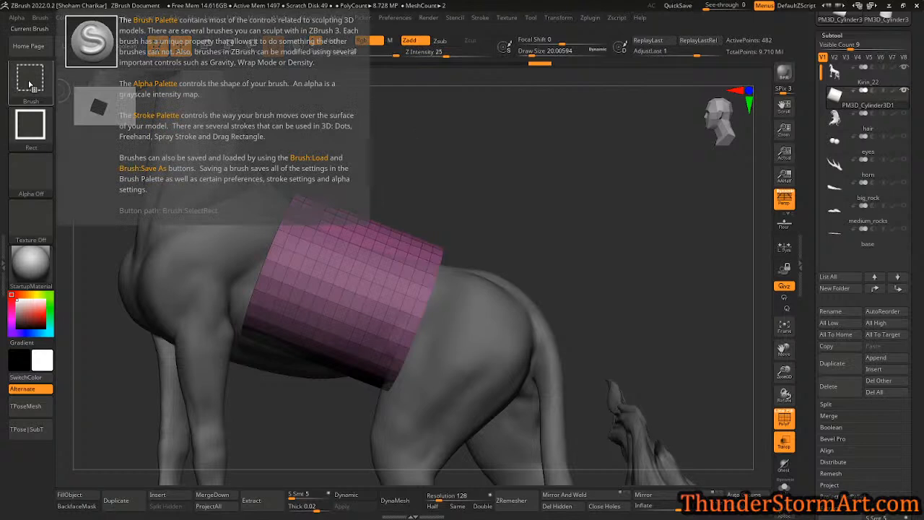
pyautogui.click(34, 86)
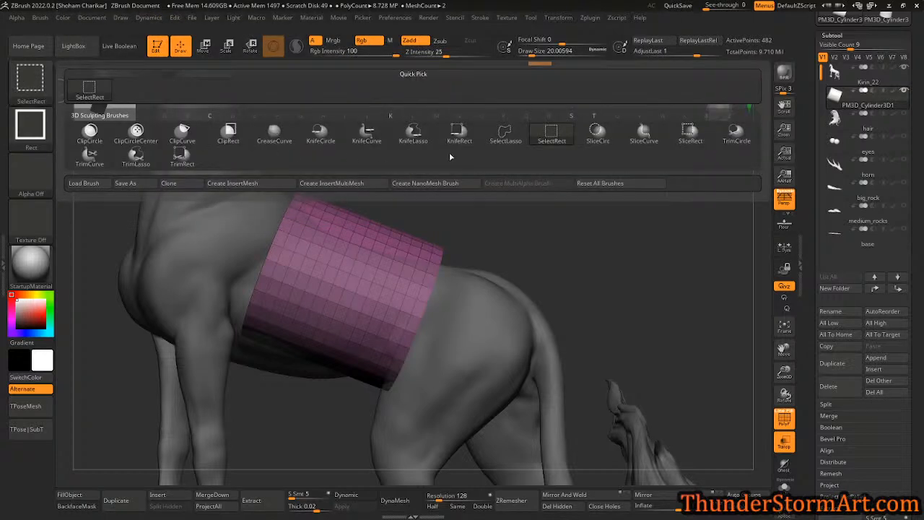
pyautogui.click(643, 132)
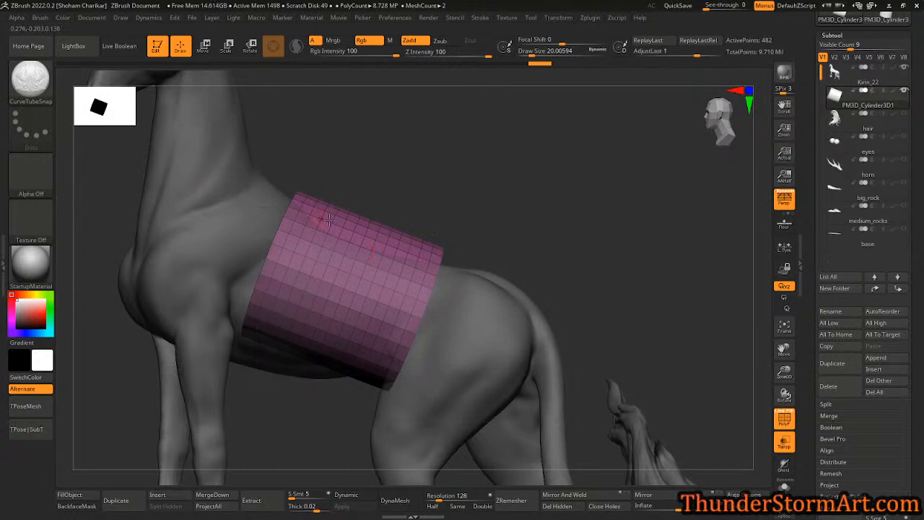
# - Roll the cylinder back through its undo history to its larger, level placement and isolate it with perspective off
pyautogui.moveTo(548, 195)
pyautogui.mouseDown()
pyautogui.moveTo(537, 196)
pyautogui.moveTo(550, 191)
pyautogui.mouseUp()
pyautogui.moveTo(484, 239); pyautogui.dragTo(493, 221)
pyautogui.moveTo(547, 234); pyautogui.dragTo(544, 239)
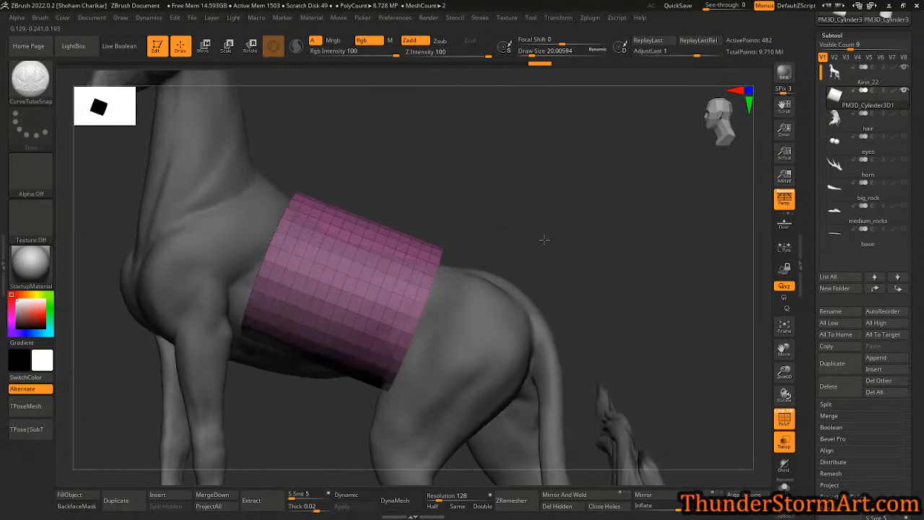
pyautogui.moveTo(490, 71); pyautogui.dragTo(171, 83)
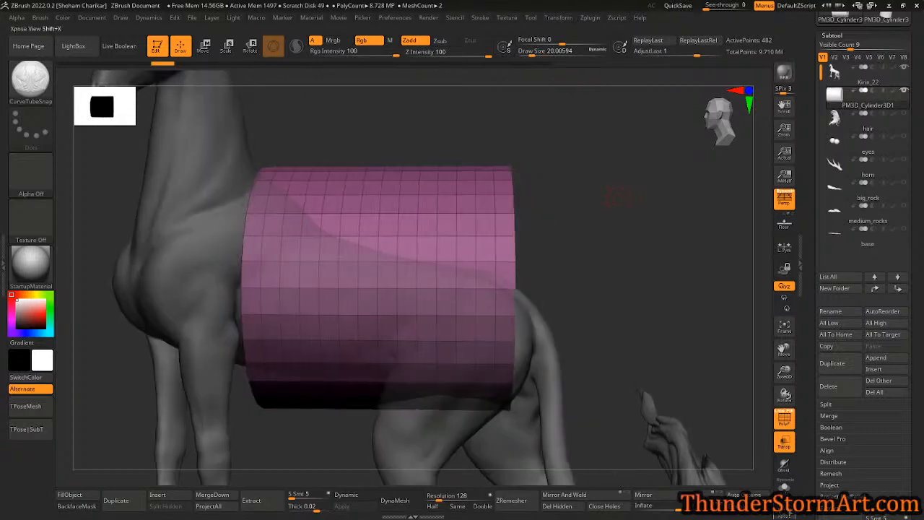
pyautogui.click(784, 488)
pyautogui.moveTo(623, 275)
pyautogui.keyDown('alt'); pyautogui.mouseDown()
pyautogui.moveTo(599, 268)
pyautogui.moveTo(621, 286)
pyautogui.mouseUp(); pyautogui.keyUp('alt')
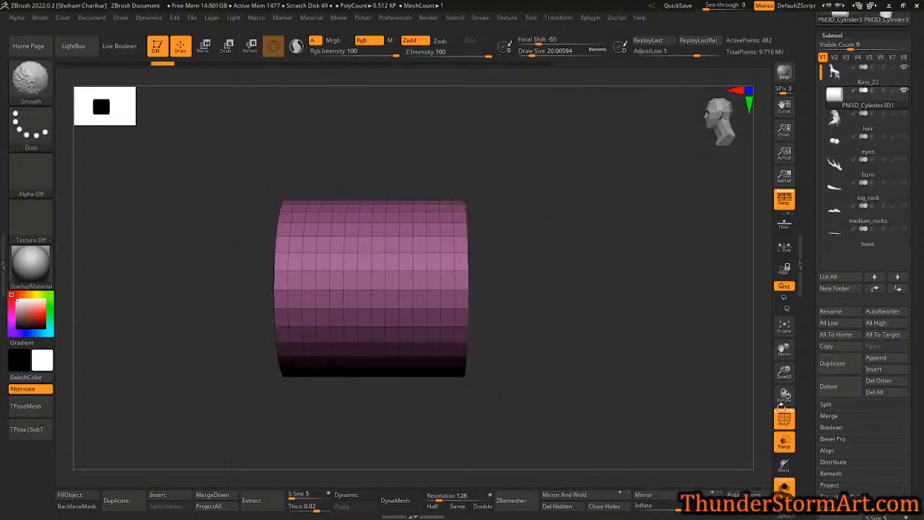
pyautogui.press('p')
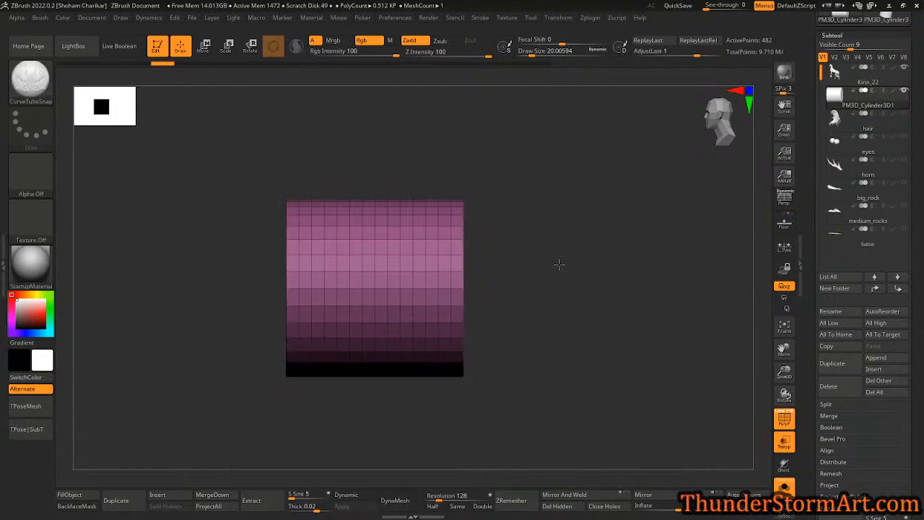
# - Slice the cylinder with a rounded U-shaped curve running down one end, along the lower side and up the other end
pyautogui.hotkey('ctrl', 'shift')
pyautogui.hotkey('ctrl', 'shift')
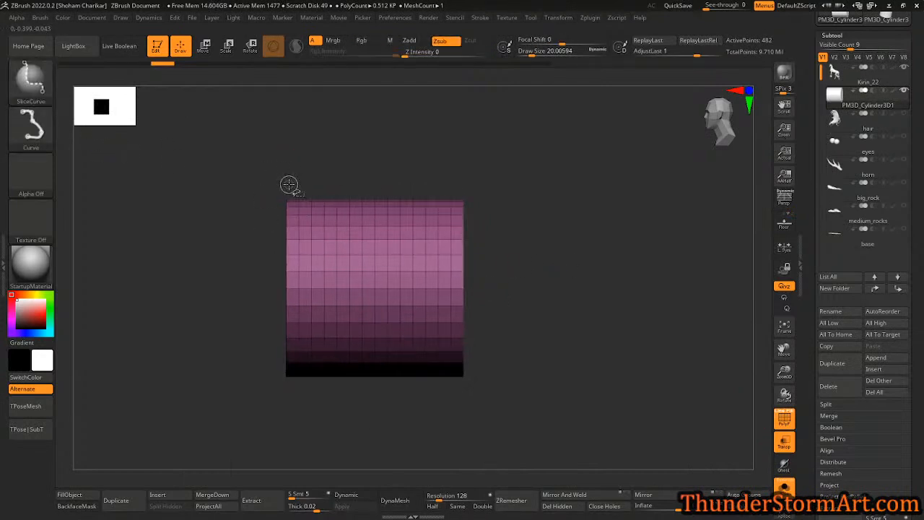
pyautogui.keyDown('ctrl'); pyautogui.keyDown('shift'); pyautogui.moveTo(283, 151); pyautogui.dragTo(297, 194); pyautogui.keyUp('shift'); pyautogui.keyUp('ctrl')
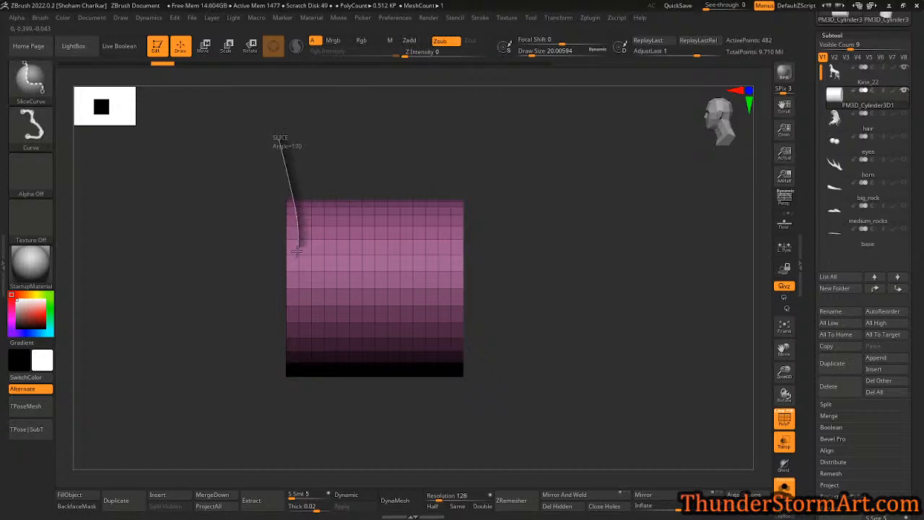
pyautogui.moveTo(299, 282)
pyautogui.keyDown('ctrl'); pyautogui.keyDown('shift'); pyautogui.mouseDown()
pyautogui.moveTo(301, 311)
pyautogui.moveTo(347, 284)
pyautogui.moveTo(322, 299)
pyautogui.moveTo(309, 285)
pyautogui.moveTo(298, 314)
pyautogui.mouseUp(); pyautogui.keyUp('shift'); pyautogui.keyUp('ctrl')
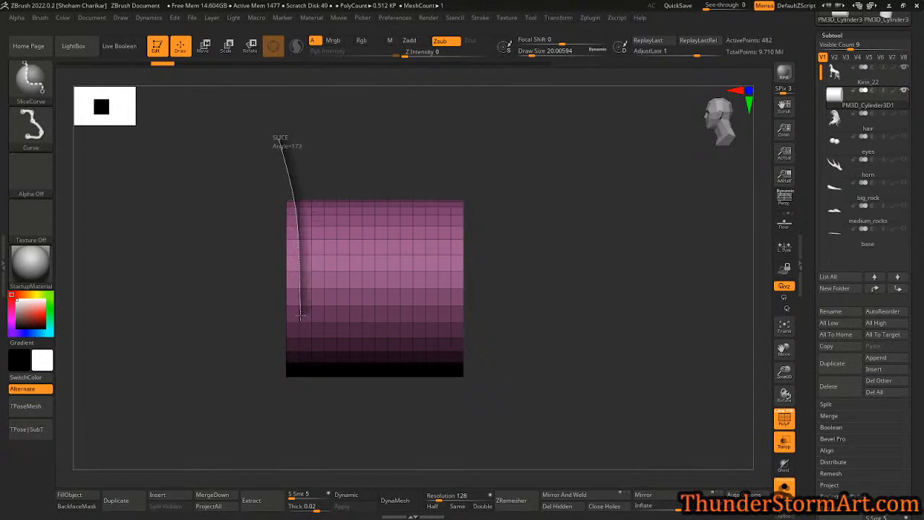
pyautogui.keyDown('ctrl'); pyautogui.keyDown('shift'); pyautogui.moveTo(329, 343); pyautogui.dragTo(401, 346); pyautogui.keyUp('shift'); pyautogui.keyUp('ctrl')
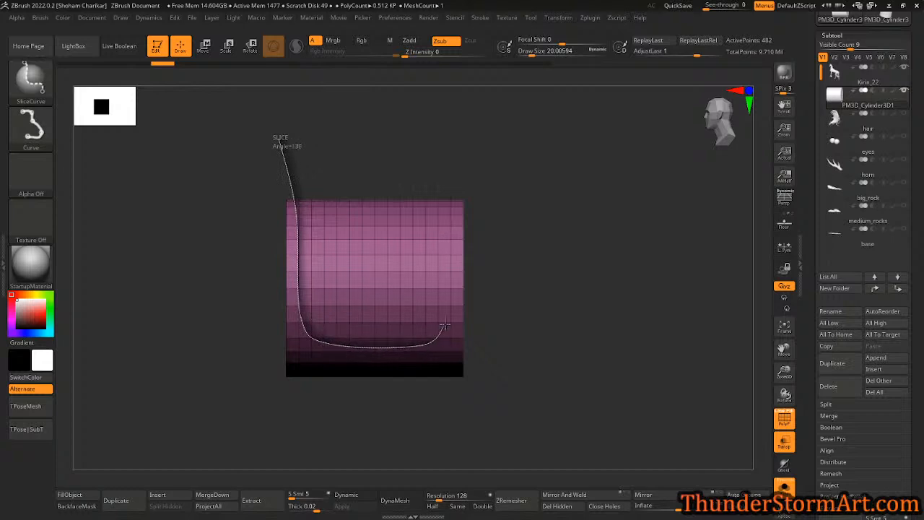
pyautogui.moveTo(456, 264)
pyautogui.keyDown('ctrl'); pyautogui.keyDown('shift'); pyautogui.mouseDown()
pyautogui.moveTo(458, 180)
pyautogui.moveTo(546, 284)
pyautogui.moveTo(463, 281)
pyautogui.moveTo(563, 285)
pyautogui.moveTo(470, 276)
pyautogui.moveTo(541, 306)
pyautogui.moveTo(495, 254)
pyautogui.moveTo(548, 335)
pyautogui.moveTo(516, 292)
pyautogui.moveTo(597, 293)
pyautogui.moveTo(579, 346)
pyautogui.moveTo(556, 332)
pyautogui.mouseUp(); pyautogui.keyUp('shift'); pyautogui.keyUp('ctrl')
# - Hide the outer part of the sliced cylinder, keeping only the section inside the U-shaped cut visible
pyautogui.press('f')
pyautogui.keyDown('ctrl'); pyautogui.keyDown('shift'); pyautogui.click(324, 217); pyautogui.keyUp('shift'); pyautogui.keyUp('ctrl')
pyautogui.moveTo(533, 274); pyautogui.dragTo(568, 281)
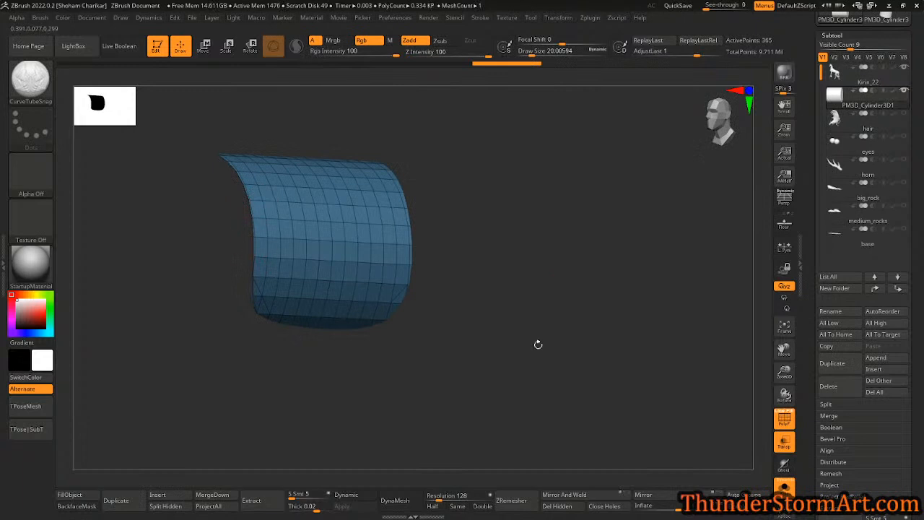
pyautogui.moveTo(914, 430); pyautogui.dragTo(912, 318)
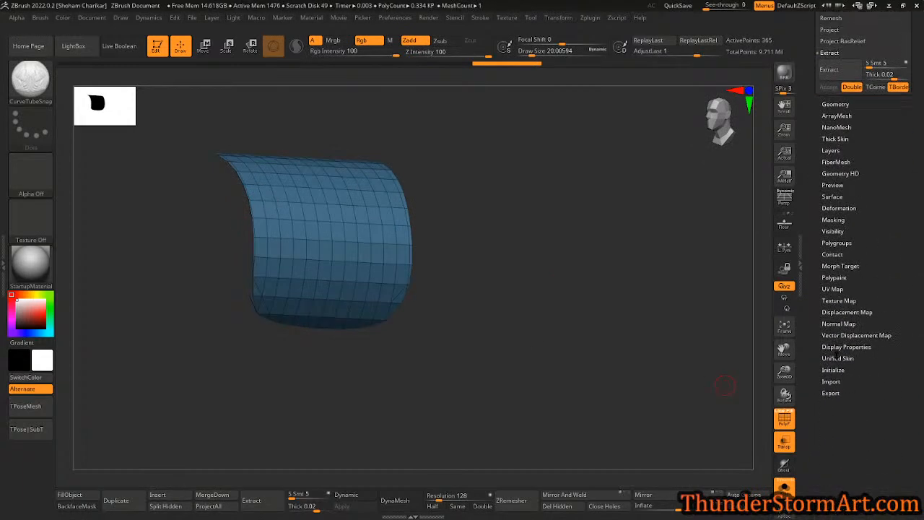
# - Turn on double-sided display for the isolated cylinder section
pyautogui.click(832, 347)
pyautogui.click(830, 328)
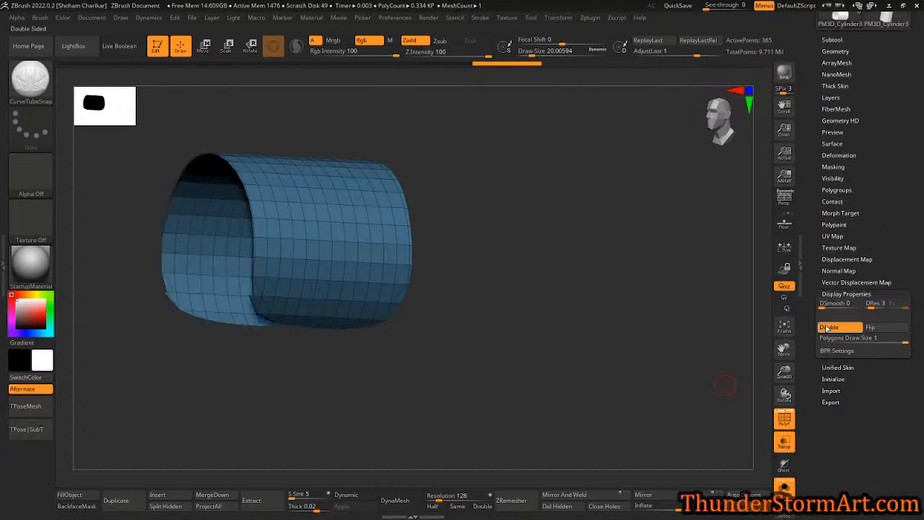
pyautogui.moveTo(498, 270); pyautogui.dragTo(546, 297)
# - Delete the hidden geometry of the sliced cylinder, keeping only the visible draped section
pyautogui.scroll(3, 893, 195)
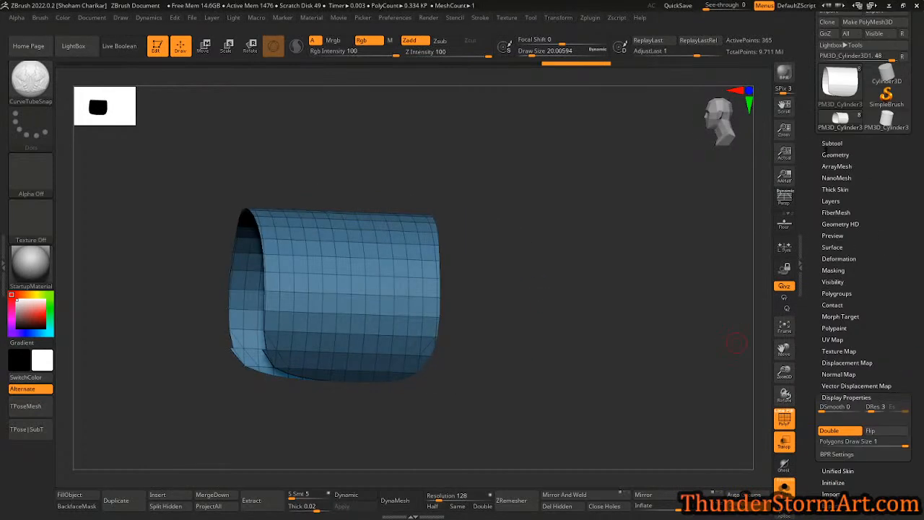
pyautogui.click(834, 154)
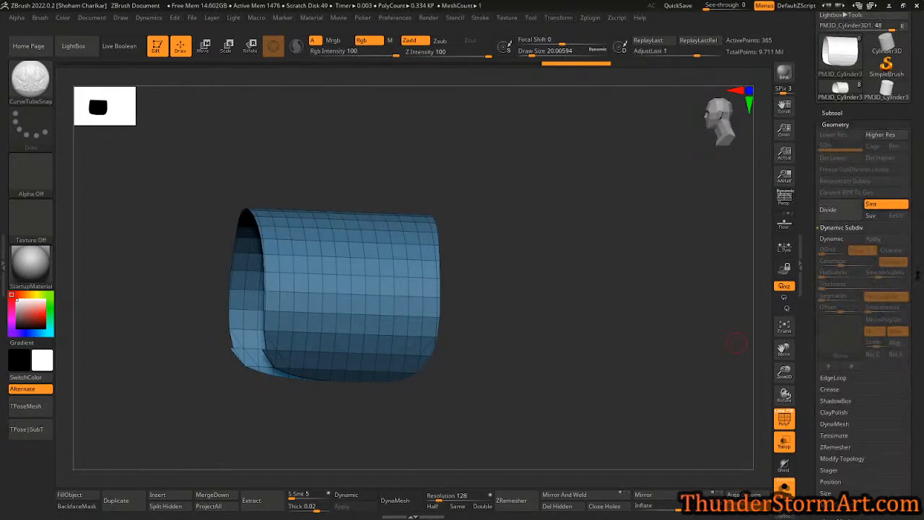
pyautogui.moveTo(918, 275); pyautogui.dragTo(915, 258)
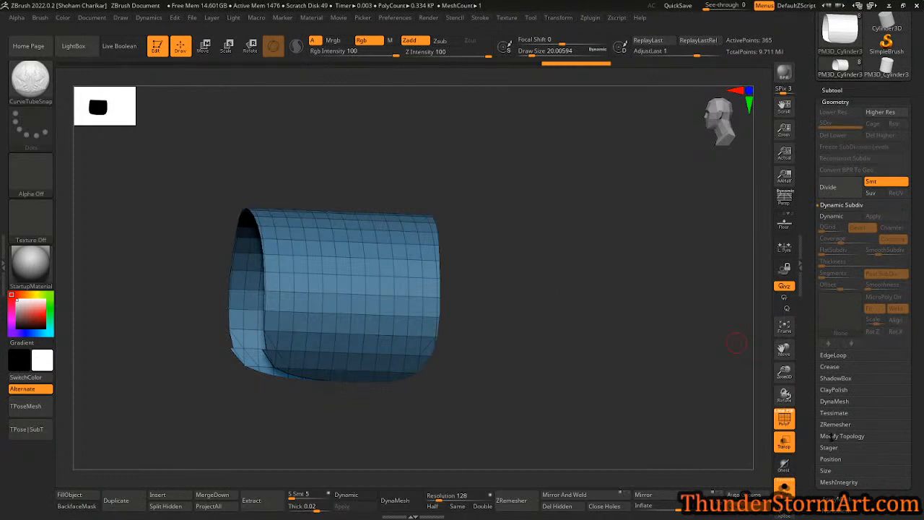
pyautogui.click(838, 437)
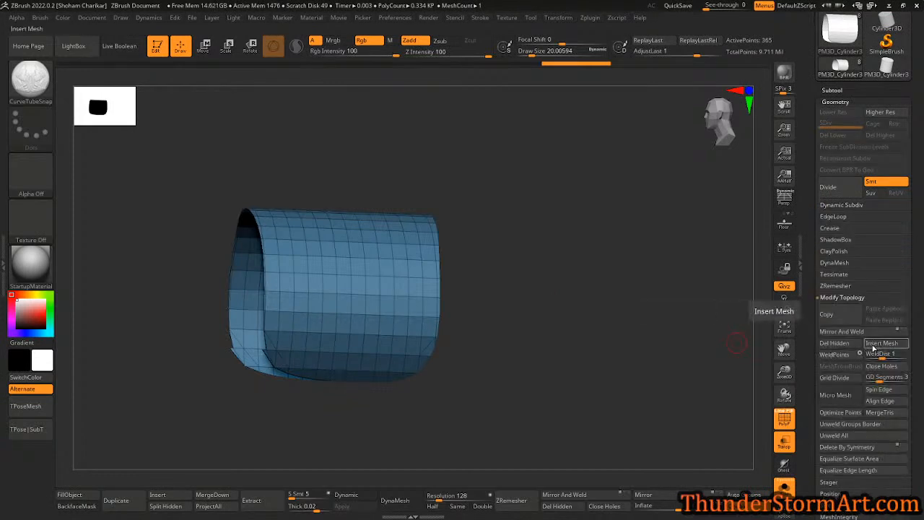
pyautogui.click(834, 346)
# - Choose the ZModeler brush with a draw size of about 9.4 and turn perspective on
pyautogui.moveTo(556, 299)
pyautogui.mouseDown()
pyautogui.moveTo(602, 298)
pyautogui.moveTo(620, 276)
pyautogui.moveTo(574, 242)
pyautogui.moveTo(580, 289)
pyautogui.moveTo(609, 289)
pyautogui.moveTo(611, 264)
pyautogui.moveTo(637, 289)
pyautogui.moveTo(650, 275)
pyautogui.mouseUp()
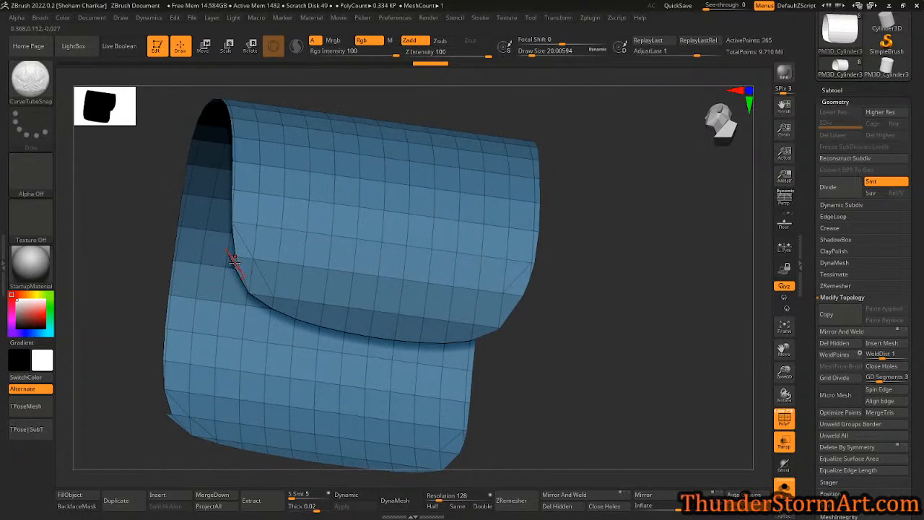
pyautogui.moveTo(623, 315); pyautogui.dragTo(592, 325)
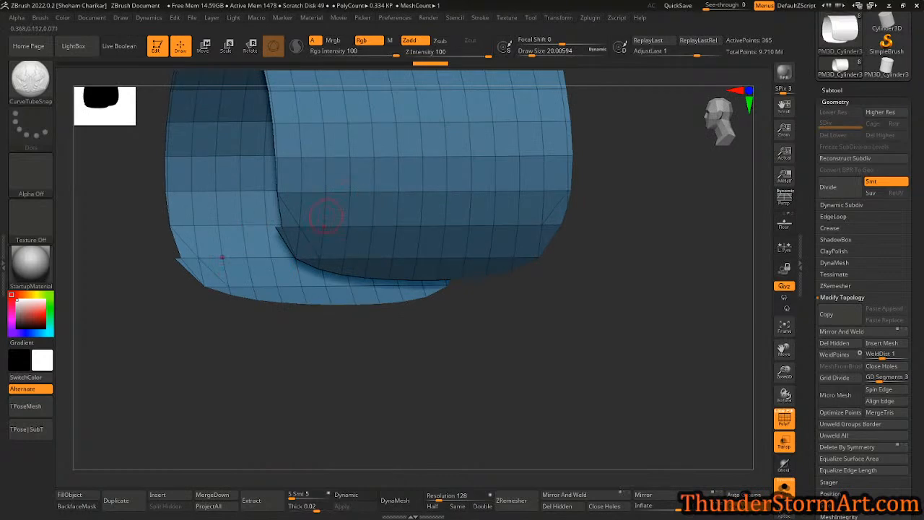
pyautogui.press('b')
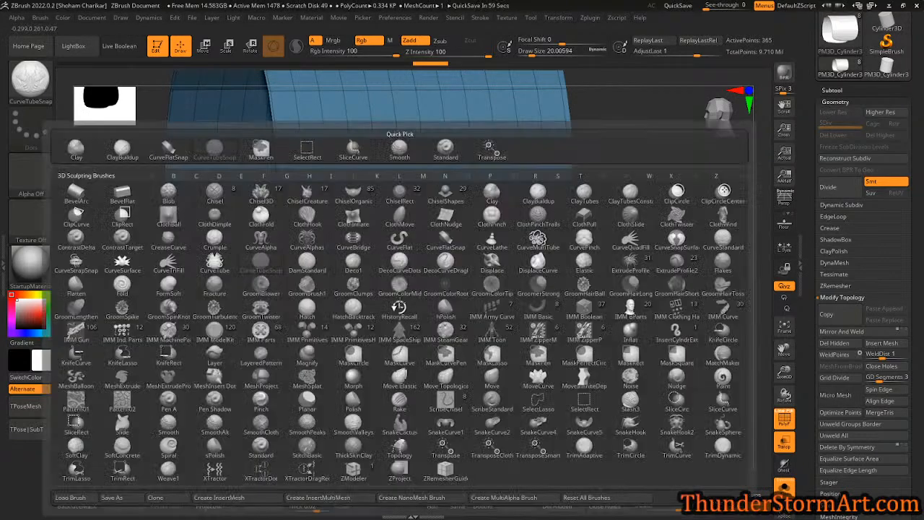
pyautogui.press('z')
pyautogui.press('m')
pyautogui.keyDown('alt'); pyautogui.moveTo(333, 367); pyautogui.dragTo(326, 405); pyautogui.keyUp('alt')
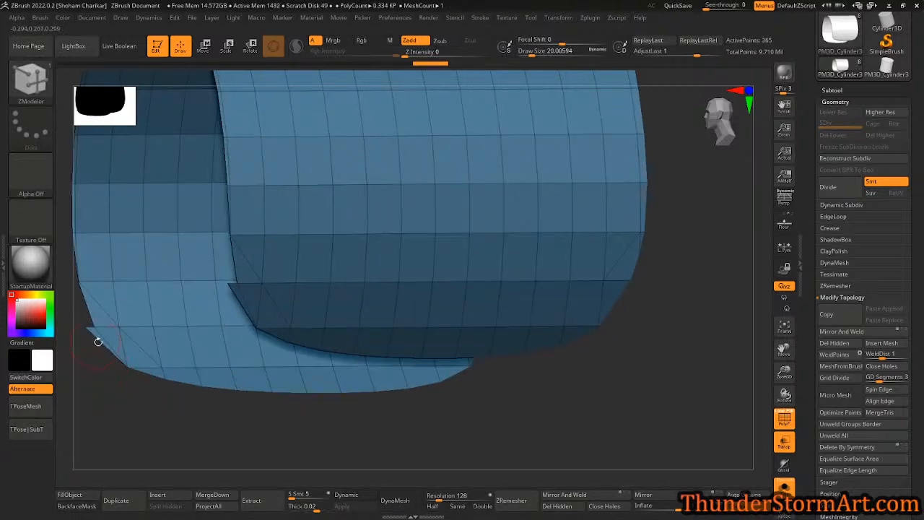
pyautogui.keyDown('ctrl'); pyautogui.moveTo(314, 300); pyautogui.dragTo(318, 433, button='right'); pyautogui.keyUp('ctrl')
pyautogui.moveTo(144, 452); pyautogui.dragTo(122, 442, button='right')
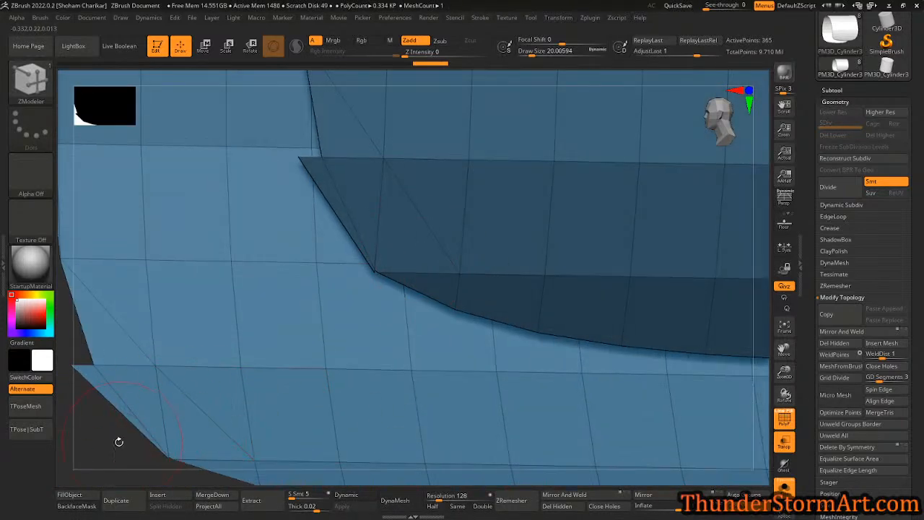
pyautogui.press('s')
pyautogui.press('p')
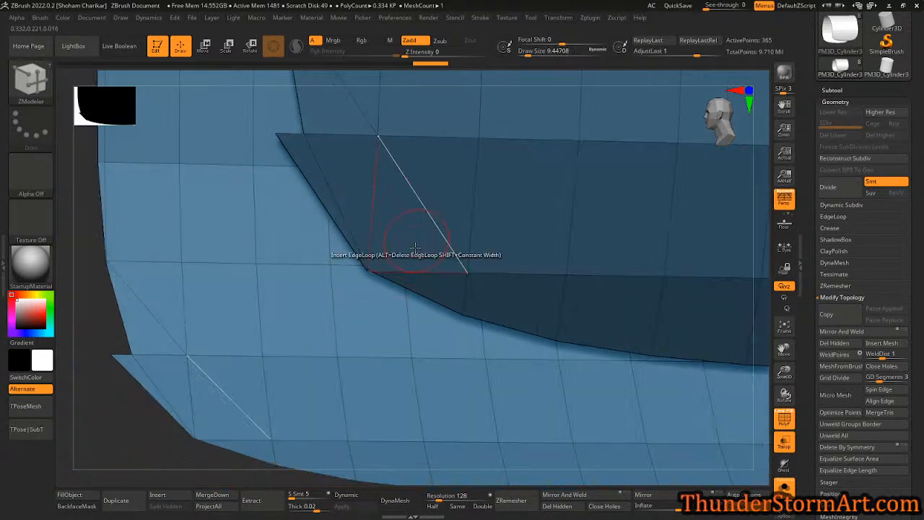
# - Delete the stray sliver polygons at the piece's lower corners with ZModeler's Delete action targeting a single poly
pyautogui.keyDown('alt'); pyautogui.moveTo(312, 196); pyautogui.dragTo(304, 247, button='right'); pyautogui.keyUp('alt')
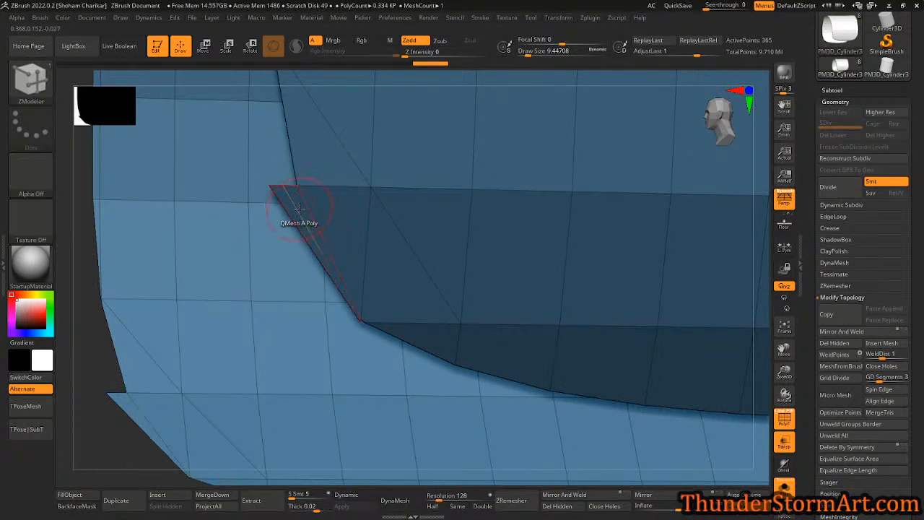
pyautogui.press('space')
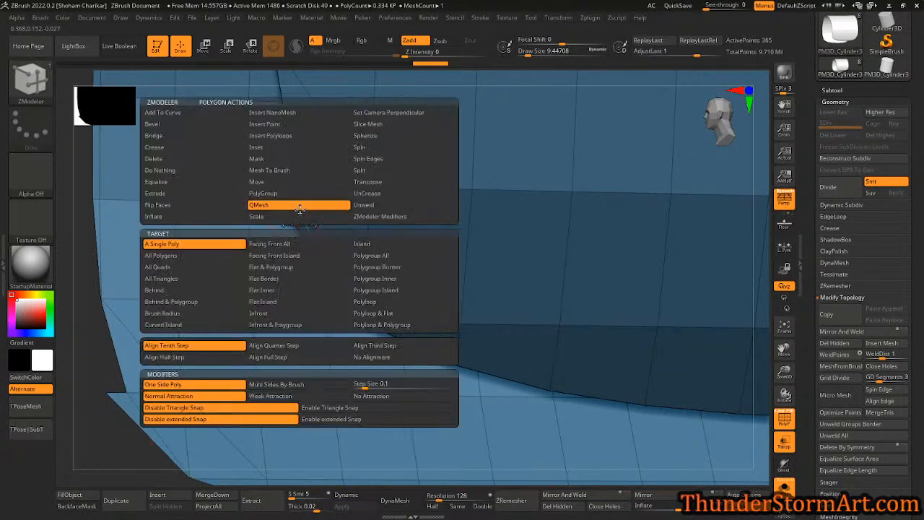
pyautogui.click(169, 159)
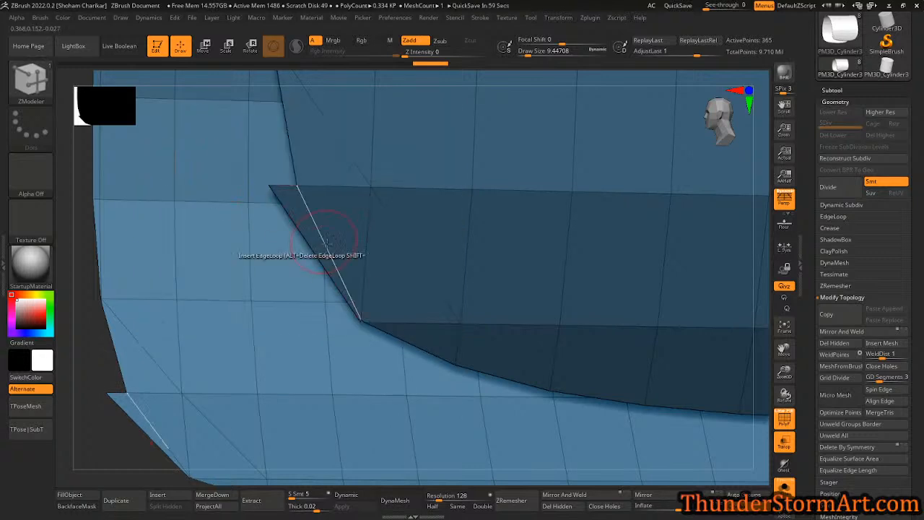
pyautogui.click(301, 214)
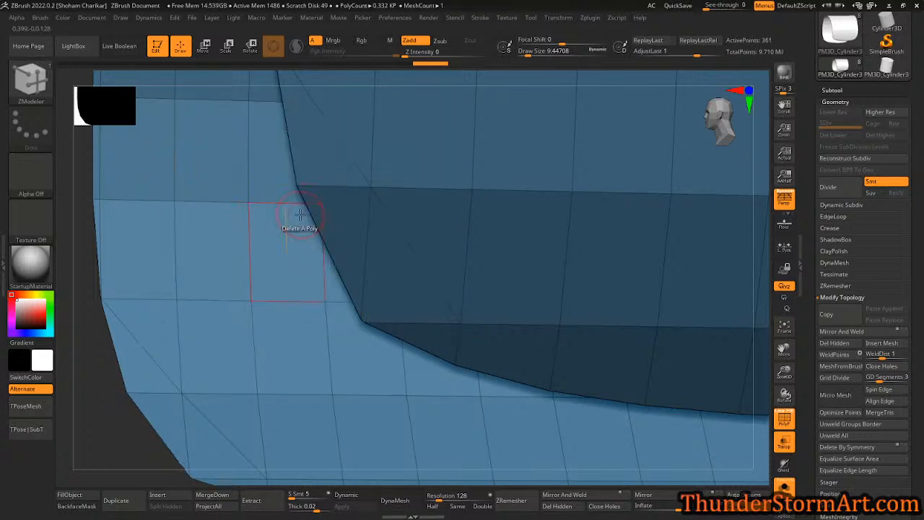
# - Remesh the draped piece with ZRemesher using the Same polygon count option
pyautogui.keyDown('ctrl'); pyautogui.moveTo(511, 322); pyautogui.dragTo(541, 288, button='right'); pyautogui.keyUp('ctrl')
pyautogui.keyDown('alt'); pyautogui.moveTo(672, 276); pyautogui.dragTo(564, 288, button='right'); pyautogui.keyUp('alt')
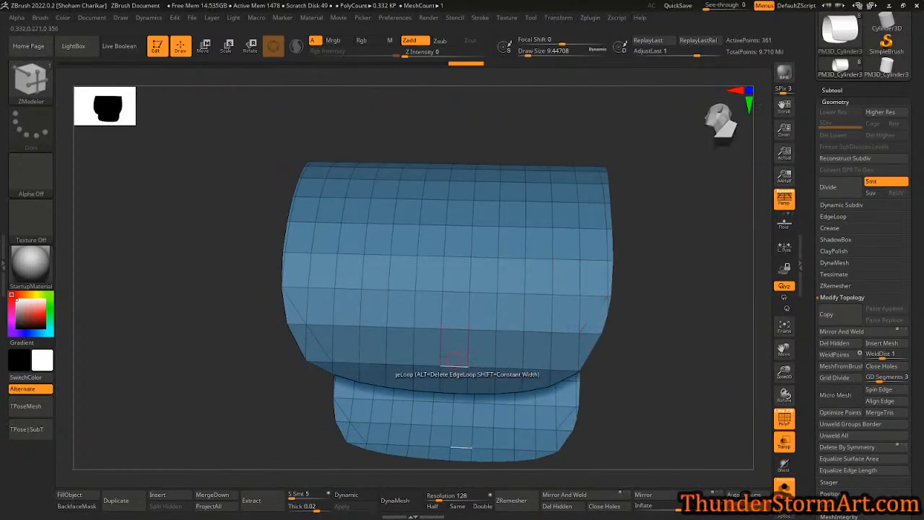
pyautogui.moveTo(277, 305); pyautogui.dragTo(570, 348, button='right')
pyautogui.scroll(-3, 915, 296)
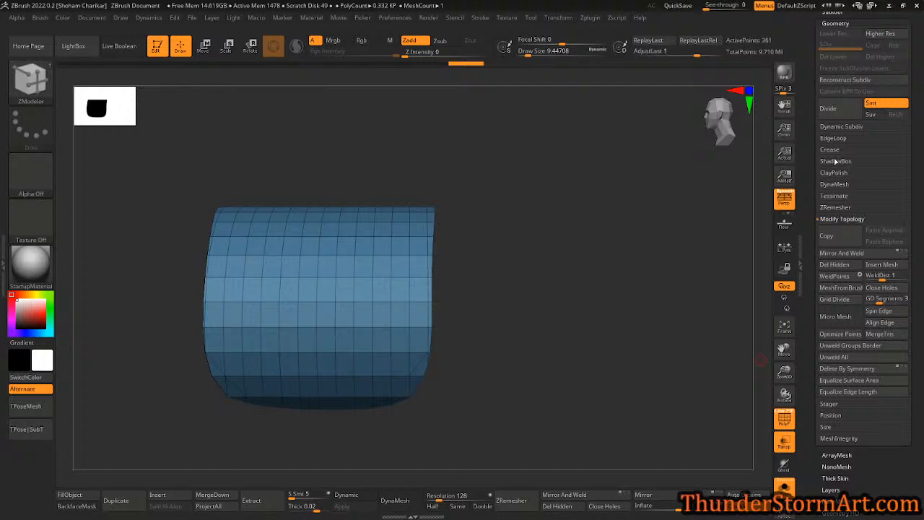
pyautogui.click(835, 208)
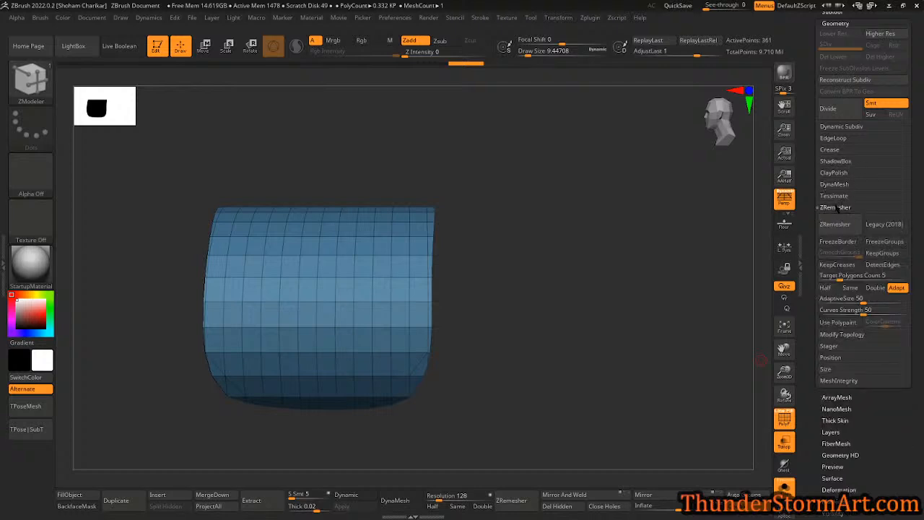
pyautogui.click(850, 288)
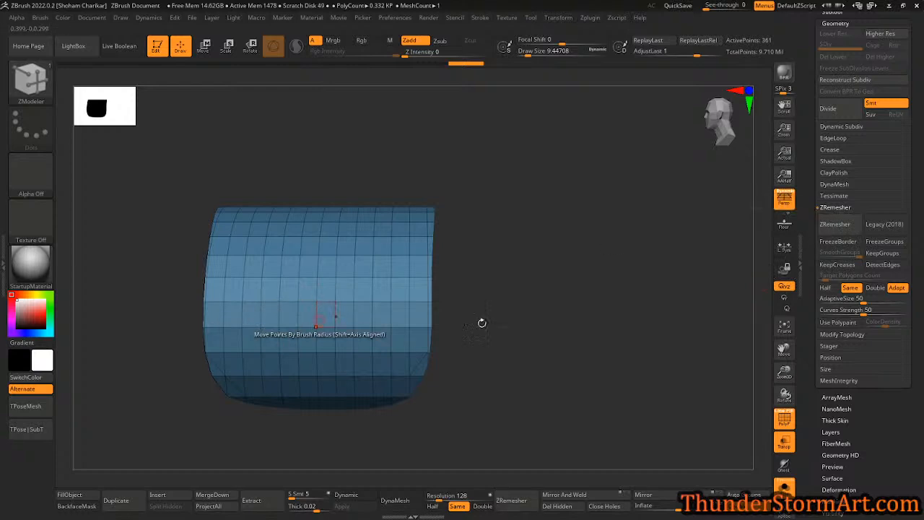
pyautogui.click(836, 224)
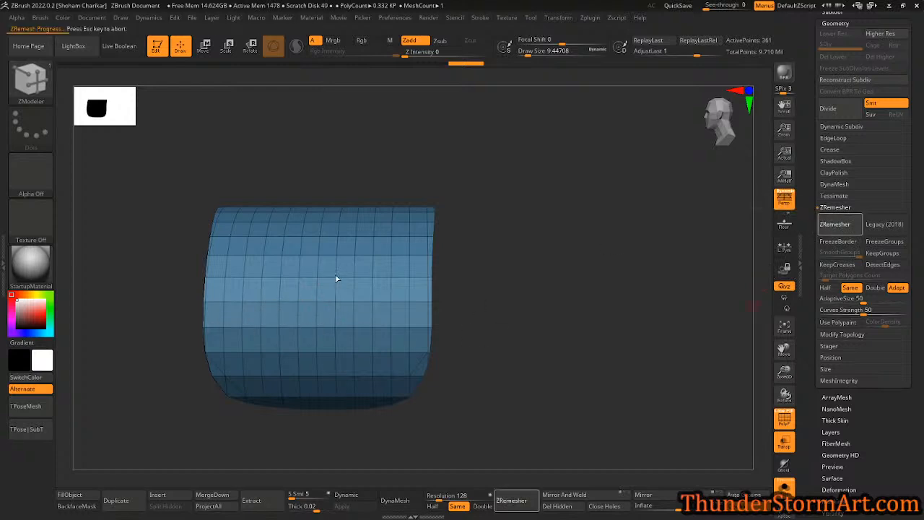
pyautogui.moveTo(552, 283); pyautogui.dragTo(576, 263)
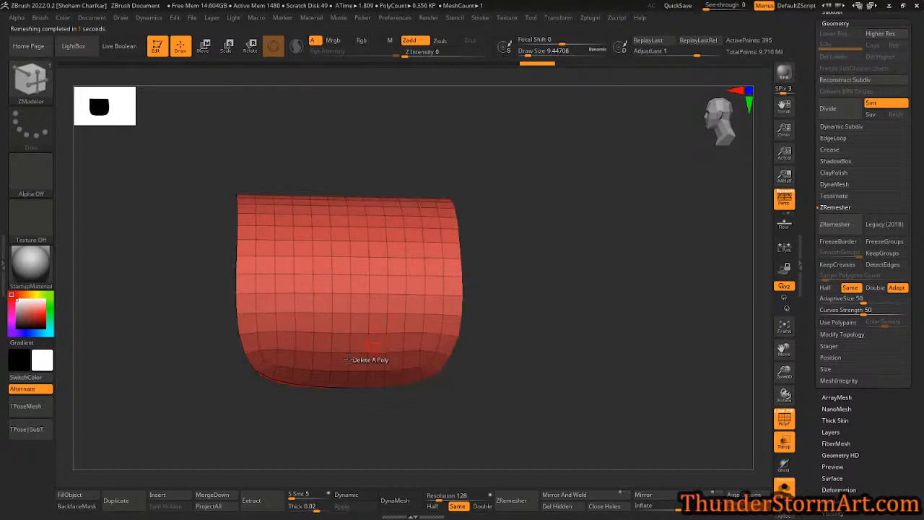
# - Turn off the polyframe display and Solo mode to show the Kirin's body together with the piece
pyautogui.moveTo(588, 340); pyautogui.dragTo(663, 353)
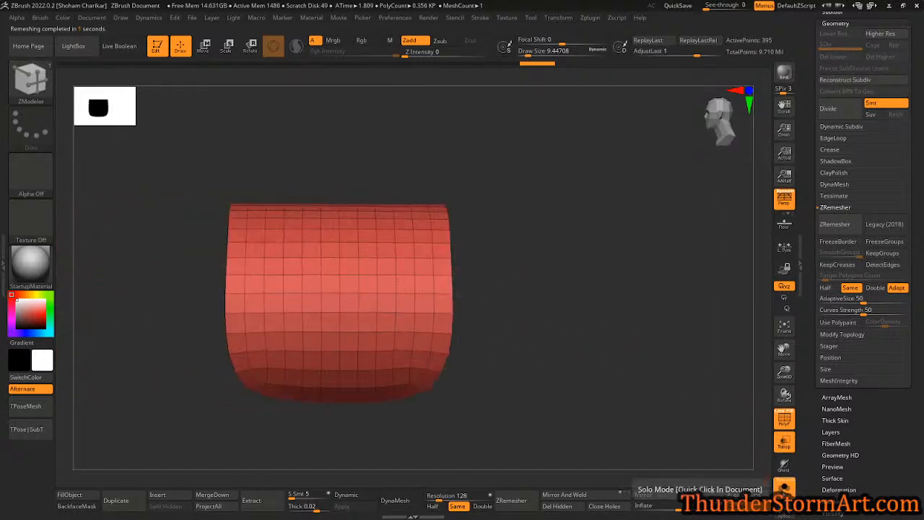
pyautogui.hotkey('shift', 'f')
pyautogui.click(784, 489)
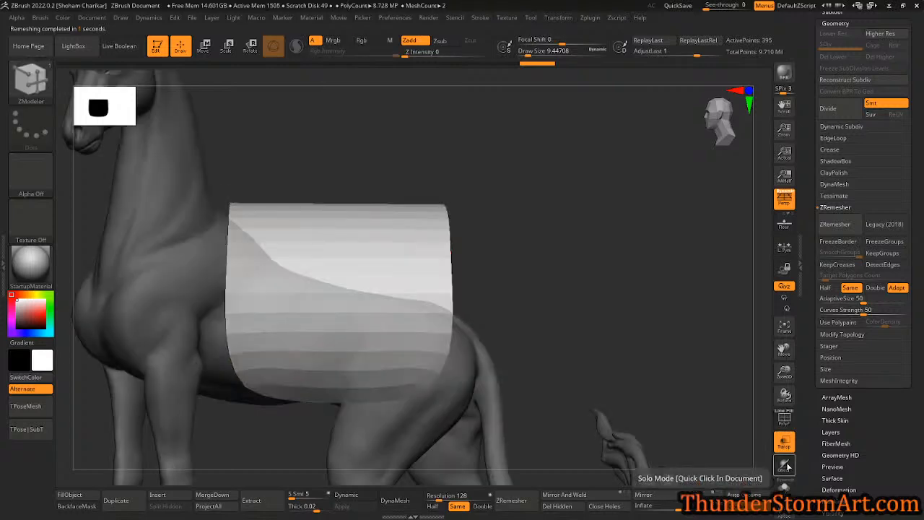
pyautogui.click(784, 444)
pyautogui.click(784, 443)
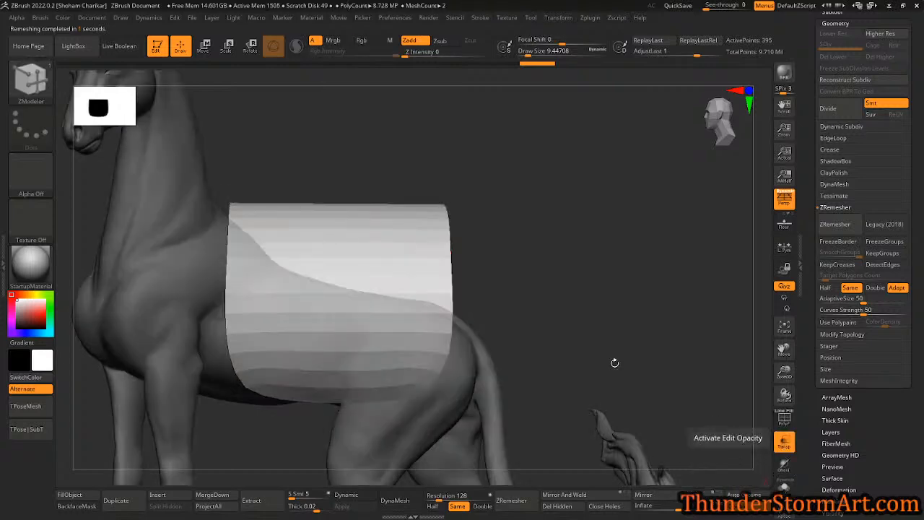
# - Scale the piece down and tilt it about 29 degrees to follow the slope of the Kirin's back
pyautogui.scroll(-3, 564, 290)
pyautogui.moveTo(307, 295); pyautogui.dragTo(239, 299)
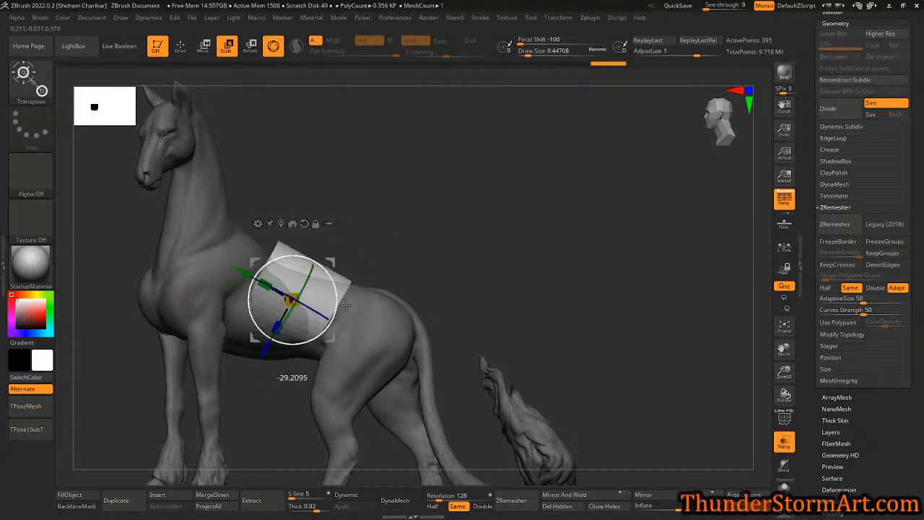
pyautogui.moveTo(463, 286); pyautogui.dragTo(342, 311)
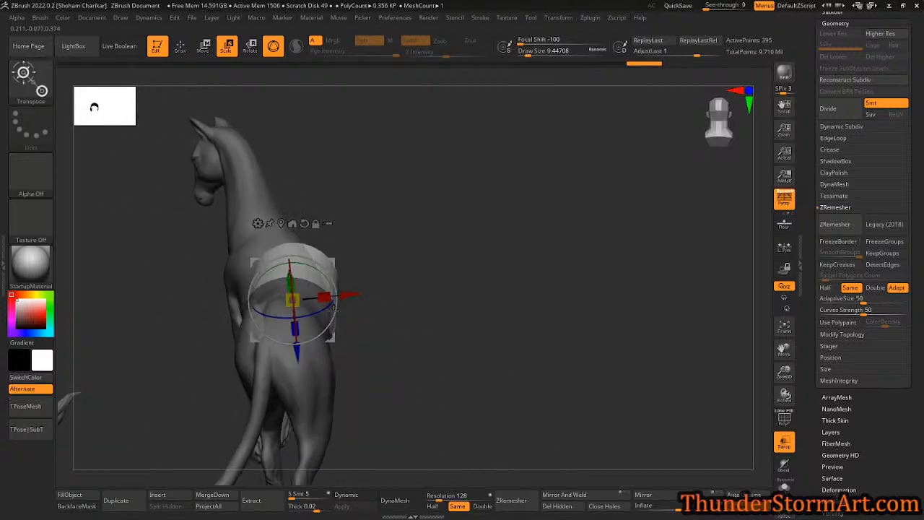
# - Center the piece across the Kirin's body and stretch it lengthwise so it covers more of the back
pyautogui.keyDown('alt'); pyautogui.moveTo(460, 297); pyautogui.dragTo(369, 317); pyautogui.keyUp('alt')
pyautogui.moveTo(346, 292); pyautogui.dragTo(331, 293)
pyautogui.moveTo(421, 283); pyautogui.dragTo(339, 296)
pyautogui.moveTo(405, 293)
pyautogui.mouseDown()
pyautogui.moveTo(489, 273)
pyautogui.moveTo(510, 245)
pyautogui.moveTo(499, 244)
pyautogui.mouseUp()
pyautogui.press('q')
pyautogui.press('w')
pyautogui.moveTo(323, 266); pyautogui.dragTo(325, 283)
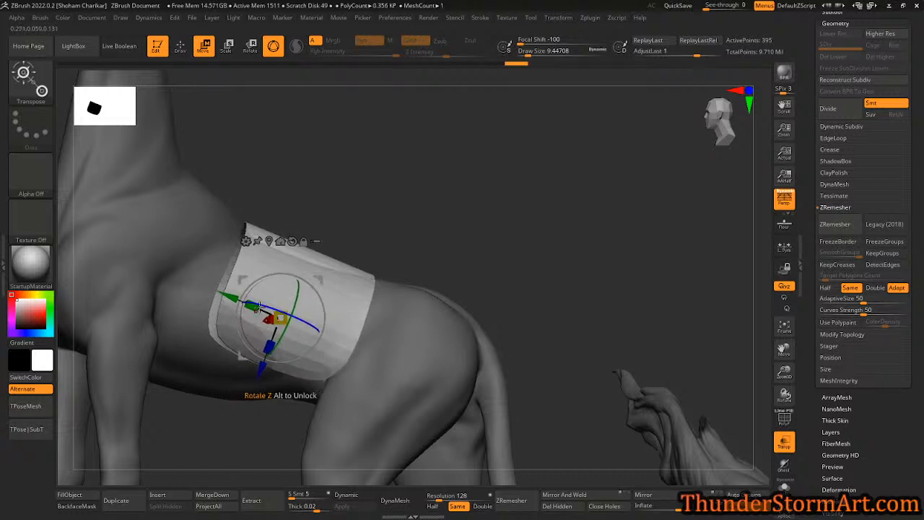
pyautogui.moveTo(253, 307); pyautogui.dragTo(324, 274)
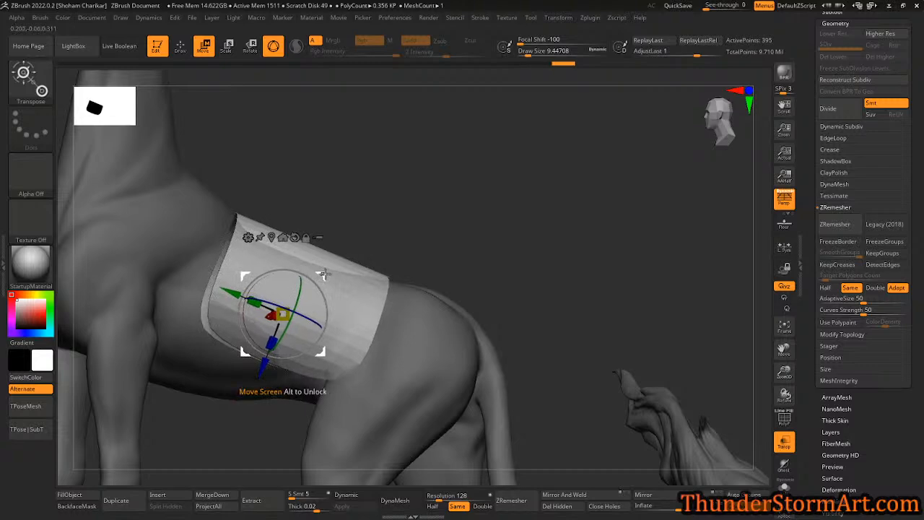
# - With the Move brush at a draw size of about 140, push the piece's top down along the curve of the back
pyautogui.press('b')
pyautogui.press('m')
pyautogui.press('v')
pyautogui.press('s')
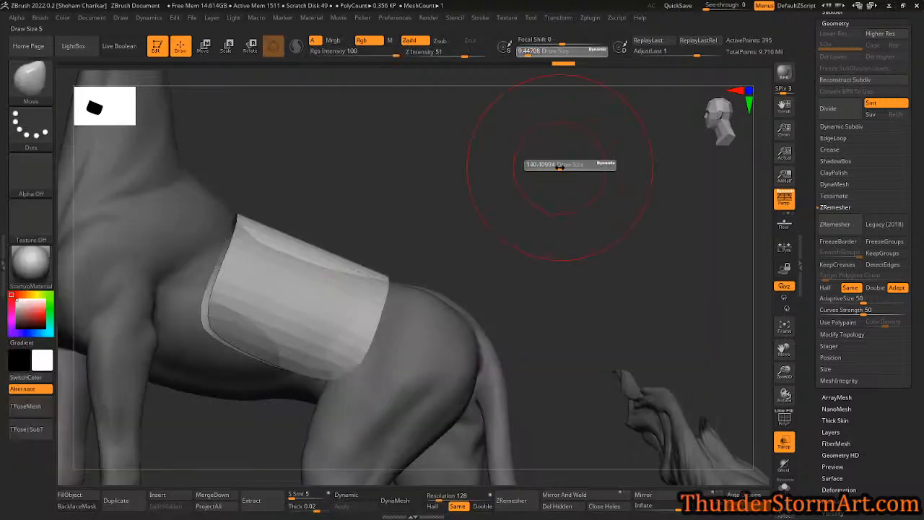
pyautogui.moveTo(560, 168); pyautogui.dragTo(561, 168)
pyautogui.moveTo(304, 245); pyautogui.dragTo(298, 264)
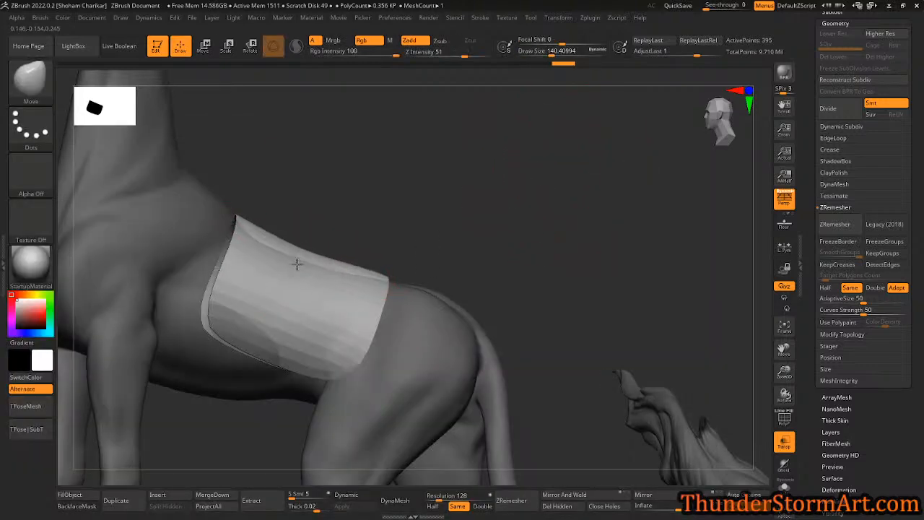
# - Reshape the piece's sides and corner edges with the Move brush to fit around the Kirin's torso
pyautogui.moveTo(443, 242); pyautogui.dragTo(405, 252)
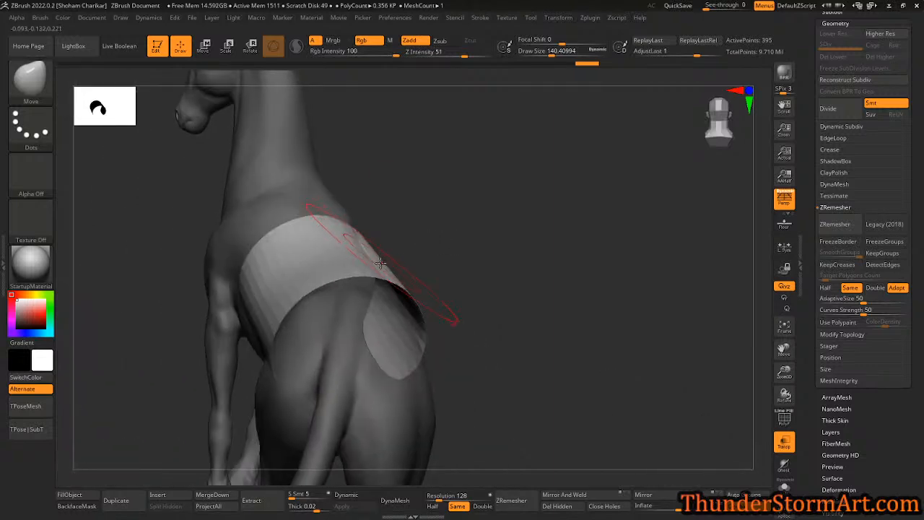
pyautogui.moveTo(499, 266)
pyautogui.mouseDown()
pyautogui.moveTo(502, 310)
pyautogui.moveTo(416, 316)
pyautogui.mouseUp()
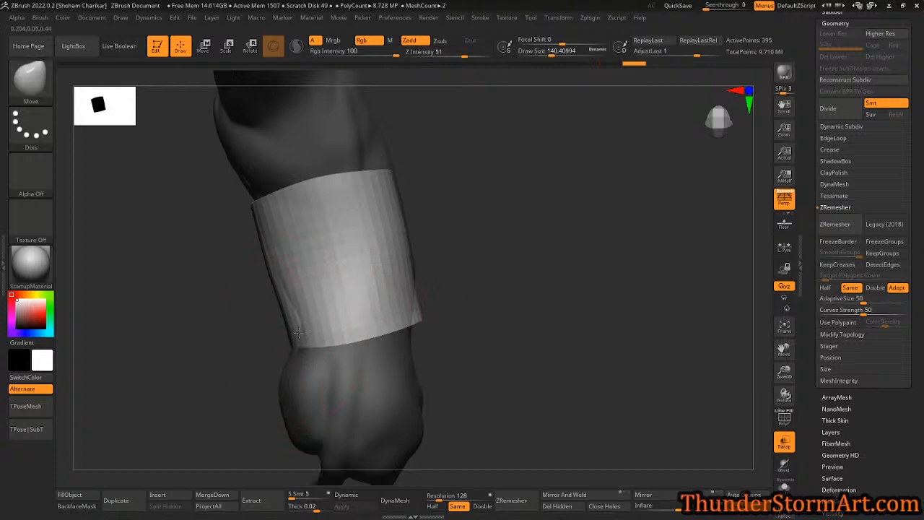
pyautogui.moveTo(400, 206); pyautogui.dragTo(404, 209)
pyautogui.moveTo(465, 241)
pyautogui.mouseDown()
pyautogui.moveTo(409, 154)
pyautogui.moveTo(408, 229)
pyautogui.moveTo(404, 211)
pyautogui.mouseUp()
pyautogui.moveTo(394, 236); pyautogui.dragTo(361, 199, button='right')
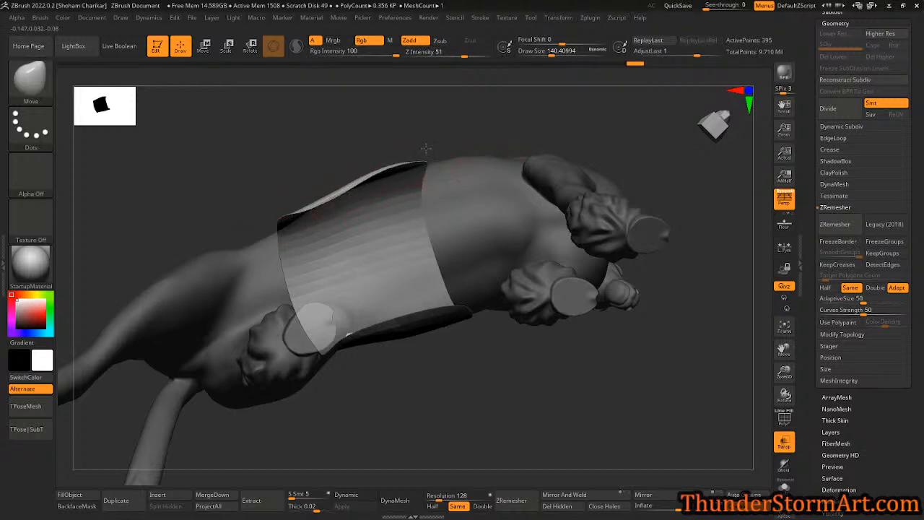
pyautogui.moveTo(396, 215); pyautogui.dragTo(556, 194, button='right')
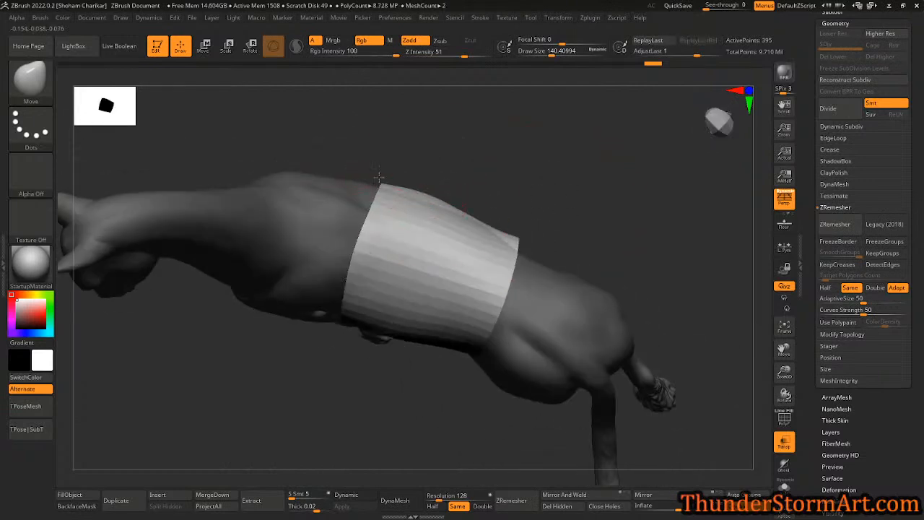
pyautogui.moveTo(512, 247); pyautogui.dragTo(411, 151, button='right')
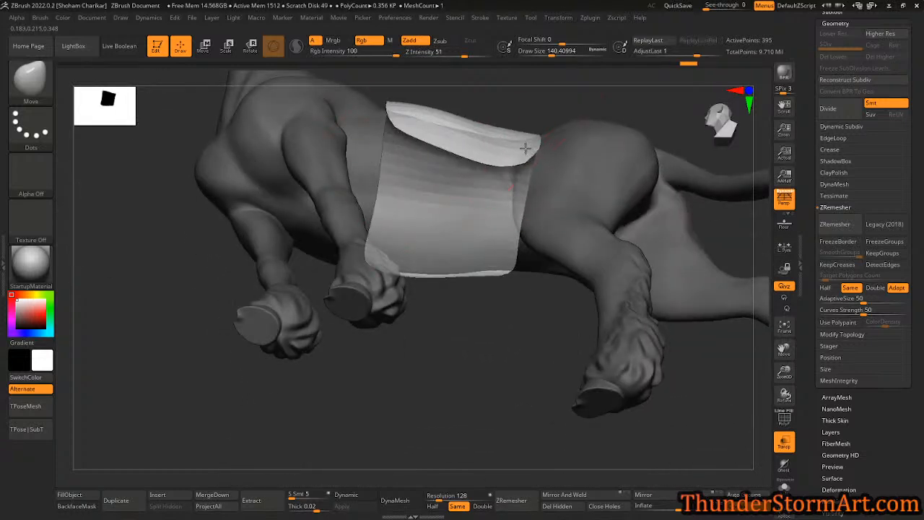
# - Shift the piece toward the shoulders and tilt it about 10 degrees to follow the line of the back
pyautogui.moveTo(527, 146); pyautogui.dragTo(417, 320, button='right')
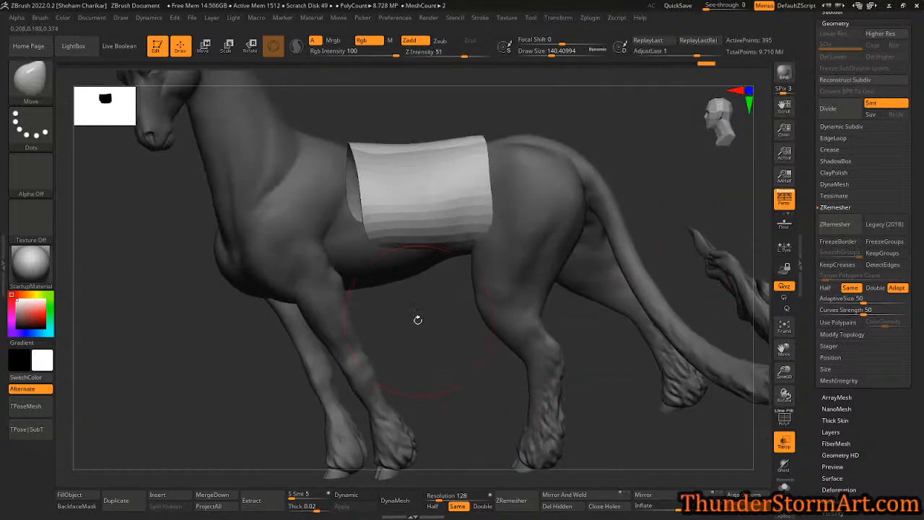
pyautogui.press('w')
pyautogui.moveTo(519, 207); pyautogui.dragTo(431, 154, button='right')
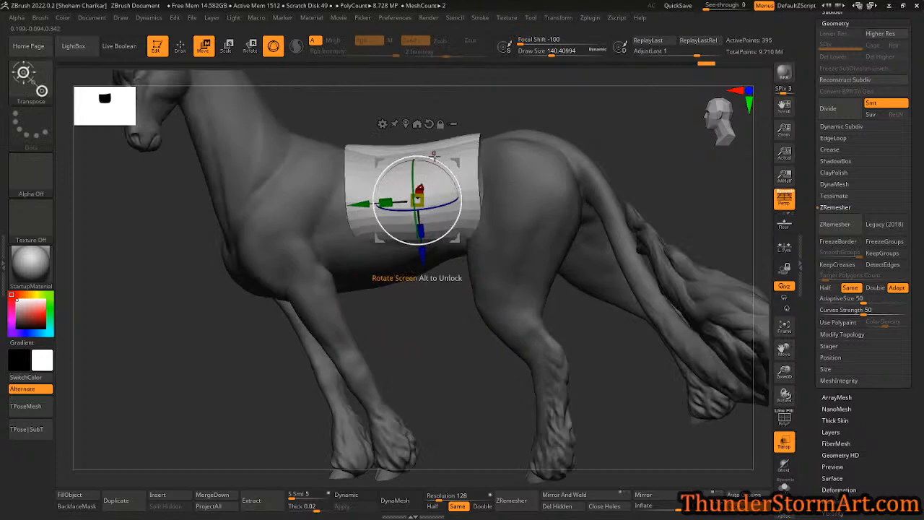
pyautogui.moveTo(447, 160); pyautogui.dragTo(429, 154)
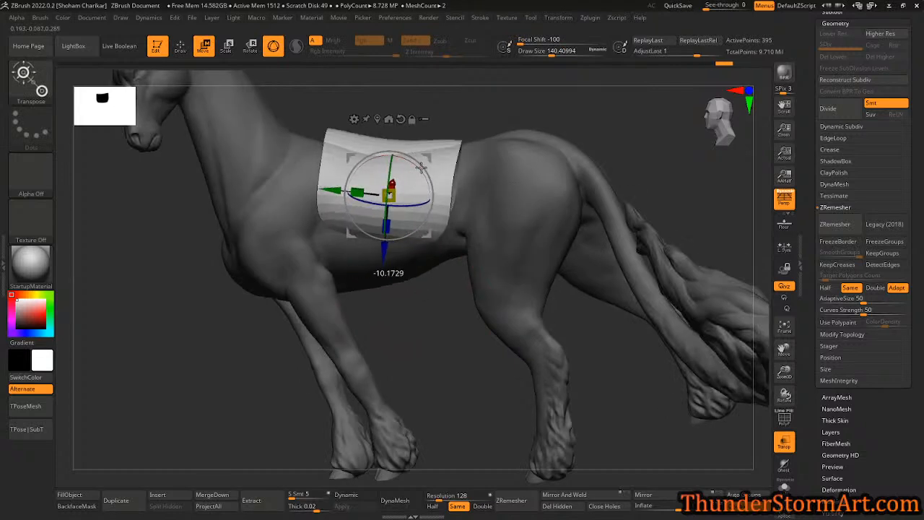
pyautogui.press('q')
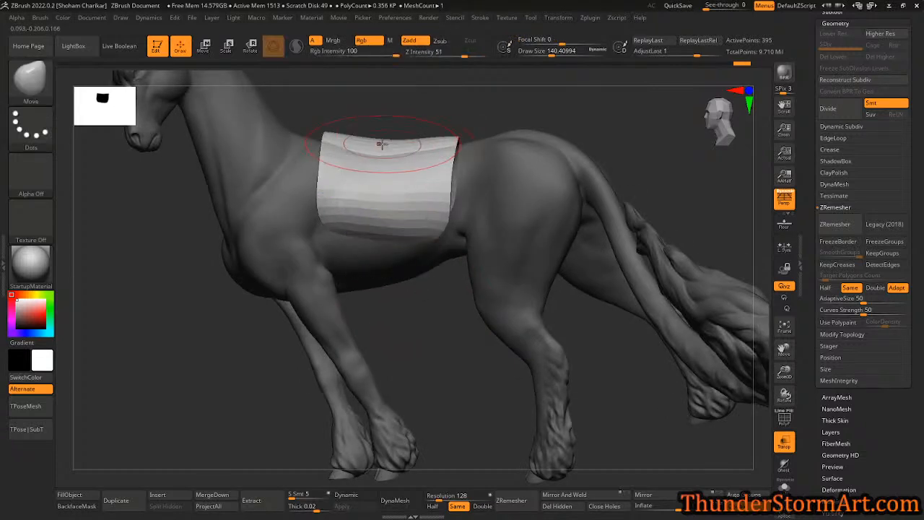
pyautogui.press('w')
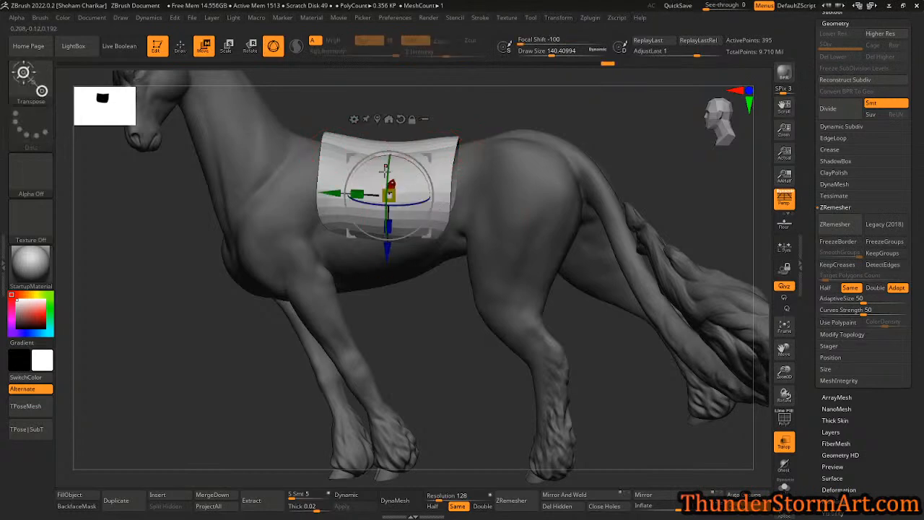
pyautogui.moveTo(427, 157); pyautogui.dragTo(427, 165)
pyautogui.moveTo(427, 165); pyautogui.dragTo(437, 255, button='right')
# - With the Move brush at a draw size of about 163, shape the piece's edges closer around the Kirin's torso
pyautogui.press('b')
pyautogui.press('m')
pyautogui.press('v')
pyautogui.press('s')
pyautogui.moveTo(533, 216); pyautogui.dragTo(537, 216)
pyautogui.moveTo(558, 215)
pyautogui.mouseDown(button='right')
pyautogui.moveTo(535, 216)
pyautogui.moveTo(437, 180)
pyautogui.moveTo(370, 211)
pyautogui.moveTo(302, 186)
pyautogui.mouseUp(button='right')
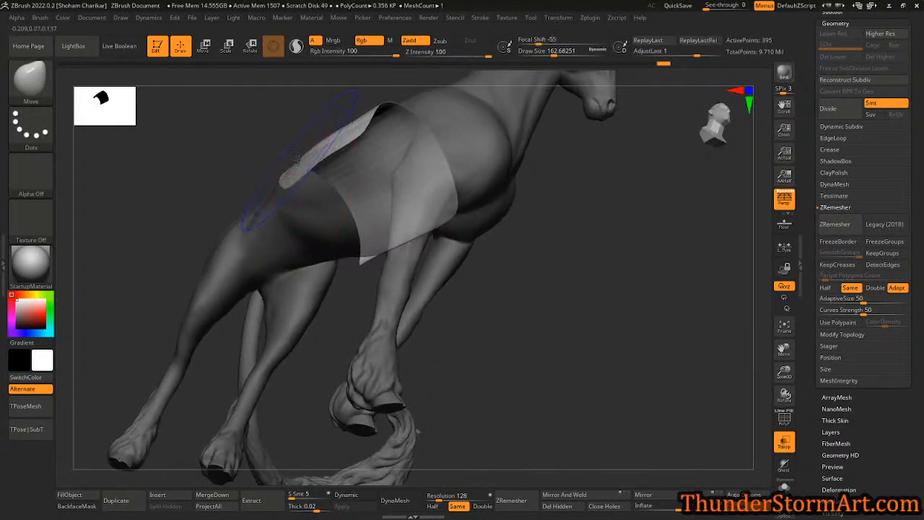
pyautogui.moveTo(311, 170)
pyautogui.mouseDown(button='right')
pyautogui.moveTo(371, 238)
pyautogui.moveTo(376, 299)
pyautogui.moveTo(294, 185)
pyautogui.moveTo(439, 264)
pyautogui.moveTo(267, 215)
pyautogui.moveTo(337, 196)
pyautogui.moveTo(268, 116)
pyautogui.mouseUp(button='right')
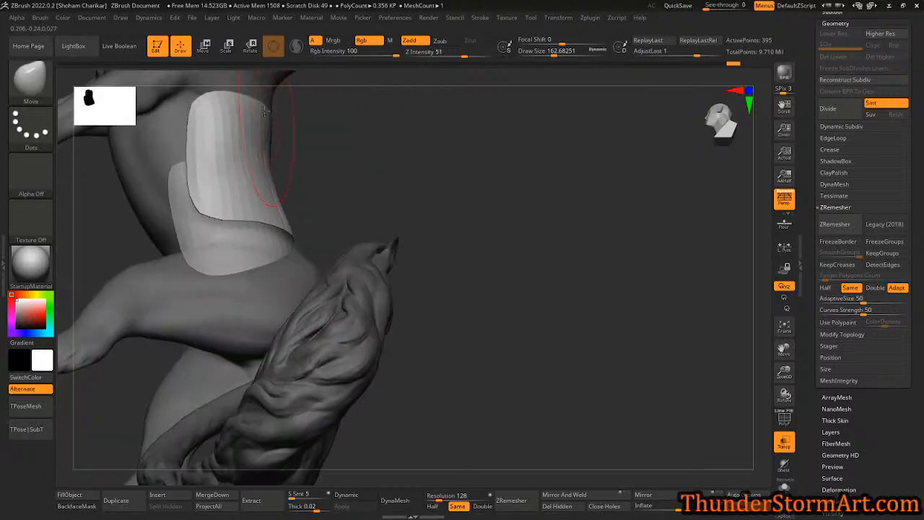
pyautogui.moveTo(375, 194); pyautogui.dragTo(470, 191, button='right')
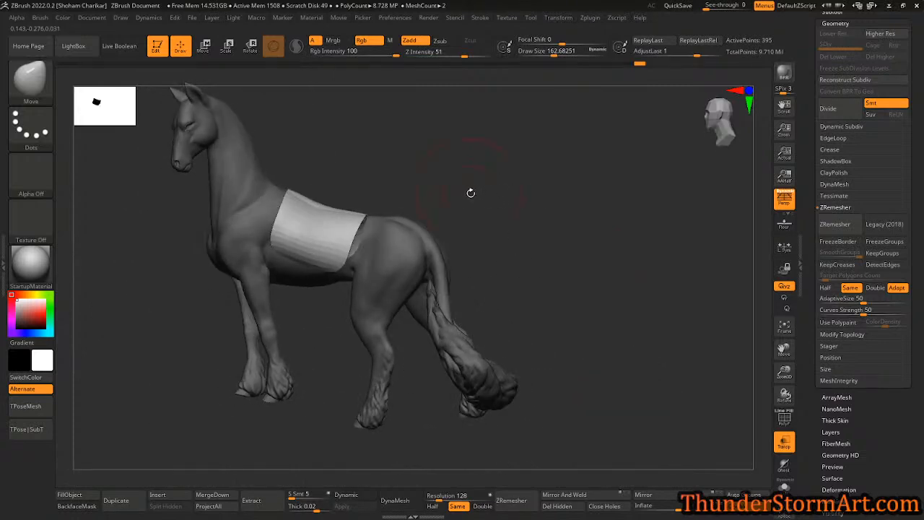
# - Turn off transparency and frame the piece together with the whole Kirin from the side
pyautogui.click(788, 440)
pyautogui.moveTo(588, 250); pyautogui.dragTo(450, 236, button='right')
pyautogui.moveTo(307, 219); pyautogui.dragTo(512, 230, button='right')
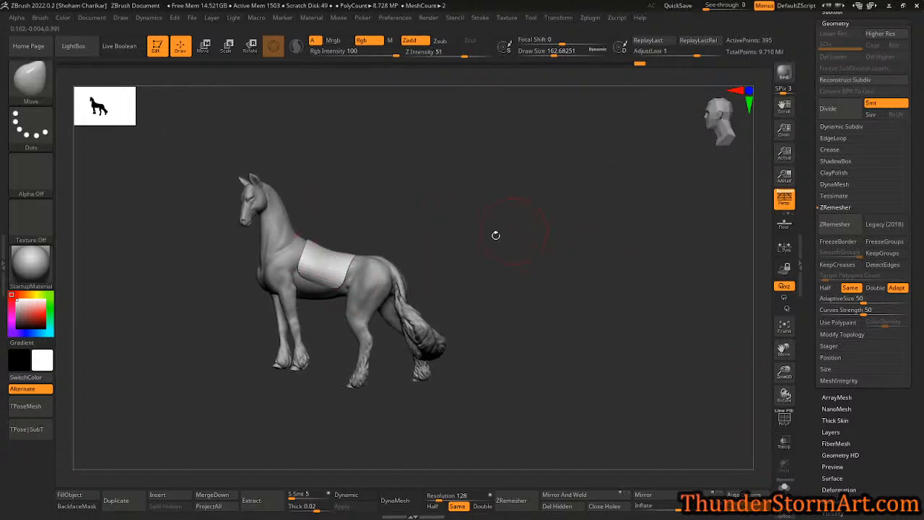
pyautogui.press('f')
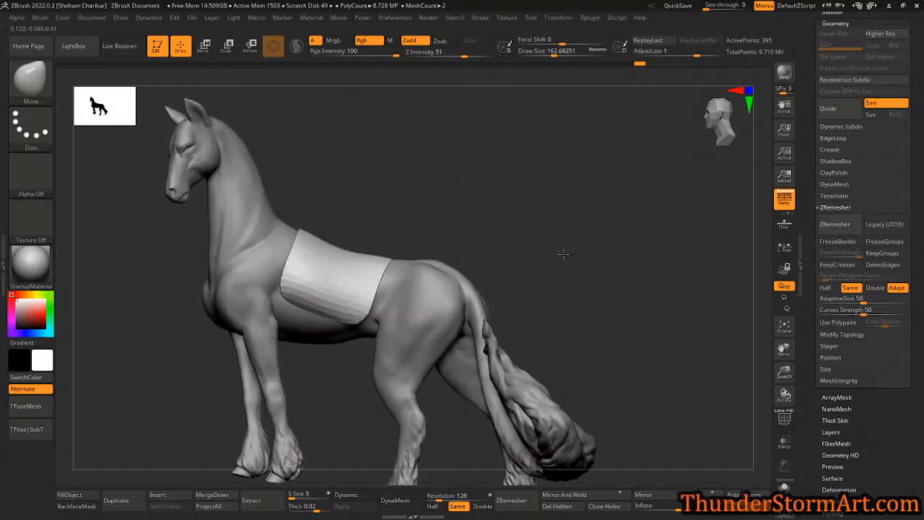
# - Try a Polish deformation on the piece, undo it, and apply a slight Relax instead
pyautogui.scroll(-5, 852, 311)
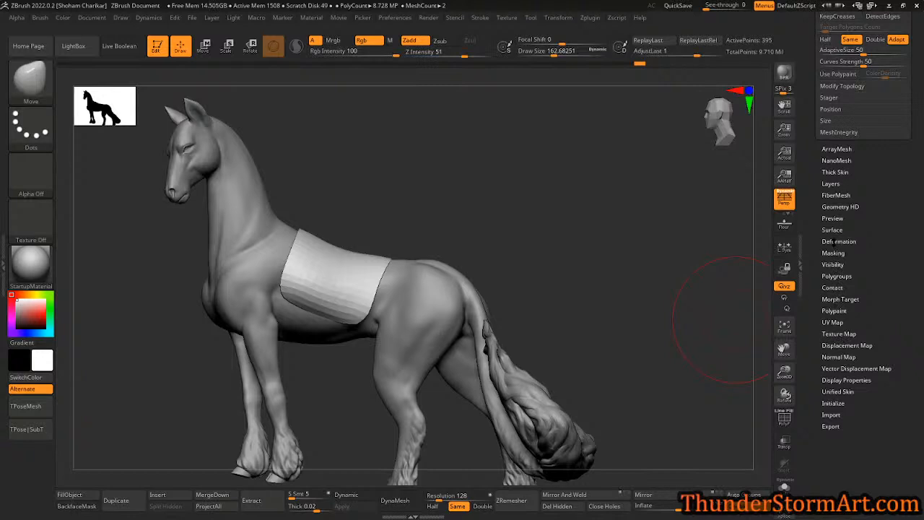
pyautogui.click(837, 242)
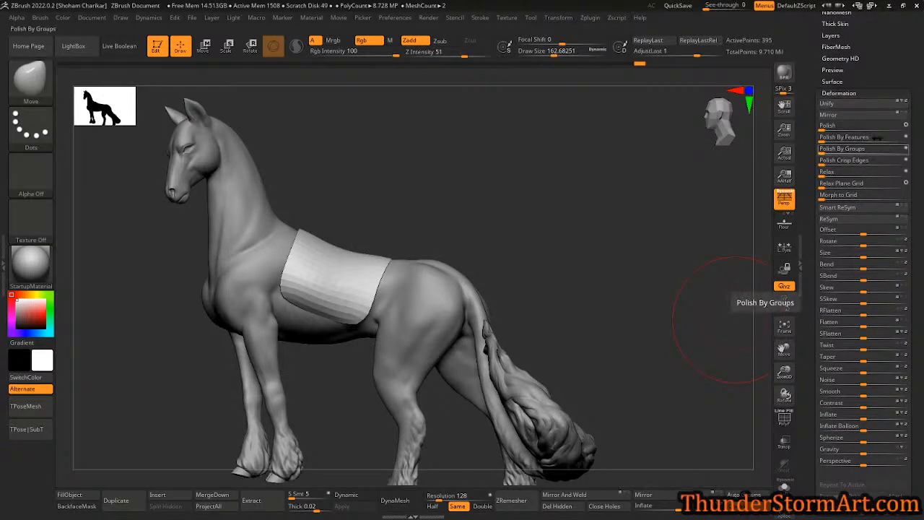
pyautogui.click(831, 125)
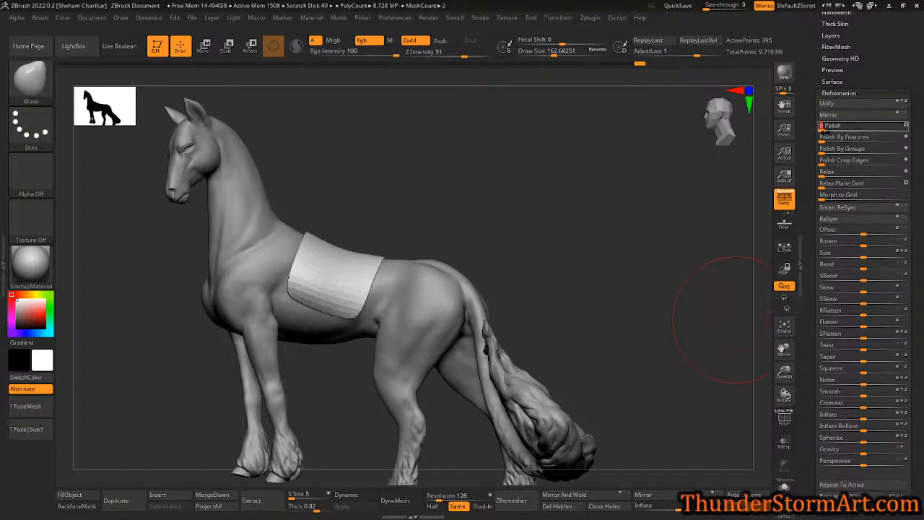
pyautogui.hotkey('ctrl', 'z')
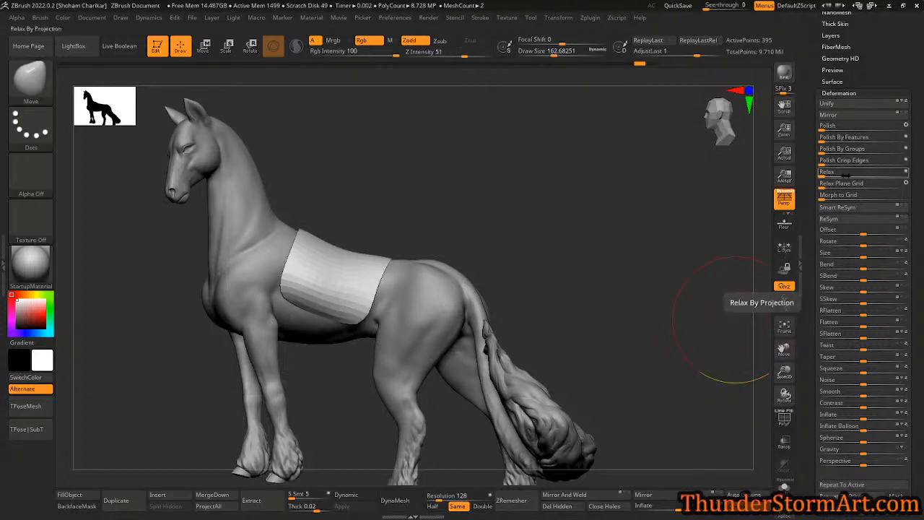
pyautogui.moveTo(820, 175); pyautogui.dragTo(824, 176)
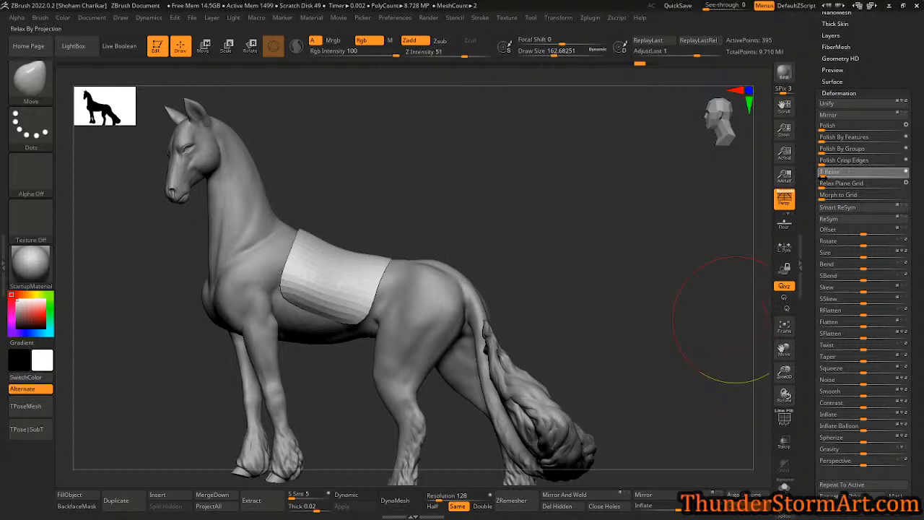
pyautogui.moveTo(571, 193); pyautogui.dragTo(466, 203)
pyautogui.moveTo(566, 230); pyautogui.dragTo(442, 162)
# - Enable Dynamic Subdiv on the piece and lower its smooth subdivision level to the minimum
pyautogui.moveTo(917, 79); pyautogui.dragTo(923, 154)
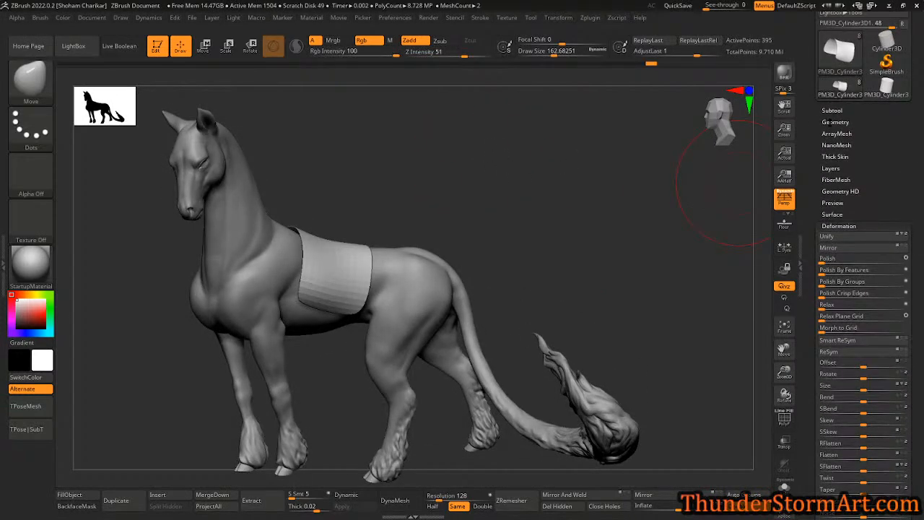
pyautogui.click(835, 122)
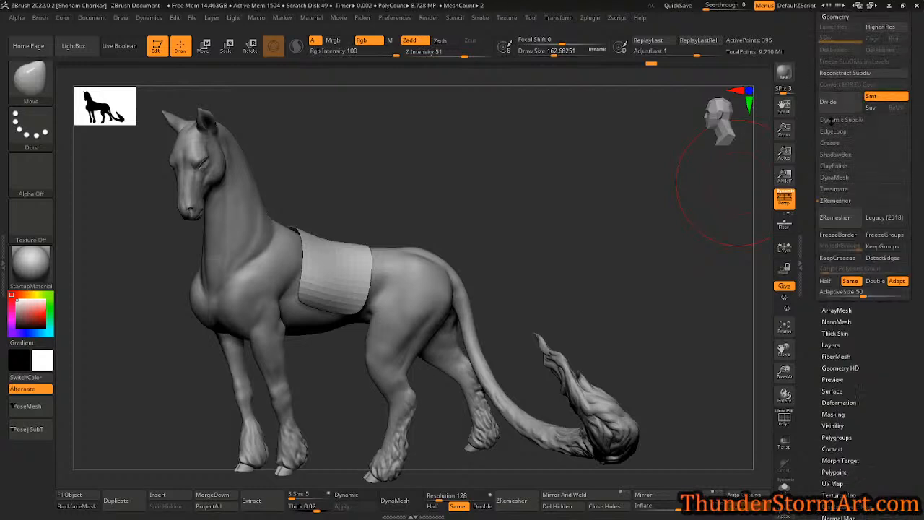
pyautogui.moveTo(910, 210); pyautogui.dragTo(909, 178)
pyautogui.click(844, 152)
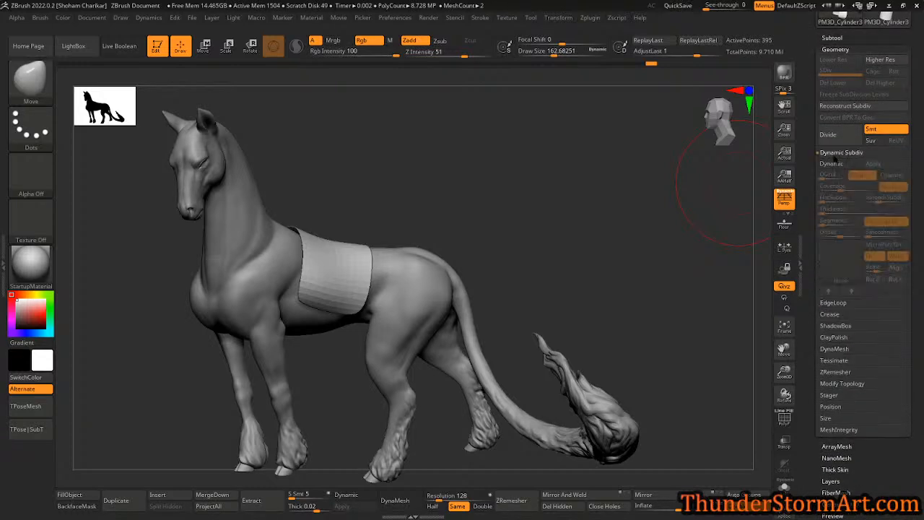
pyautogui.moveTo(537, 213); pyautogui.dragTo(542, 231)
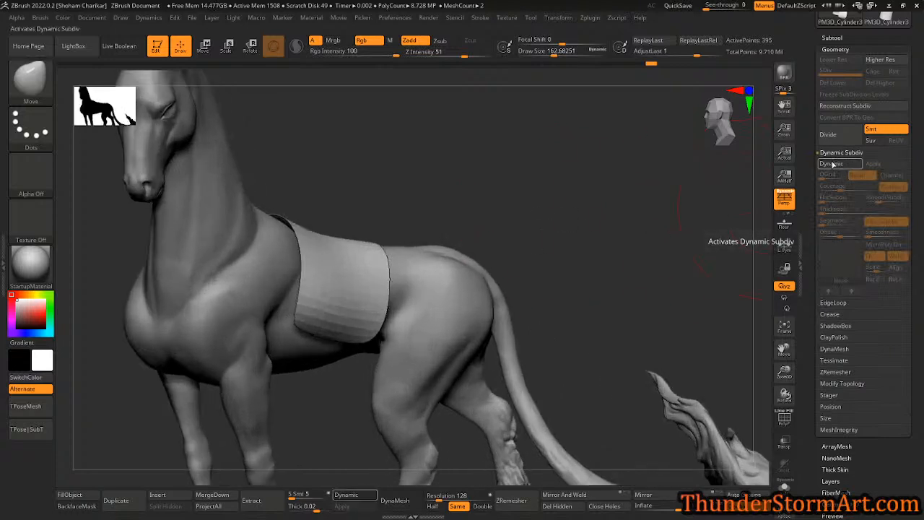
pyautogui.click(831, 164)
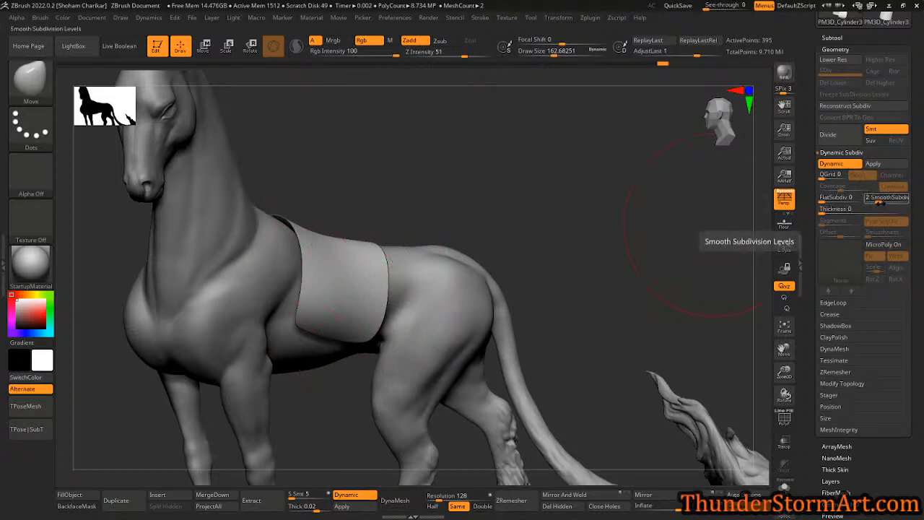
pyautogui.click(866, 203)
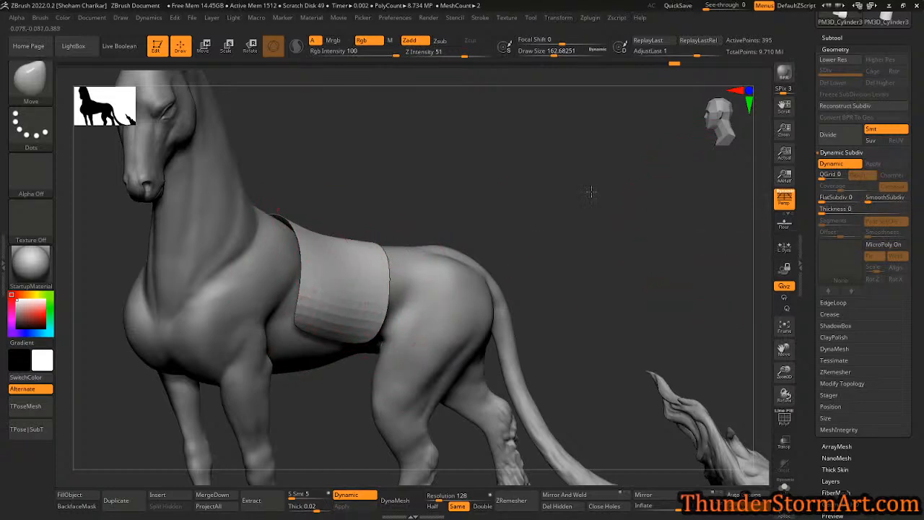
# - Give the piece a Dynamic Subdiv thickness of 0.00998, checking it from both sides of the body
pyautogui.moveTo(590, 192); pyautogui.dragTo(596, 198)
pyautogui.press('w')
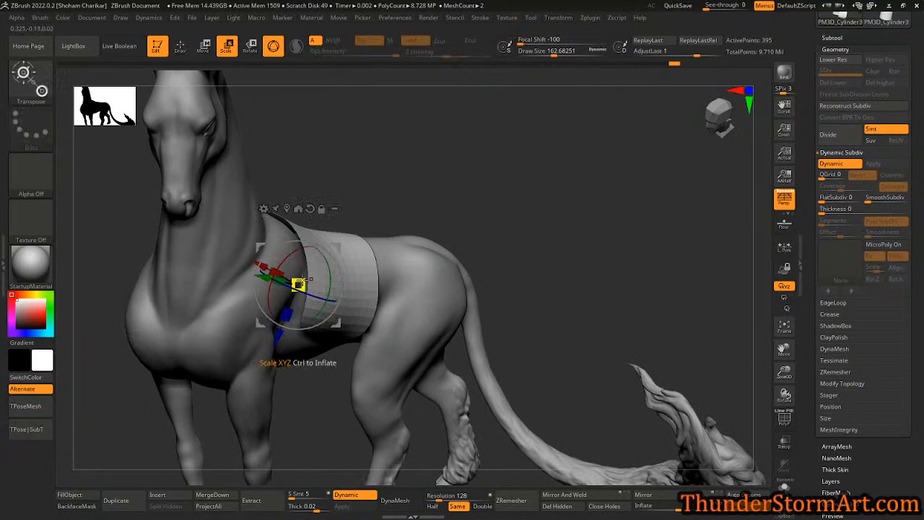
pyautogui.moveTo(631, 227); pyautogui.dragTo(847, 210)
pyautogui.moveTo(580, 158); pyautogui.dragTo(532, 250)
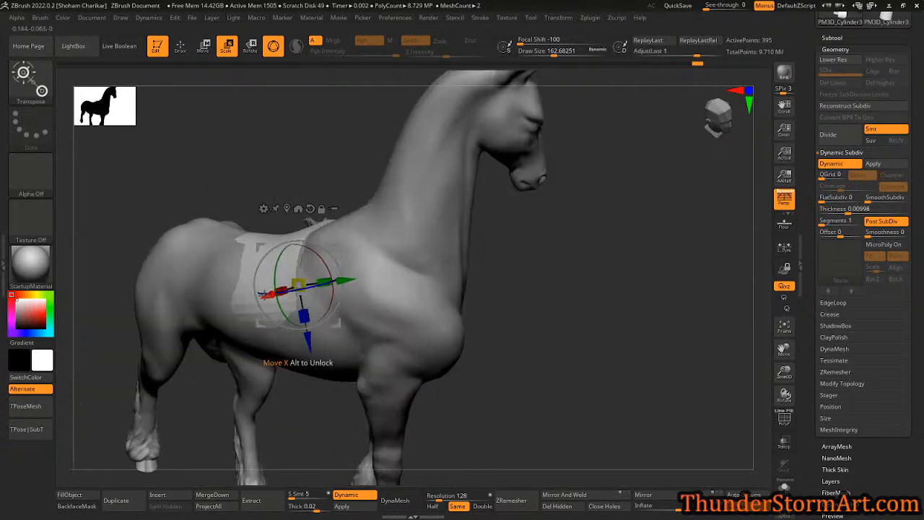
pyautogui.moveTo(501, 313); pyautogui.dragTo(262, 305)
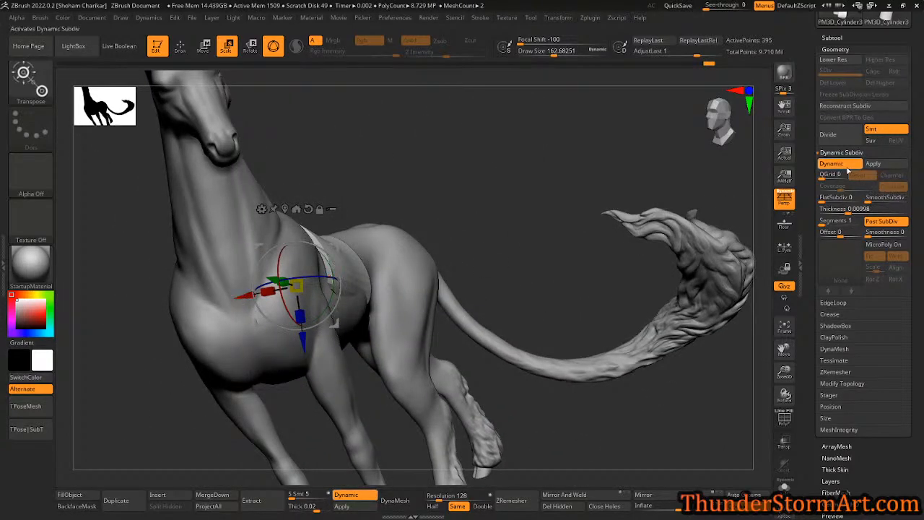
pyautogui.moveTo(491, 225); pyautogui.dragTo(405, 235)
# - Refine the thickened piece's surface and edges with the Move brush so it hugs the Kirin's back and sides
pyautogui.press('q')
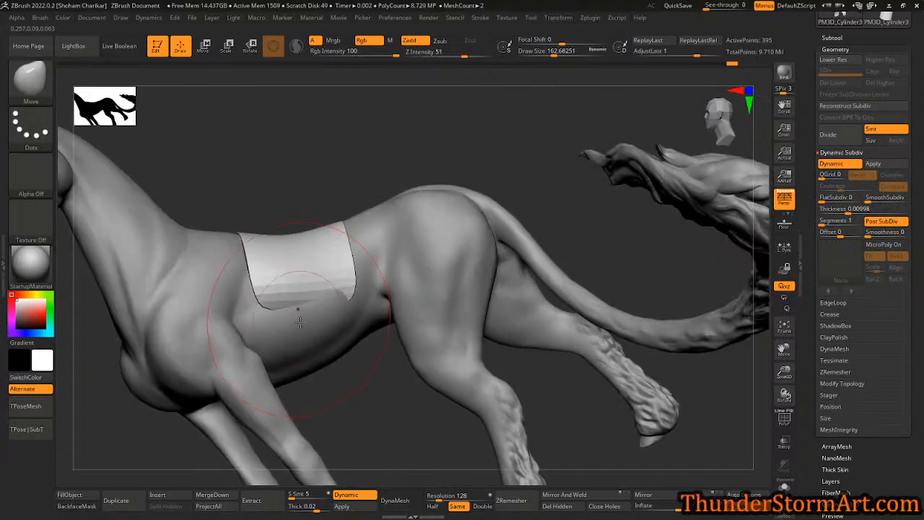
pyautogui.moveTo(359, 387); pyautogui.dragTo(422, 335)
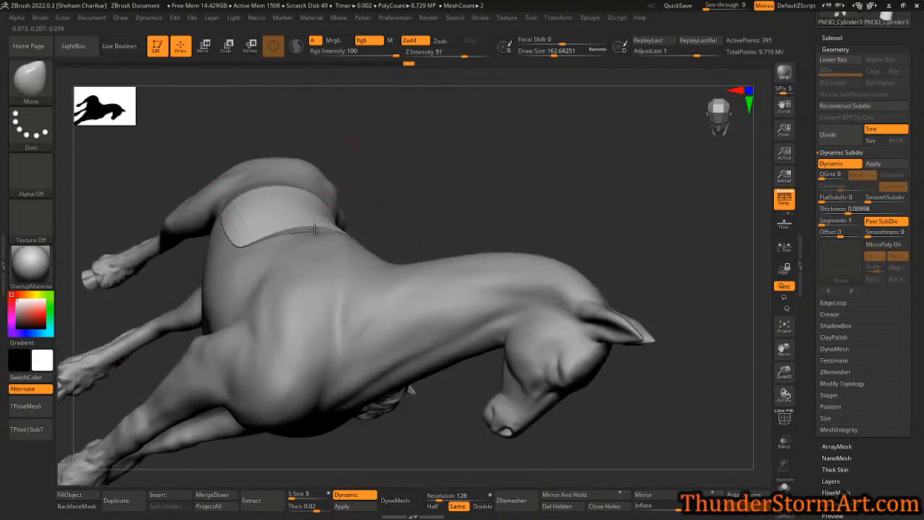
pyautogui.moveTo(389, 228); pyautogui.dragTo(245, 231)
pyautogui.moveTo(454, 217); pyautogui.dragTo(298, 257)
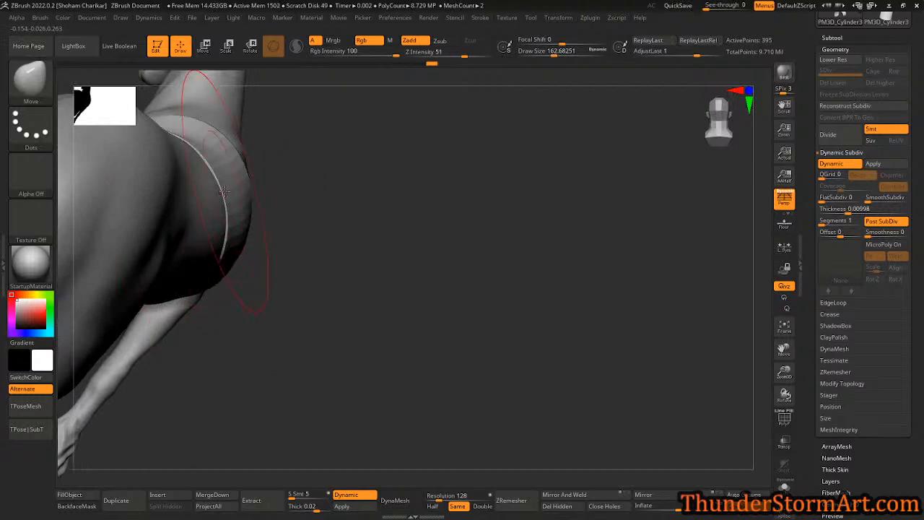
pyautogui.moveTo(457, 215); pyautogui.dragTo(549, 269)
pyautogui.moveTo(374, 253); pyautogui.dragTo(343, 252)
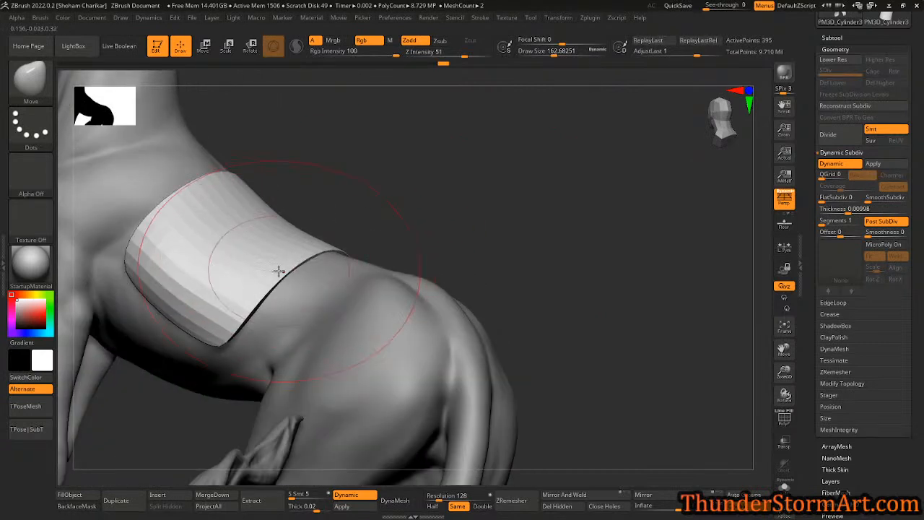
pyautogui.moveTo(279, 272); pyautogui.dragTo(279, 267)
pyautogui.keyDown('alt'); pyautogui.moveTo(439, 146); pyautogui.dragTo(531, 216); pyautogui.keyUp('alt')
pyautogui.moveTo(439, 187)
pyautogui.mouseDown()
pyautogui.moveTo(404, 216)
pyautogui.moveTo(449, 171)
pyautogui.mouseUp()
# - Make the Kirin body the active subtool and hide its tail and hind legs with the SelectRect brush
pyautogui.press('d')
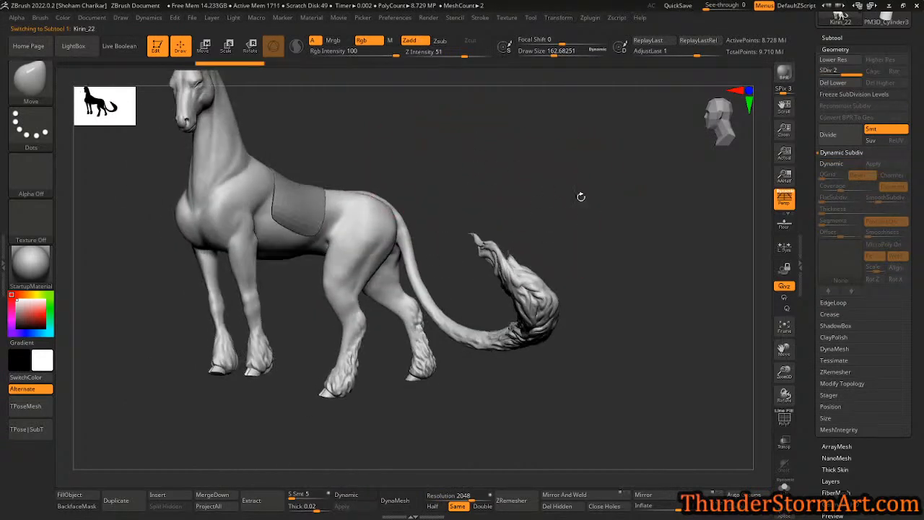
pyautogui.hotkey('ctrl', 'shift')
pyautogui.click(36, 85)
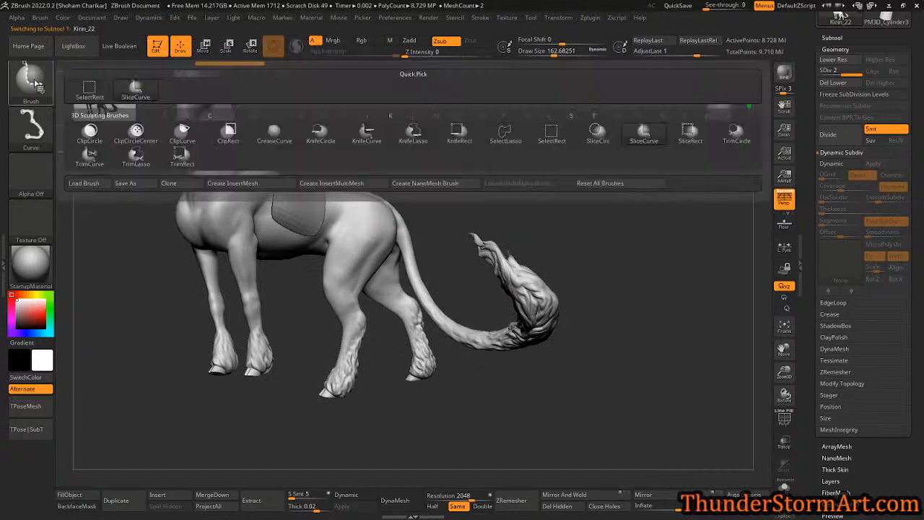
pyautogui.click(542, 137)
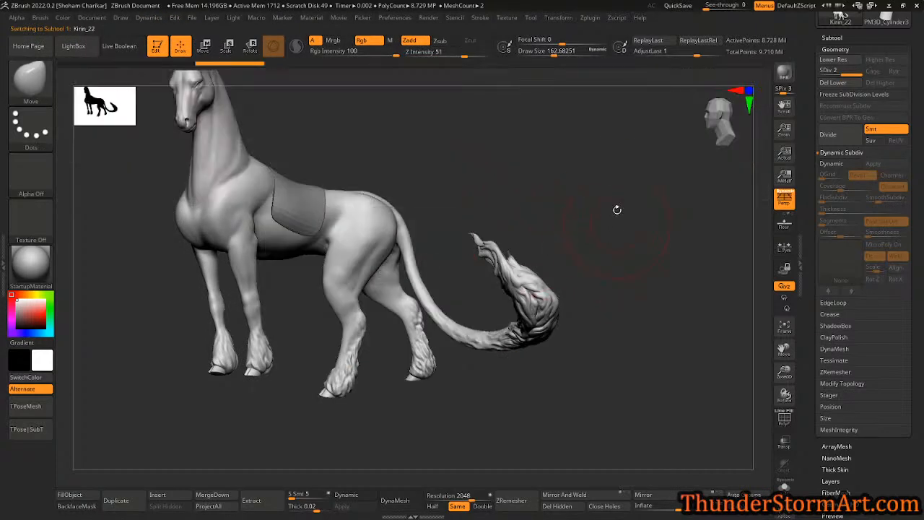
pyautogui.keyDown('ctrl'); pyautogui.keyDown('shift'); pyautogui.moveTo(661, 149); pyautogui.dragTo(307, 291); pyautogui.keyUp('shift'); pyautogui.keyUp('ctrl')
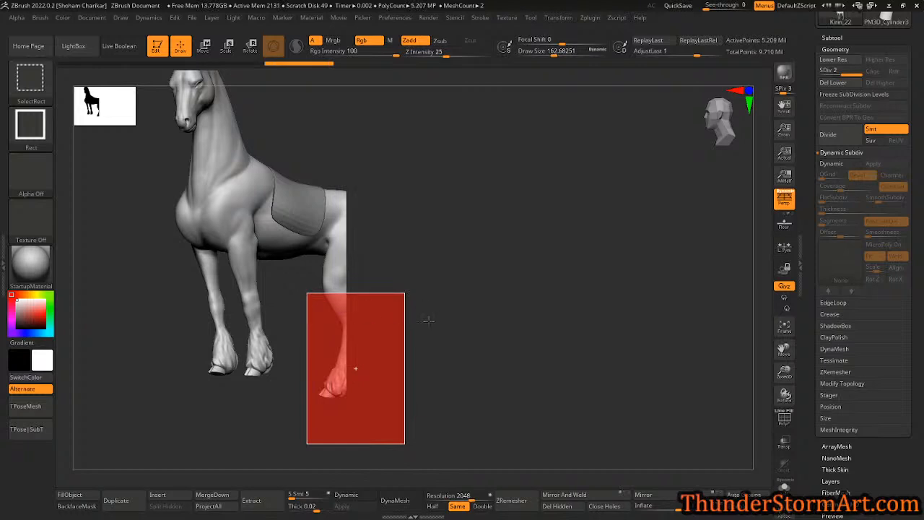
# - Turn on double-sided display for the partly hidden Kirin body so its inner surfaces render
pyautogui.moveTo(501, 324)
pyautogui.mouseDown()
pyautogui.moveTo(427, 328)
pyautogui.moveTo(241, 260)
pyautogui.mouseUp()
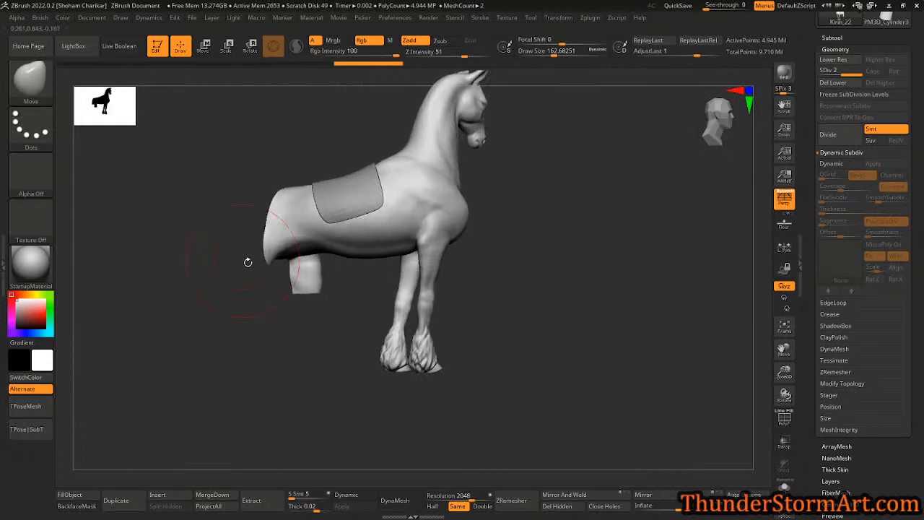
pyautogui.moveTo(557, 257); pyautogui.dragTo(393, 278)
pyautogui.moveTo(413, 316); pyautogui.dragTo(469, 318)
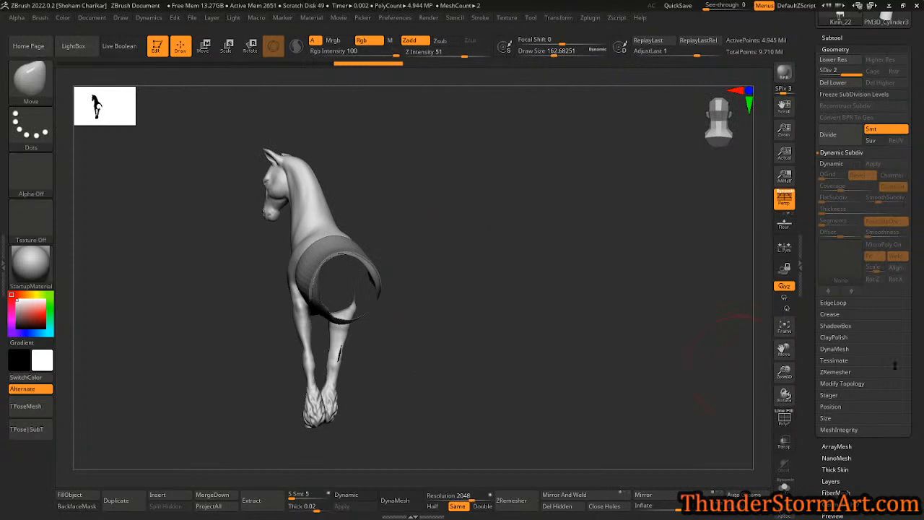
pyautogui.scroll(-10, 914, 380)
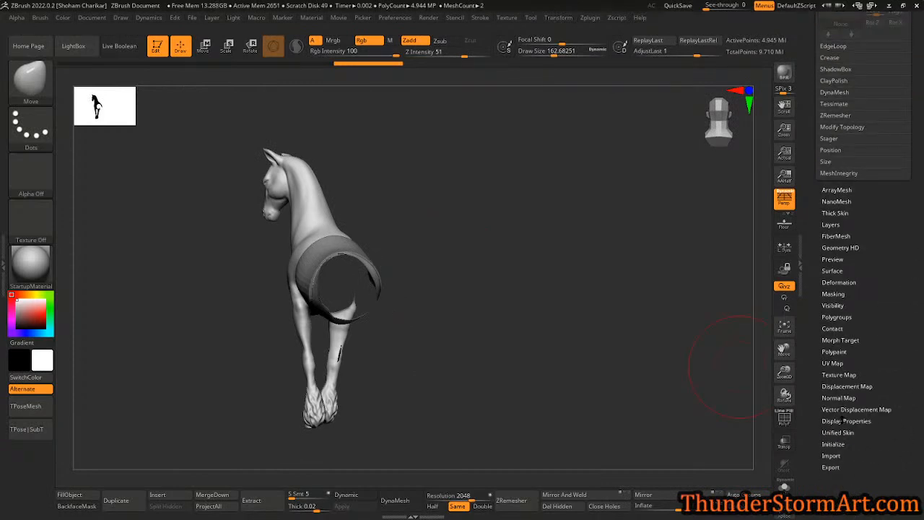
pyautogui.click(842, 421)
pyautogui.click(843, 291)
pyautogui.moveTo(477, 286)
pyautogui.mouseDown()
pyautogui.moveTo(501, 299)
pyautogui.moveTo(516, 289)
pyautogui.moveTo(549, 292)
pyautogui.moveTo(519, 285)
pyautogui.moveTo(548, 247)
pyautogui.moveTo(497, 229)
pyautogui.moveTo(505, 222)
pyautogui.moveTo(518, 268)
pyautogui.moveTo(476, 234)
pyautogui.moveTo(486, 269)
pyautogui.moveTo(523, 301)
pyautogui.moveTo(518, 309)
pyautogui.moveTo(542, 306)
pyautogui.moveTo(498, 357)
pyautogui.mouseUp()
# - Hide the remaining hindquarters with SelectRect, leaving the Kirin's torso open just behind the draped piece
pyautogui.keyDown('ctrl'); pyautogui.keyDown('shift'); pyautogui.moveTo(522, 410); pyautogui.dragTo(263, 235); pyautogui.keyUp('shift'); pyautogui.keyUp('ctrl')
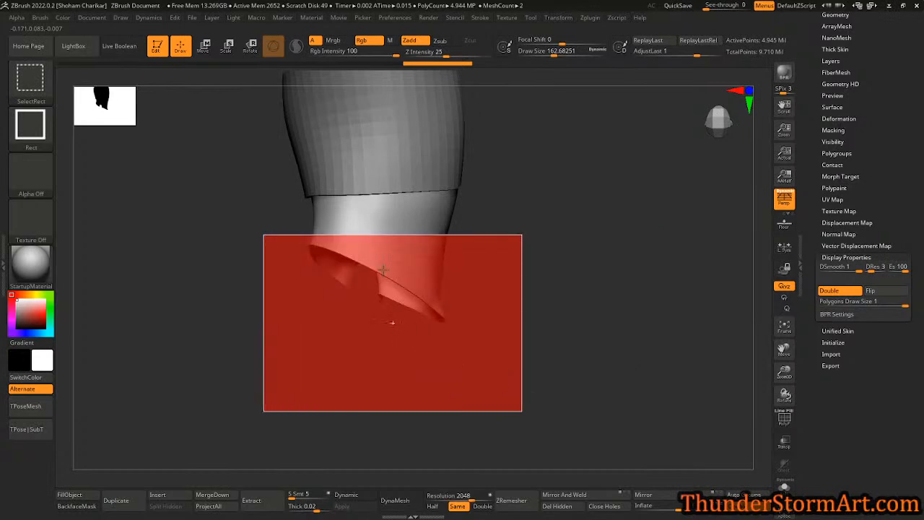
pyautogui.moveTo(512, 331)
pyautogui.keyDown('ctrl'); pyautogui.keyDown('shift'); pyautogui.mouseDown()
pyautogui.moveTo(501, 336)
pyautogui.moveTo(511, 347)
pyautogui.moveTo(522, 313)
pyautogui.moveTo(431, 250)
pyautogui.moveTo(530, 349)
pyautogui.moveTo(464, 351)
pyautogui.moveTo(570, 356)
pyautogui.moveTo(507, 342)
pyautogui.moveTo(547, 306)
pyautogui.mouseUp(); pyautogui.keyUp('shift'); pyautogui.keyUp('ctrl')
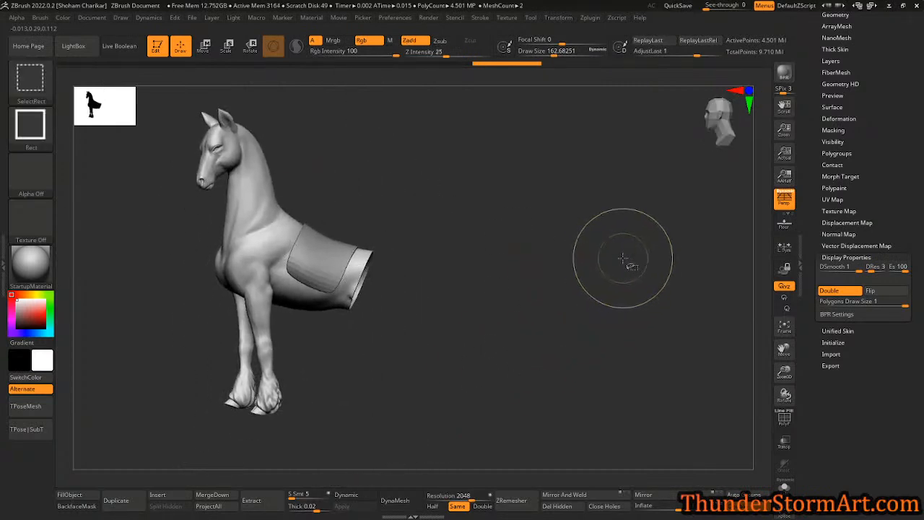
pyautogui.keyDown('ctrl'); pyautogui.keyDown('shift'); pyautogui.click(371, 267); pyautogui.keyUp('shift'); pyautogui.keyUp('ctrl')
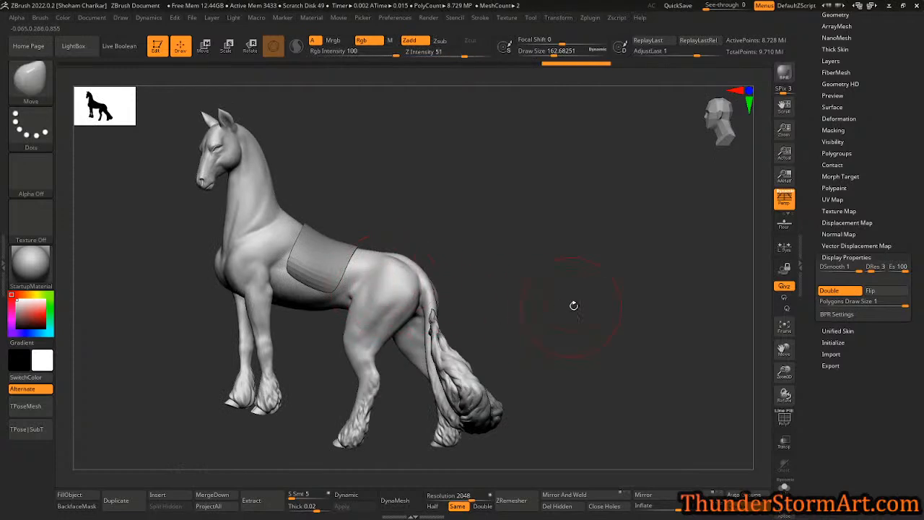
pyautogui.hotkey('ctrl', 'z')
# - Examine the hollow torso from behind, make the draped piece active, and set the Move brush draw size to 112
pyautogui.keyDown('alt'); pyautogui.moveTo(517, 243); pyautogui.dragTo(458, 277); pyautogui.keyUp('alt')
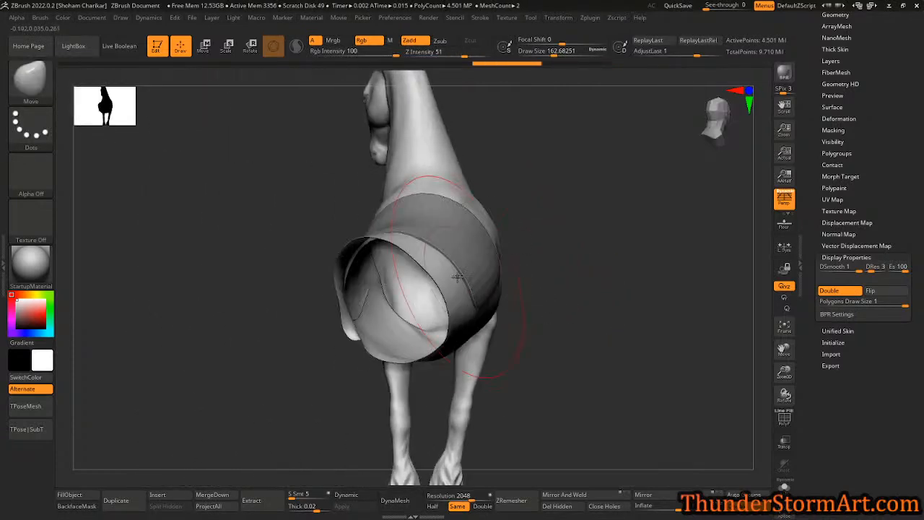
pyautogui.moveTo(383, 228); pyautogui.dragTo(426, 223)
pyautogui.moveTo(357, 233)
pyautogui.mouseDown()
pyautogui.moveTo(601, 216)
pyautogui.moveTo(479, 262)
pyautogui.moveTo(533, 293)
pyautogui.moveTo(521, 318)
pyautogui.mouseUp()
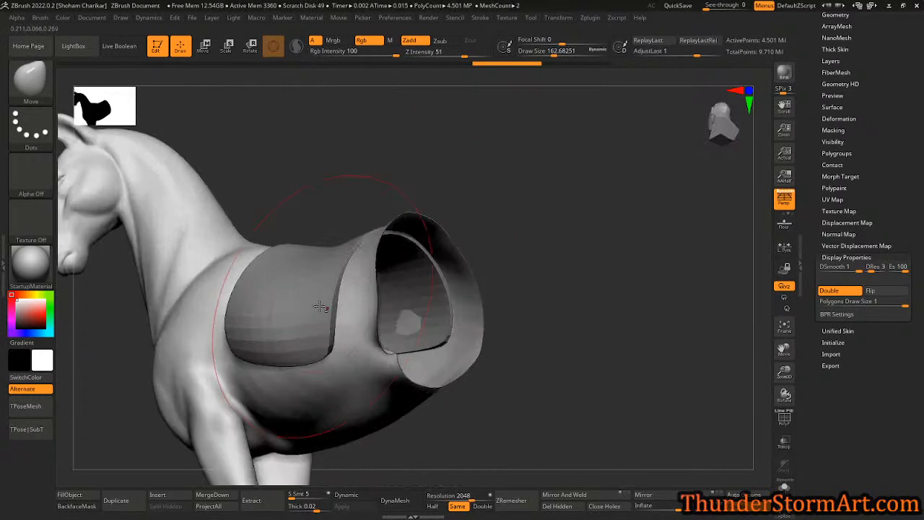
pyautogui.keyDown('alt'); pyautogui.click(301, 303); pyautogui.keyUp('alt')
pyautogui.press('s')
pyautogui.moveTo(606, 304); pyautogui.dragTo(596, 304)
pyautogui.moveTo(585, 318)
pyautogui.mouseDown()
pyautogui.moveTo(559, 332)
pyautogui.moveTo(591, 330)
pyautogui.moveTo(588, 368)
pyautogui.moveTo(584, 325)
pyautogui.moveTo(570, 332)
pyautogui.mouseUp()
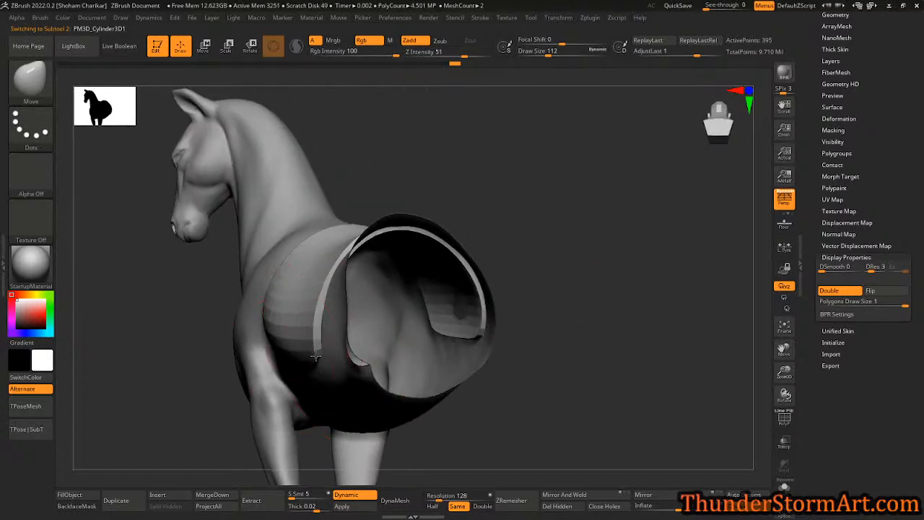
# - Fit the draped piece's lower edges to the Kirin's sides with the Move brush at a draw size of about 101
pyautogui.moveTo(318, 357); pyautogui.dragTo(206, 307, button='right')
pyautogui.press('s')
pyautogui.moveTo(187, 304); pyautogui.dragTo(195, 303)
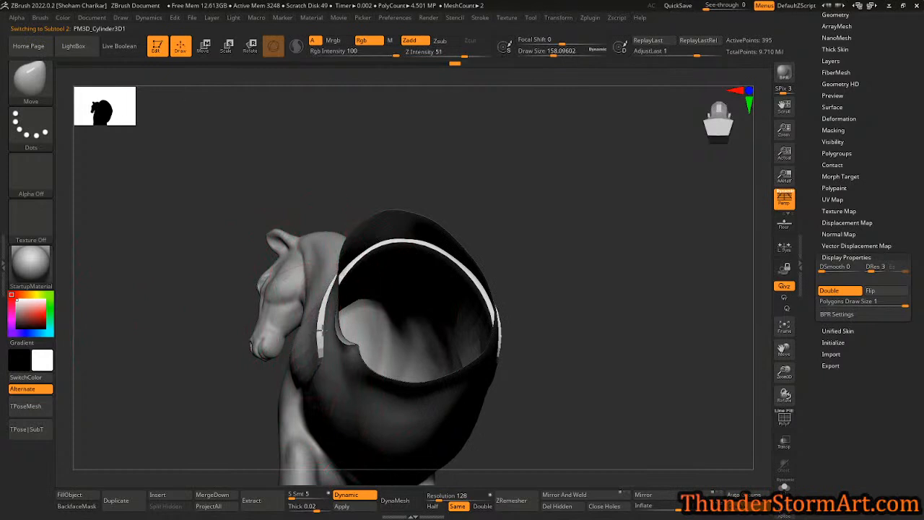
pyautogui.press('s')
pyautogui.moveTo(506, 205); pyautogui.dragTo(463, 205)
pyautogui.moveTo(553, 332); pyautogui.dragTo(185, 289, button='right')
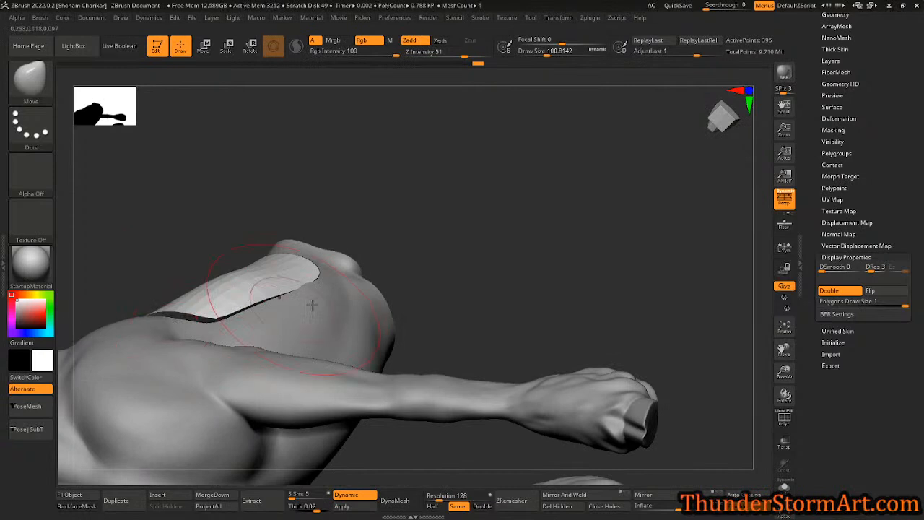
pyautogui.moveTo(311, 284); pyautogui.dragTo(289, 334, button='right')
pyautogui.moveTo(434, 241); pyautogui.dragTo(535, 270, button='right')
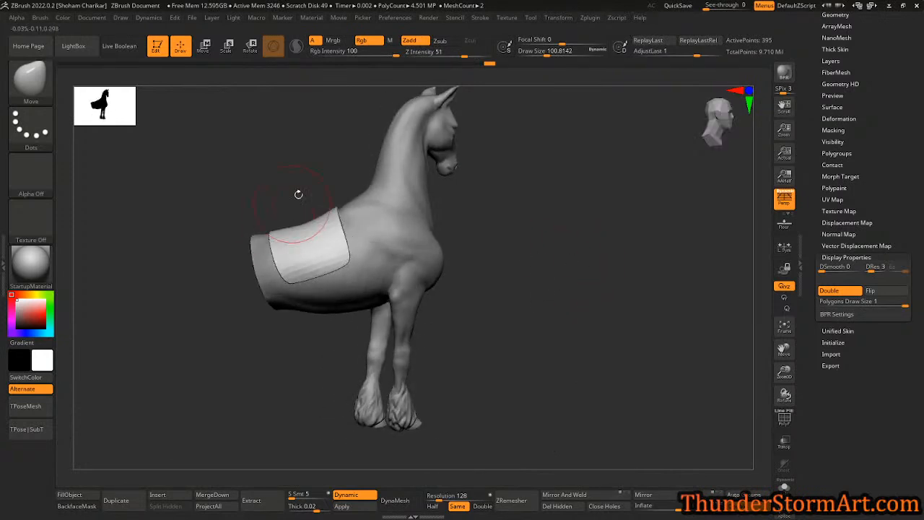
pyautogui.moveTo(586, 241); pyautogui.dragTo(491, 330, button='right')
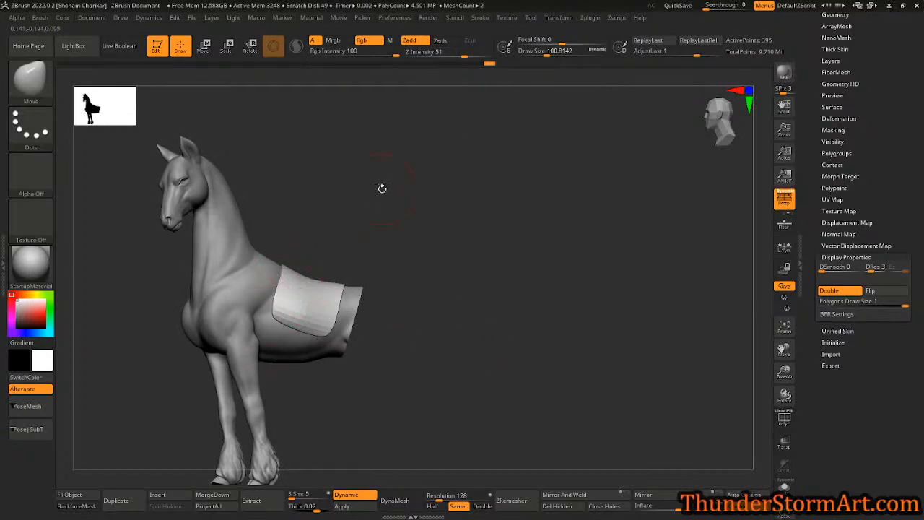
# - Append a Cylinder3D as a new subtool and make it active with the transform gizmo
pyautogui.moveTo(919, 98); pyautogui.dragTo(913, 164)
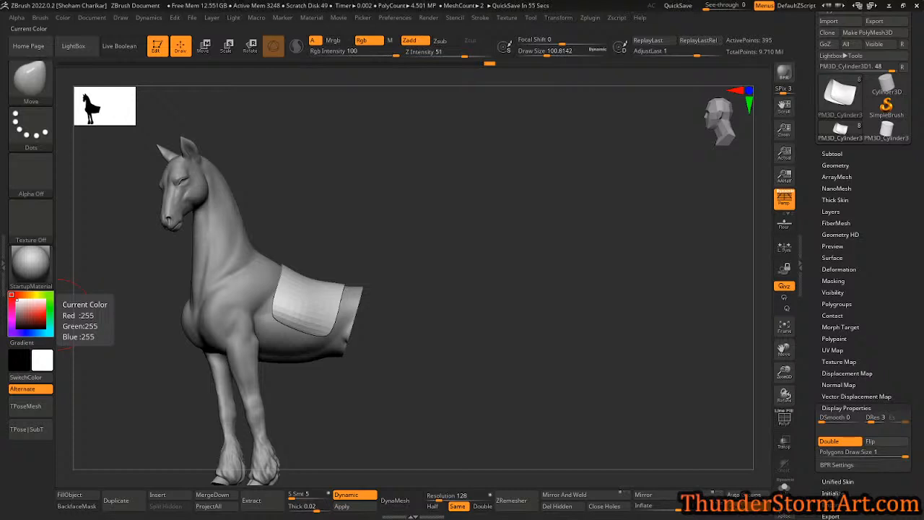
pyautogui.moveTo(553, 210); pyautogui.dragTo(580, 205)
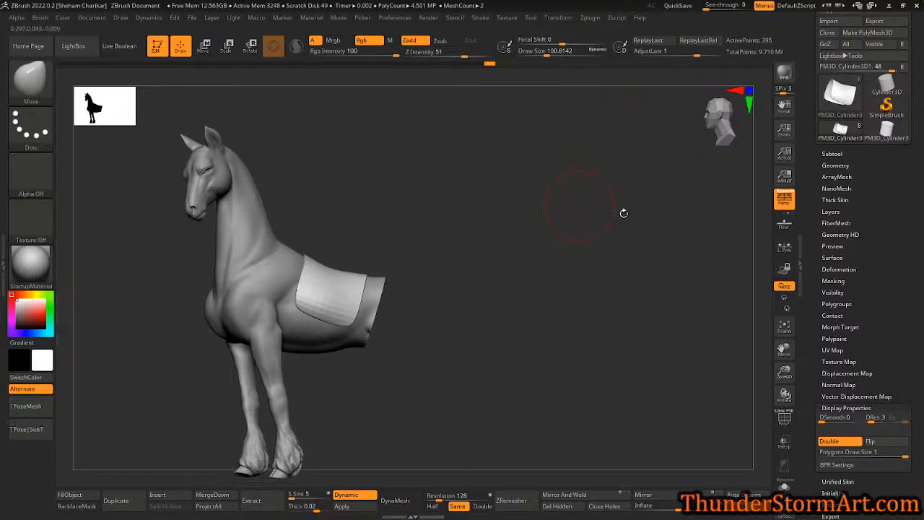
pyautogui.click(832, 154)
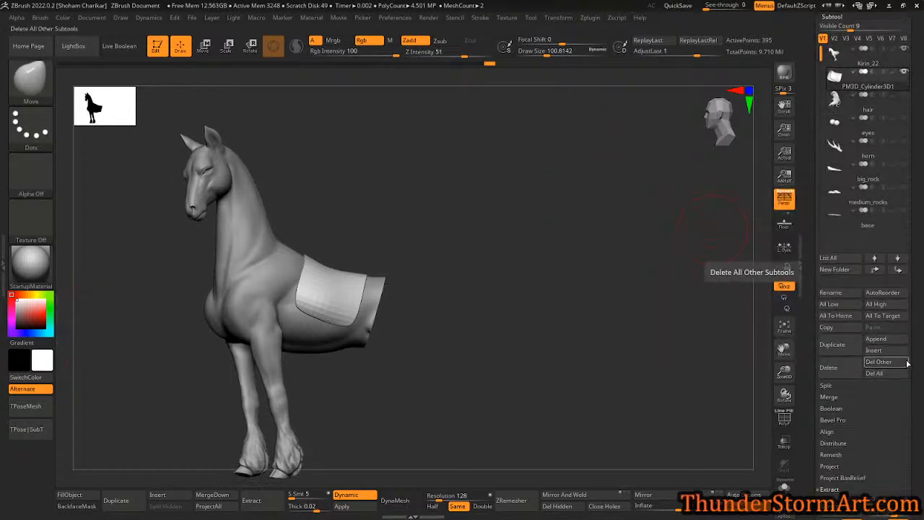
pyautogui.click(877, 339)
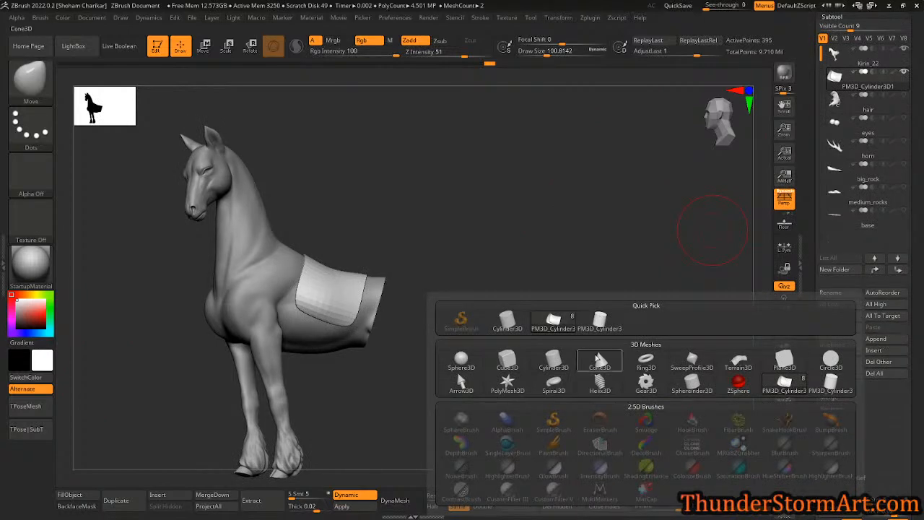
pyautogui.click(595, 359)
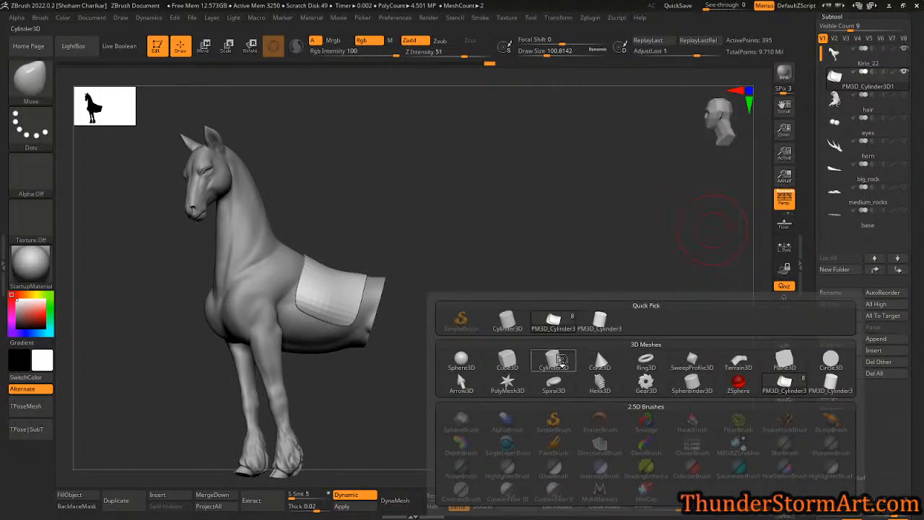
pyautogui.press('w')
pyautogui.moveTo(290, 340); pyautogui.dragTo(481, 283)
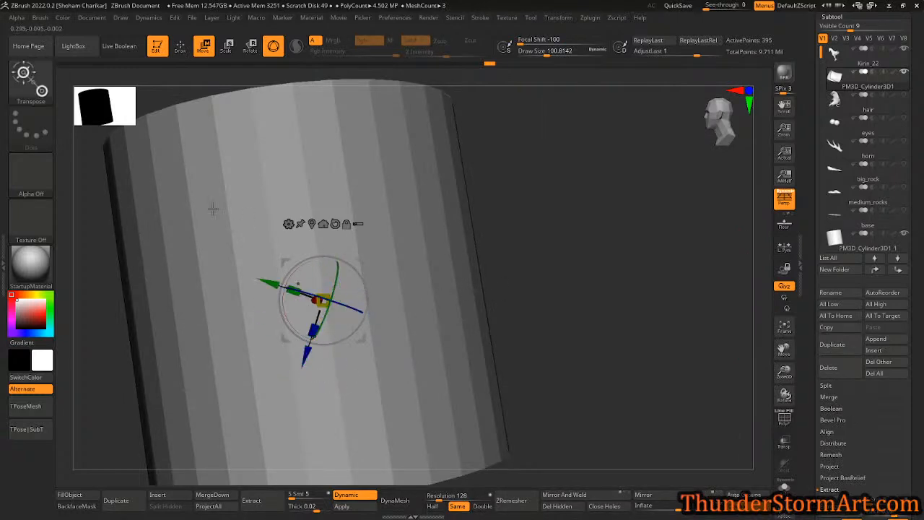
pyautogui.click(178, 201)
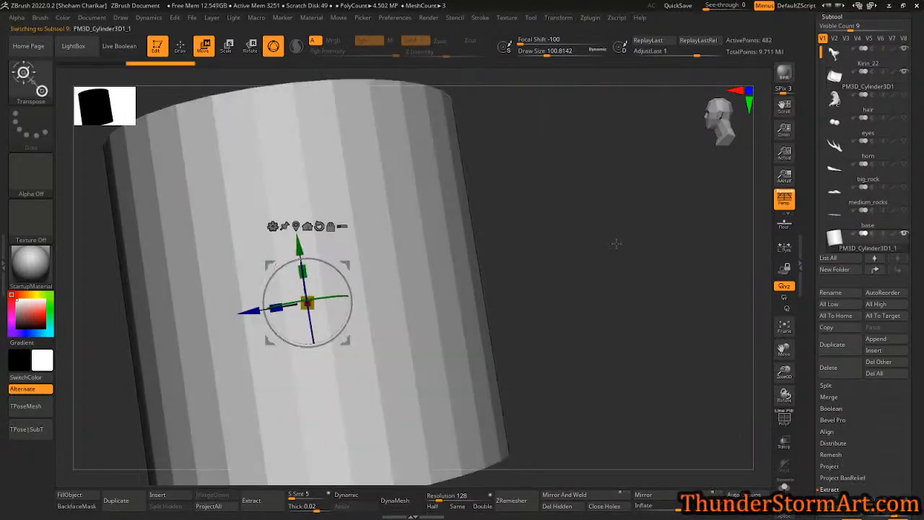
# - Rotate the cylinder 90 degrees and scale it down into a narrow ring around the Kirin's torso
pyautogui.moveTo(617, 244); pyautogui.dragTo(628, 246)
pyautogui.moveTo(277, 277); pyautogui.dragTo(275, 343)
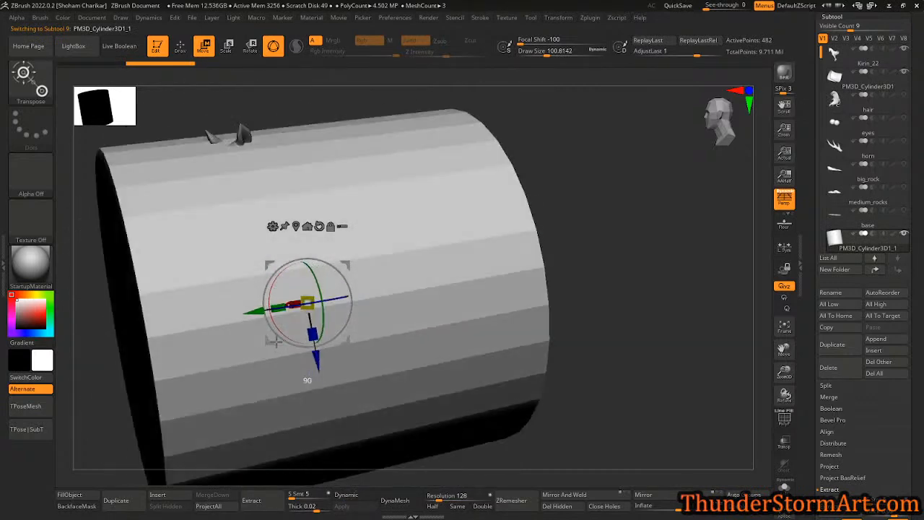
pyautogui.moveTo(308, 304); pyautogui.dragTo(237, 431)
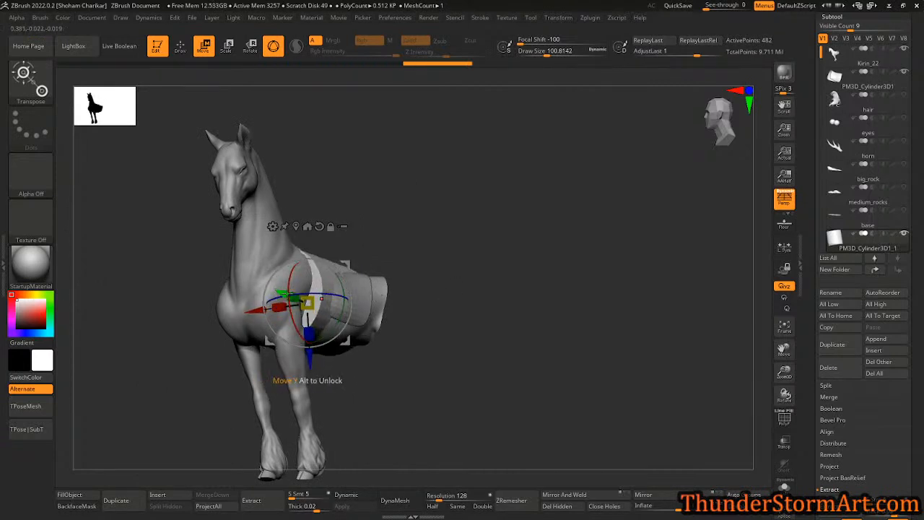
pyautogui.moveTo(495, 252); pyautogui.dragTo(491, 305)
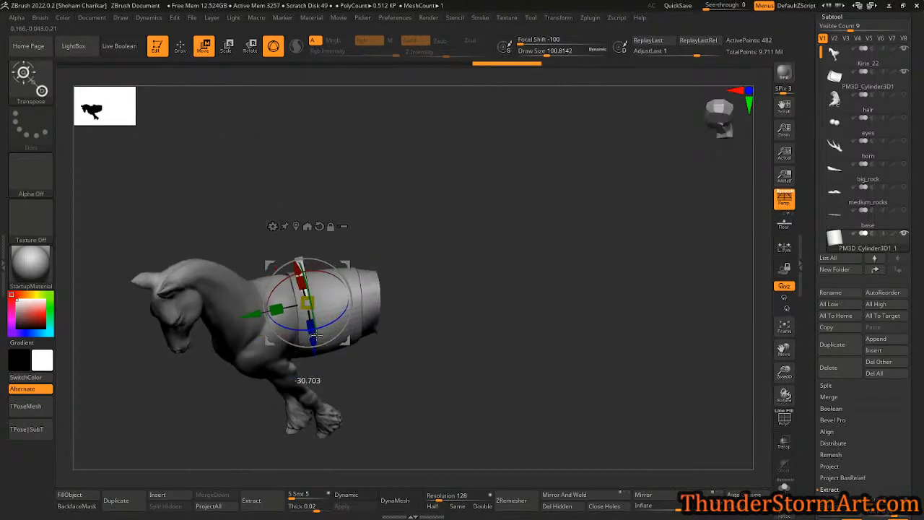
pyautogui.moveTo(319, 335); pyautogui.dragTo(318, 336)
pyautogui.moveTo(371, 267); pyautogui.dragTo(372, 268)
pyautogui.moveTo(496, 326); pyautogui.dragTo(495, 252)
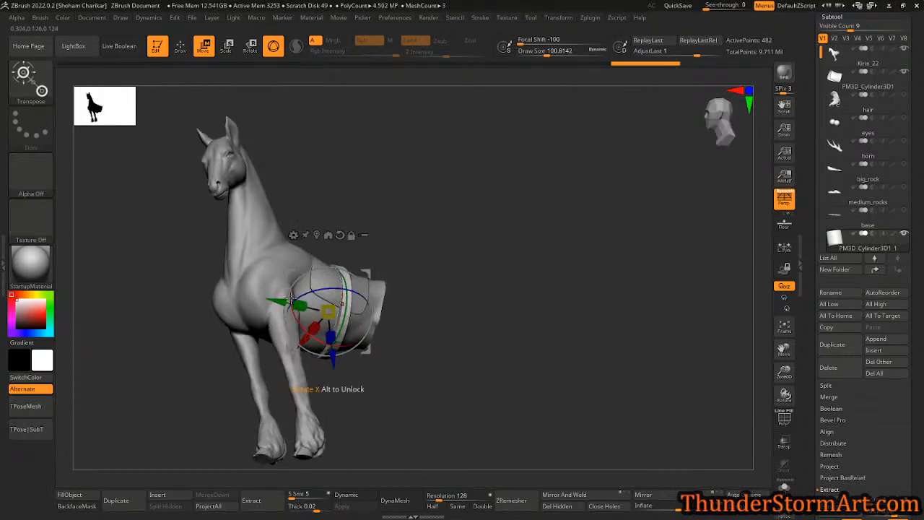
# - Rotate, move and scale the ring so it wraps closely around the belly like a strap below the draped piece
pyautogui.moveTo(293, 291); pyautogui.dragTo(293, 292)
pyautogui.keyDown('alt'); pyautogui.moveTo(529, 263); pyautogui.dragTo(554, 387); pyautogui.keyUp('alt')
pyautogui.moveTo(571, 344); pyautogui.dragTo(508, 257)
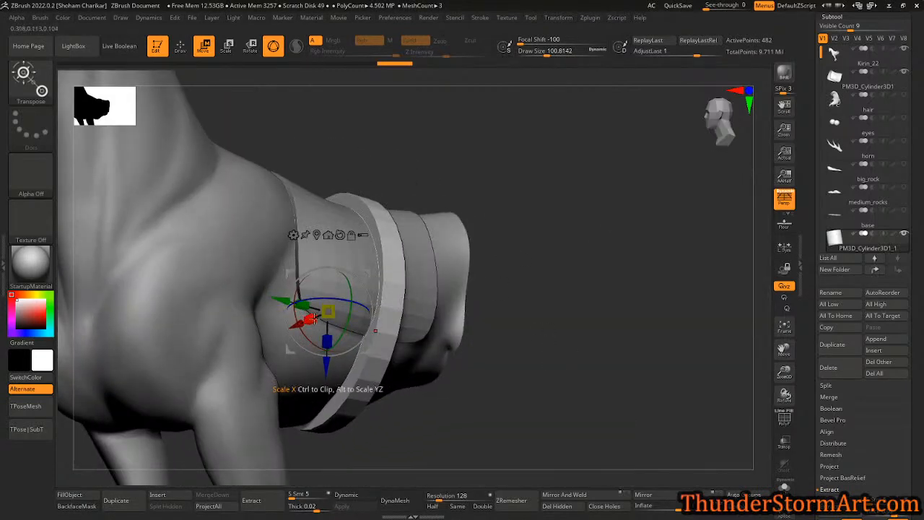
pyautogui.moveTo(324, 318); pyautogui.dragTo(322, 321)
pyautogui.moveTo(503, 268); pyautogui.dragTo(712, 318)
pyautogui.moveTo(366, 290); pyautogui.dragTo(362, 283)
pyautogui.moveTo(332, 309); pyautogui.dragTo(335, 307)
pyautogui.moveTo(576, 271); pyautogui.dragTo(518, 270)
pyautogui.moveTo(312, 312); pyautogui.dragTo(310, 312)
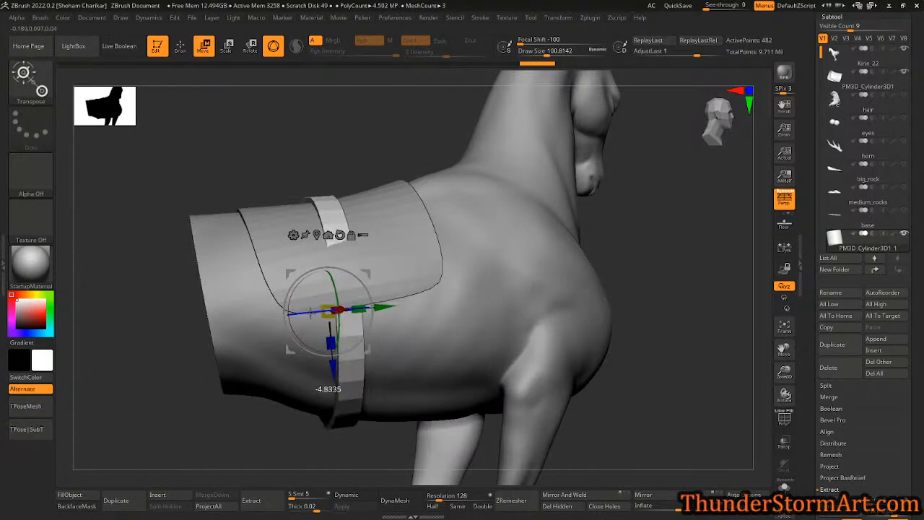
# - Push the top of the strap beneath the draped piece with the Move brush at a draw size of about 145
pyautogui.press('b')
pyautogui.press('m')
pyautogui.press('v')
pyautogui.press('s')
pyautogui.moveTo(683, 295); pyautogui.dragTo(688, 294)
pyautogui.moveTo(323, 200); pyautogui.dragTo(319, 210)
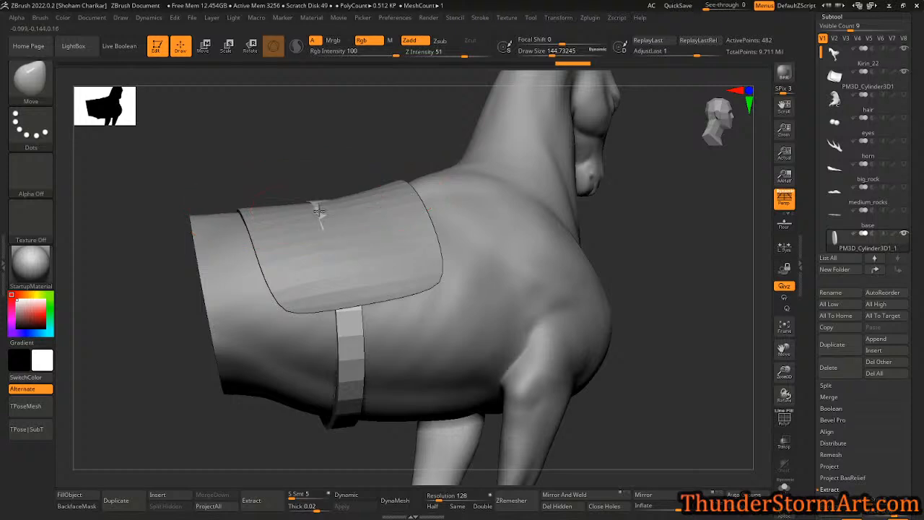
pyautogui.moveTo(321, 214); pyautogui.dragTo(523, 230, button='right')
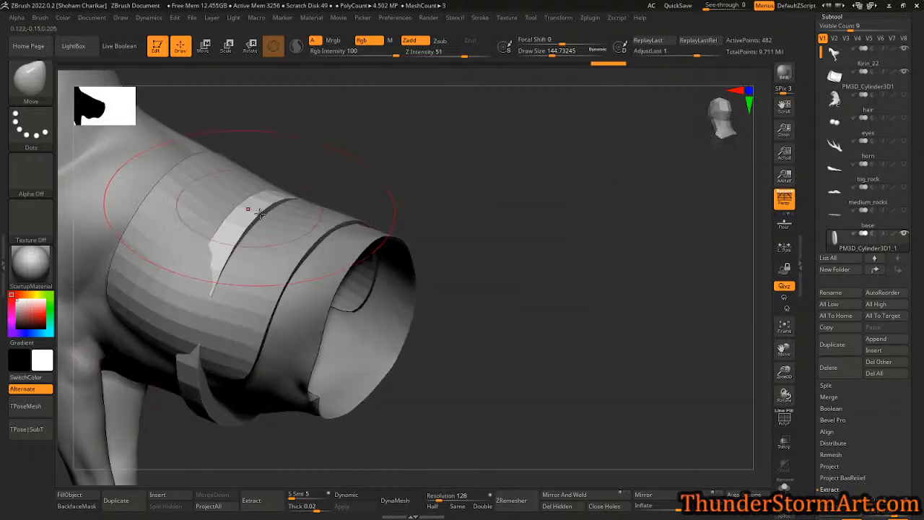
pyautogui.moveTo(250, 206); pyautogui.dragTo(278, 210, button='right')
pyautogui.moveTo(278, 210); pyautogui.dragTo(257, 234)
# - Shape the strap's sides and lower curve with the Move brush so it tucks under the draped piece and follows the belly
pyautogui.moveTo(269, 274)
pyautogui.mouseDown(button='right')
pyautogui.moveTo(255, 249)
pyautogui.moveTo(184, 338)
pyautogui.mouseUp(button='right')
pyautogui.press('s')
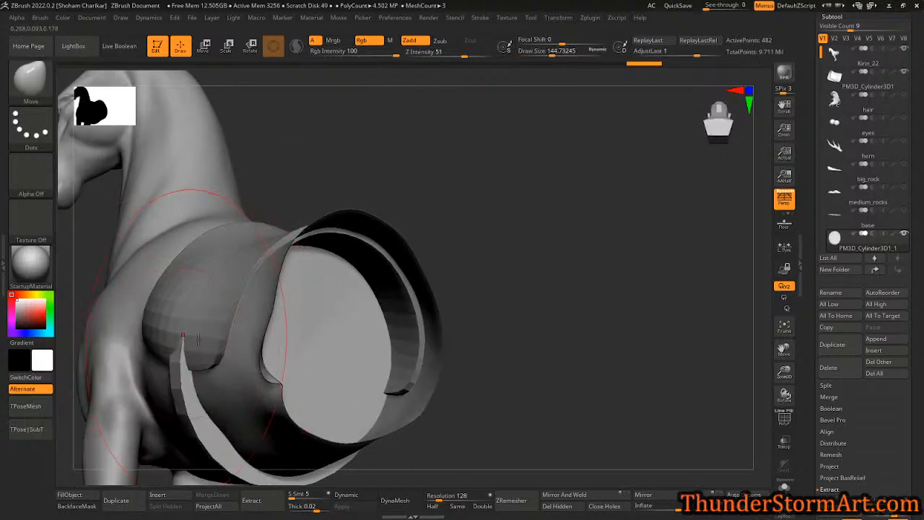
pyautogui.moveTo(184, 343); pyautogui.dragTo(208, 342)
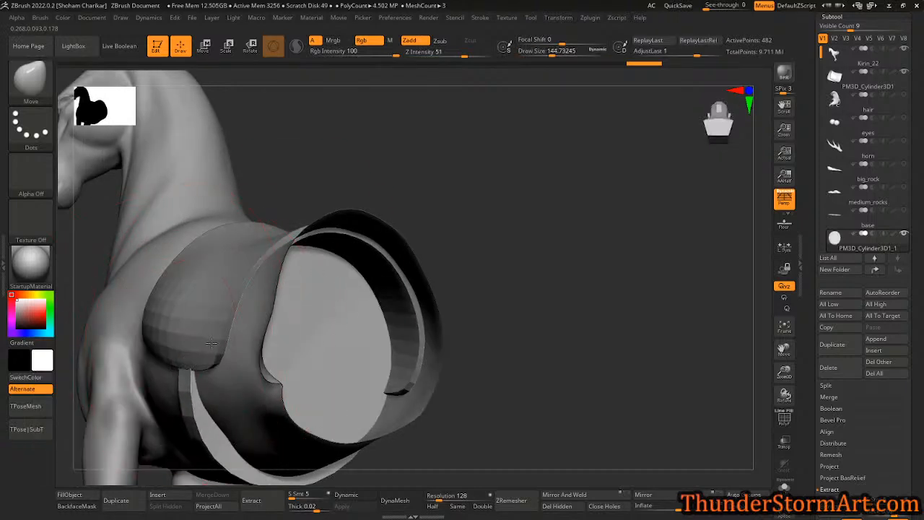
pyautogui.moveTo(290, 388); pyautogui.dragTo(239, 346, button='right')
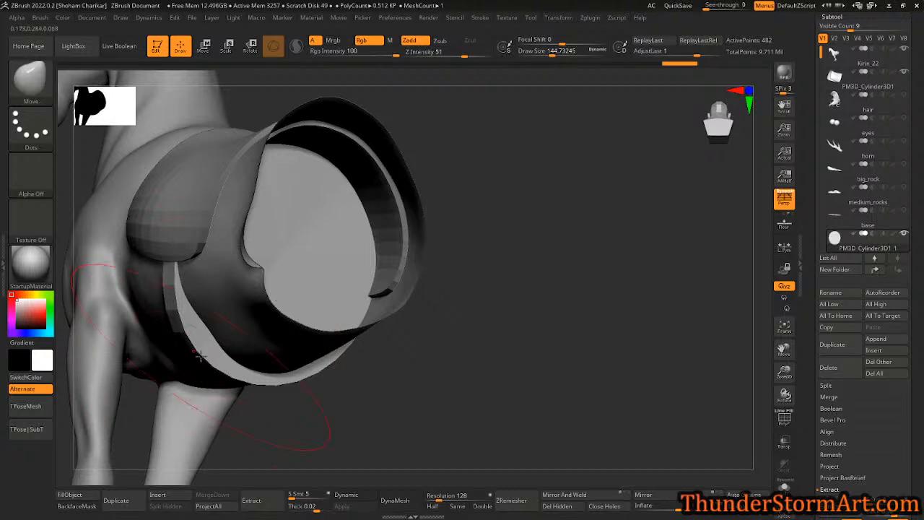
pyautogui.moveTo(221, 338); pyautogui.dragTo(214, 340)
pyautogui.moveTo(185, 269); pyautogui.dragTo(179, 256)
pyautogui.moveTo(208, 335); pyautogui.dragTo(222, 352)
pyautogui.moveTo(372, 374); pyautogui.dragTo(383, 315, button='right')
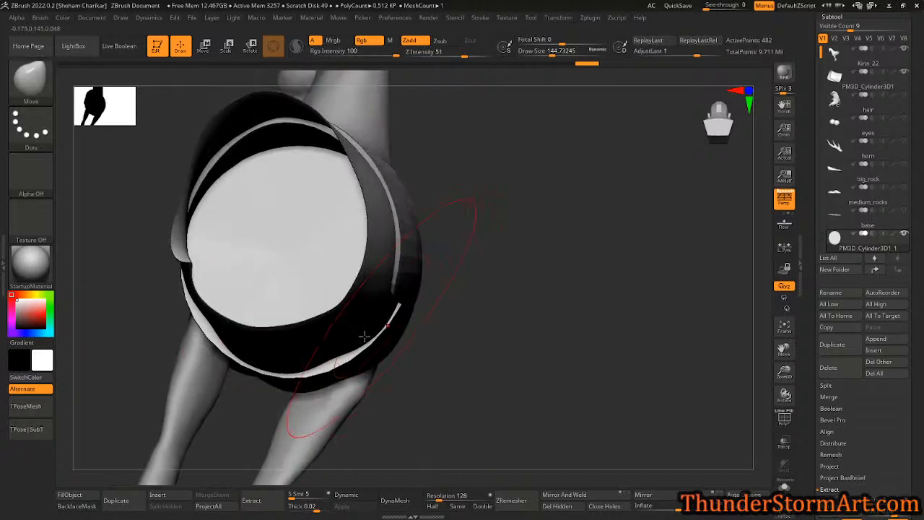
# - Select the draped piece and reshape its edge over the top of the strap with the Move brush at a draw size of about 101
pyautogui.moveTo(532, 316)
pyautogui.mouseDown(button='right')
pyautogui.moveTo(491, 235)
pyautogui.moveTo(491, 209)
pyautogui.mouseUp(button='right')
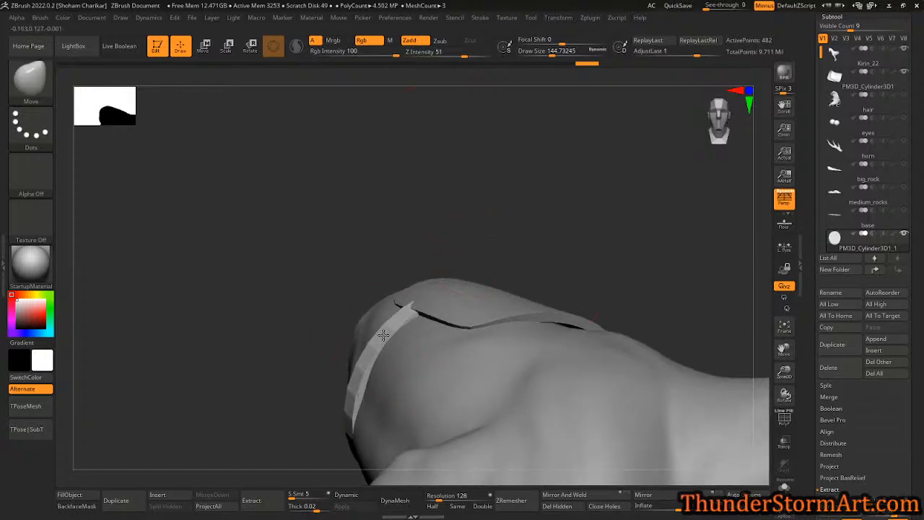
pyautogui.moveTo(535, 206); pyautogui.dragTo(530, 207)
pyautogui.moveTo(543, 220)
pyautogui.mouseDown(button='right')
pyautogui.moveTo(549, 238)
pyautogui.moveTo(543, 225)
pyautogui.mouseUp(button='right')
pyautogui.keyDown('ctrl'); pyautogui.moveTo(533, 293); pyautogui.dragTo(589, 348, button='right'); pyautogui.keyUp('ctrl')
pyautogui.keyDown('alt'); pyautogui.moveTo(634, 270); pyautogui.dragTo(460, 199, button='right'); pyautogui.keyUp('alt')
pyautogui.keyDown('ctrl'); pyautogui.moveTo(486, 242); pyautogui.dragTo(536, 274, button='right'); pyautogui.keyUp('ctrl')
pyautogui.keyDown('alt'); pyautogui.click(578, 232); pyautogui.keyUp('alt')
pyautogui.press('s')
pyautogui.moveTo(646, 175)
pyautogui.mouseDown()
pyautogui.moveTo(637, 173)
pyautogui.moveTo(643, 201)
pyautogui.mouseUp()
pyautogui.press('s')
pyautogui.moveTo(580, 248); pyautogui.dragTo(576, 268)
pyautogui.keyDown('ctrl'); pyautogui.moveTo(629, 193); pyautogui.dragTo(558, 175, button='right'); pyautogui.keyUp('ctrl')
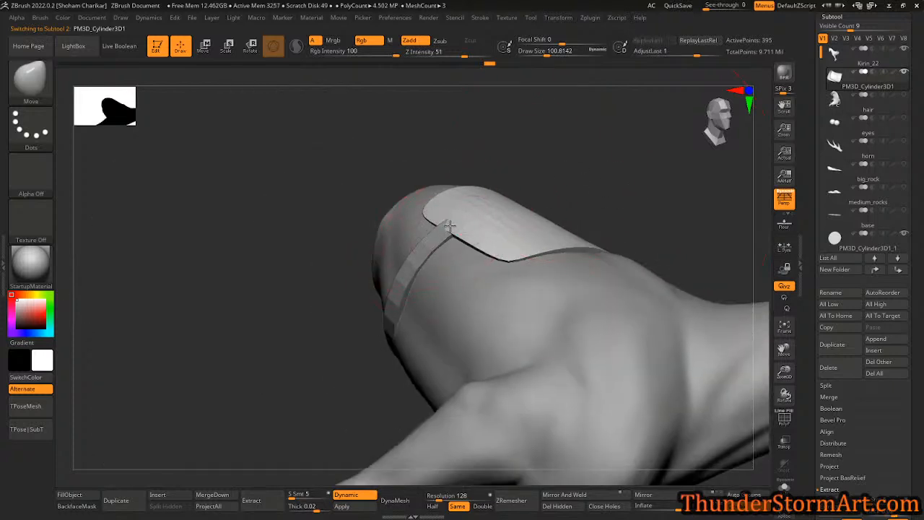
# - Select the belly strap and fit its upper end beneath the draped piece's edge with the Move brush at a draw size of about 49
pyautogui.keyDown('alt'); pyautogui.click(434, 236); pyautogui.keyUp('alt')
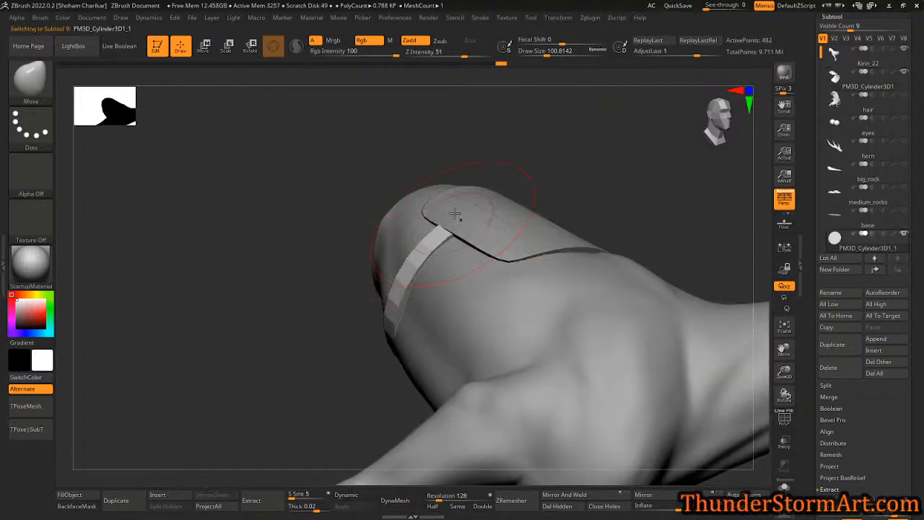
pyautogui.keyDown('ctrl'); pyautogui.moveTo(464, 282); pyautogui.dragTo(429, 261, button='right'); pyautogui.keyUp('ctrl')
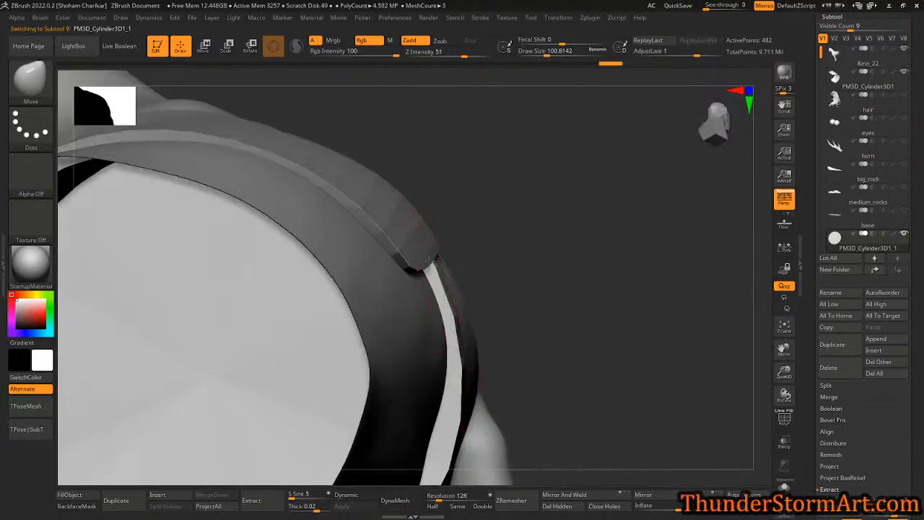
pyautogui.press('s')
pyautogui.moveTo(540, 271); pyautogui.dragTo(531, 271)
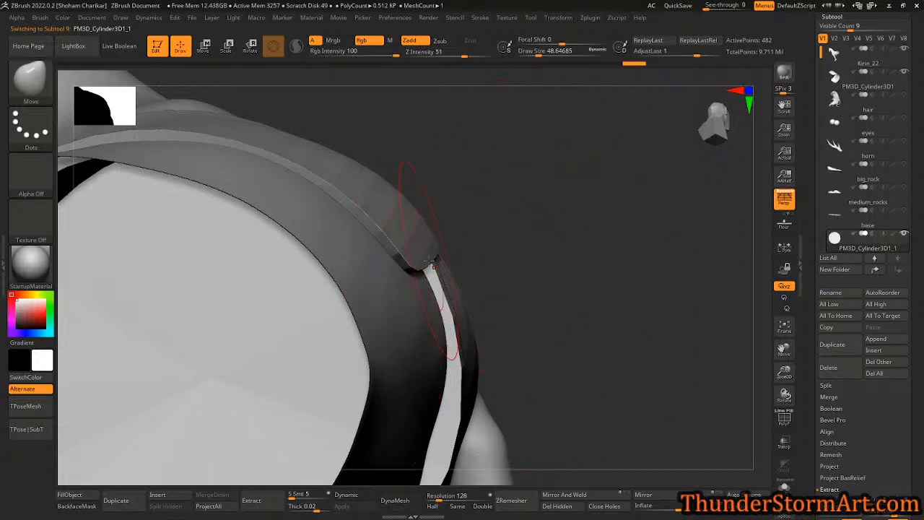
# - Fit the strap's side and underside closely against the belly with the Move brush at a draw size of about 56
pyautogui.press('s')
pyautogui.moveTo(570, 330); pyautogui.dragTo(583, 330)
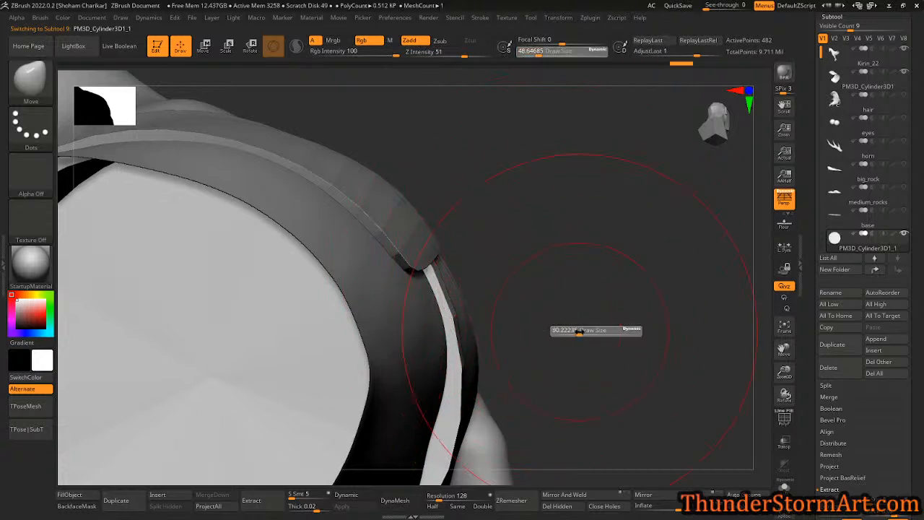
pyautogui.moveTo(595, 289); pyautogui.dragTo(603, 238, button='right')
pyautogui.press('s')
pyautogui.moveTo(599, 306); pyautogui.dragTo(588, 306)
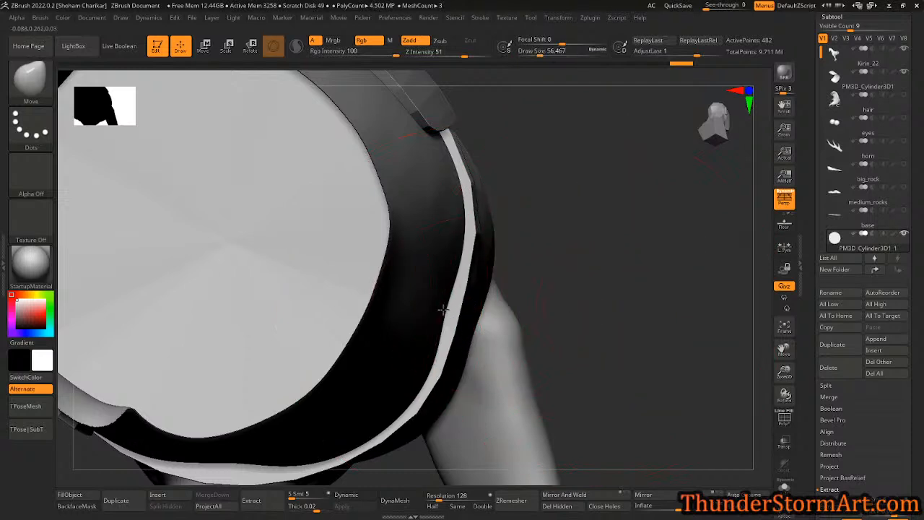
pyautogui.moveTo(383, 339)
pyautogui.mouseDown(button='right')
pyautogui.moveTo(484, 298)
pyautogui.moveTo(397, 322)
pyautogui.moveTo(362, 324)
pyautogui.moveTo(340, 305)
pyautogui.moveTo(333, 316)
pyautogui.moveTo(374, 185)
pyautogui.moveTo(354, 155)
pyautogui.moveTo(393, 253)
pyautogui.moveTo(388, 243)
pyautogui.moveTo(472, 277)
pyautogui.moveTo(492, 241)
pyautogui.moveTo(479, 404)
pyautogui.moveTo(447, 276)
pyautogui.moveTo(476, 303)
pyautogui.moveTo(501, 334)
pyautogui.moveTo(453, 359)
pyautogui.moveTo(367, 288)
pyautogui.mouseUp(button='right')
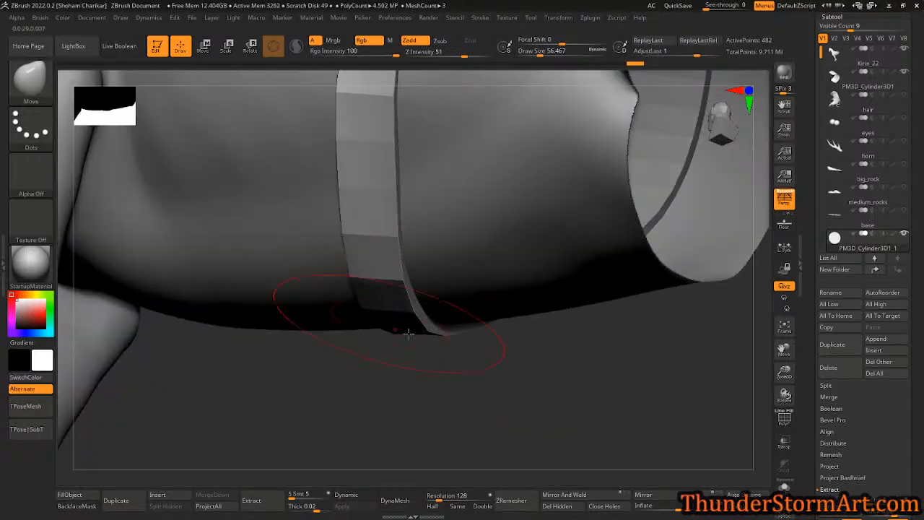
pyautogui.moveTo(433, 315); pyautogui.dragTo(434, 313)
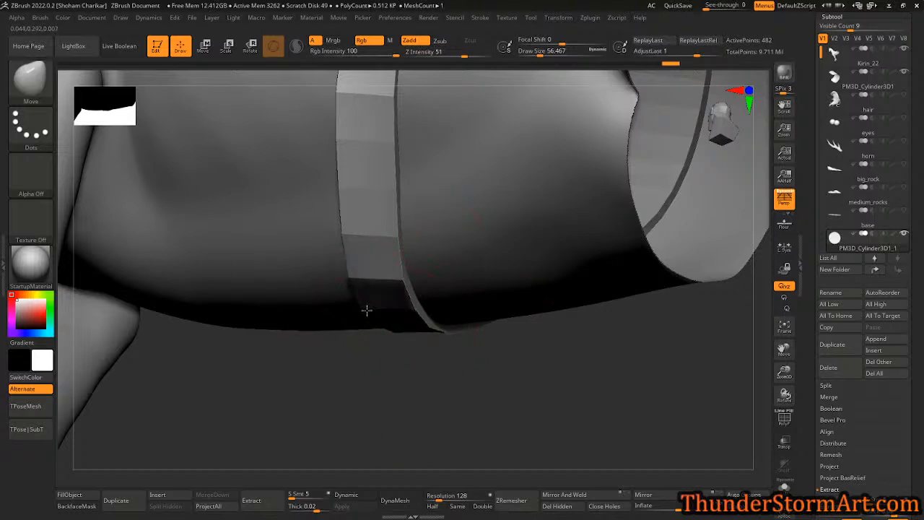
pyautogui.moveTo(404, 310); pyautogui.dragTo(418, 284, button='right')
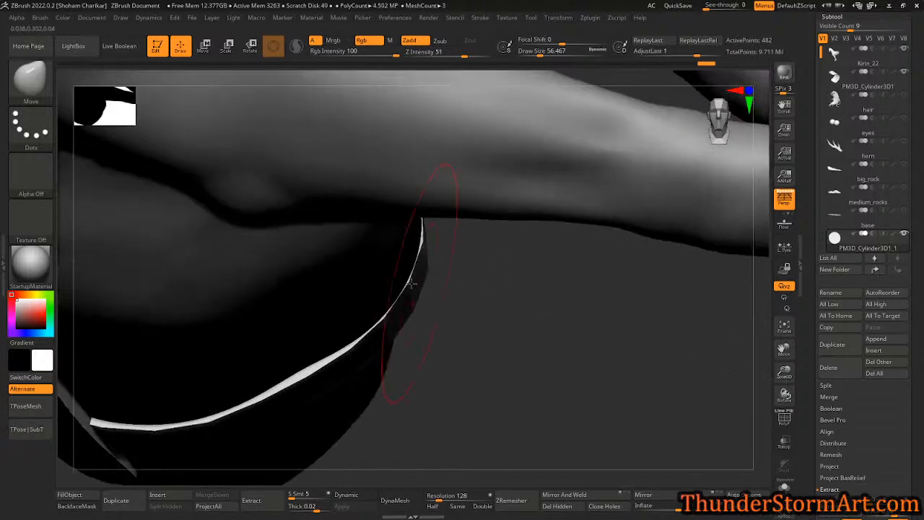
pyautogui.moveTo(511, 359)
pyautogui.mouseDown(button='right')
pyautogui.moveTo(447, 336)
pyautogui.moveTo(490, 382)
pyautogui.moveTo(462, 388)
pyautogui.moveTo(467, 371)
pyautogui.moveTo(559, 325)
pyautogui.moveTo(553, 370)
pyautogui.moveTo(577, 288)
pyautogui.mouseUp(button='right')
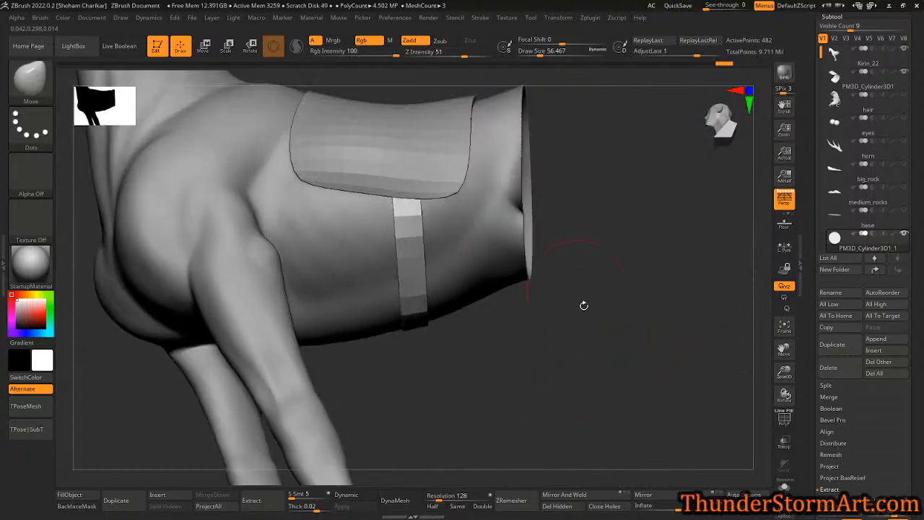
# - Subdivide the belly strap twice
pyautogui.hotkey('ctrl', 'd')
pyautogui.moveTo(530, 360)
pyautogui.mouseDown(button='right')
pyautogui.moveTo(477, 373)
pyautogui.moveTo(504, 373)
pyautogui.moveTo(498, 351)
pyautogui.moveTo(519, 334)
pyautogui.moveTo(436, 353)
pyautogui.moveTo(445, 298)
pyautogui.mouseUp(button='right')
pyautogui.press('ctrl')
pyautogui.hotkey('ctrl', 'd')
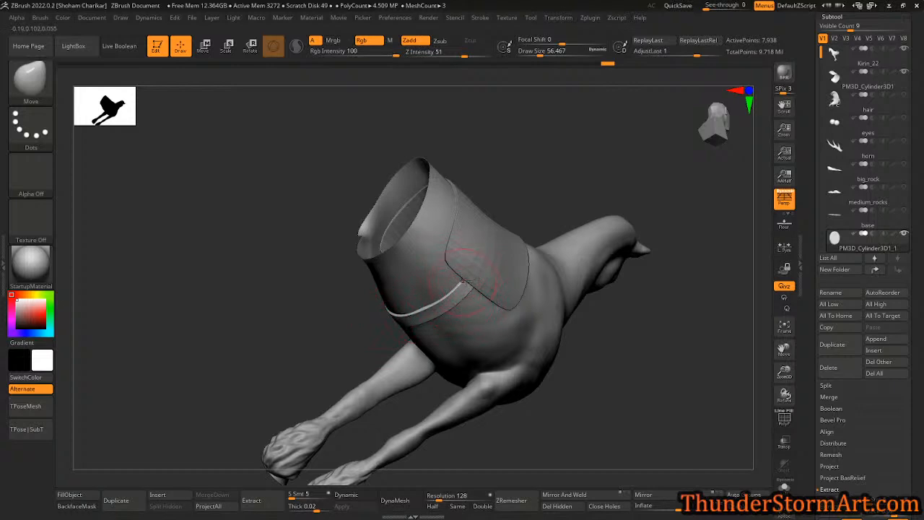
# - Subdivide the draped piece once and reselect the belly strap
pyautogui.moveTo(404, 389); pyautogui.dragTo(505, 383, button='right')
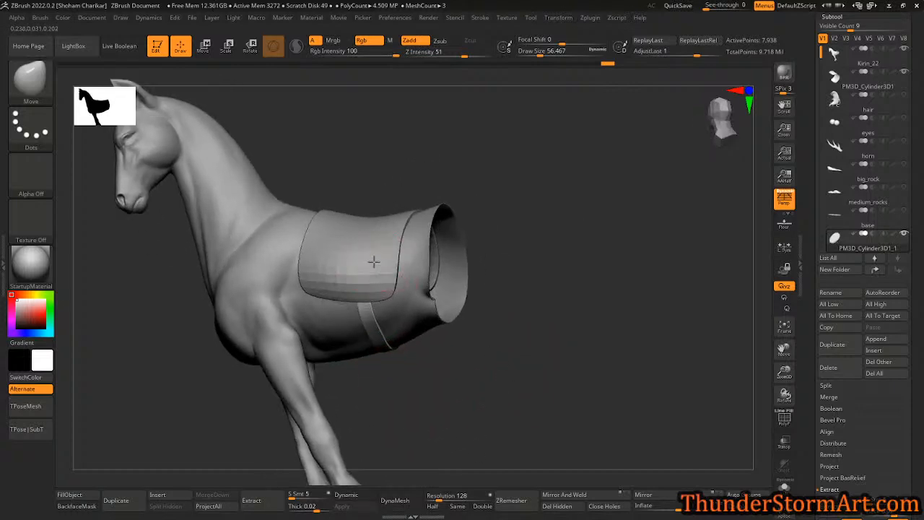
pyautogui.keyDown('alt'); pyautogui.click(367, 262); pyautogui.keyUp('alt')
pyautogui.keyDown('ctrl'); pyautogui.moveTo(532, 334); pyautogui.dragTo(408, 320, button='right'); pyautogui.keyUp('ctrl')
pyautogui.keyDown('alt'); pyautogui.click(368, 308); pyautogui.keyUp('alt')
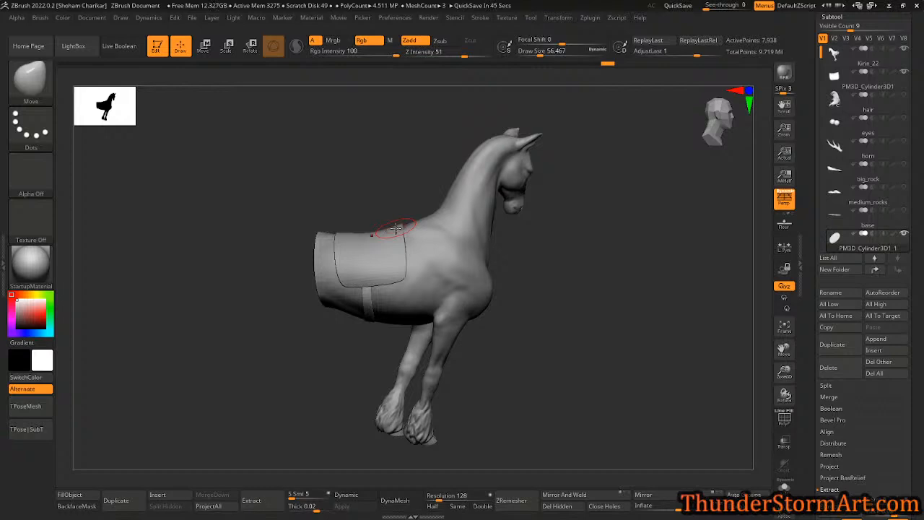
pyautogui.keyDown('alt'); pyautogui.moveTo(589, 291); pyautogui.dragTo(562, 298); pyautogui.keyUp('alt')
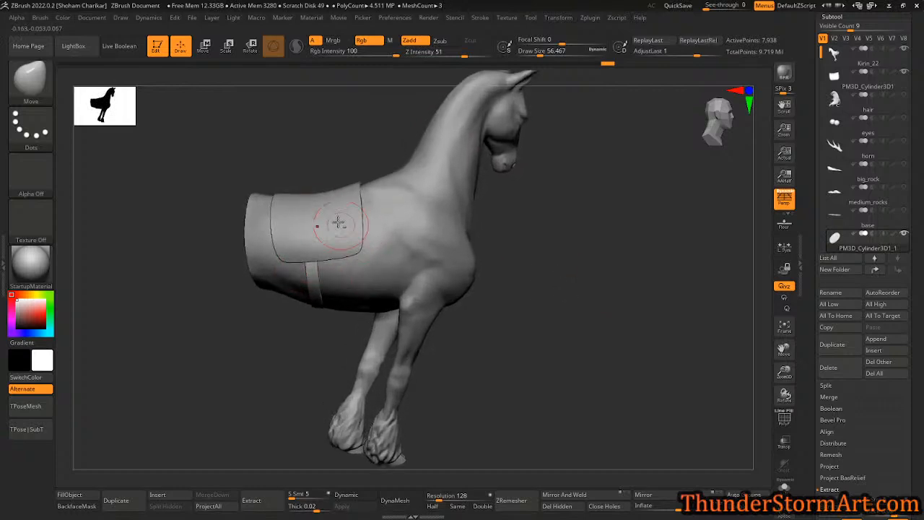
# - Hide the draped piece and make the belly strap the active subtool
pyautogui.keyDown('alt'); pyautogui.click(321, 214); pyautogui.keyUp('alt')
pyautogui.moveTo(920, 143); pyautogui.dragTo(920, 160)
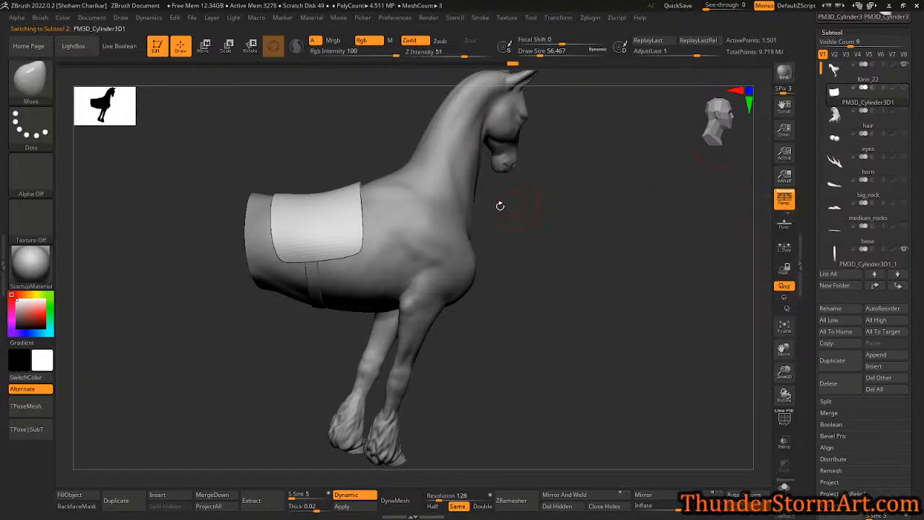
pyautogui.keyDown('alt'); pyautogui.click(435, 228); pyautogui.keyUp('alt')
pyautogui.moveTo(592, 303); pyautogui.dragTo(575, 285)
pyautogui.keyDown('alt'); pyautogui.click(315, 254); pyautogui.keyUp('alt')
# - Drop the belly strap to subdivision level 1 and delete its higher subdivision levels
pyautogui.moveTo(918, 294); pyautogui.dragTo(919, 248)
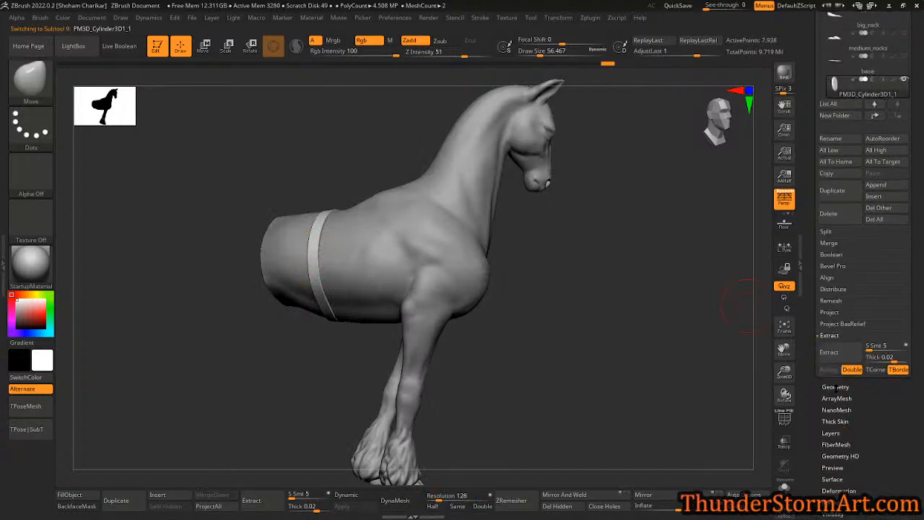
pyautogui.click(835, 386)
pyautogui.click(843, 60)
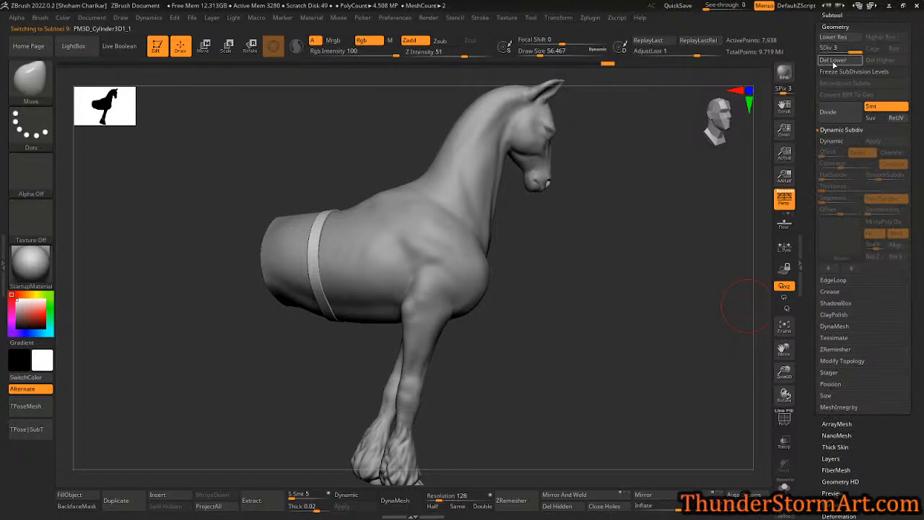
pyautogui.moveTo(804, 58); pyautogui.dragTo(802, 57)
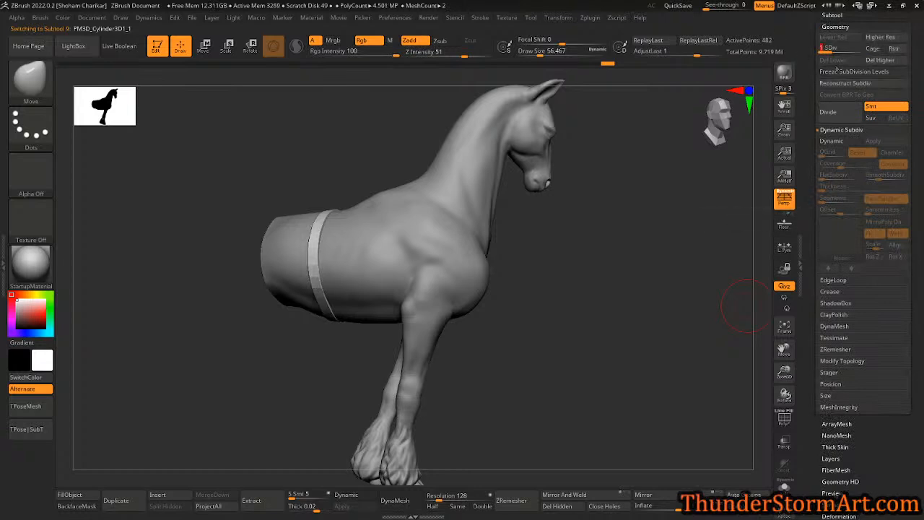
pyautogui.click(877, 62)
pyautogui.keyDown('alt'); pyautogui.moveTo(585, 288); pyautogui.dragTo(606, 312); pyautogui.keyUp('alt')
pyautogui.moveTo(538, 309)
pyautogui.mouseDown()
pyautogui.moveTo(591, 307)
pyautogui.moveTo(544, 307)
pyautogui.mouseUp()
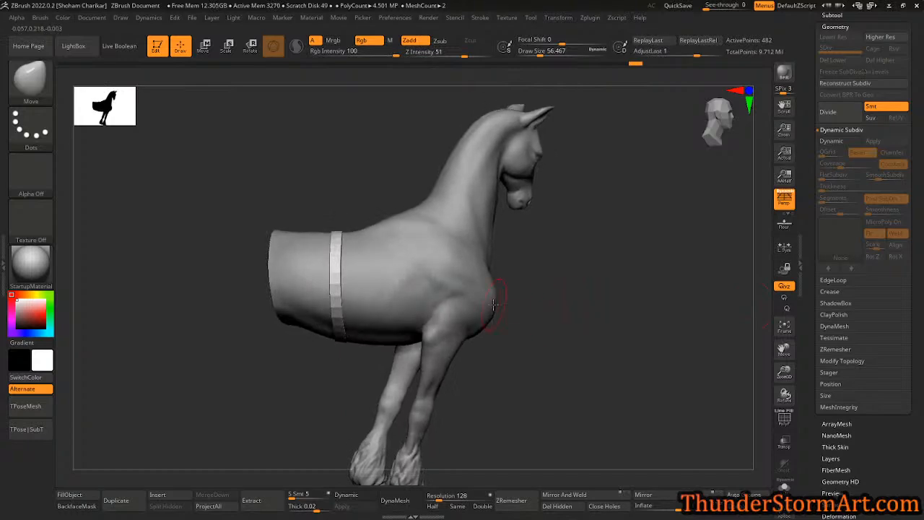
# - Choose the CurveStrapSnap brush with a draw size of about 39 and return to the subtool list
pyautogui.press('b')
pyautogui.press('c')
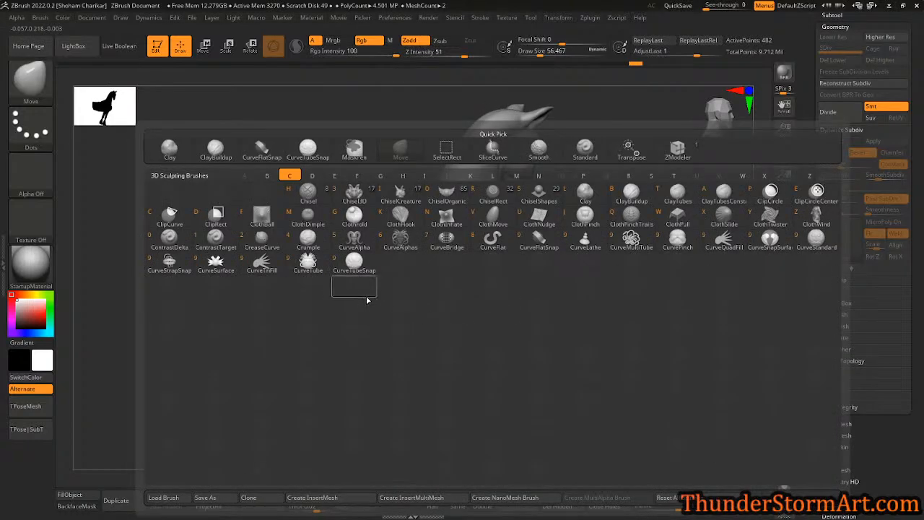
pyautogui.click(170, 264)
pyautogui.press('s')
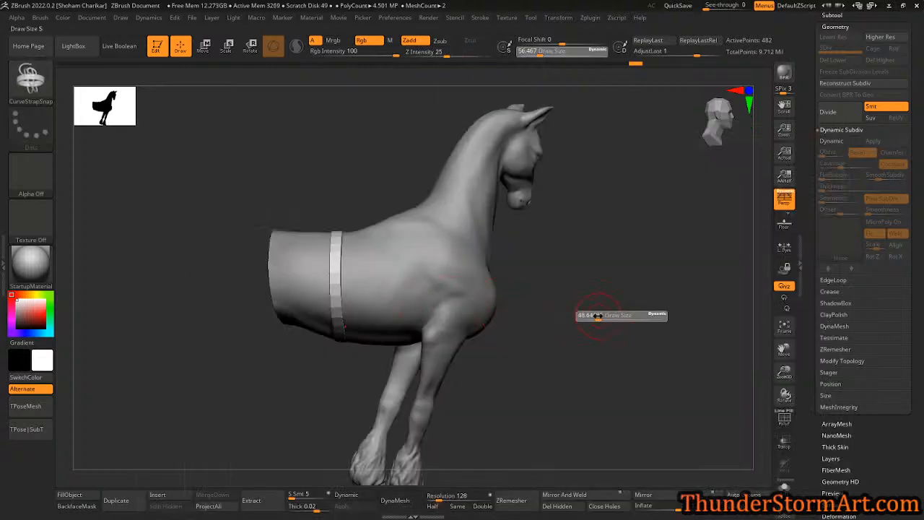
pyautogui.moveTo(596, 316); pyautogui.dragTo(596, 316)
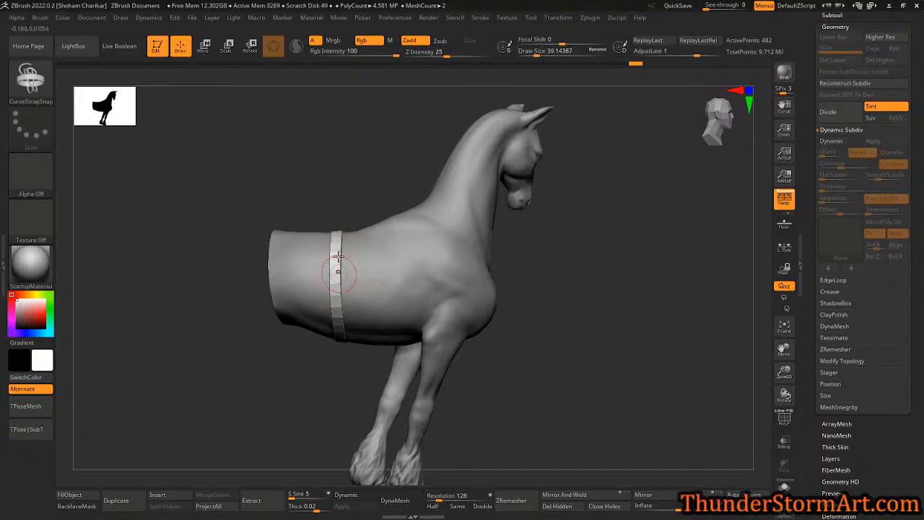
pyautogui.scroll(3, 913, 153)
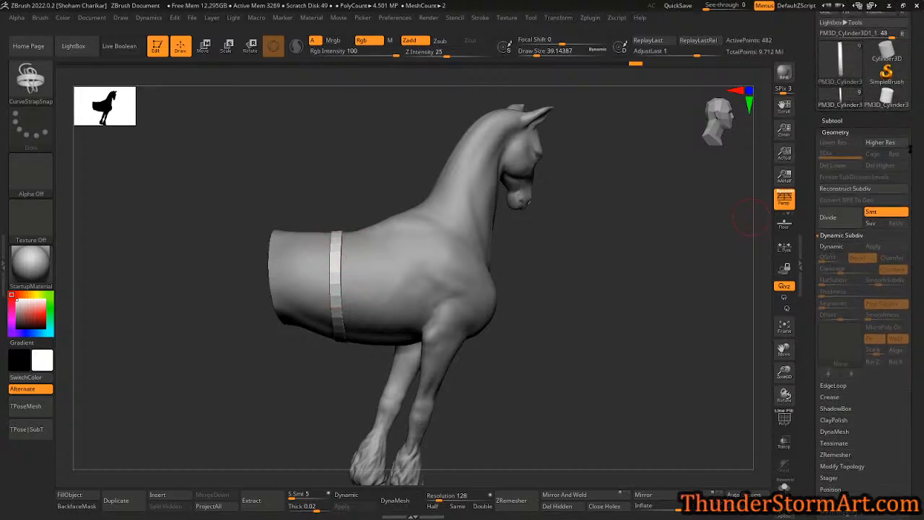
pyautogui.click(828, 122)
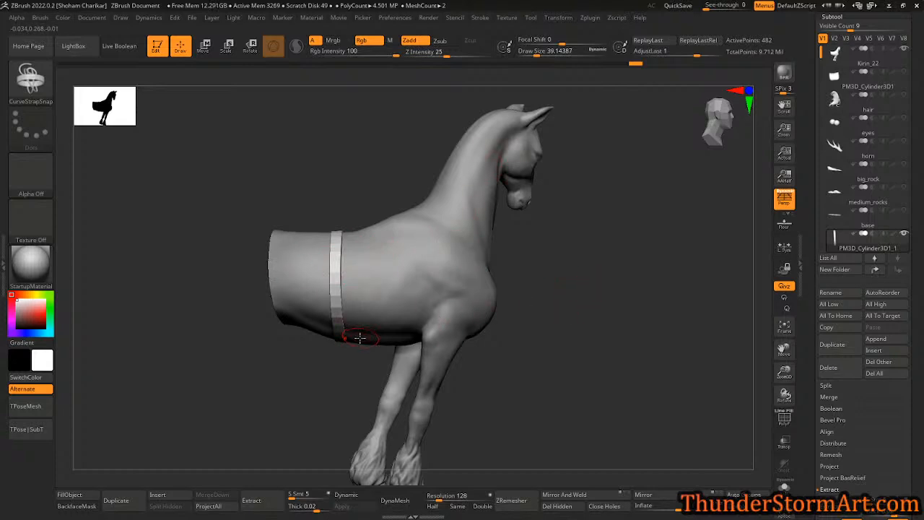
# - Draw a curve strap down the side of the torso, just in front of the cylinder strap, and narrow it
pyautogui.moveTo(346, 356); pyautogui.dragTo(338, 431)
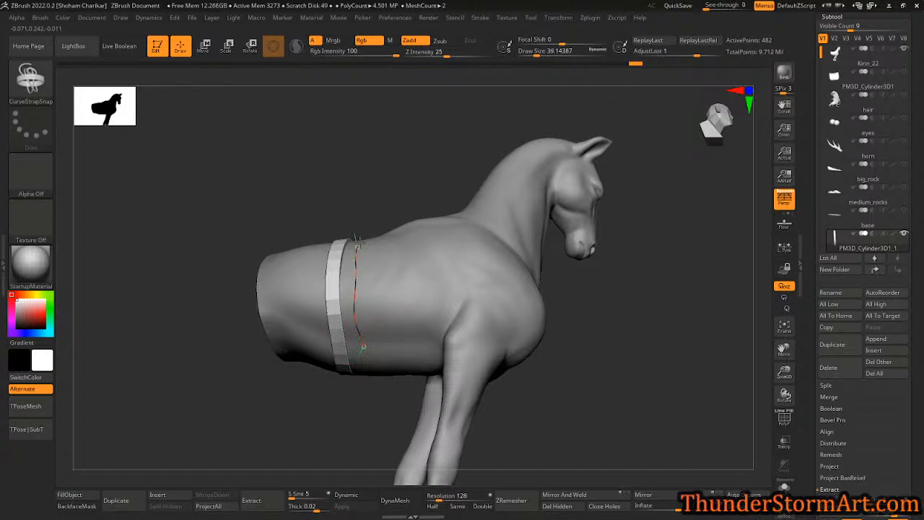
pyautogui.moveTo(363, 347); pyautogui.dragTo(365, 349)
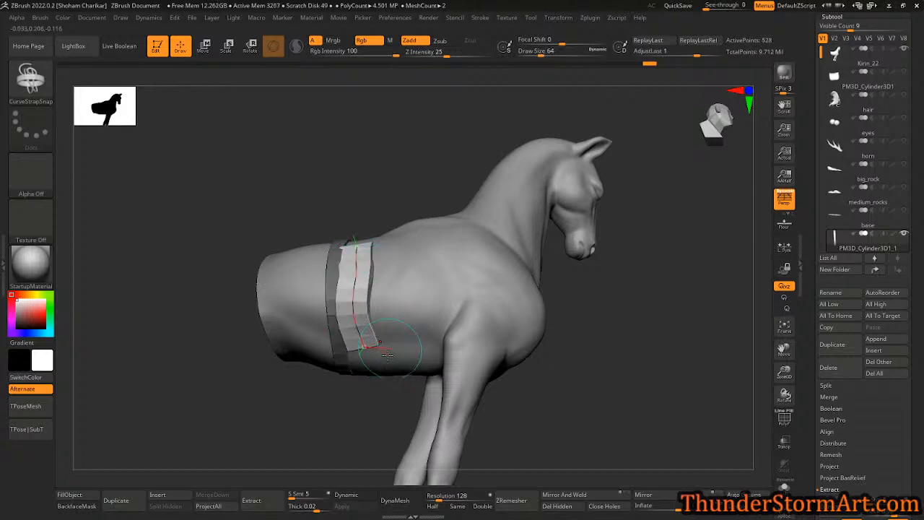
pyautogui.press('s')
pyautogui.click(685, 302)
pyautogui.moveTo(605, 303)
pyautogui.mouseDown()
pyautogui.moveTo(613, 274)
pyautogui.moveTo(607, 281)
pyautogui.mouseUp()
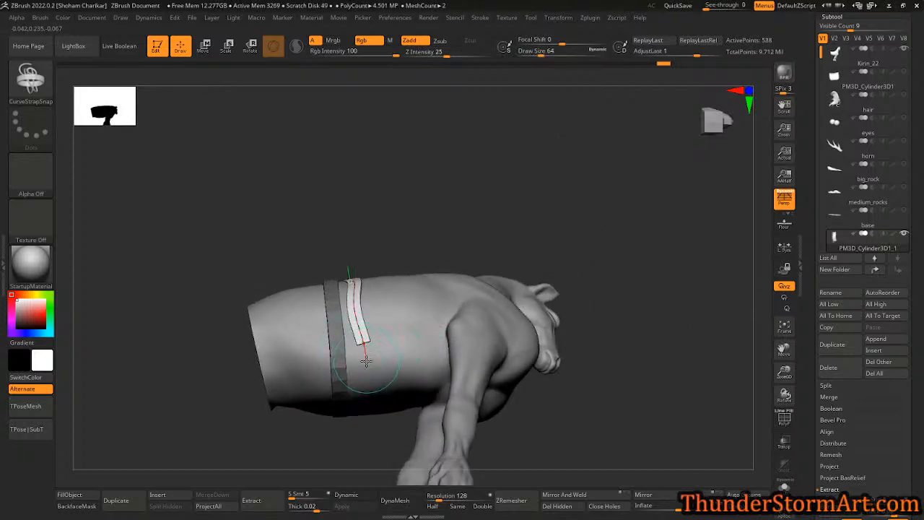
# - Extend the curve strap from its lower end down the torso's side to the belly
pyautogui.moveTo(365, 360); pyautogui.dragTo(366, 366)
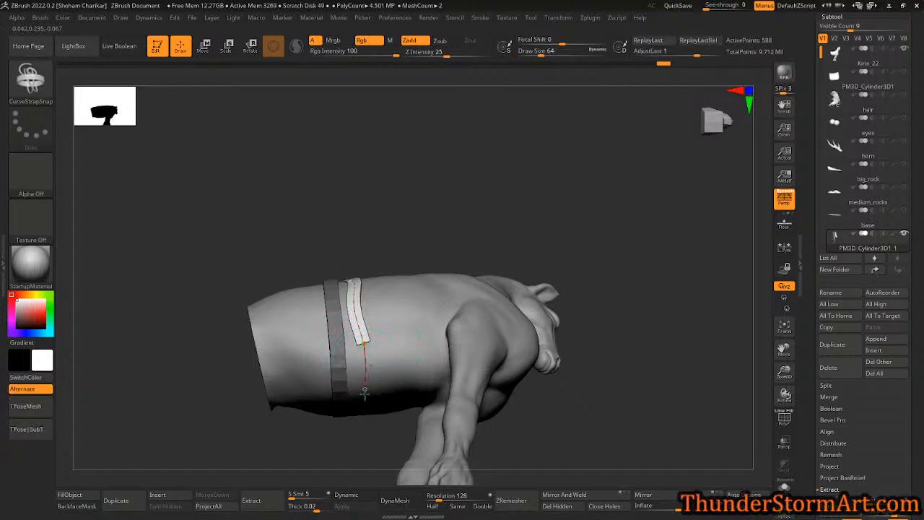
pyautogui.moveTo(365, 405); pyautogui.dragTo(366, 410)
pyautogui.moveTo(378, 442); pyautogui.dragTo(387, 251)
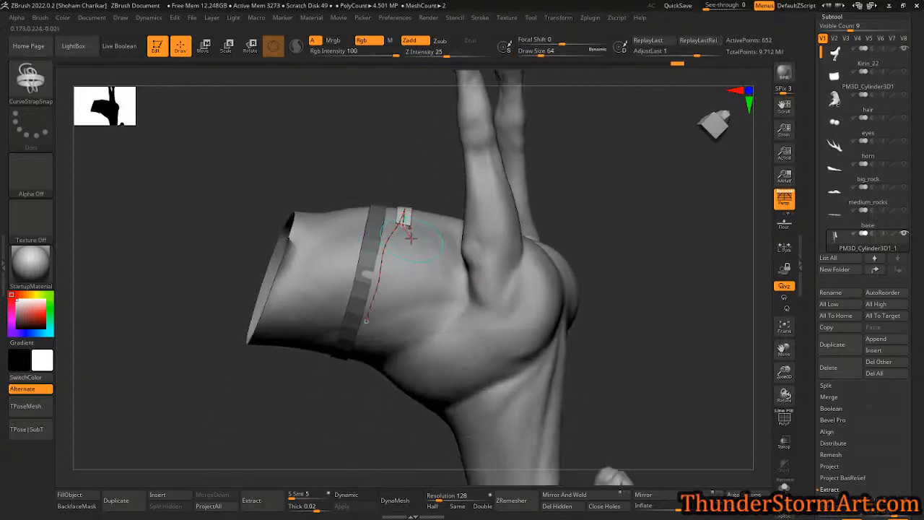
# - Undo the misplaced curve extension and redraw it across the belly and up the opposite side of the torso
pyautogui.click(419, 254)
pyautogui.moveTo(419, 254)
pyautogui.mouseDown(button='right')
pyautogui.moveTo(439, 264)
pyautogui.moveTo(431, 282)
pyautogui.mouseUp(button='right')
pyautogui.hotkey('ctrl', 'z')
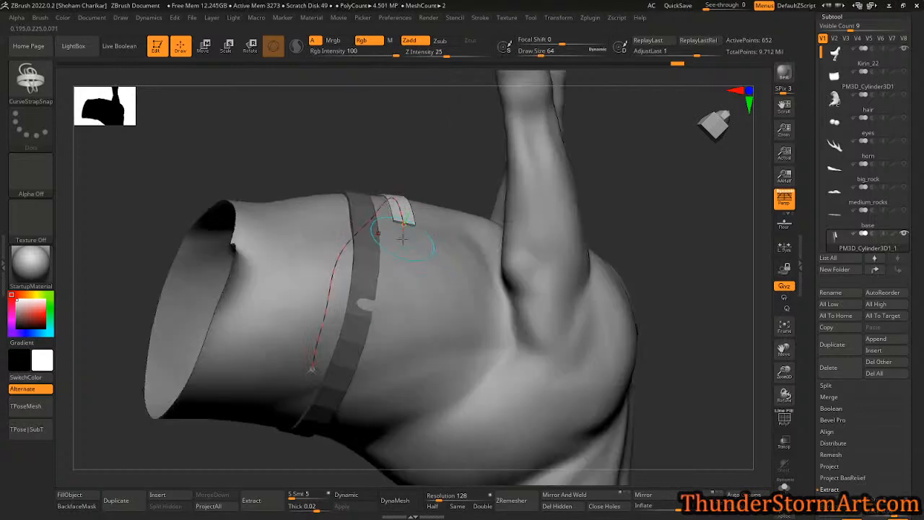
pyautogui.moveTo(405, 241); pyautogui.dragTo(408, 259)
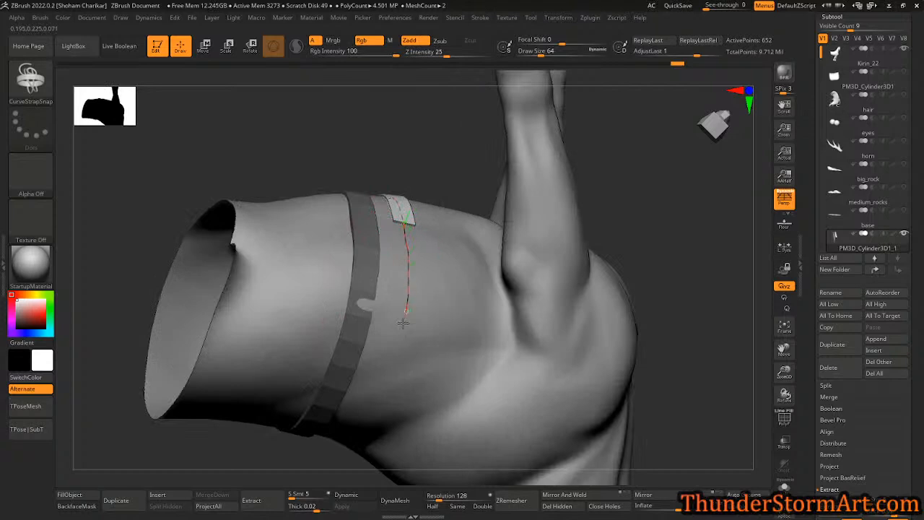
pyautogui.moveTo(388, 409); pyautogui.dragTo(388, 409)
pyautogui.moveTo(407, 380)
pyautogui.mouseDown(button='right')
pyautogui.moveTo(460, 239)
pyautogui.moveTo(455, 185)
pyautogui.moveTo(458, 221)
pyautogui.moveTo(419, 213)
pyautogui.moveTo(425, 234)
pyautogui.moveTo(411, 268)
pyautogui.moveTo(454, 314)
pyautogui.moveTo(385, 316)
pyautogui.moveTo(365, 295)
pyautogui.moveTo(340, 322)
pyautogui.moveTo(336, 345)
pyautogui.moveTo(279, 359)
pyautogui.mouseUp(button='right')
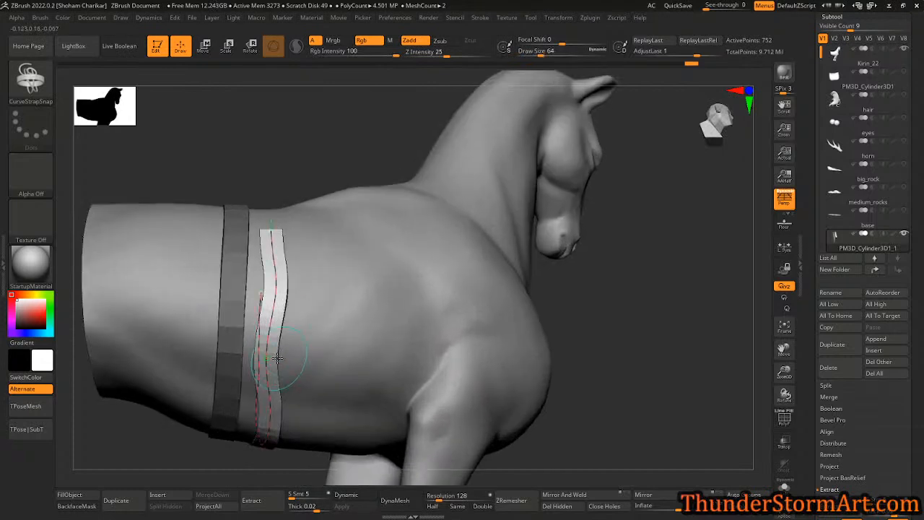
# - Straighten the curve along the torso's side so the new strap runs evenly alongside the cylinder strap
pyautogui.moveTo(266, 359); pyautogui.dragTo(283, 325)
pyautogui.moveTo(286, 291); pyautogui.dragTo(280, 258)
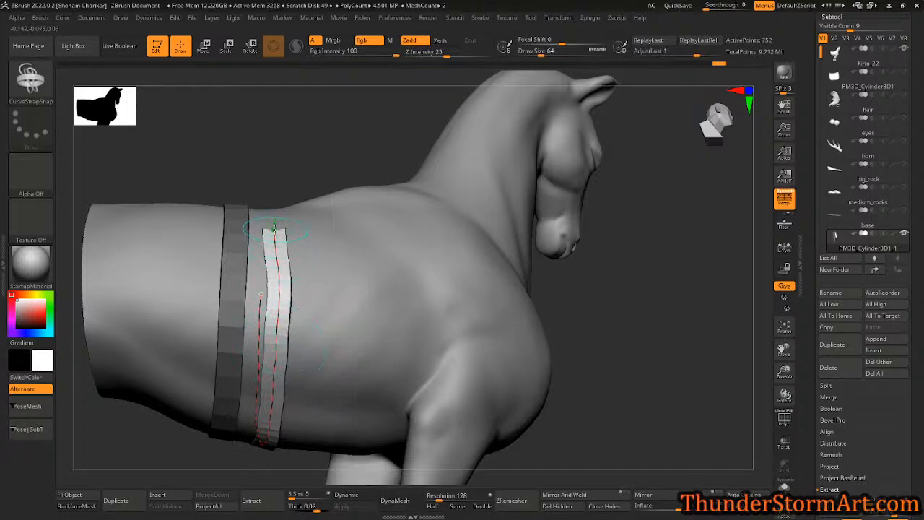
pyautogui.moveTo(314, 304); pyautogui.dragTo(303, 159, button='right')
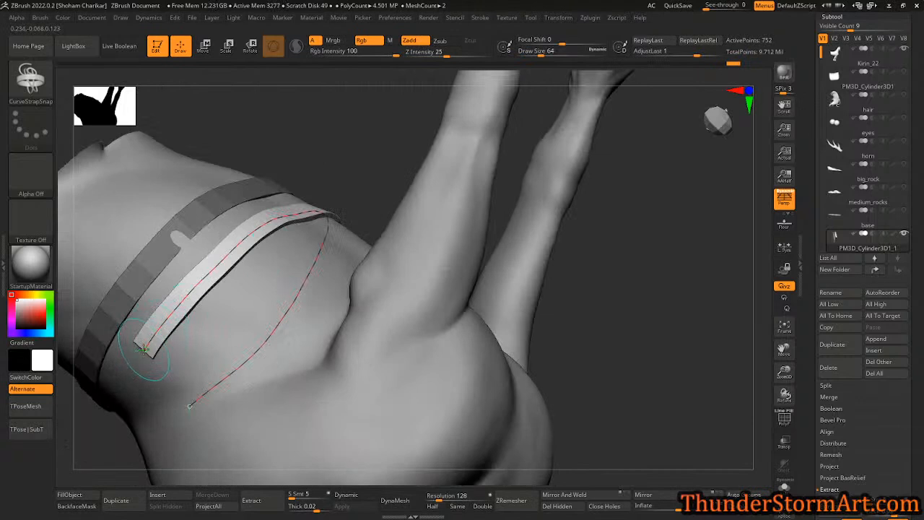
# - Toggle the curve's Bend End and Elastic options and update the new strap from the end of its curve
pyautogui.moveTo(143, 350); pyautogui.dragTo(139, 354)
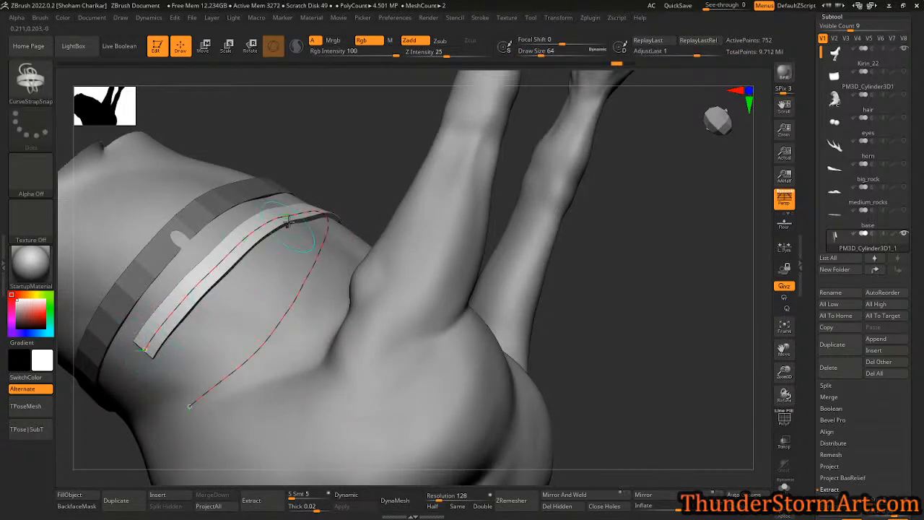
pyautogui.click(481, 18)
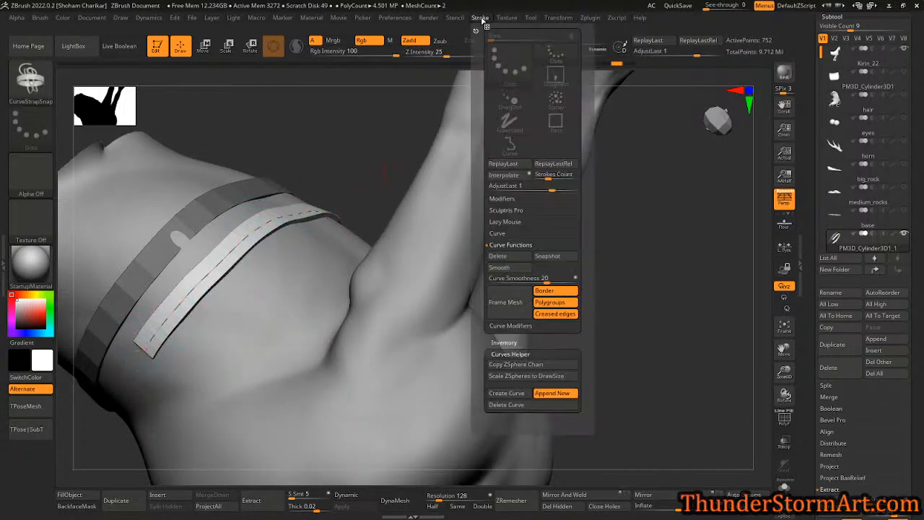
pyautogui.click(498, 234)
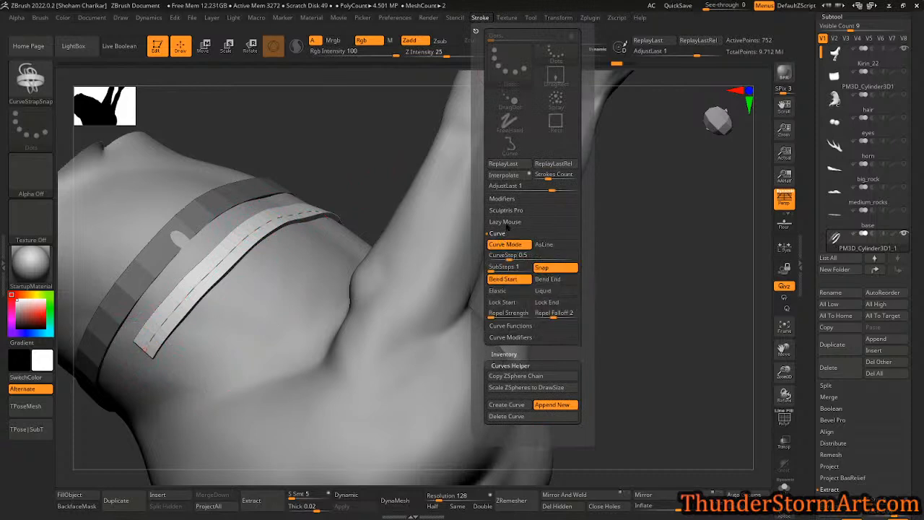
pyautogui.click(549, 280)
pyautogui.click(496, 292)
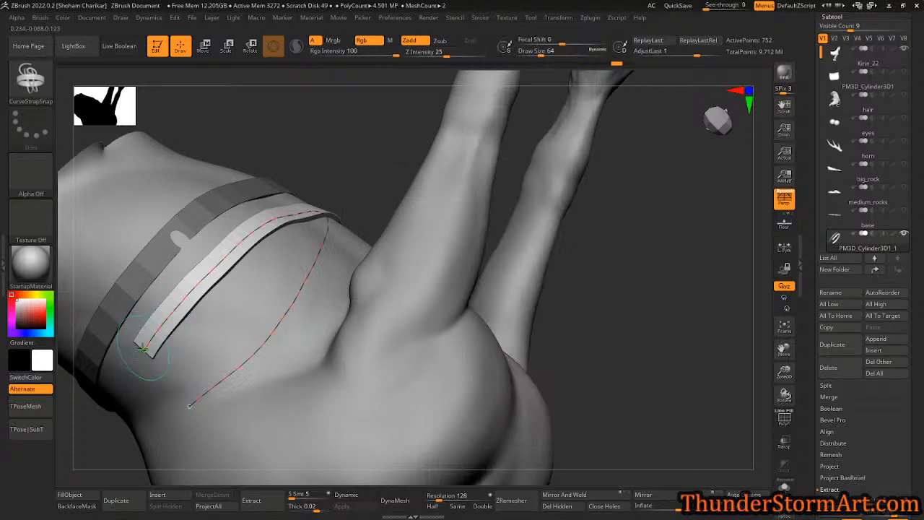
pyautogui.click(144, 350)
# - Refine the strap's curve along the torso's side and toward the belly, in line with the cylinder strap
pyautogui.moveTo(378, 223); pyautogui.dragTo(375, 281)
pyautogui.moveTo(273, 204); pyautogui.dragTo(196, 295)
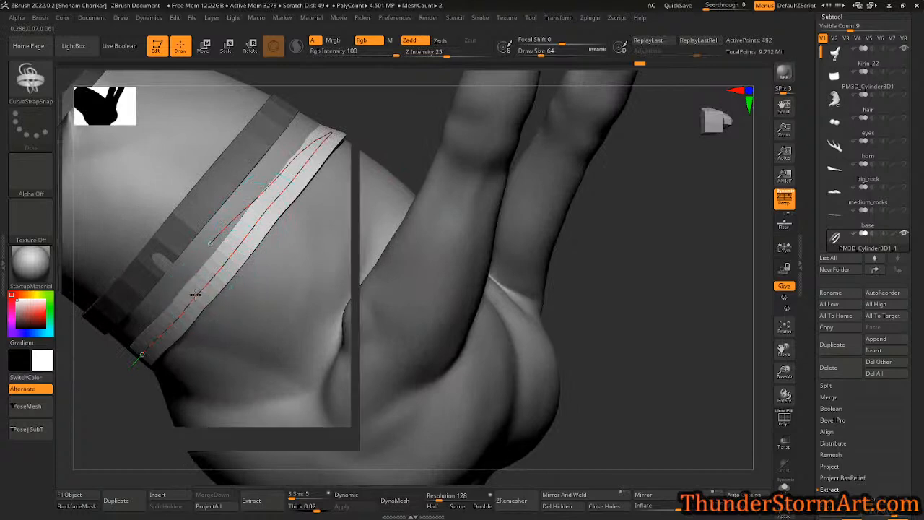
pyautogui.click(175, 319)
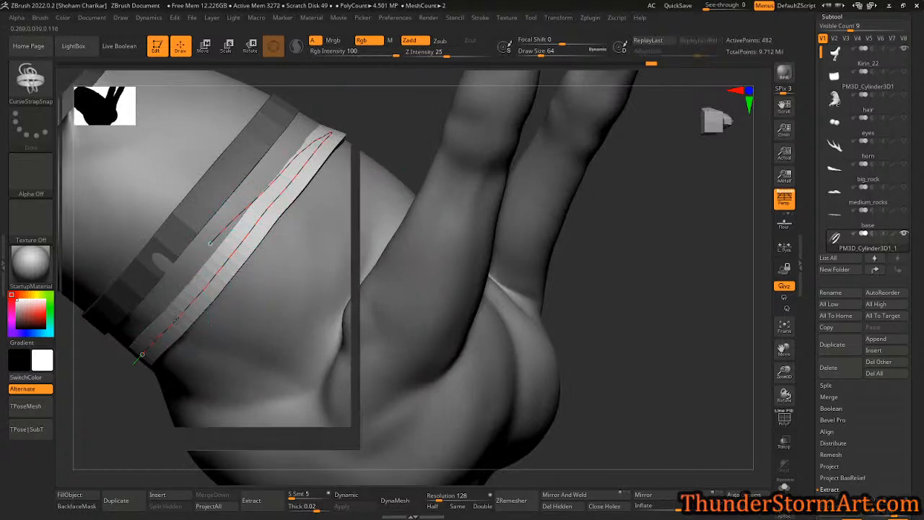
pyautogui.click(213, 288)
pyautogui.click(289, 183)
pyautogui.click(265, 215)
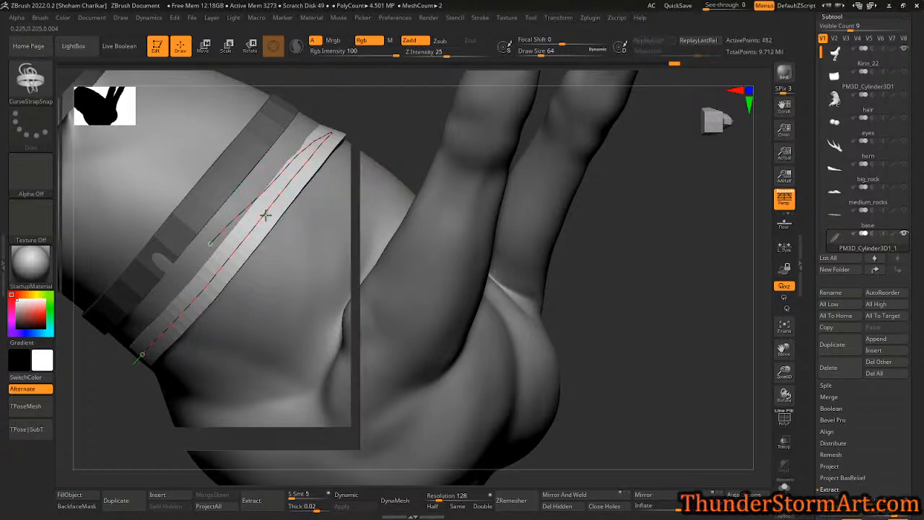
# - Undo the last curve change and release the curve from the new strap
pyautogui.moveTo(371, 161); pyautogui.dragTo(327, 190, button='right')
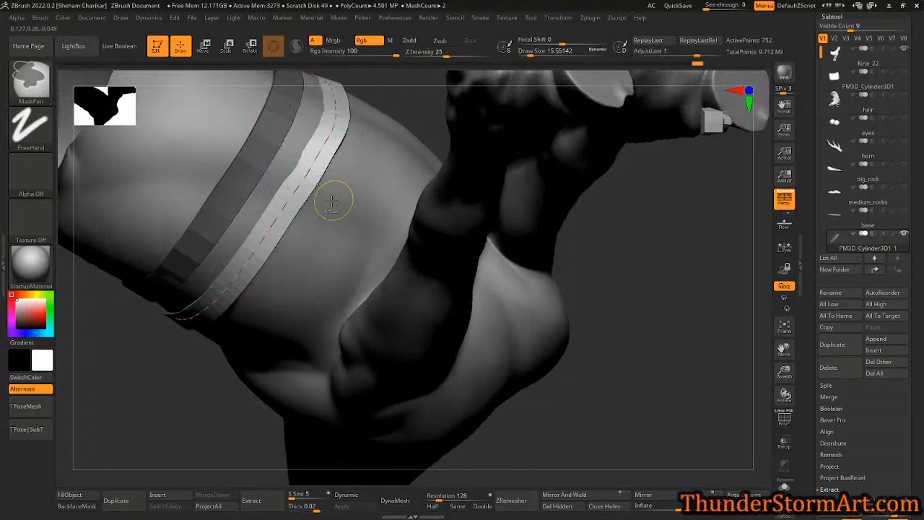
pyautogui.hotkey('ctrl', 'z')
pyautogui.moveTo(336, 256); pyautogui.dragTo(434, 246, button='right')
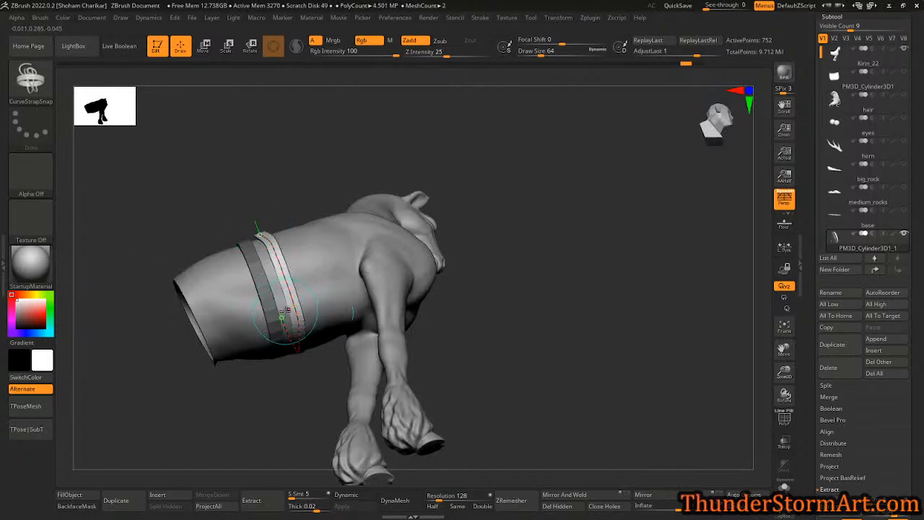
pyautogui.click(349, 243)
# - Using the Move brush at a draw size of about 39, nudge the new strap closer to the torso's side
pyautogui.moveTo(366, 259); pyautogui.dragTo(320, 350, button='right')
pyautogui.press('b')
pyautogui.press('m')
pyautogui.press('v')
pyautogui.moveTo(326, 396)
pyautogui.keyDown('ctrl'); pyautogui.mouseDown(button='right')
pyautogui.moveTo(332, 388)
pyautogui.moveTo(307, 419)
pyautogui.moveTo(357, 367)
pyautogui.moveTo(464, 290)
pyautogui.mouseUp(button='right'); pyautogui.keyUp('ctrl')
pyautogui.press('s')
pyautogui.moveTo(465, 289); pyautogui.dragTo(474, 289)
pyautogui.moveTo(453, 311); pyautogui.dragTo(362, 340, button='right')
pyautogui.moveTo(287, 341); pyautogui.dragTo(280, 338)
pyautogui.moveTo(289, 354); pyautogui.dragTo(321, 340, button='right')
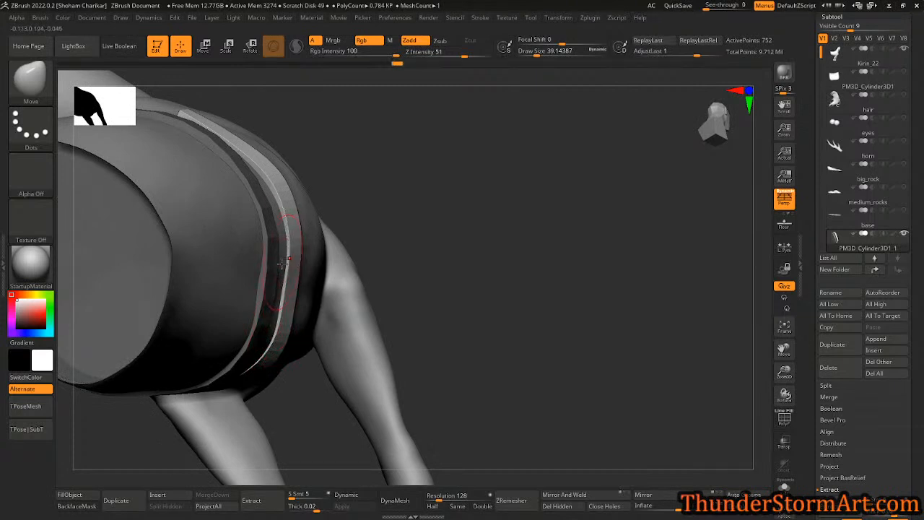
# - Reposition the new strap's remaining uneven stretches so it follows the belly and runs parallel to the cylinder strap
pyautogui.moveTo(375, 260)
pyautogui.mouseDown()
pyautogui.moveTo(380, 253)
pyautogui.moveTo(265, 221)
pyautogui.mouseUp()
pyautogui.moveTo(264, 258); pyautogui.dragTo(221, 265)
pyautogui.keyDown('alt'); pyautogui.moveTo(169, 268); pyautogui.dragTo(318, 291, button='right'); pyautogui.keyUp('alt')
pyautogui.moveTo(324, 291)
pyautogui.mouseDown()
pyautogui.moveTo(287, 284)
pyautogui.moveTo(252, 257)
pyautogui.mouseUp()
pyautogui.moveTo(233, 233); pyautogui.dragTo(231, 236)
pyautogui.moveTo(306, 294)
pyautogui.mouseDown(button='right')
pyautogui.moveTo(322, 200)
pyautogui.moveTo(343, 238)
pyautogui.mouseUp(button='right')
pyautogui.moveTo(339, 376); pyautogui.dragTo(471, 273, button='right')
pyautogui.keyDown('alt'); pyautogui.moveTo(447, 341); pyautogui.dragTo(484, 256, button='right'); pyautogui.keyUp('alt')
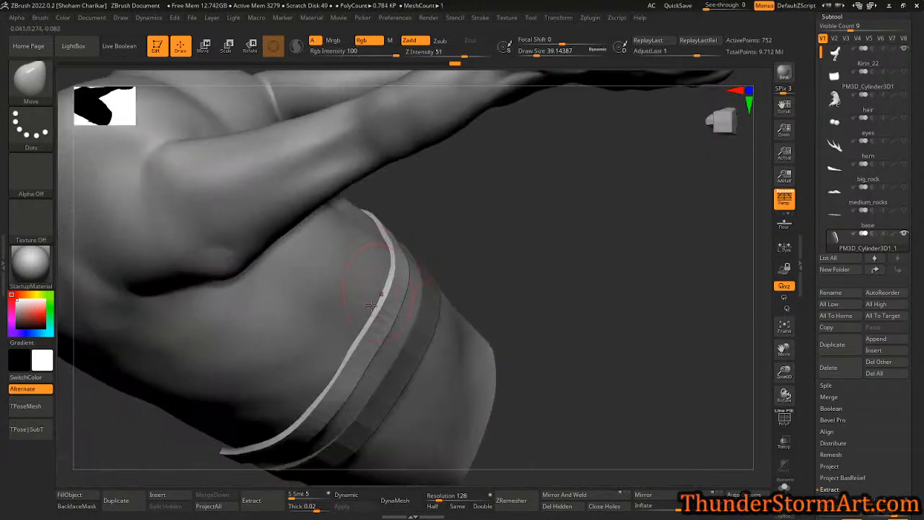
pyautogui.moveTo(356, 342); pyautogui.dragTo(614, 340, button='right')
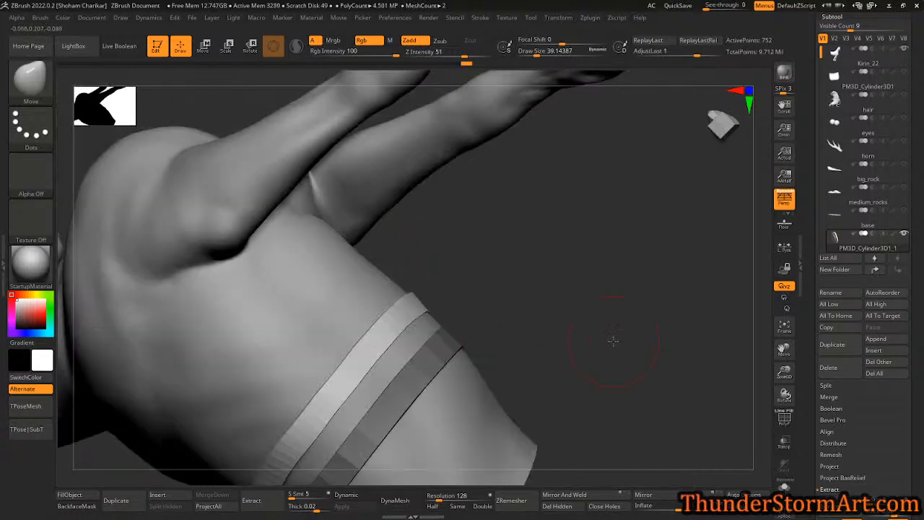
# - Try pulling the middle of the new strap forward with the Move brush at draw size 48.6, and undo it
pyautogui.keyDown('ctrl'); pyautogui.moveTo(562, 324); pyautogui.dragTo(495, 284, button='right'); pyautogui.keyUp('ctrl')
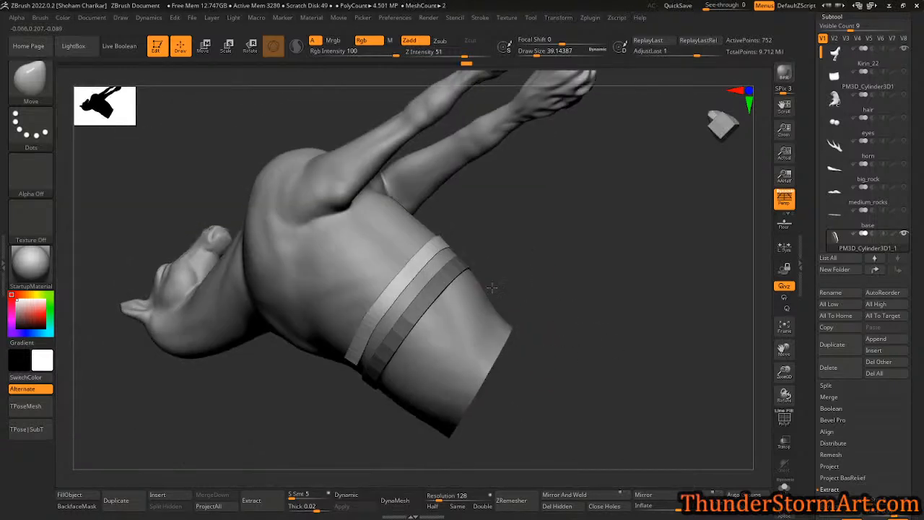
pyautogui.keyDown('ctrl'); pyautogui.moveTo(557, 327); pyautogui.dragTo(576, 268, button='right'); pyautogui.keyUp('ctrl')
pyautogui.press('s')
pyautogui.moveTo(575, 268); pyautogui.dragTo(577, 269)
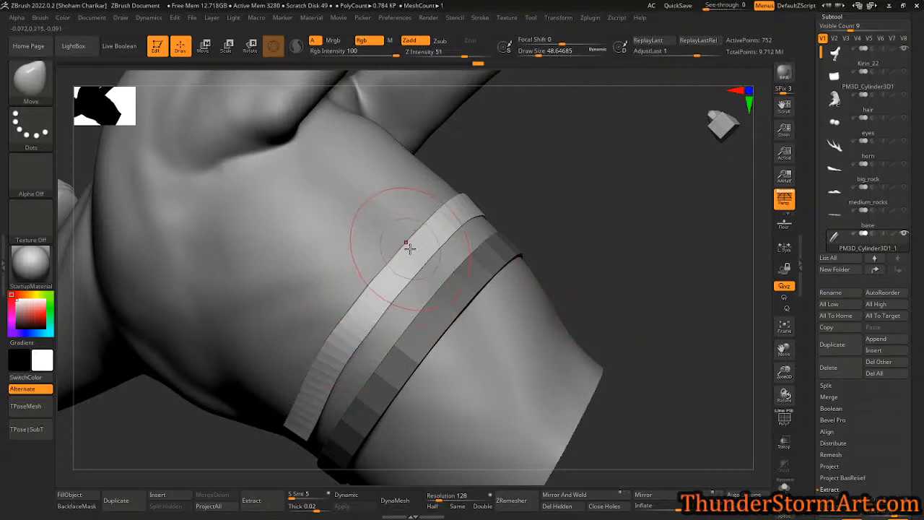
pyautogui.moveTo(340, 315); pyautogui.dragTo(279, 247)
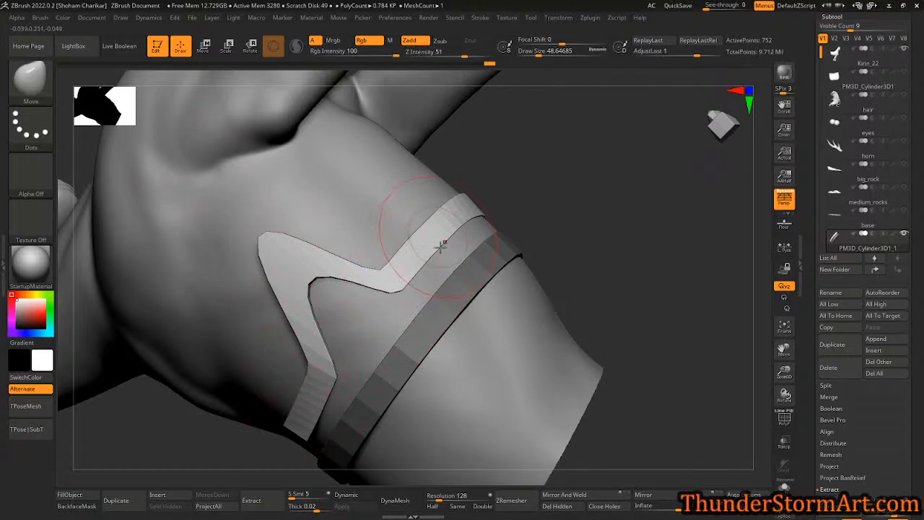
pyautogui.hotkey('ctrl', 'z')
# - Try the Move Topological brush on the cylinder strap where it sinks into the torso's side
pyautogui.moveTo(650, 303)
pyautogui.mouseDown()
pyautogui.moveTo(606, 287)
pyautogui.moveTo(537, 237)
pyautogui.moveTo(478, 269)
pyautogui.moveTo(445, 269)
pyautogui.mouseUp()
pyautogui.moveTo(333, 268); pyautogui.dragTo(567, 301)
pyautogui.keyDown('alt'); pyautogui.moveTo(648, 266); pyautogui.dragTo(614, 336); pyautogui.keyUp('alt')
pyautogui.moveTo(354, 311); pyautogui.dragTo(505, 431)
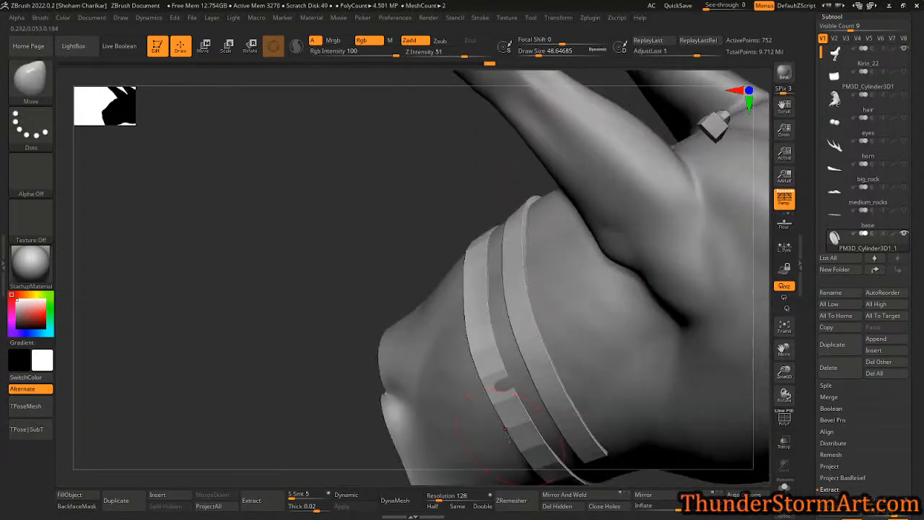
pyautogui.press('b')
pyautogui.press('m')
pyautogui.press('t')
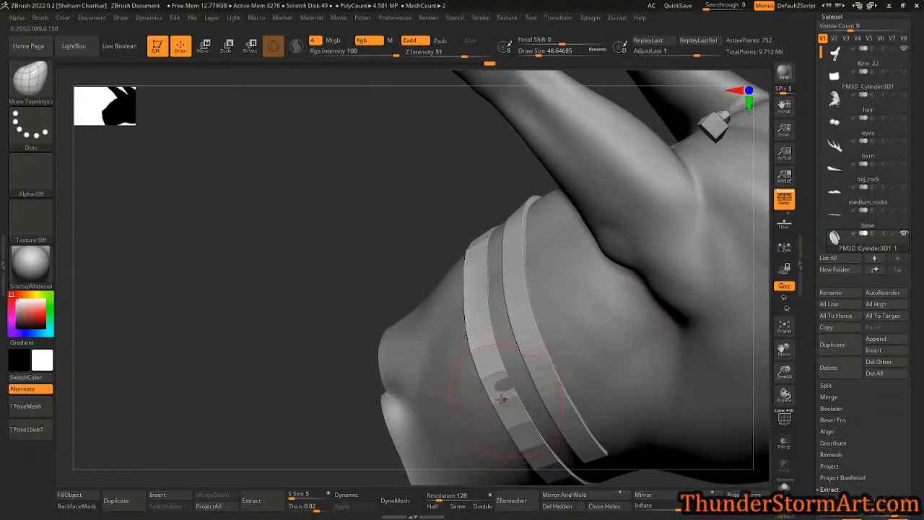
pyautogui.keyDown('alt'); pyautogui.moveTo(506, 400); pyautogui.dragTo(437, 351, button='right'); pyautogui.keyUp('alt')
pyautogui.moveTo(443, 346)
pyautogui.mouseDown()
pyautogui.moveTo(438, 336)
pyautogui.moveTo(453, 334)
pyautogui.mouseUp()
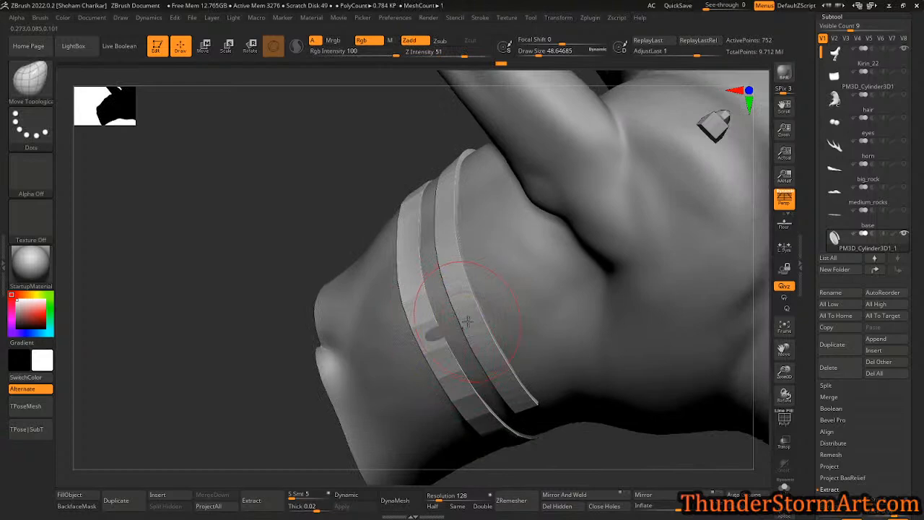
# - Try the regular Move brush on the cylinder strap's sunken section for comparison, and revert the change
pyautogui.press('b')
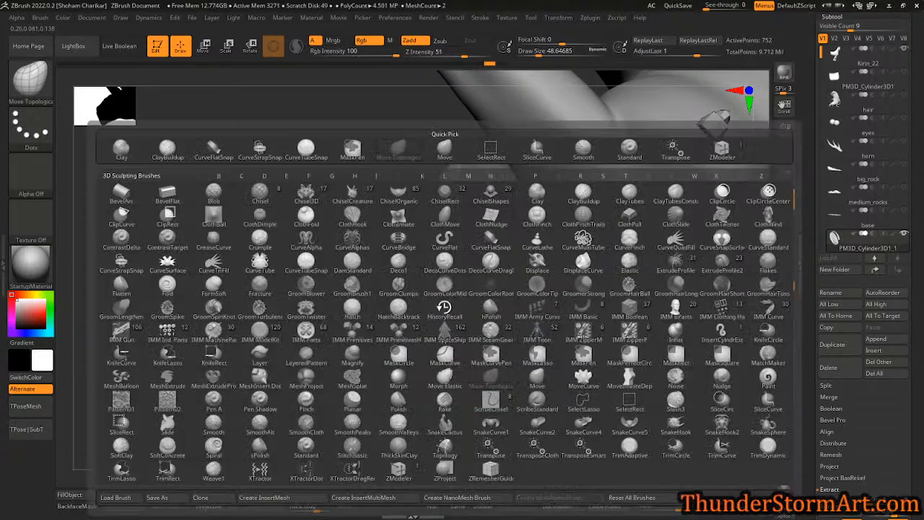
pyautogui.press('m')
pyautogui.press('v')
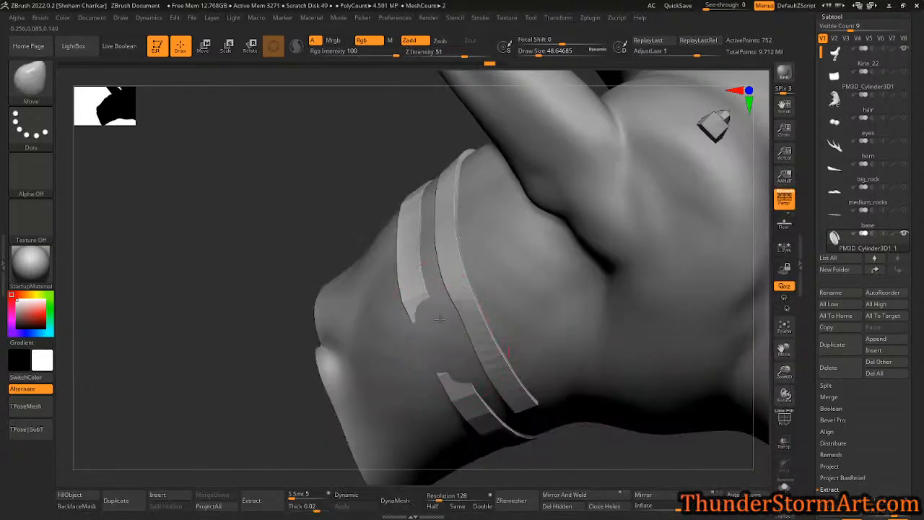
pyautogui.moveTo(403, 351); pyautogui.dragTo(424, 352)
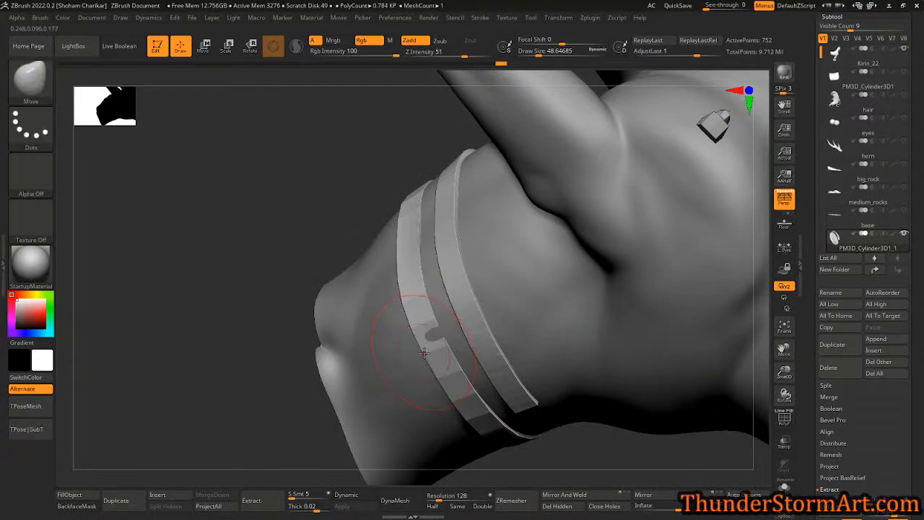
# - Pull the cylinder strap's sunken section out of the torso's surface with the Move Topological brush
pyautogui.press('b')
pyautogui.press('m')
pyautogui.press('t')
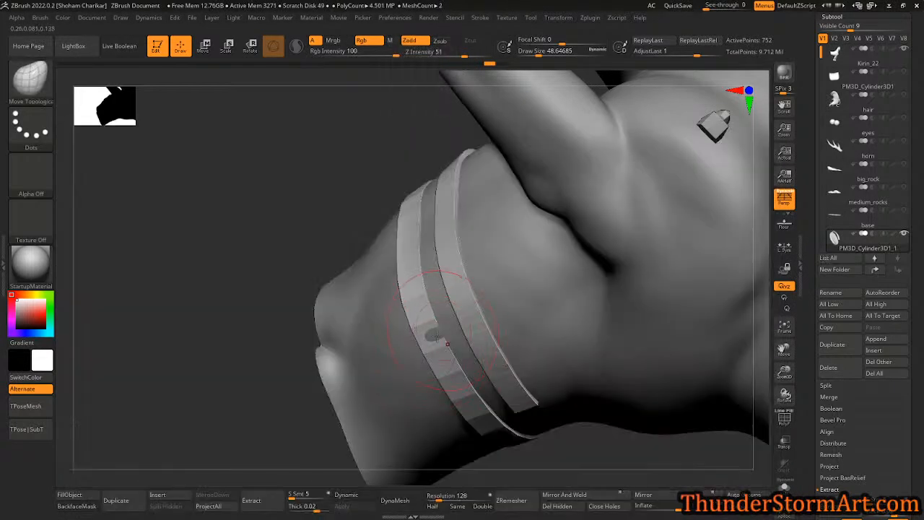
pyautogui.moveTo(438, 335); pyautogui.dragTo(417, 332, button='right')
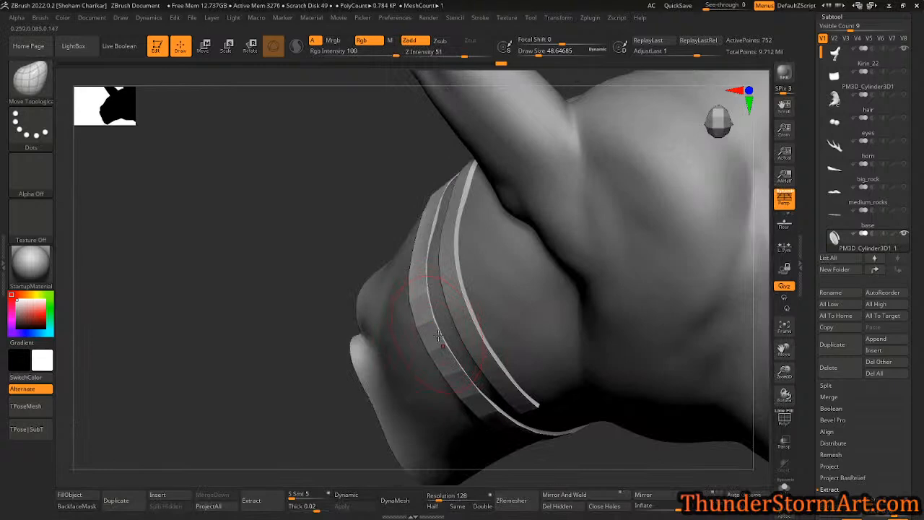
pyautogui.moveTo(444, 351); pyautogui.dragTo(466, 369, button='right')
pyautogui.keyDown('ctrl'); pyautogui.moveTo(407, 330); pyautogui.dragTo(733, 315, button='right'); pyautogui.keyUp('ctrl')
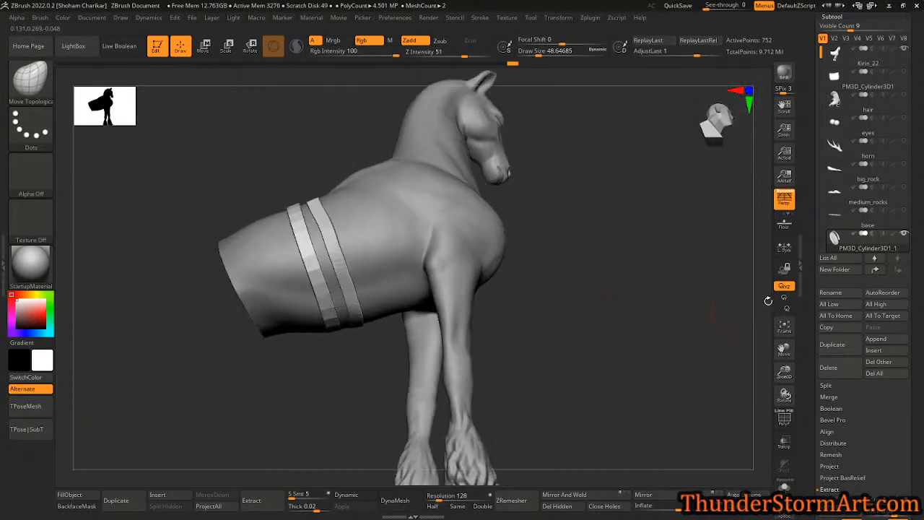
# - Show the saddle piece, select the straps' subtool, and adjust the straps' upper ends to fit under the saddle
pyautogui.click(905, 79)
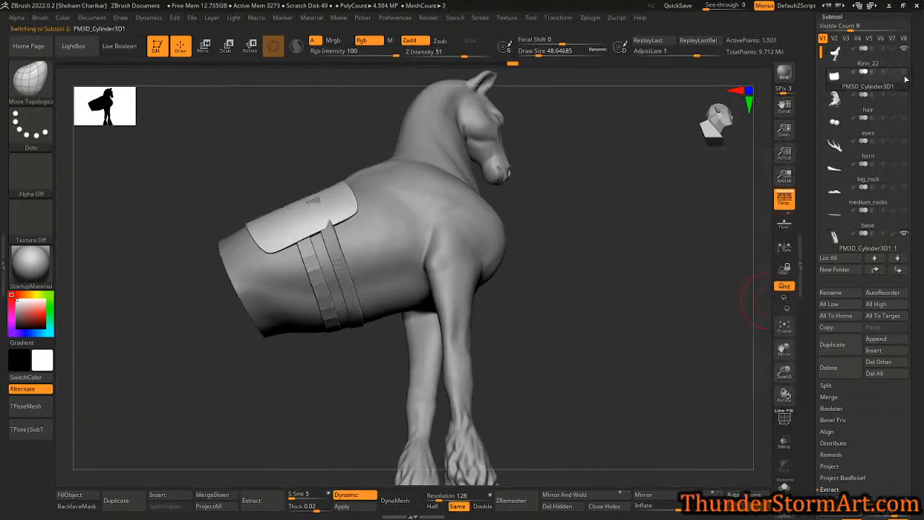
pyautogui.keyDown('alt'); pyautogui.click(331, 240); pyautogui.keyUp('alt')
pyautogui.keyDown('ctrl'); pyautogui.moveTo(369, 211); pyautogui.dragTo(390, 323, button='right'); pyautogui.keyUp('ctrl')
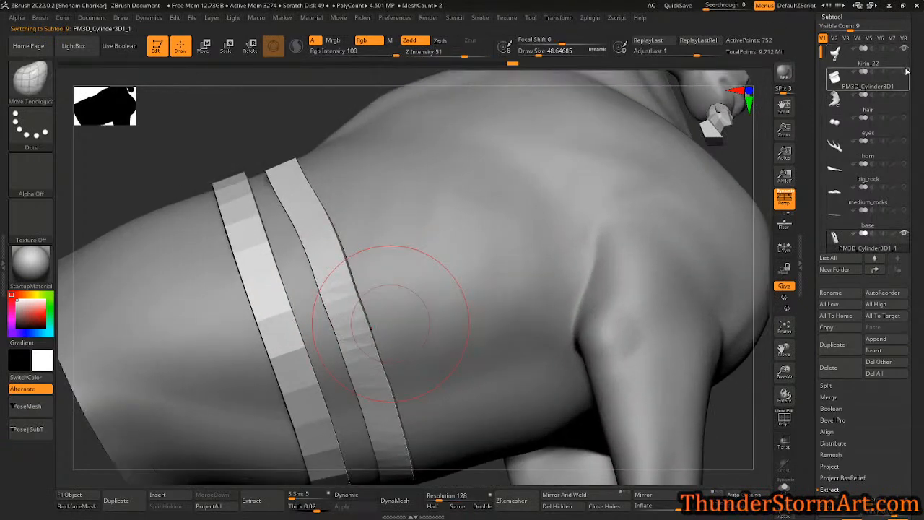
pyautogui.click(906, 71)
pyautogui.moveTo(310, 178); pyautogui.dragTo(372, 185, button='right')
pyautogui.moveTo(260, 162); pyautogui.dragTo(250, 173)
pyautogui.moveTo(352, 228); pyautogui.dragTo(348, 237)
pyautogui.moveTo(311, 197); pyautogui.dragTo(305, 341, button='right')
# - Isolate the cylinder strap, split the hidden curve strap into its own subtool, and subdivide the cylinder strap
pyautogui.keyDown('ctrl'); pyautogui.moveTo(450, 270); pyautogui.dragTo(467, 278, button='right'); pyautogui.keyUp('ctrl')
pyautogui.keyDown('ctrl'); pyautogui.moveTo(514, 255); pyautogui.dragTo(562, 346); pyautogui.keyUp('ctrl')
pyautogui.moveTo(484, 287); pyautogui.dragTo(371, 286, button='right')
pyautogui.keyDown('ctrl'); pyautogui.moveTo(501, 342); pyautogui.dragTo(563, 277, button='right'); pyautogui.keyUp('ctrl')
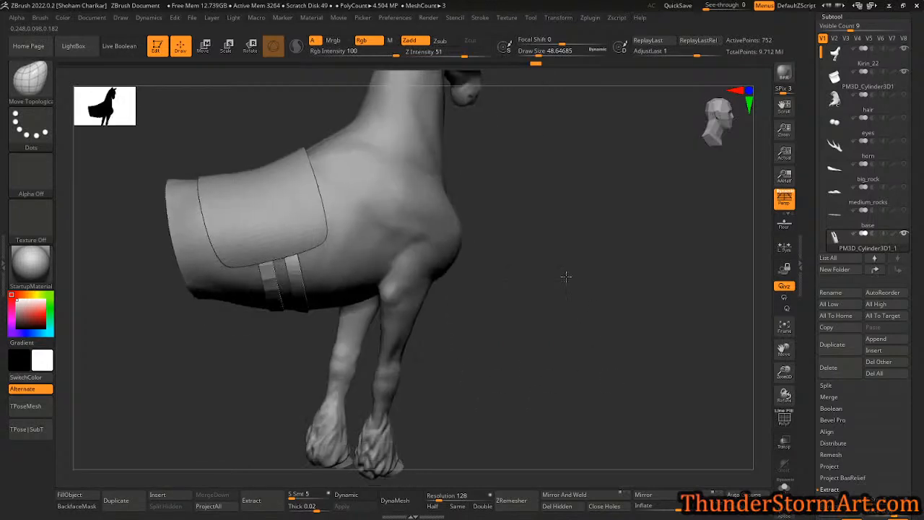
pyautogui.moveTo(307, 321); pyautogui.dragTo(252, 225, button='right')
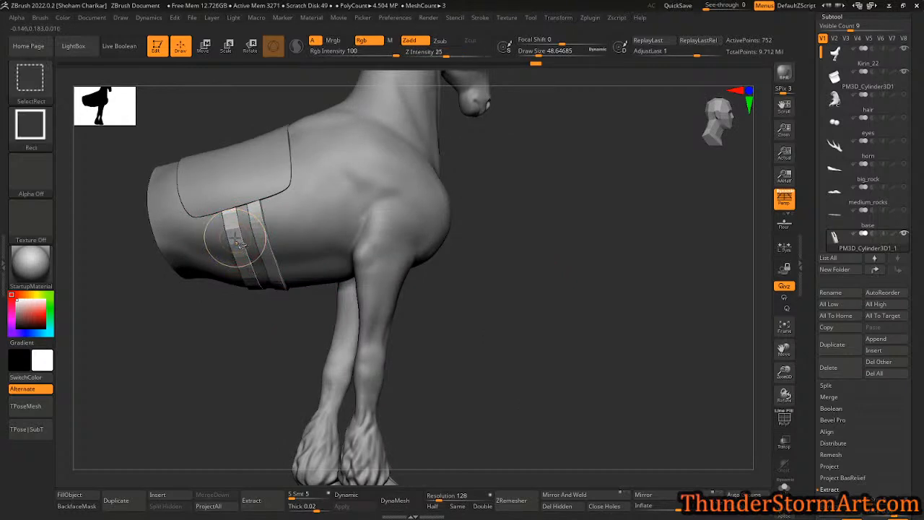
pyautogui.keyDown('ctrl'); pyautogui.keyDown('shift'); pyautogui.click(235, 239); pyautogui.keyUp('shift'); pyautogui.keyUp('ctrl')
pyautogui.moveTo(186, 355)
pyautogui.mouseDown(button='right')
pyautogui.moveTo(201, 354)
pyautogui.moveTo(192, 350)
pyautogui.mouseUp(button='right')
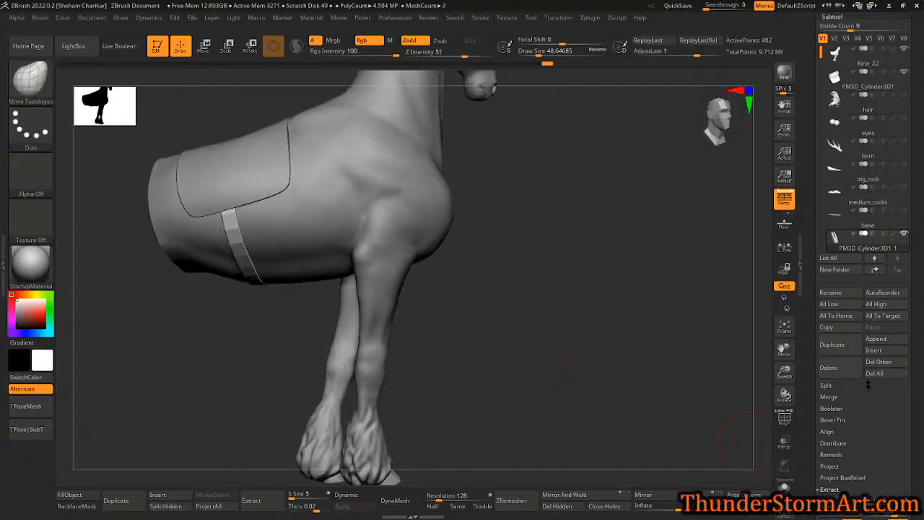
pyautogui.click(826, 387)
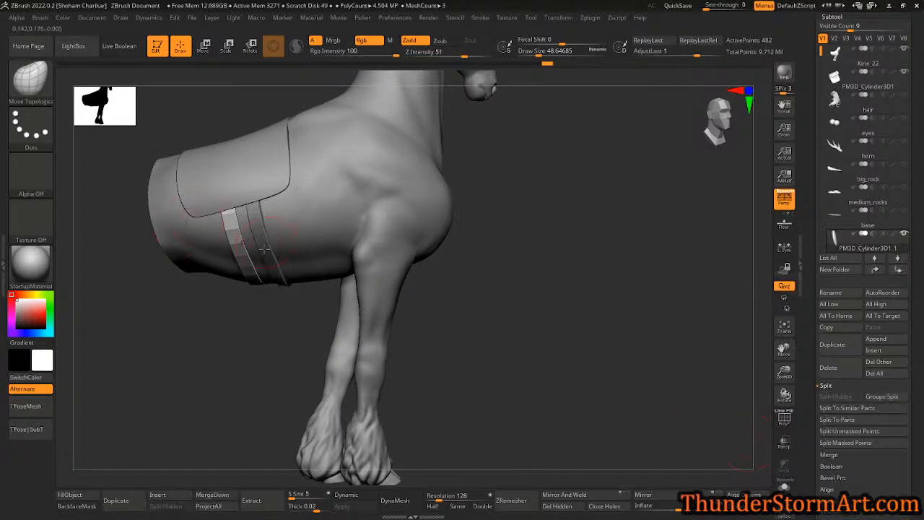
pyautogui.moveTo(232, 338)
pyautogui.keyDown('ctrl'); pyautogui.mouseDown()
pyautogui.moveTo(246, 351)
pyautogui.moveTo(245, 324)
pyautogui.mouseUp(); pyautogui.keyUp('ctrl')
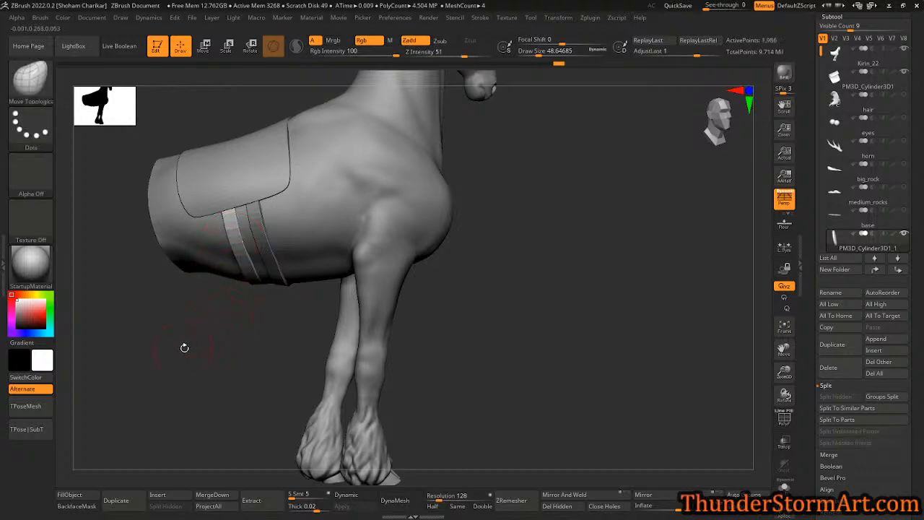
pyautogui.keyDown('ctrl'); pyautogui.moveTo(194, 334); pyautogui.dragTo(198, 346, button='right'); pyautogui.keyUp('ctrl')
# - Select the Kirin's body and duplicate its subtool
pyautogui.keyDown('alt'); pyautogui.click(443, 206); pyautogui.keyUp('alt')
pyautogui.keyDown('ctrl'); pyautogui.moveTo(643, 325); pyautogui.dragTo(383, 275, button='right'); pyautogui.keyUp('ctrl')
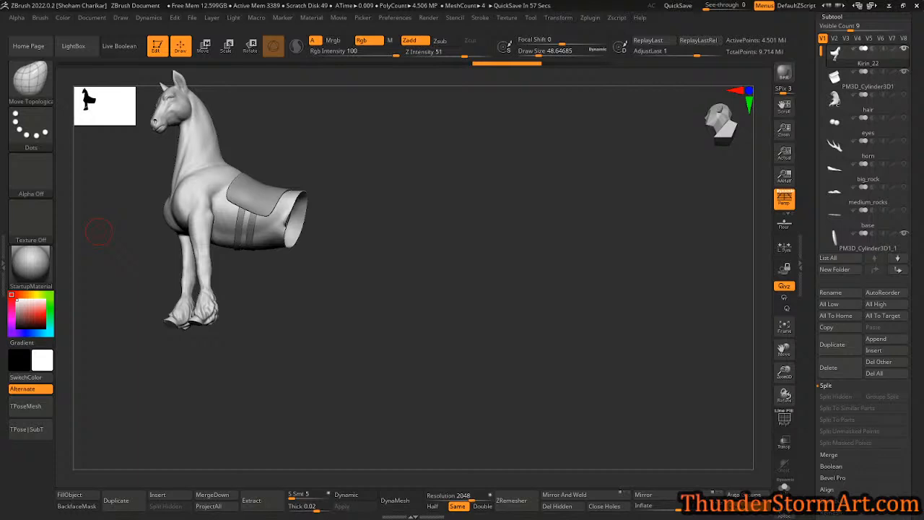
pyautogui.moveTo(514, 127); pyautogui.dragTo(533, 270)
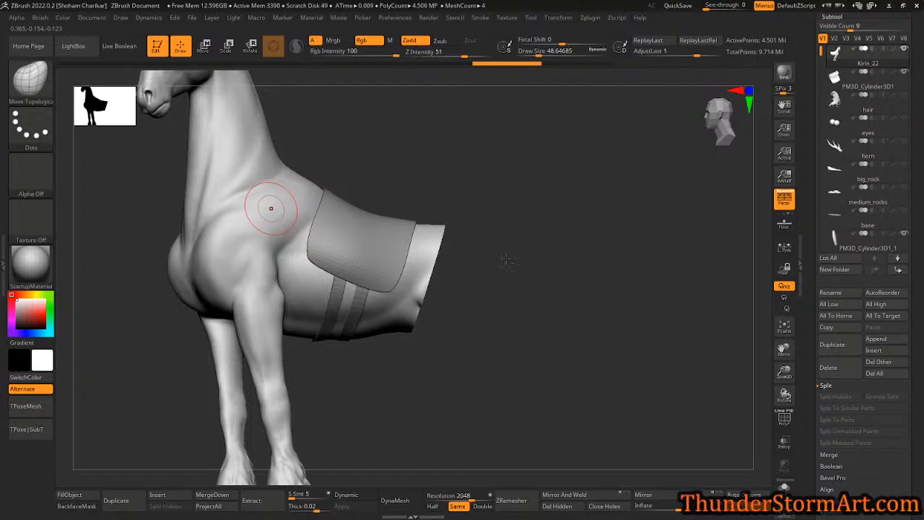
pyautogui.scroll(2, 870, 188)
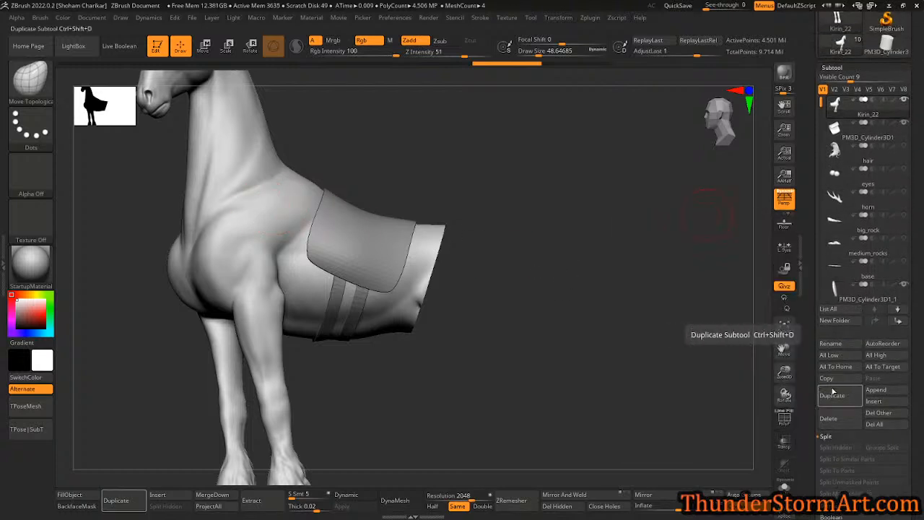
pyautogui.click(832, 395)
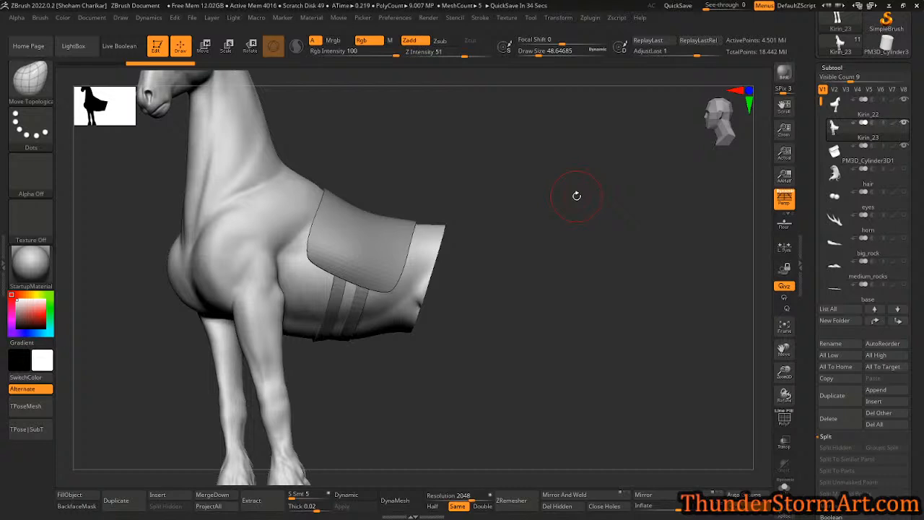
# - Try to delete the hidden rear geometry of the duplicated Kirin body, using SelectRect as the selection brush
pyautogui.keyDown('alt'); pyautogui.moveTo(563, 245); pyautogui.dragTo(602, 217); pyautogui.keyUp('alt')
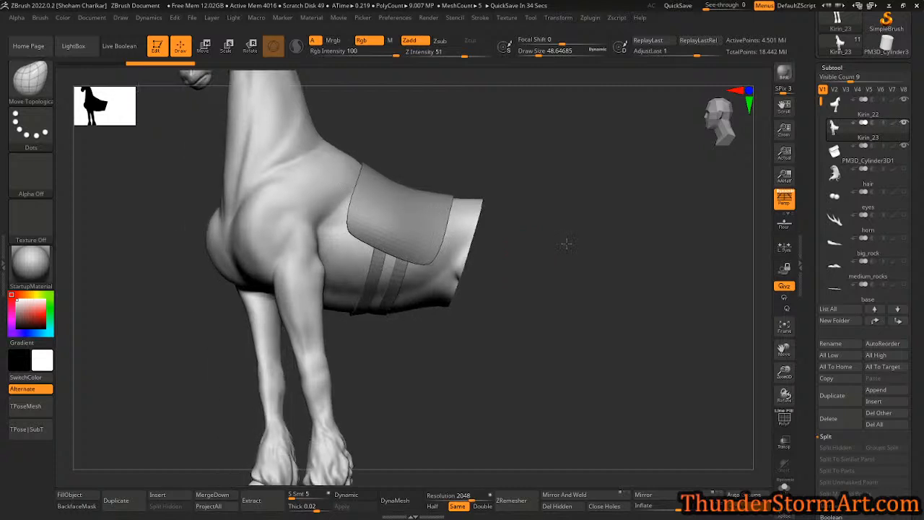
pyautogui.moveTo(908, 125)
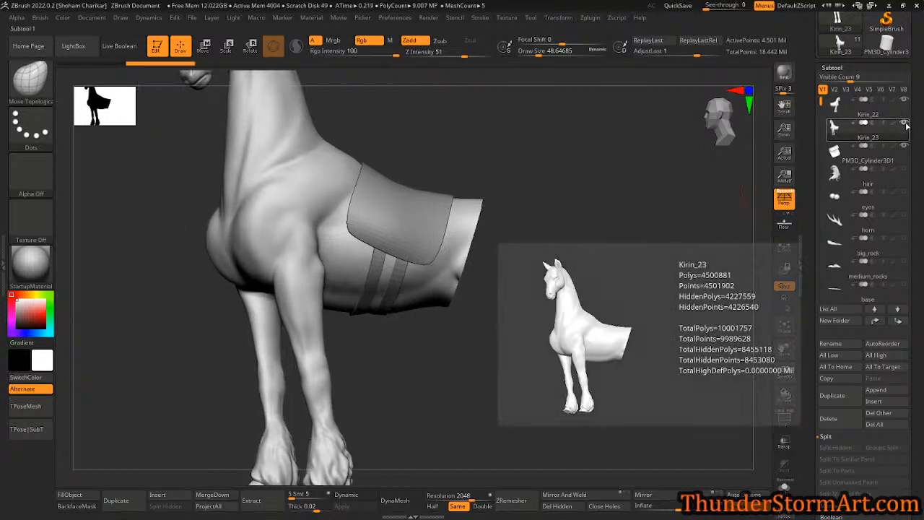
pyautogui.moveTo(606, 251); pyautogui.dragTo(605, 251)
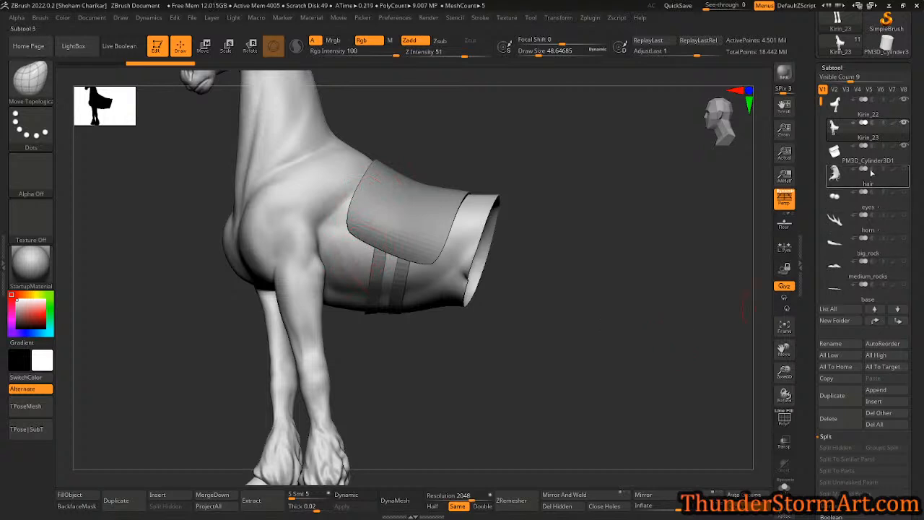
pyautogui.press('ctrl')
pyautogui.hotkey('ctrl', 'shift')
pyautogui.click(29, 83)
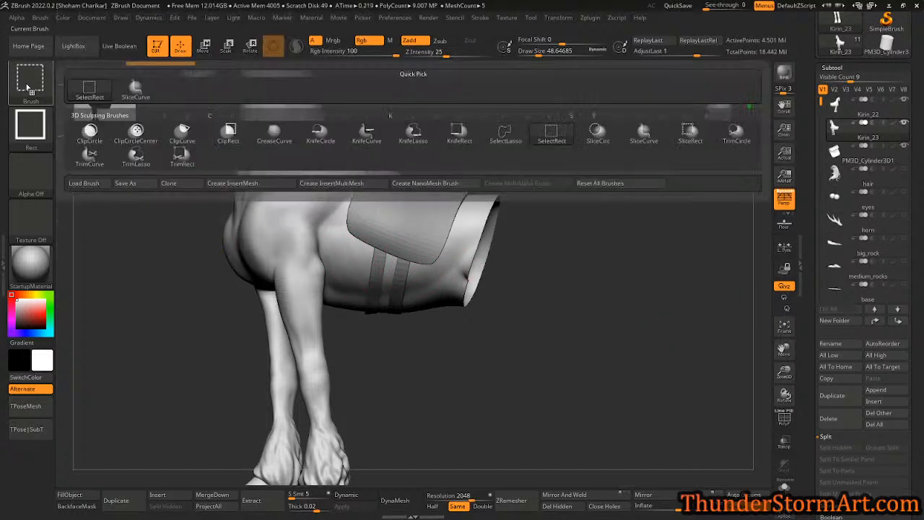
pyautogui.click(86, 94)
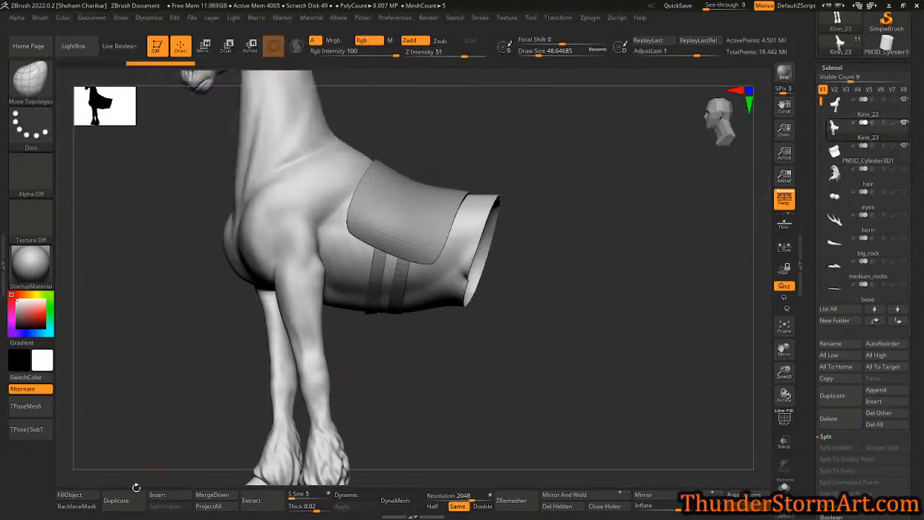
pyautogui.click(556, 507)
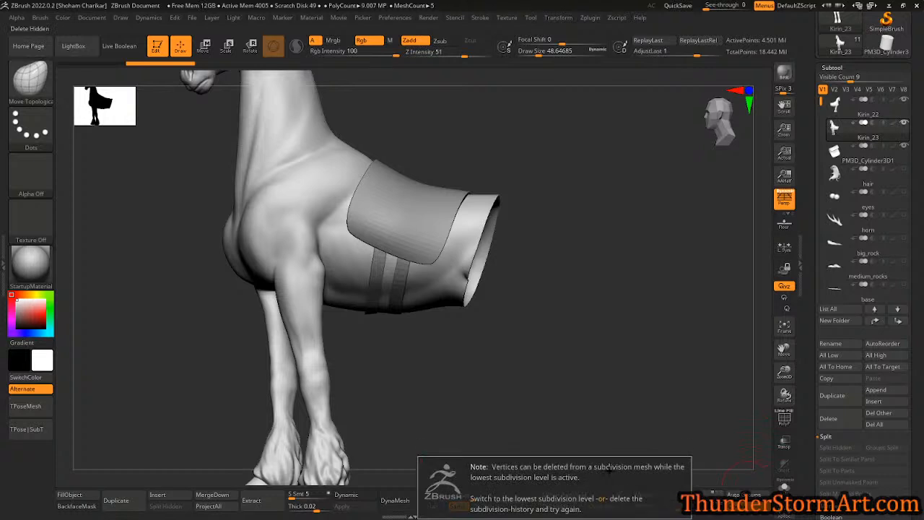
# - Reveal all hidden geometry of the duplicated Kirin body
pyautogui.moveTo(923, 322); pyautogui.dragTo(923, 251)
pyautogui.hotkey('ctrl', 'shift')
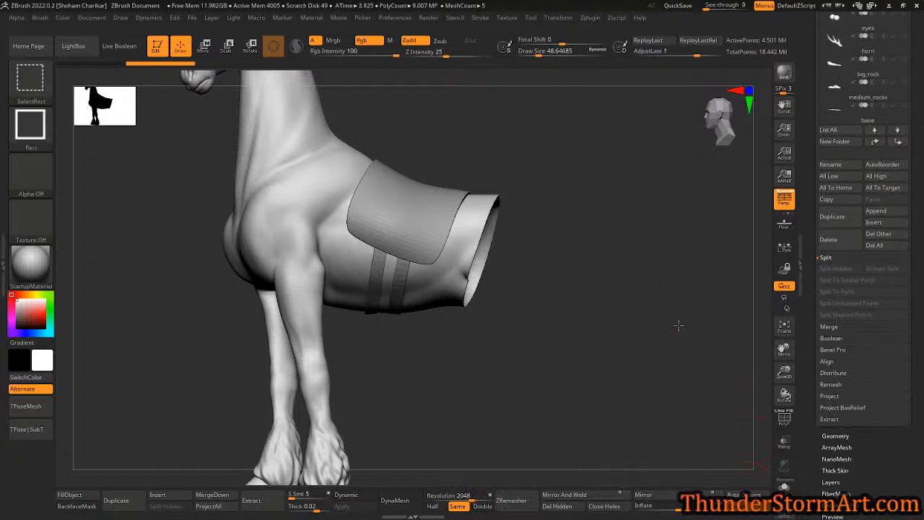
pyautogui.keyDown('ctrl'); pyautogui.keyDown('shift'); pyautogui.click(679, 325); pyautogui.keyUp('shift'); pyautogui.keyUp('ctrl')
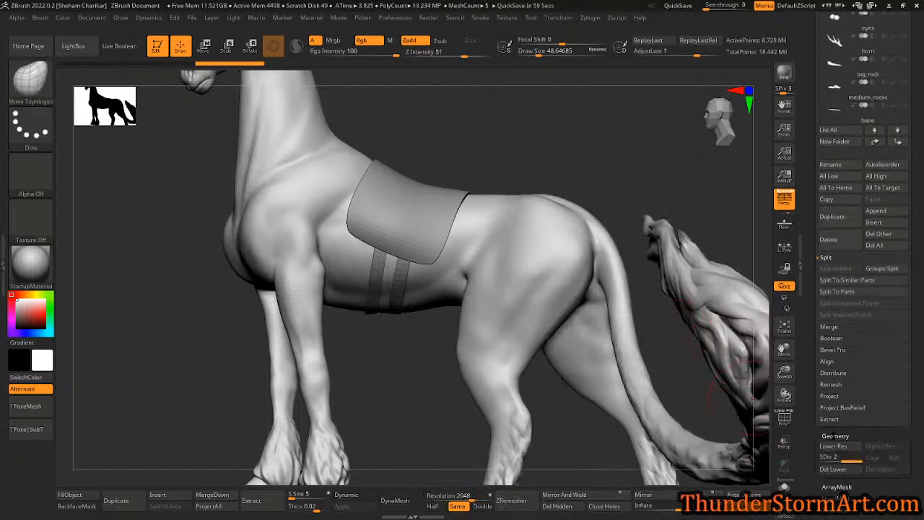
# - Switch the duplicated body to subdivision level 1, solo it, and delete its higher subdivision levels
pyautogui.click(835, 436)
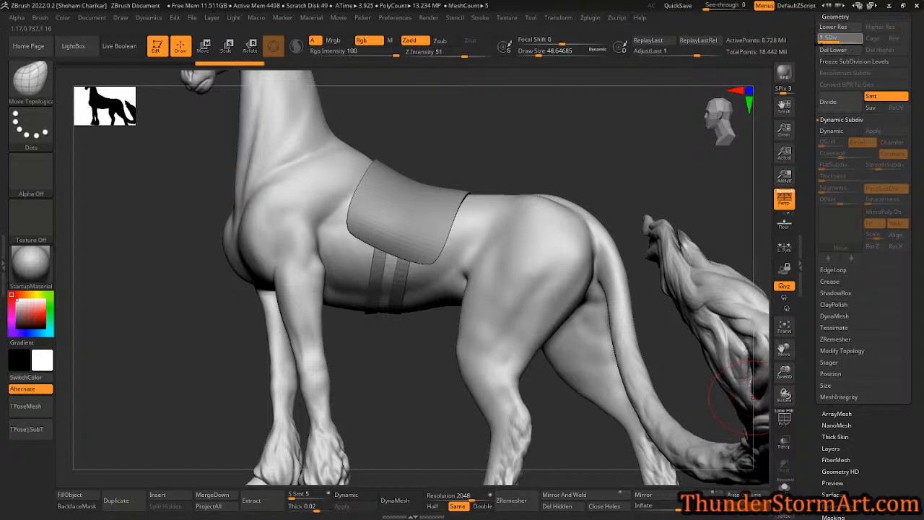
pyautogui.click(833, 27)
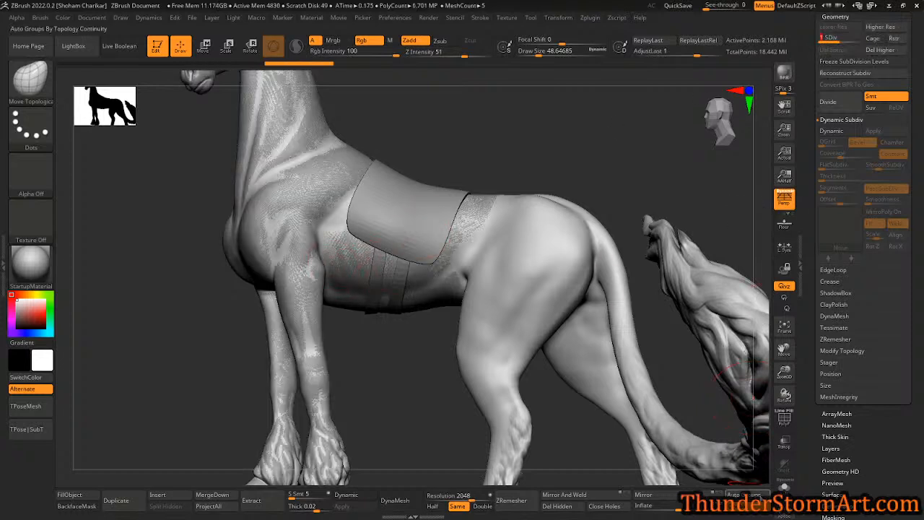
pyautogui.click(786, 490)
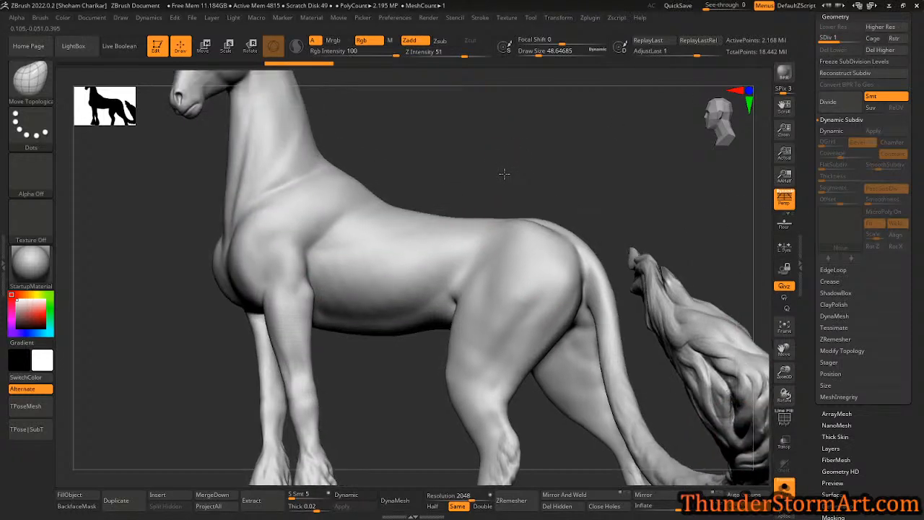
pyautogui.click(870, 61)
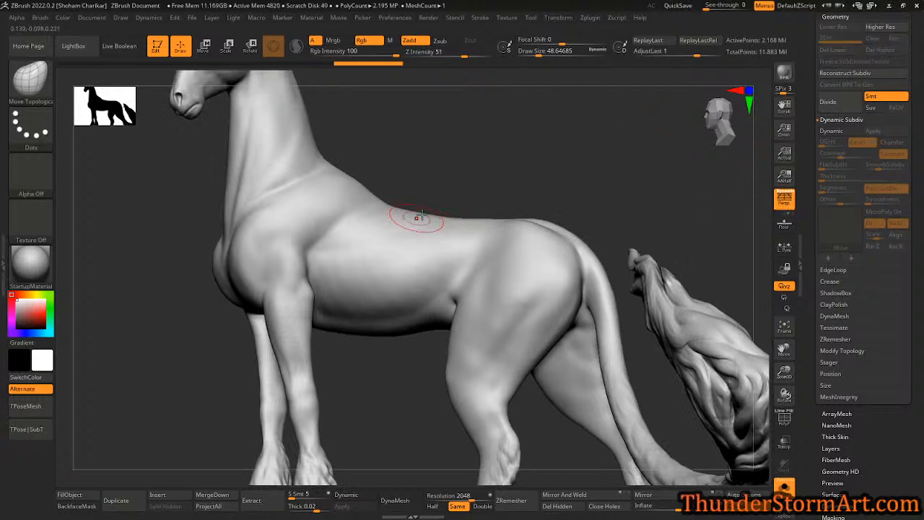
# - Isolate the duplicate's torso and upper legs with a rectangular selection and delete the hidden remainder
pyautogui.hotkey('ctrl', 'shift')
pyautogui.keyDown('ctrl'); pyautogui.keyDown('shift'); pyautogui.moveTo(533, 161); pyautogui.dragTo(260, 390); pyautogui.keyUp('shift'); pyautogui.keyUp('ctrl')
pyautogui.moveTo(703, 285); pyautogui.dragTo(748, 475)
pyautogui.click(557, 505)
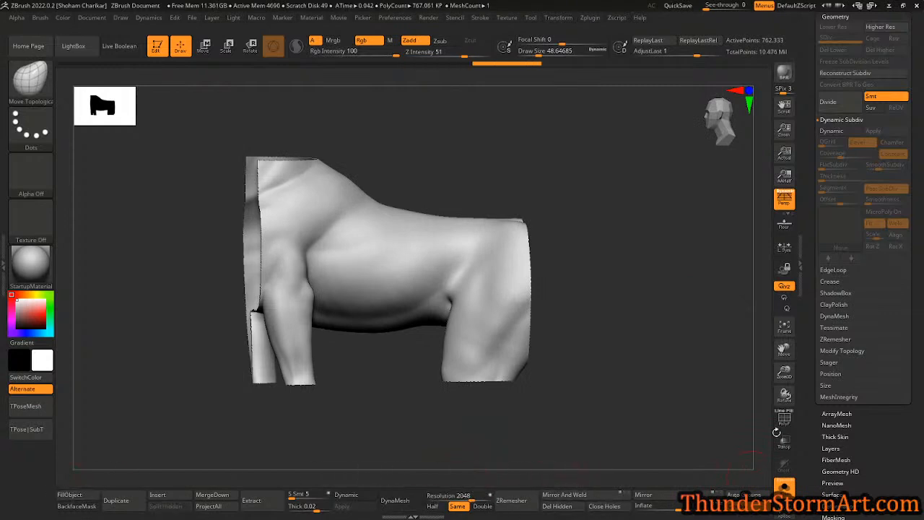
pyautogui.scroll(-3, 868, 414)
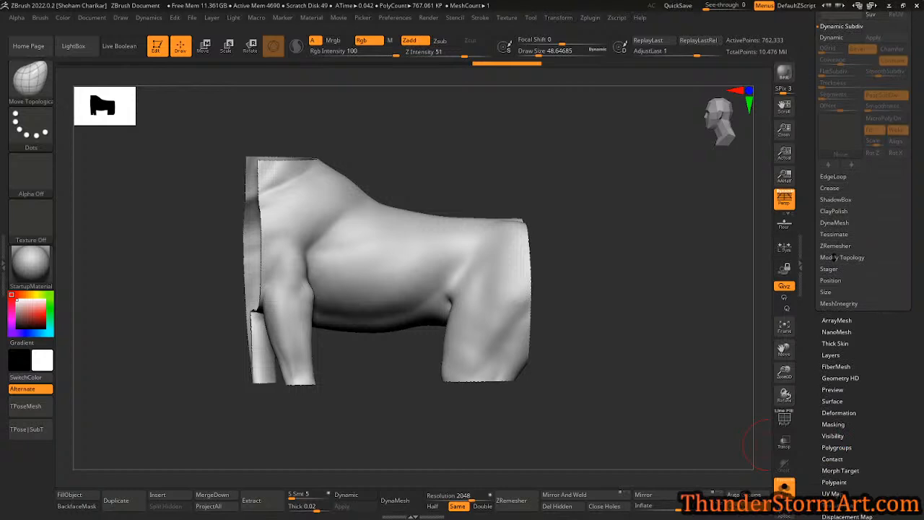
pyautogui.click(838, 257)
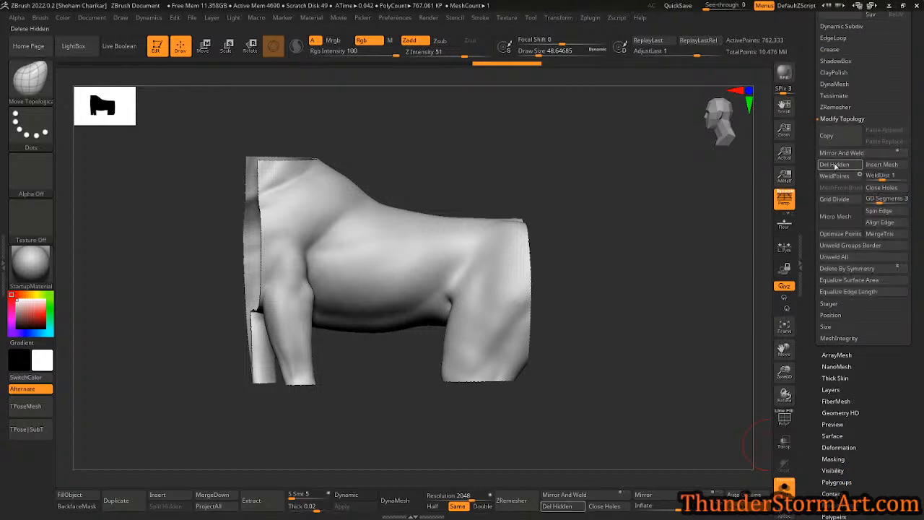
pyautogui.keyDown('alt'); pyautogui.moveTo(584, 218); pyautogui.dragTo(611, 268); pyautogui.keyUp('alt')
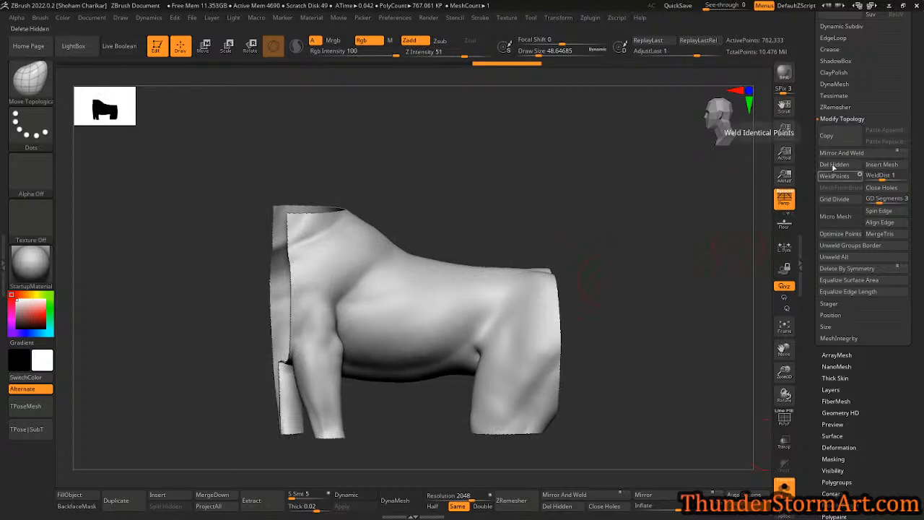
pyautogui.click(835, 165)
pyautogui.moveTo(642, 311); pyautogui.dragTo(636, 311)
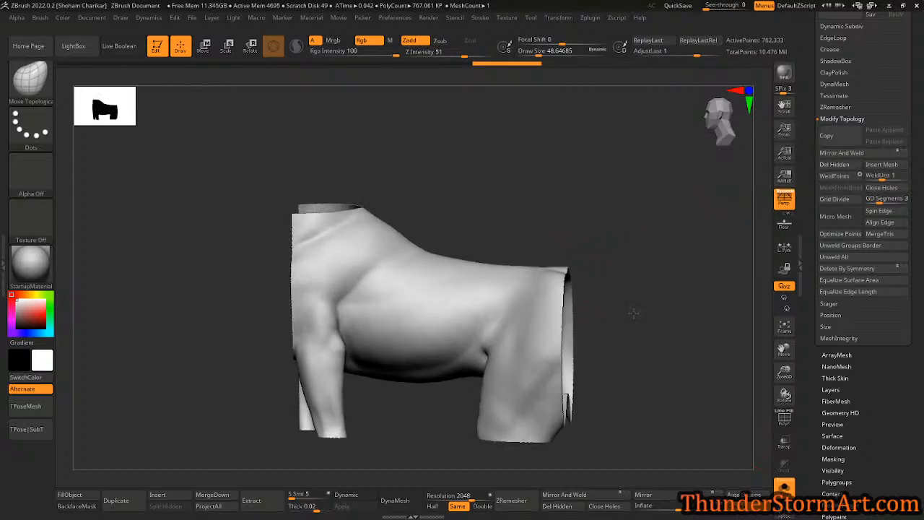
# - Leave solo view and hide the original Kirin body, keeping the torso duplicate, saddle piece and straps shown
pyautogui.click(784, 488)
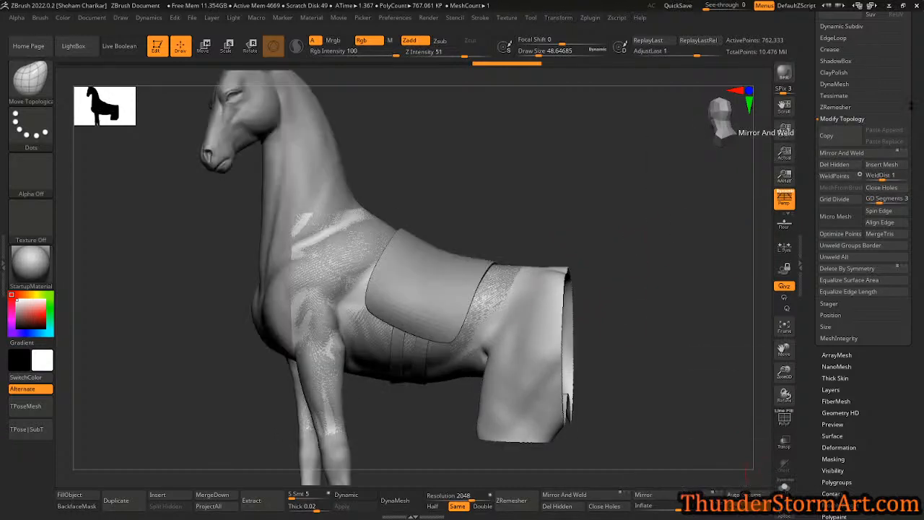
pyautogui.moveTo(817, 155); pyautogui.dragTo(817, 210)
pyautogui.moveTo(922, 61); pyautogui.dragTo(921, 146)
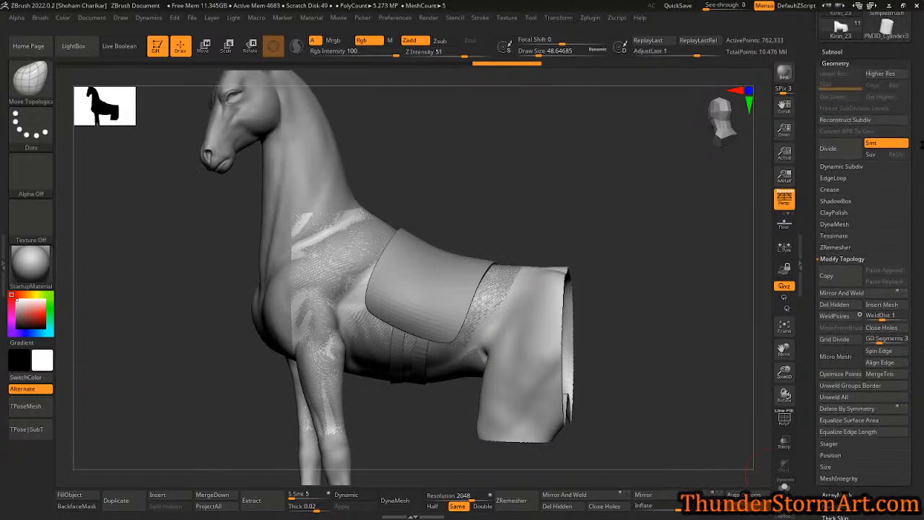
pyautogui.click(834, 52)
pyautogui.click(906, 49)
pyautogui.moveTo(614, 159)
pyautogui.keyDown('alt'); pyautogui.mouseDown()
pyautogui.moveTo(564, 149)
pyautogui.moveTo(566, 140)
pyautogui.mouseUp(); pyautogui.keyUp('alt')
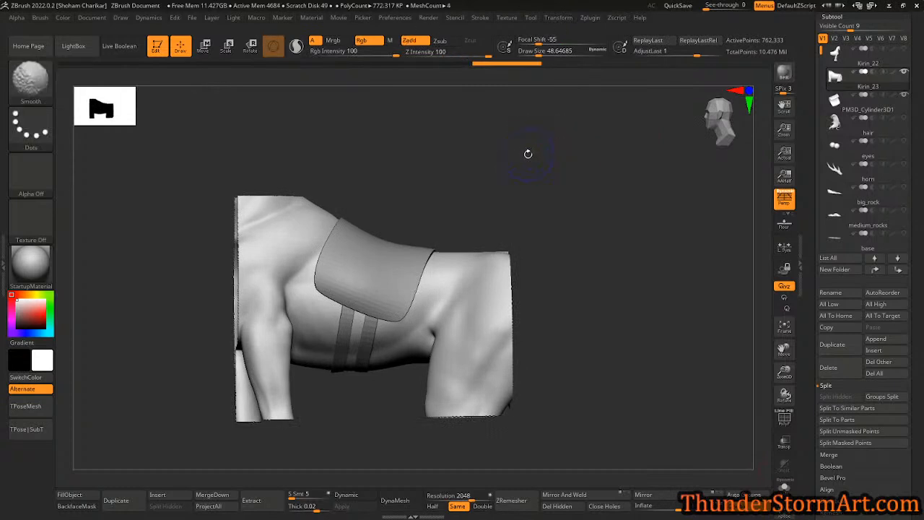
# - Check the torso duplicate's wireframe and ZRemesh it with the Half polygon count option
pyautogui.hotkey('shift', 'f')
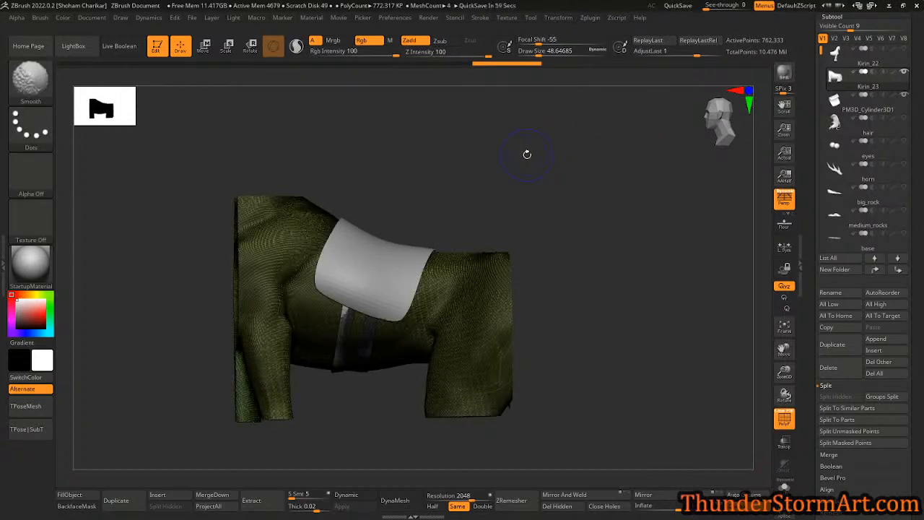
pyautogui.hotkey('shift', 'f')
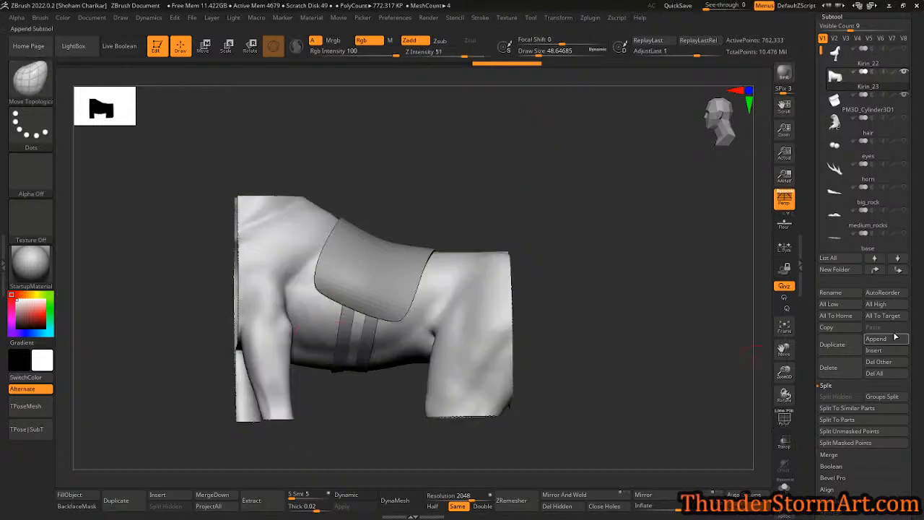
pyautogui.scroll(-5, 887, 374)
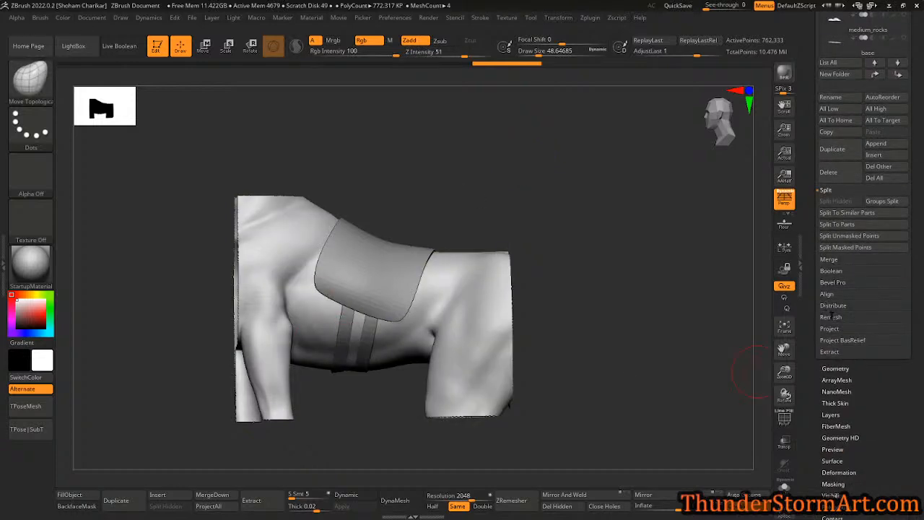
pyautogui.click(835, 368)
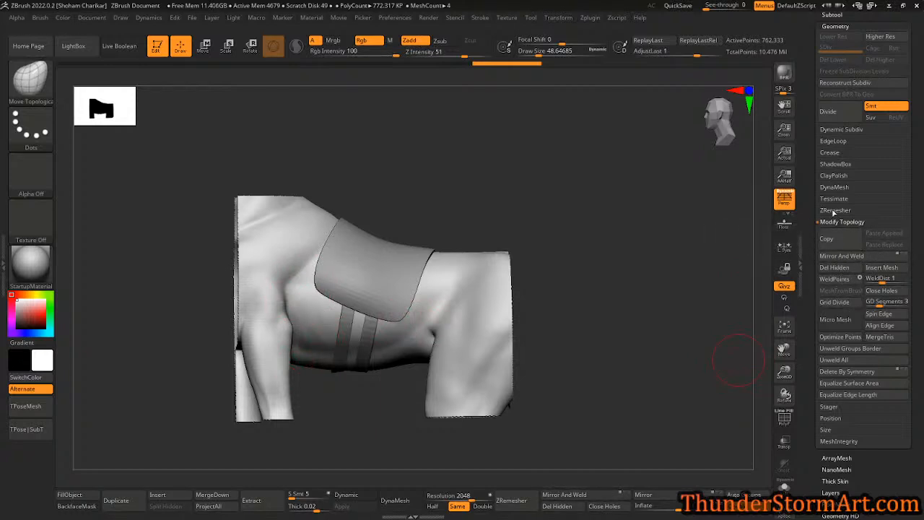
pyautogui.click(835, 210)
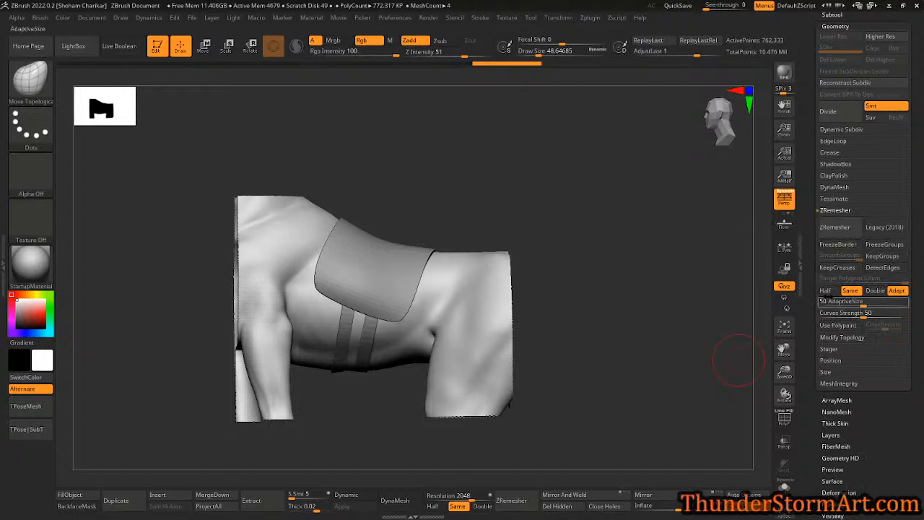
pyautogui.click(826, 291)
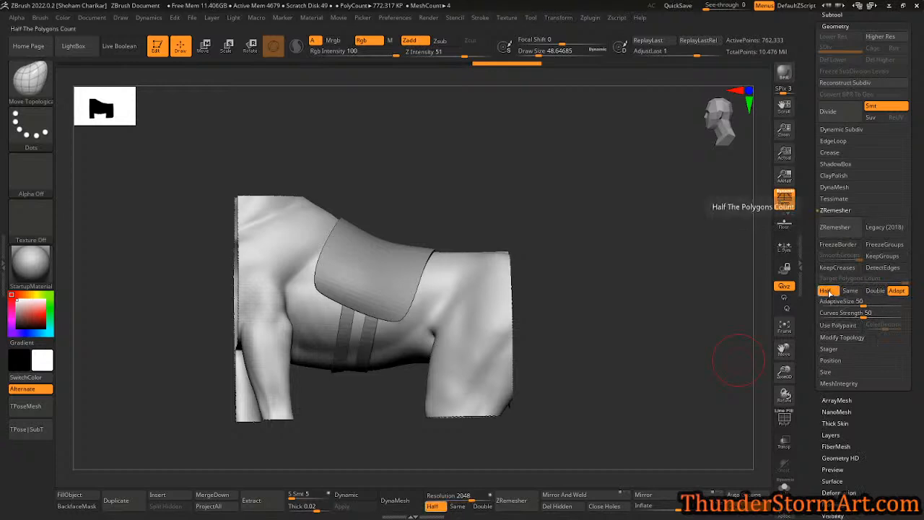
pyautogui.click(834, 228)
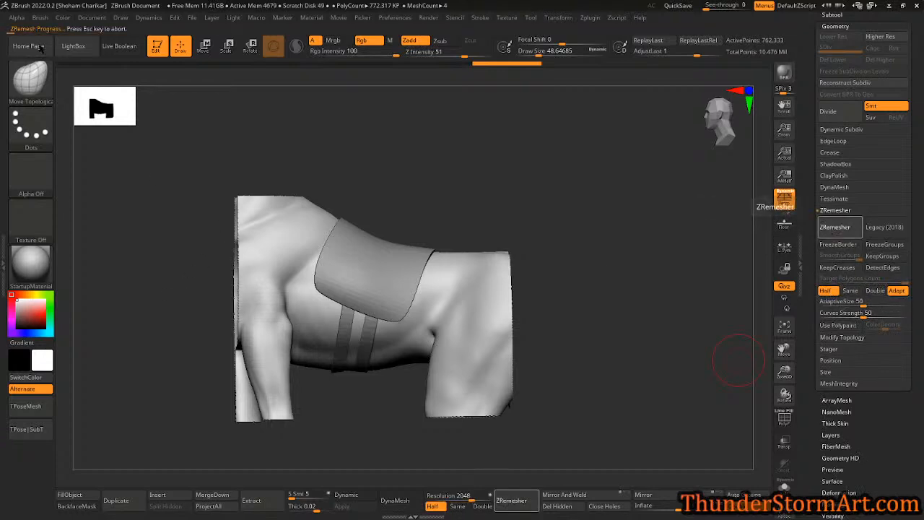
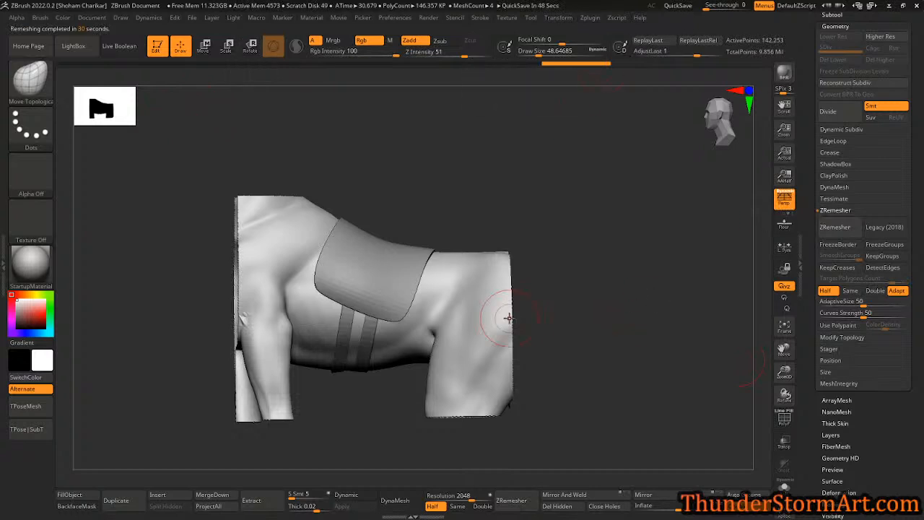
# - Run ZRemesher on the torso duplicate a second time at Half and inspect the wireframe
pyautogui.hotkey('shift', 'f')
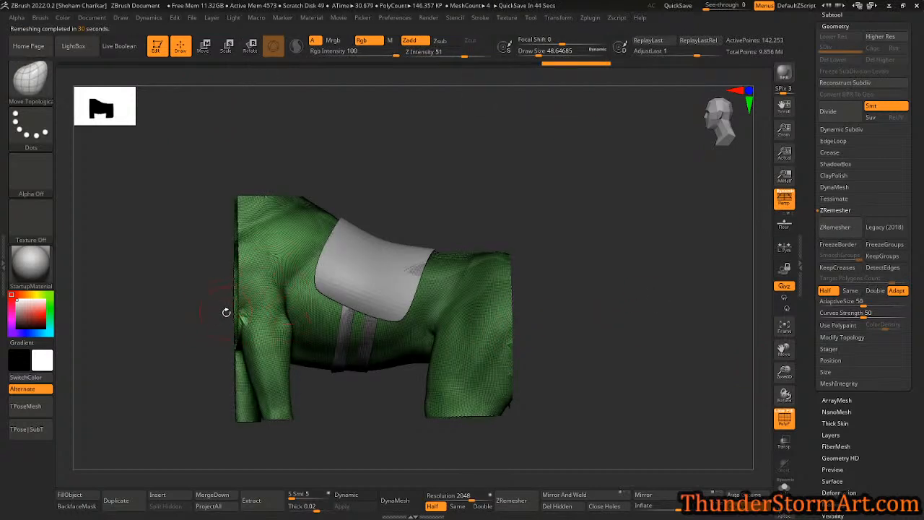
pyautogui.hotkey('shift', 'f')
pyautogui.click(835, 227)
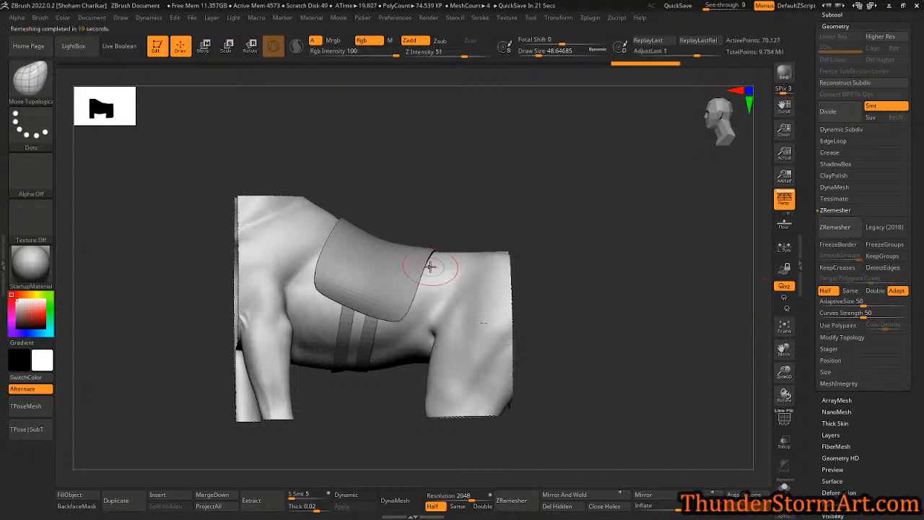
pyautogui.hotkey('shift', 'f')
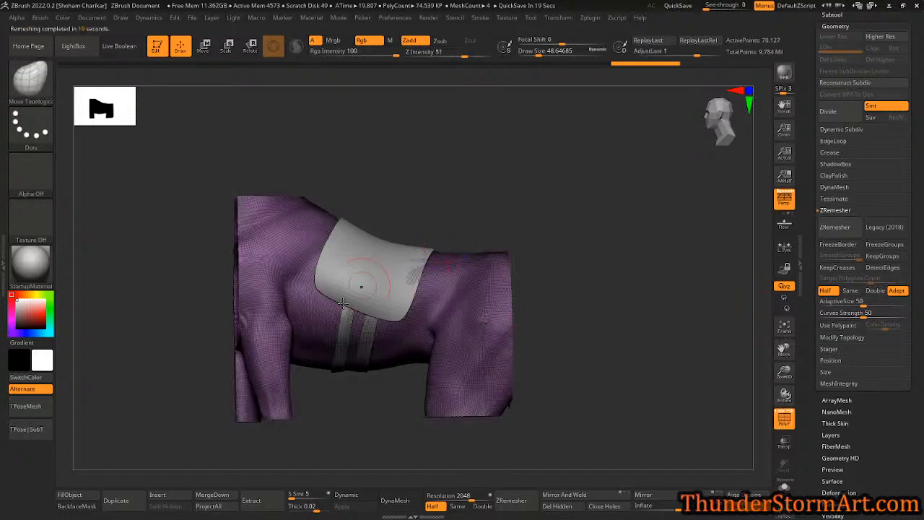
pyautogui.hotkey('shift', 'f')
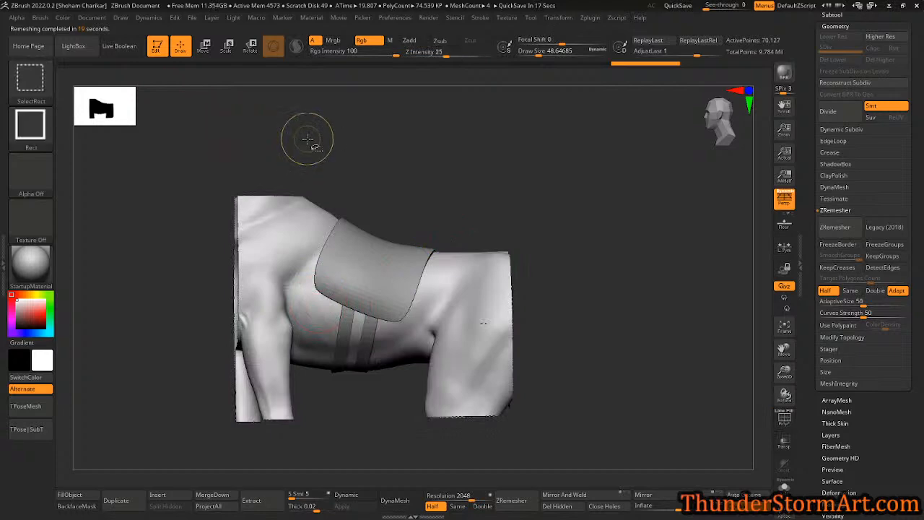
# - Show the wireframe and slice the torso duplicate from back to belly just behind the front legs with SliceCurve
pyautogui.hotkey('ctrl', 'shift', 'b')
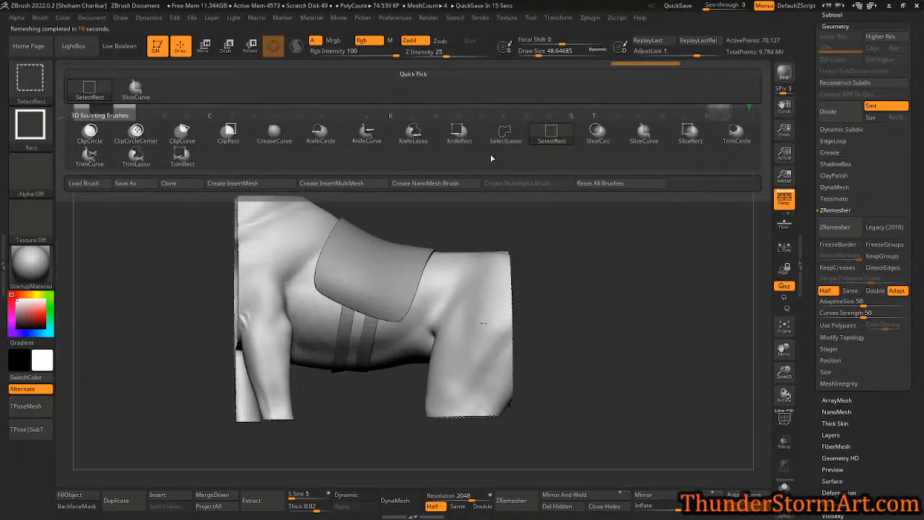
pyautogui.keyDown('ctrl'); pyautogui.keyDown('shift'); pyautogui.click(644, 135); pyautogui.keyUp('shift'); pyautogui.keyUp('ctrl')
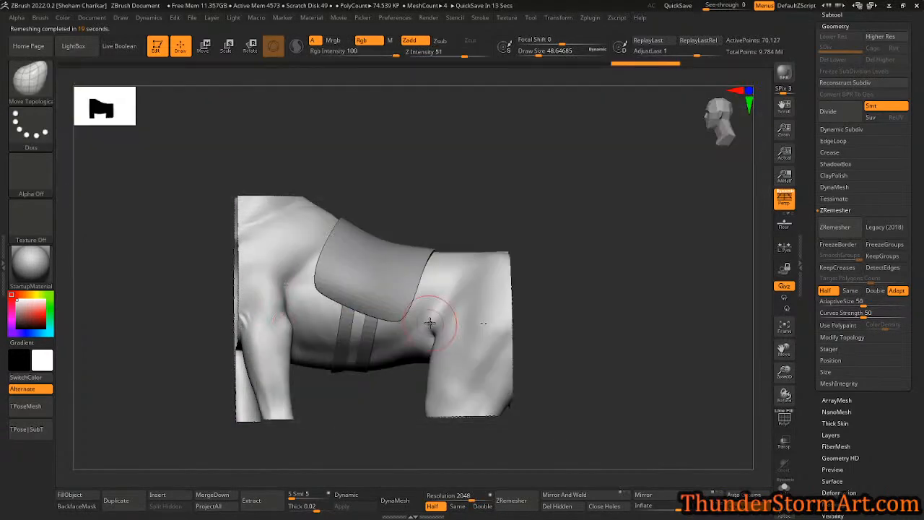
pyautogui.hotkey('shift', 'f')
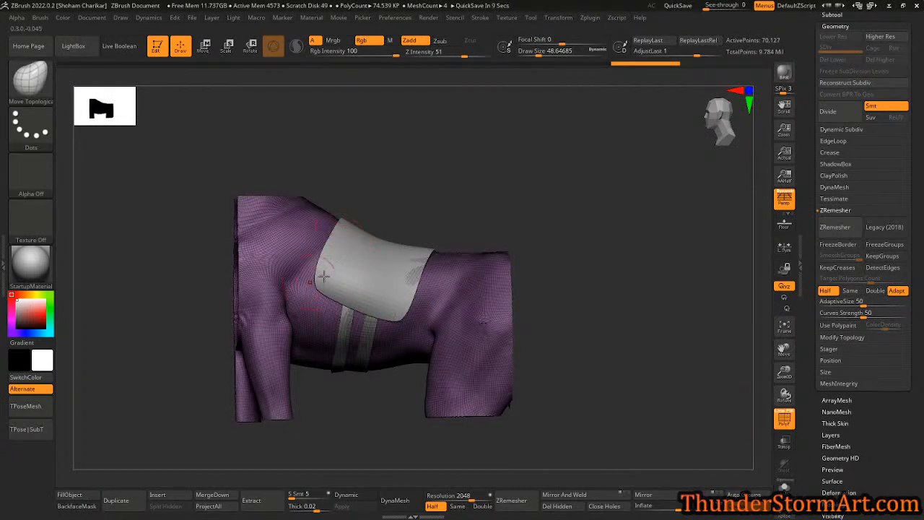
pyautogui.hotkey('ctrl', 'shift')
pyautogui.keyDown('ctrl'); pyautogui.keyDown('shift'); pyautogui.moveTo(361, 194); pyautogui.dragTo(304, 390); pyautogui.keyUp('shift'); pyautogui.keyUp('ctrl')
pyautogui.moveTo(522, 216); pyautogui.dragTo(605, 285)
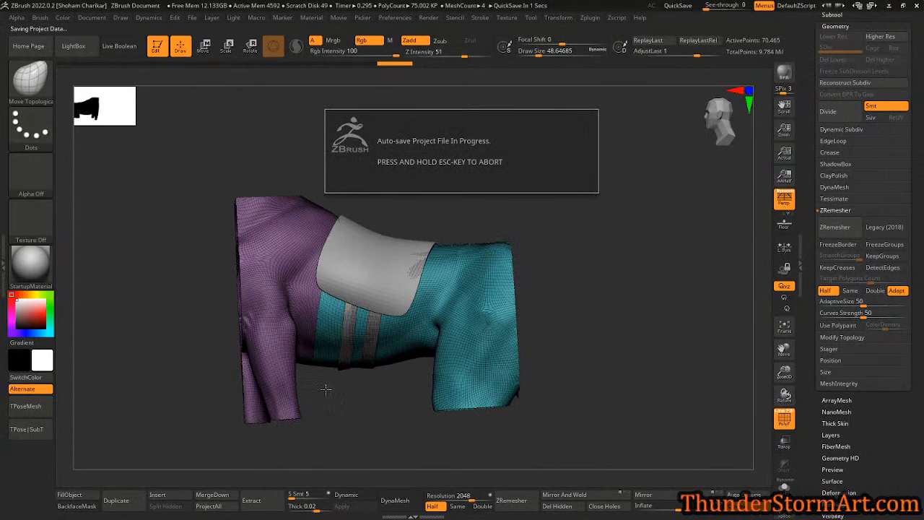
# - Make a second SliceCurve cut closely behind the first, marking off a narrow strap-width band around the torso
pyautogui.hotkey('ctrl', 'shift')
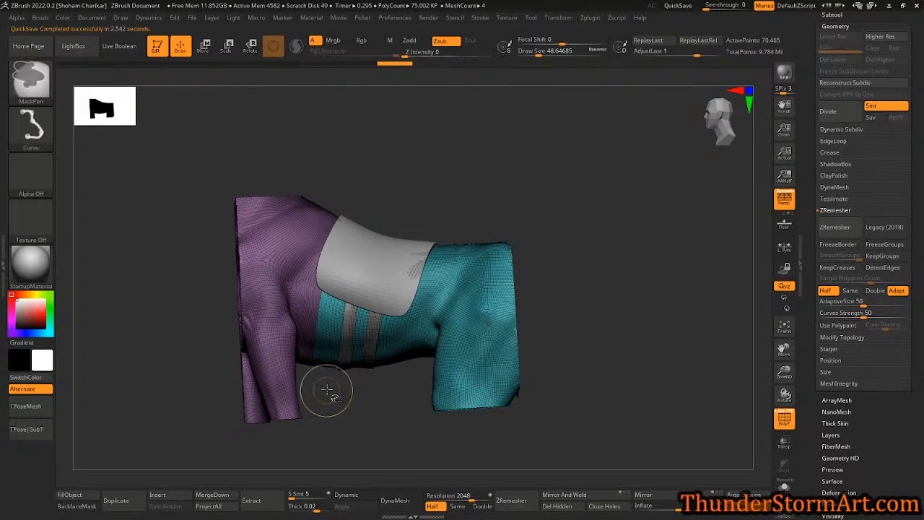
pyautogui.moveTo(330, 358)
pyautogui.keyDown('ctrl'); pyautogui.keyDown('shift'); pyautogui.mouseDown()
pyautogui.moveTo(335, 279)
pyautogui.moveTo(375, 208)
pyautogui.mouseUp(); pyautogui.keyUp('shift'); pyautogui.keyUp('ctrl')
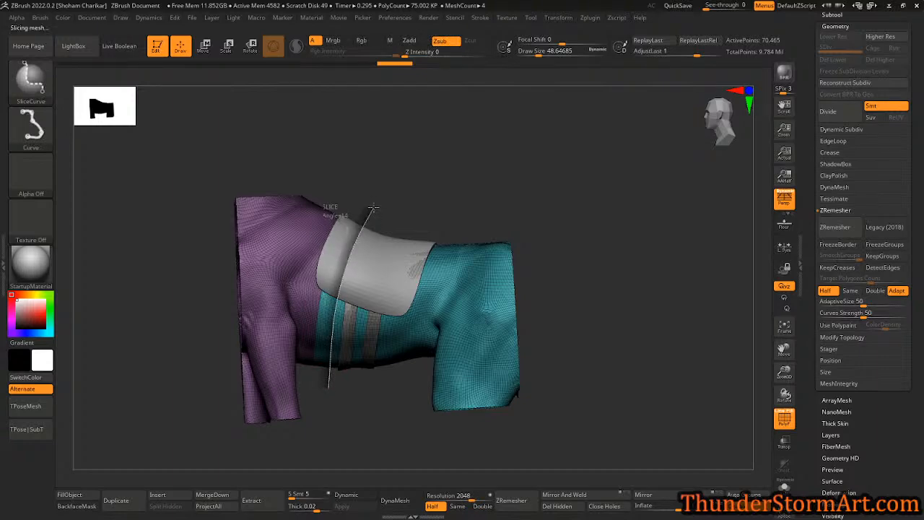
pyautogui.moveTo(511, 211)
pyautogui.mouseDown()
pyautogui.moveTo(429, 214)
pyautogui.moveTo(467, 256)
pyautogui.moveTo(549, 262)
pyautogui.moveTo(344, 296)
pyautogui.mouseUp()
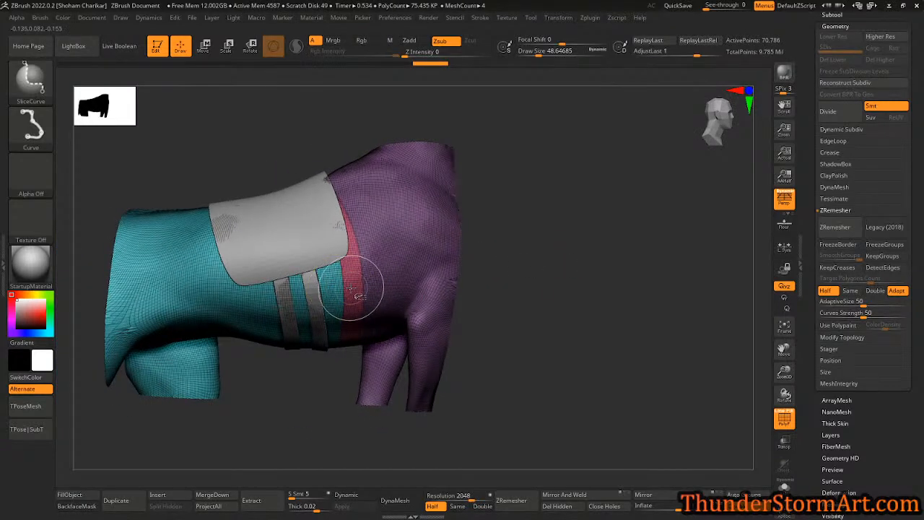
# - Isolate the narrow band between the two cuts and delete the hidden rest of the torso duplicate
pyautogui.keyDown('ctrl'); pyautogui.keyDown('shift'); pyautogui.click(345, 296); pyautogui.keyUp('shift'); pyautogui.keyUp('ctrl')
pyautogui.moveTo(397, 308); pyautogui.dragTo(384, 353)
pyautogui.moveTo(411, 413); pyautogui.dragTo(456, 421)
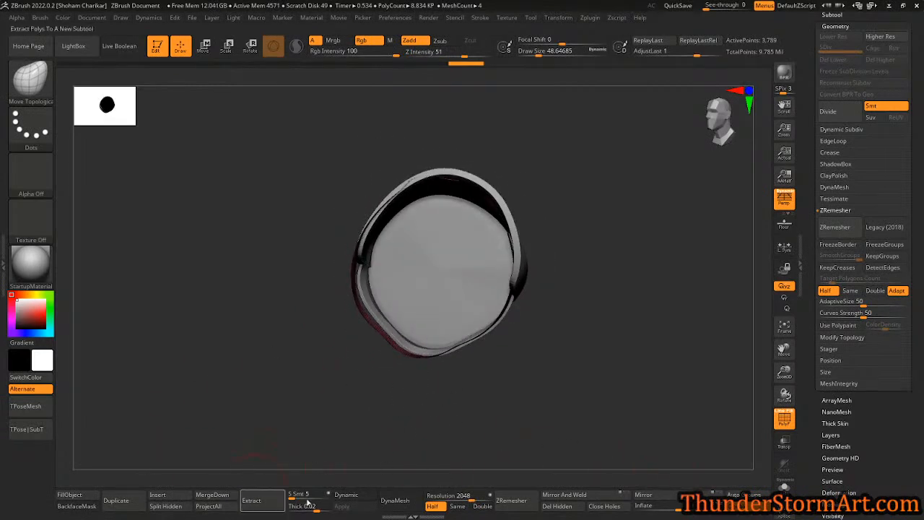
pyautogui.click(556, 506)
# - Run ZRemesher twice on the new strap band with the Half polygon count option and check its wireframe
pyautogui.keyDown('alt'); pyautogui.moveTo(617, 348); pyautogui.dragTo(449, 335); pyautogui.keyUp('alt')
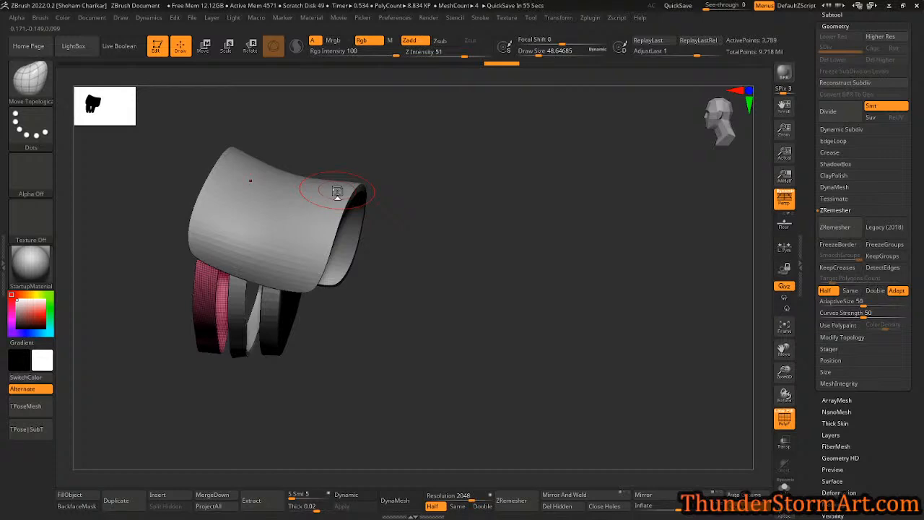
pyautogui.moveTo(450, 315)
pyautogui.mouseDown()
pyautogui.moveTo(478, 318)
pyautogui.moveTo(484, 374)
pyautogui.moveTo(488, 346)
pyautogui.mouseUp()
pyautogui.moveTo(350, 252); pyautogui.dragTo(228, 275)
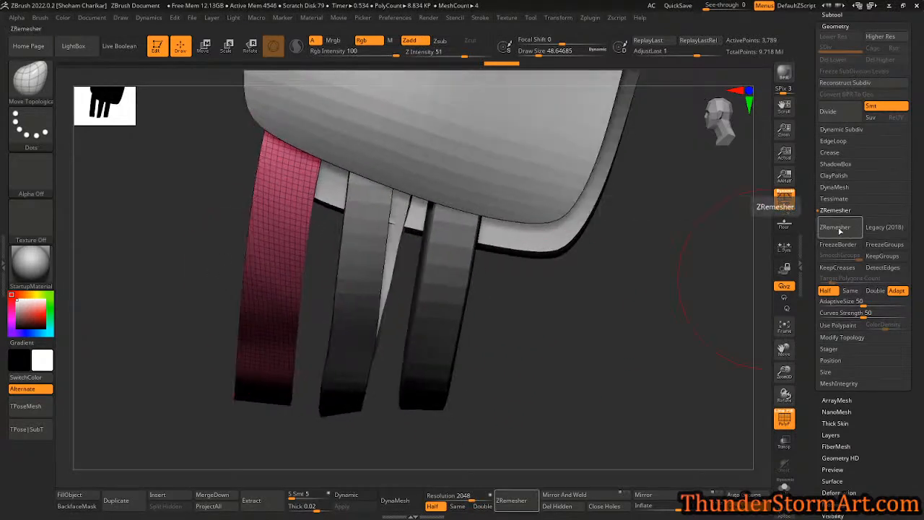
pyautogui.click(851, 290)
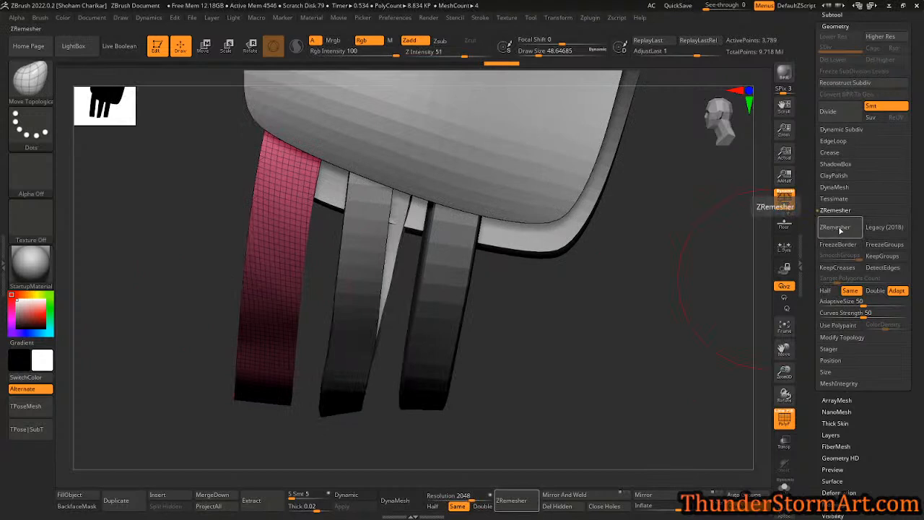
pyautogui.click(826, 290)
pyautogui.click(836, 227)
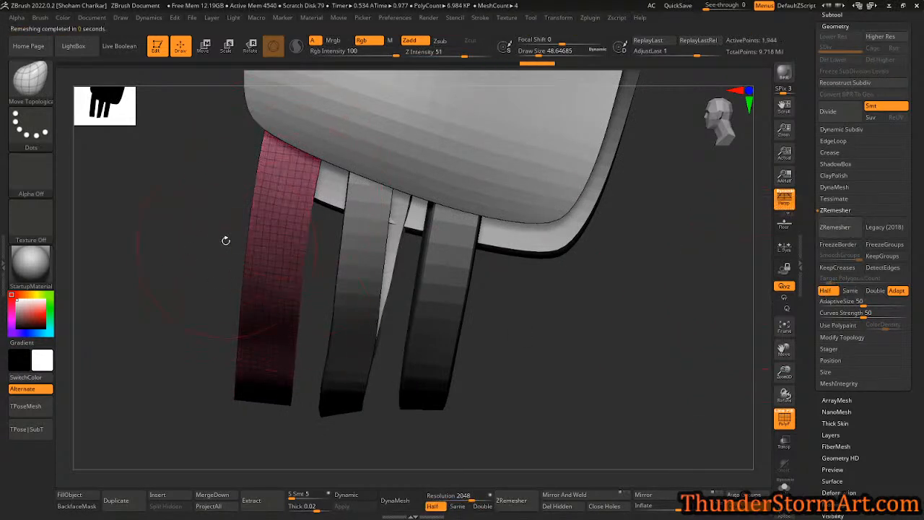
pyautogui.click(835, 227)
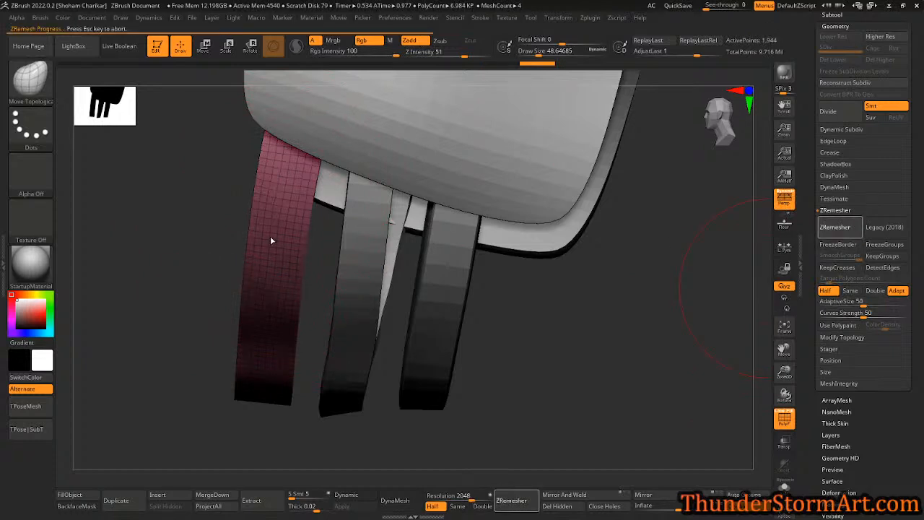
pyautogui.moveTo(197, 309); pyautogui.dragTo(197, 296)
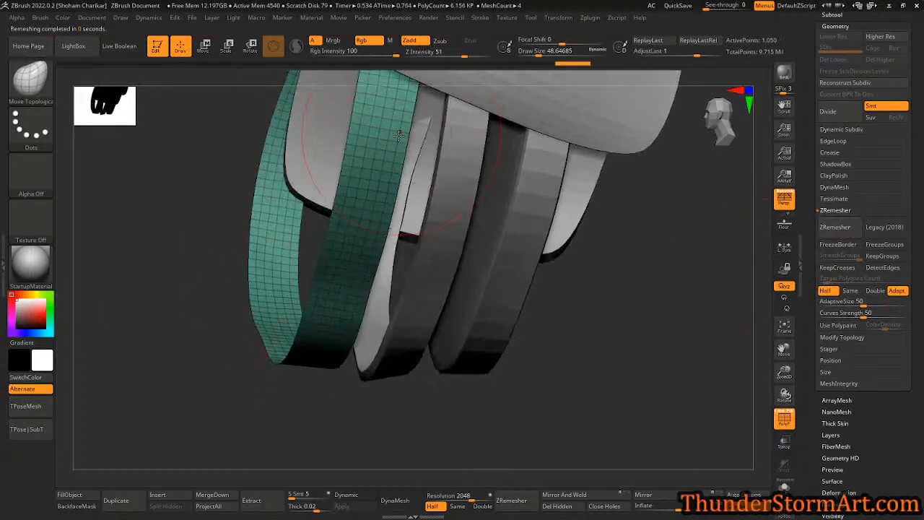
# - Run ZRemesher on the strap band two more times at Half, then hide the wireframe
pyautogui.click(836, 228)
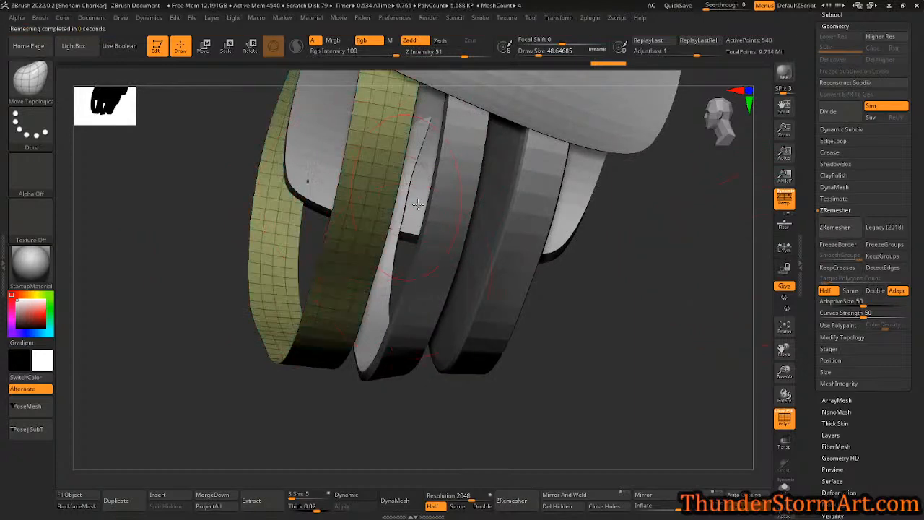
pyautogui.click(835, 227)
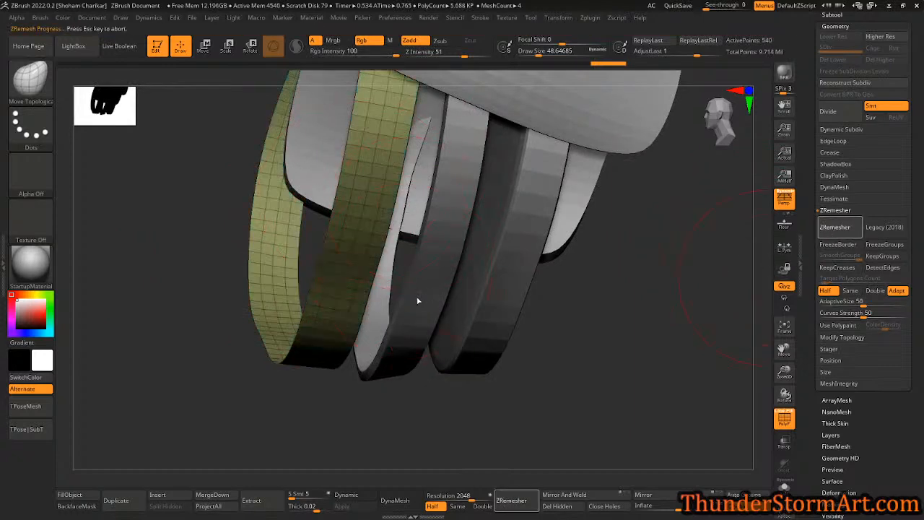
pyautogui.moveTo(422, 295); pyautogui.dragTo(428, 341, button='right')
pyautogui.moveTo(501, 351); pyautogui.dragTo(538, 378, button='right')
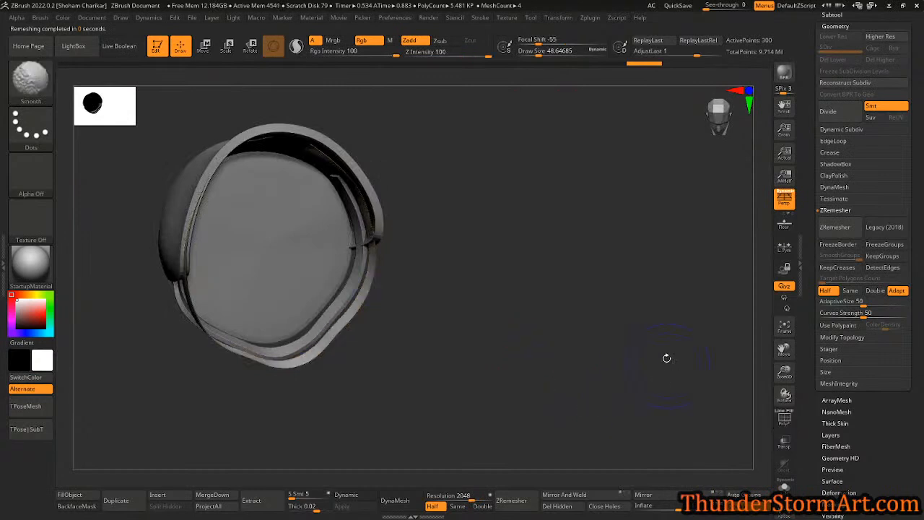
# - Show the Kirin_22 body again and check how the new strap band sits against it
pyautogui.scroll(3, 919, 220)
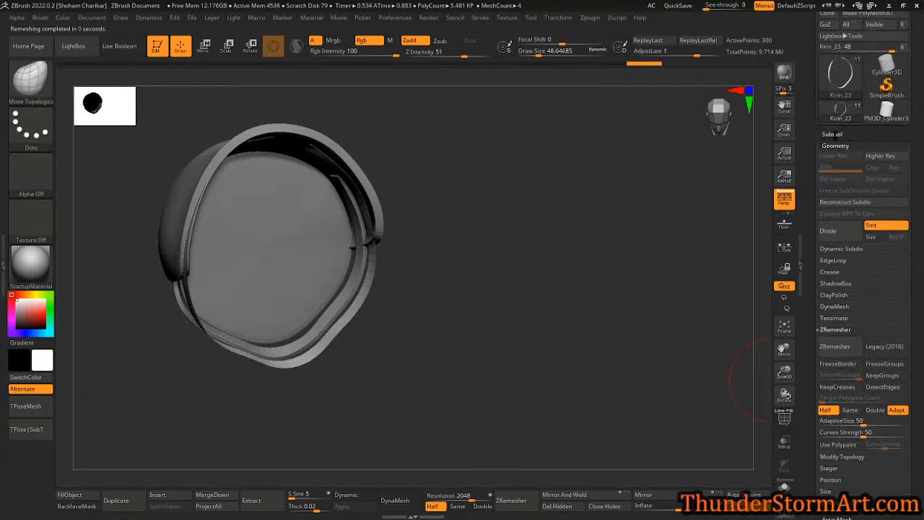
pyautogui.click(832, 134)
pyautogui.click(892, 68)
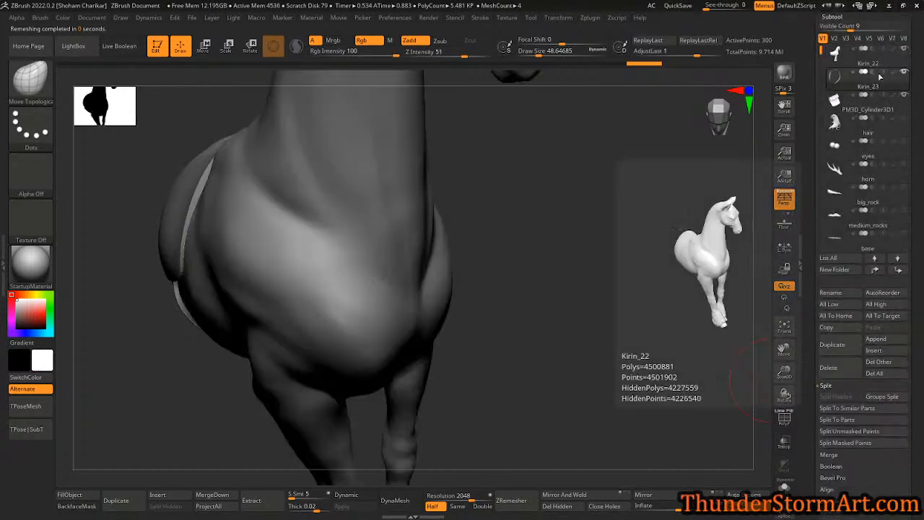
pyautogui.moveTo(584, 252)
pyautogui.keyDown('alt'); pyautogui.mouseDown()
pyautogui.moveTo(629, 289)
pyautogui.moveTo(539, 291)
pyautogui.moveTo(520, 274)
pyautogui.moveTo(534, 283)
pyautogui.moveTo(309, 359)
pyautogui.moveTo(319, 357)
pyautogui.mouseUp(); pyautogui.keyUp('alt')
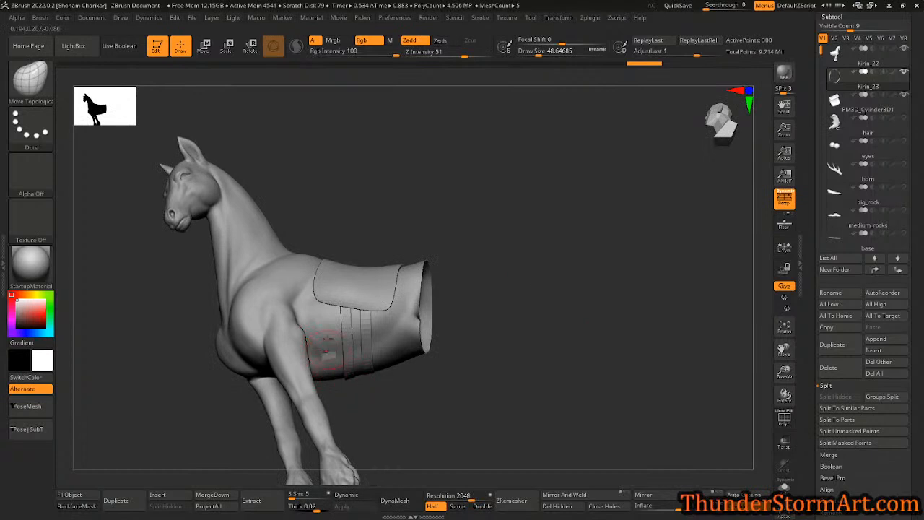
pyautogui.moveTo(711, 364); pyautogui.dragTo(690, 377)
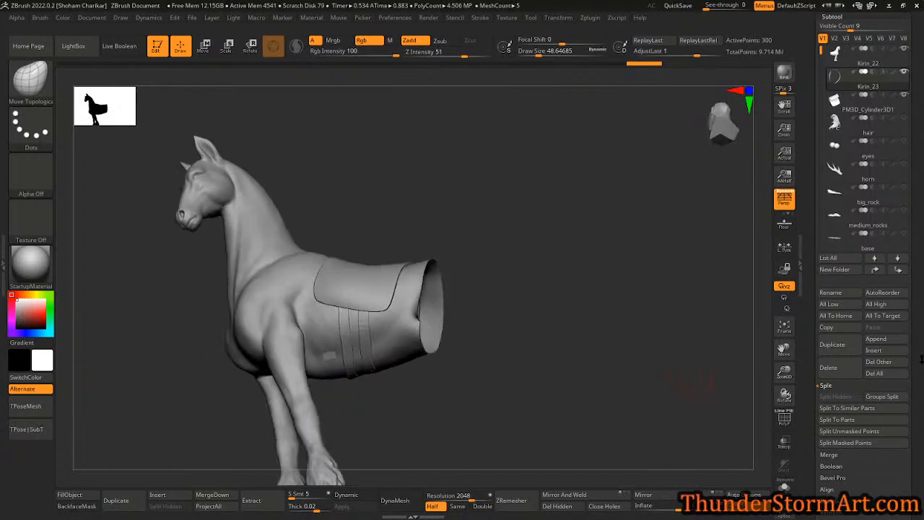
# - Enable Dynamic Subdiv on the new strap band, lower SmoothSubdiv to its minimum and set Thickness to 0.00488
pyautogui.scroll(-4, 842, 346)
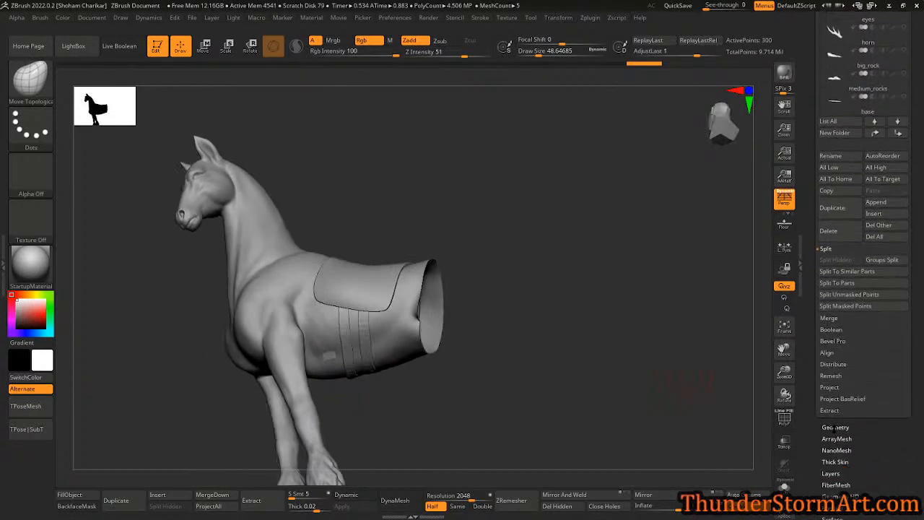
pyautogui.click(835, 428)
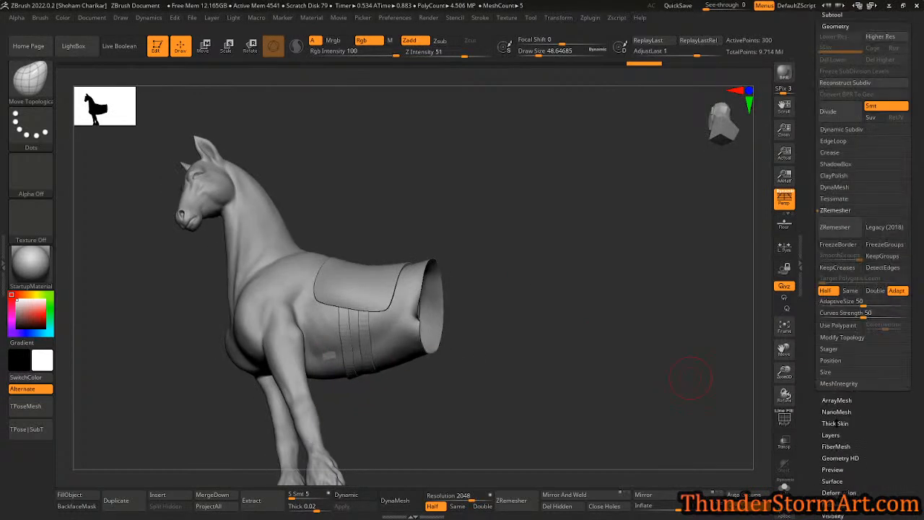
pyautogui.click(838, 130)
pyautogui.click(827, 140)
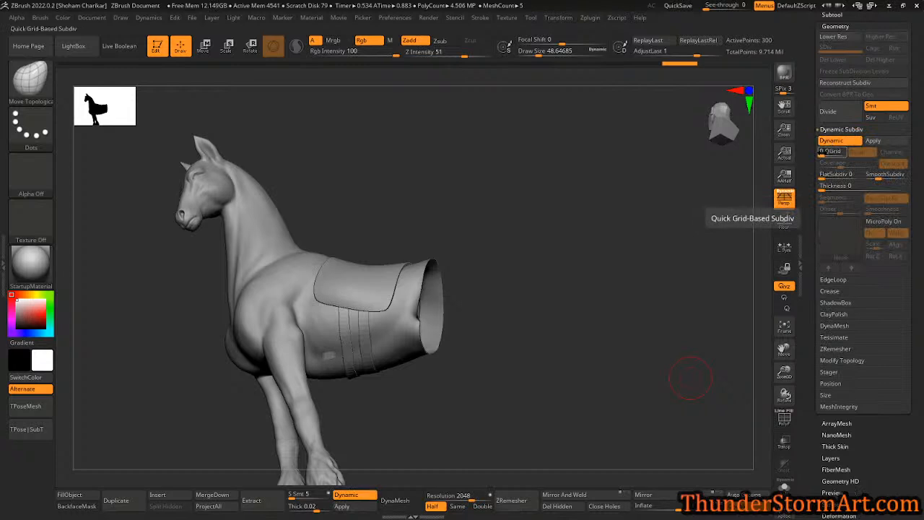
pyautogui.moveTo(879, 178); pyautogui.dragTo(831, 186)
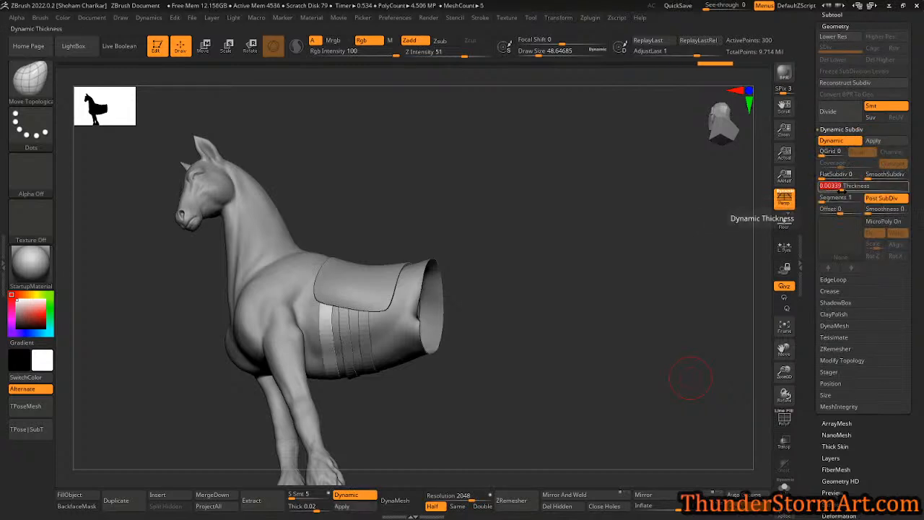
# - Increase the new strap band's dynamic Thickness to 0.00681 and check it from both sides of the body
pyautogui.keyDown('alt'); pyautogui.moveTo(548, 377); pyautogui.dragTo(537, 346); pyautogui.keyUp('alt')
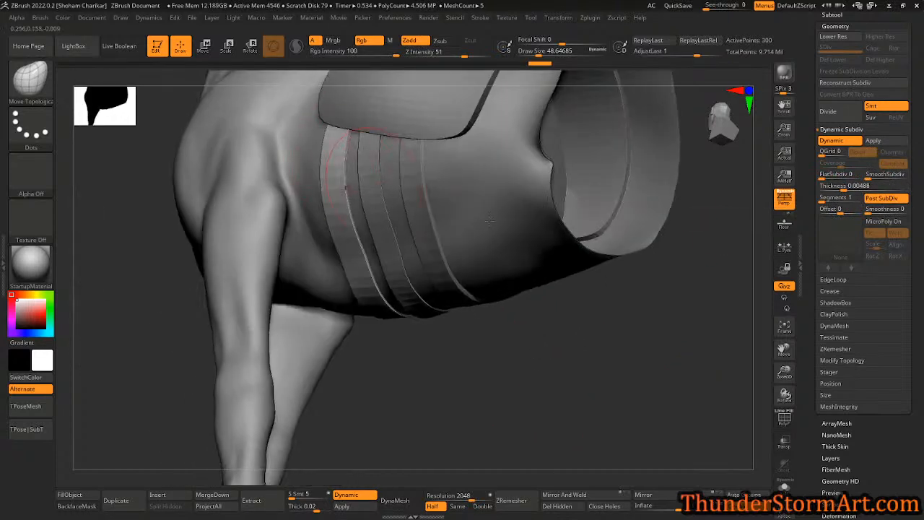
pyautogui.click(847, 185)
pyautogui.moveTo(843, 189); pyautogui.dragTo(846, 190)
pyautogui.moveTo(448, 347); pyautogui.dragTo(340, 241)
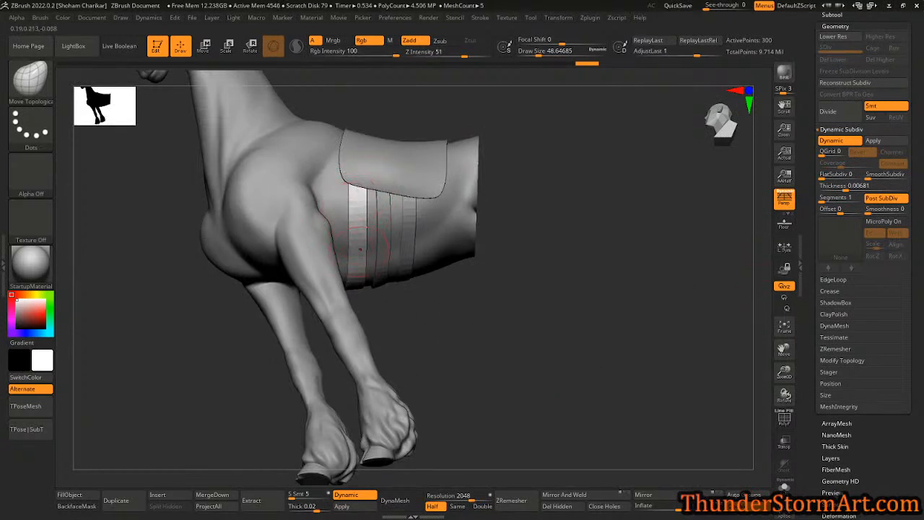
pyautogui.moveTo(387, 305); pyautogui.dragTo(507, 326)
pyautogui.moveTo(299, 299); pyautogui.dragTo(298, 265)
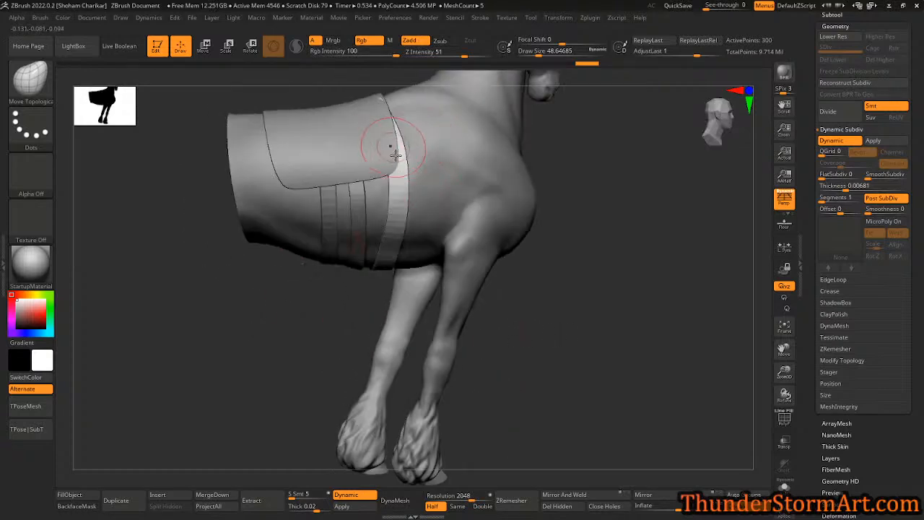
pyautogui.keyDown('alt'); pyautogui.moveTo(599, 312); pyautogui.dragTo(571, 284); pyautogui.keyUp('alt')
pyautogui.moveTo(409, 247); pyautogui.dragTo(504, 356)
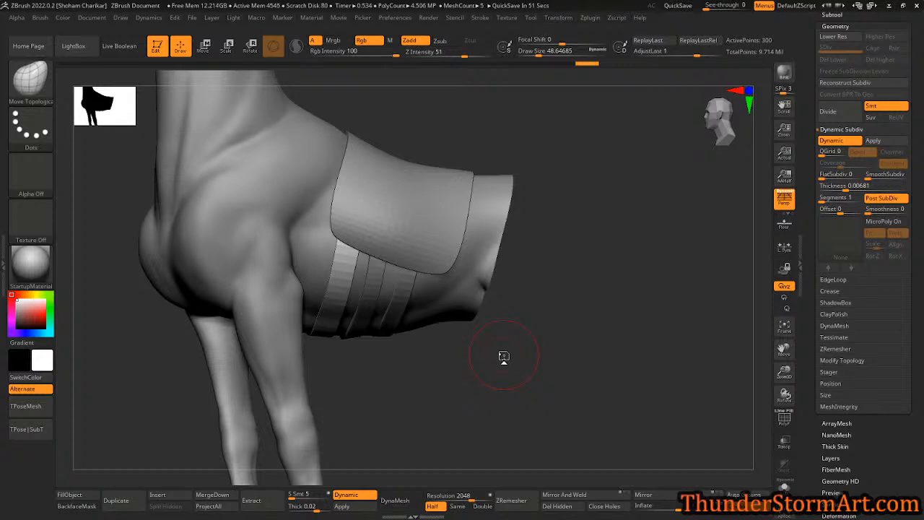
# - Make the Kirin_22 body the active subtool
pyautogui.press('ctrl')
pyautogui.hotkey('ctrl', 'shift')
pyautogui.keyDown('alt'); pyautogui.click(231, 195); pyautogui.keyUp('alt')
pyautogui.moveTo(578, 281)
pyautogui.mouseDown()
pyautogui.moveTo(614, 282)
pyautogui.moveTo(582, 294)
pyautogui.mouseUp()
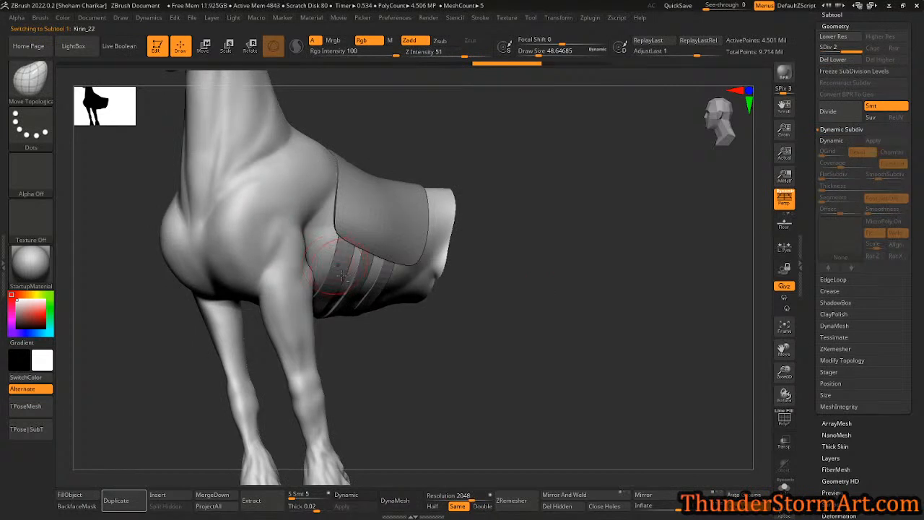
# - Select the PM3D_Cylinder3D1_2 belly strap subtool and bring up its Dynamic Subdiv settings
pyautogui.moveTo(922, 67); pyautogui.dragTo(918, 133)
pyautogui.click(827, 161)
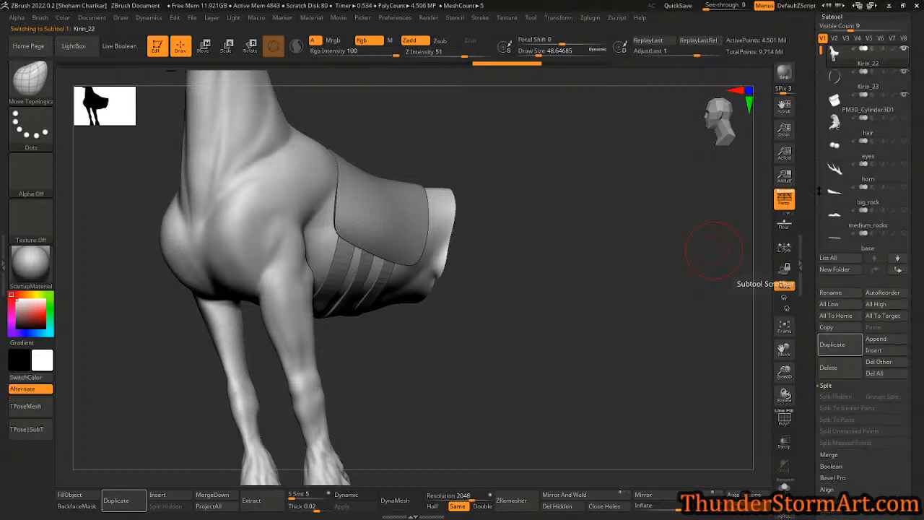
pyautogui.moveTo(821, 51); pyautogui.dragTo(821, 168)
pyautogui.click(838, 149)
pyautogui.moveTo(923, 354); pyautogui.dragTo(920, 255)
pyautogui.click(834, 342)
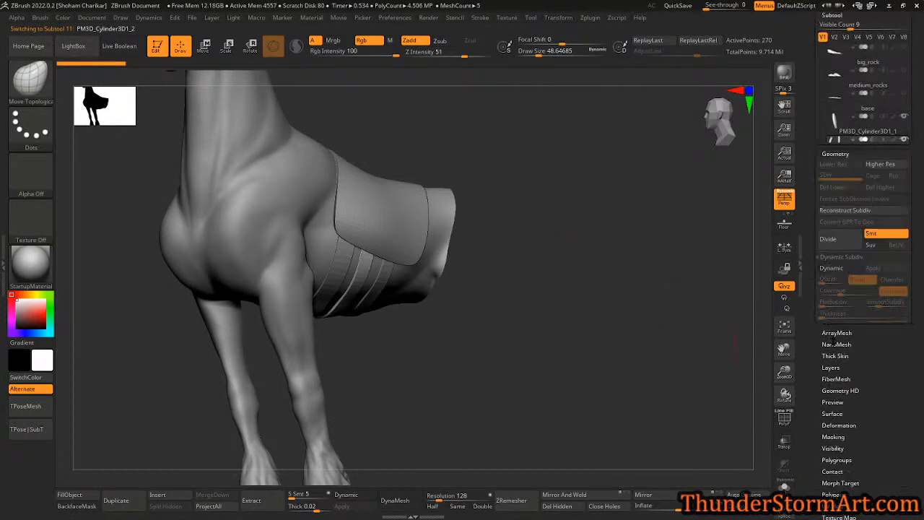
pyautogui.moveTo(918, 159); pyautogui.dragTo(921, 186)
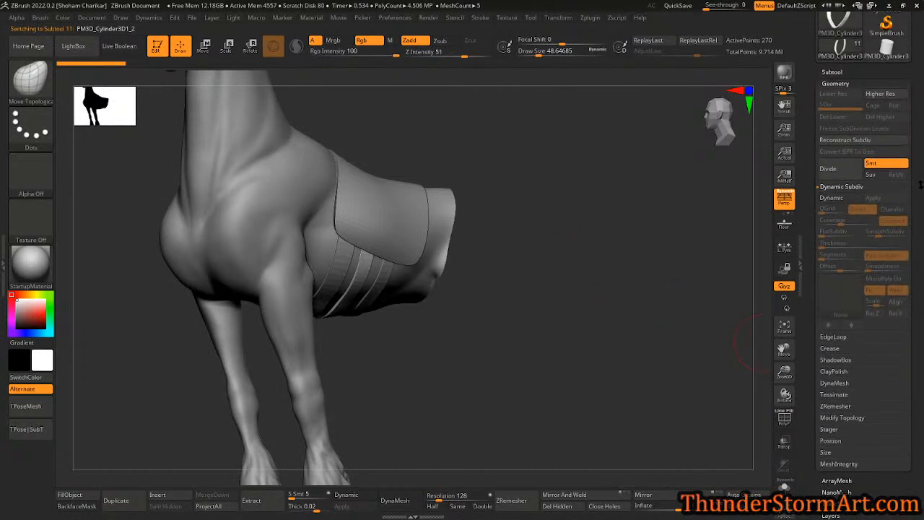
# - Select the frontmost belly strap and apply its Dynamic Subdiv thickness as real geometry
pyautogui.keyDown('alt'); pyautogui.click(388, 278); pyautogui.keyUp('alt')
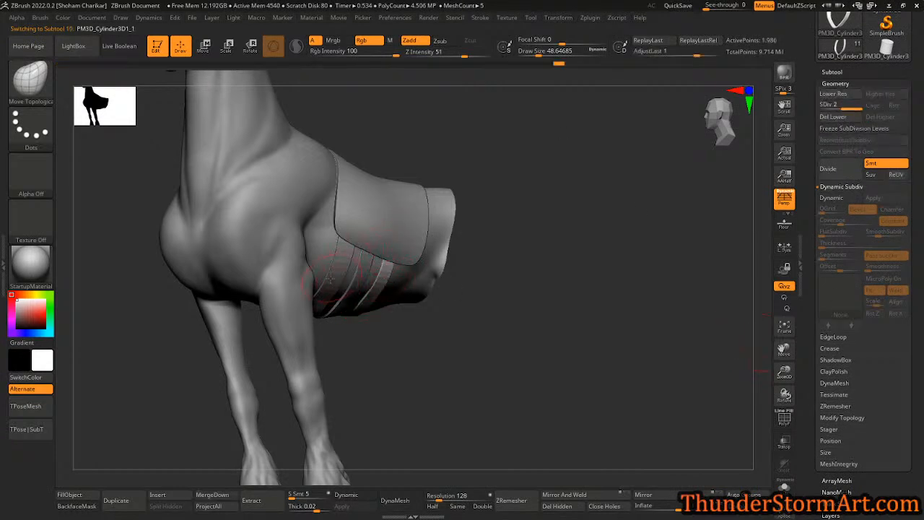
pyautogui.keyDown('alt'); pyautogui.click(336, 281); pyautogui.keyUp('alt')
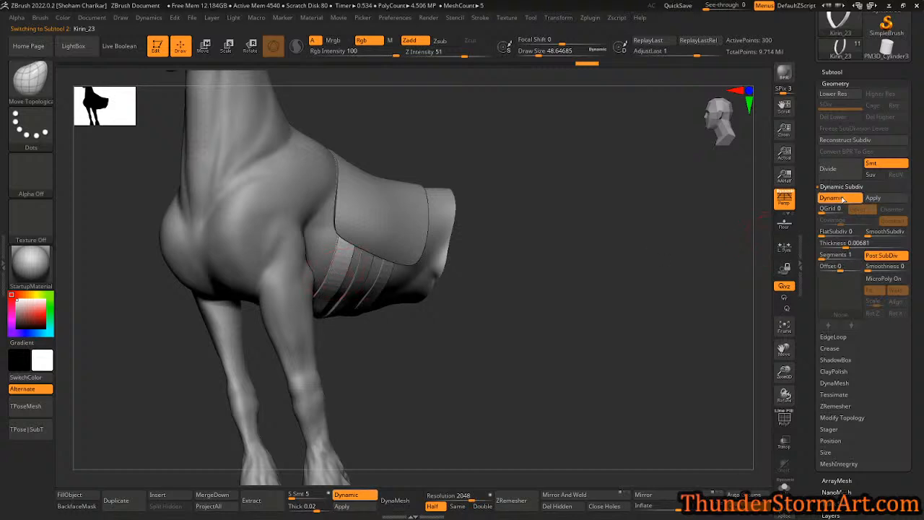
pyautogui.click(872, 198)
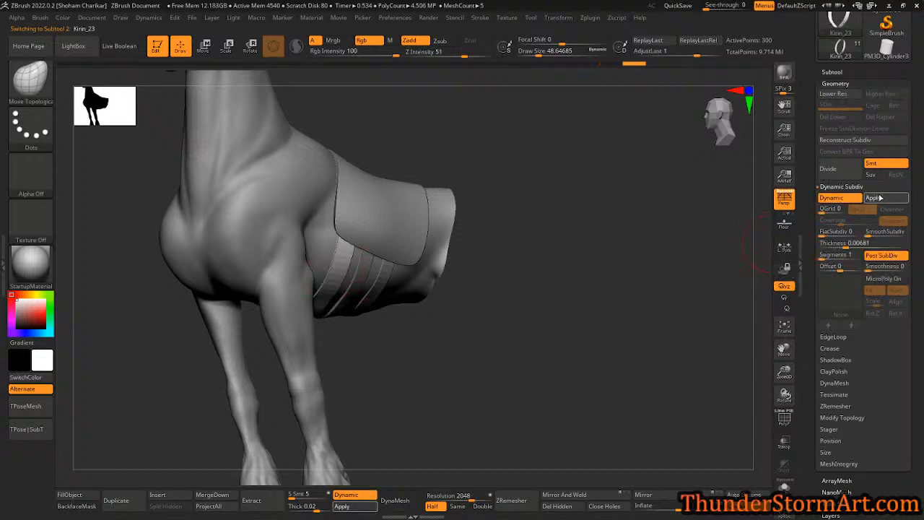
# - Try dividing the front strap twice, examine its edges, and undo both subdivisions
pyautogui.moveTo(542, 295); pyautogui.dragTo(541, 400)
pyautogui.hotkey('ctrl', 'd')
pyautogui.hotkey('ctrl', 'd')
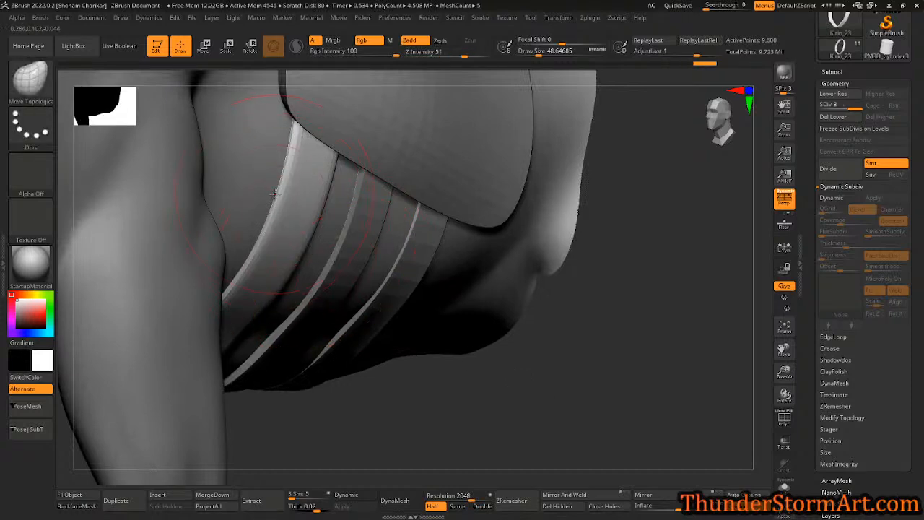
pyautogui.moveTo(632, 386); pyautogui.dragTo(583, 373)
pyautogui.hotkey('shift', 'd')
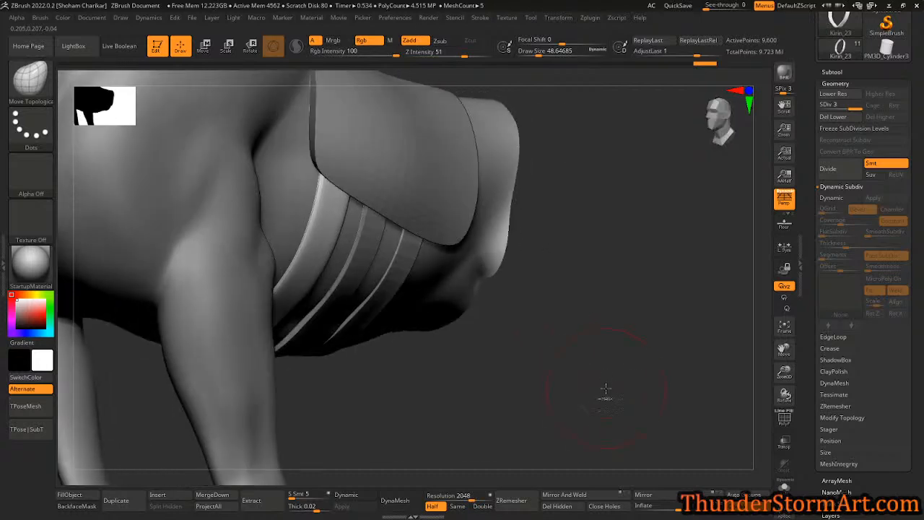
pyautogui.press('ctrl')
pyautogui.hotkey('ctrl', 'z')
pyautogui.hotkey('ctrl', 'z')
# - Display the front strap's wireframe and crease the borders of its polygroups
pyautogui.hotkey('shift', 'f')
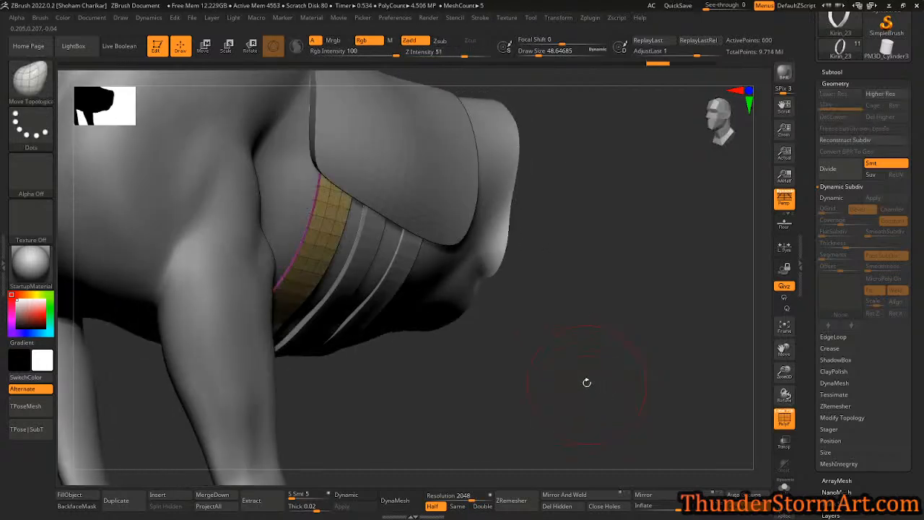
pyautogui.moveTo(593, 300); pyautogui.dragTo(589, 310)
pyautogui.moveTo(922, 342); pyautogui.dragTo(923, 304)
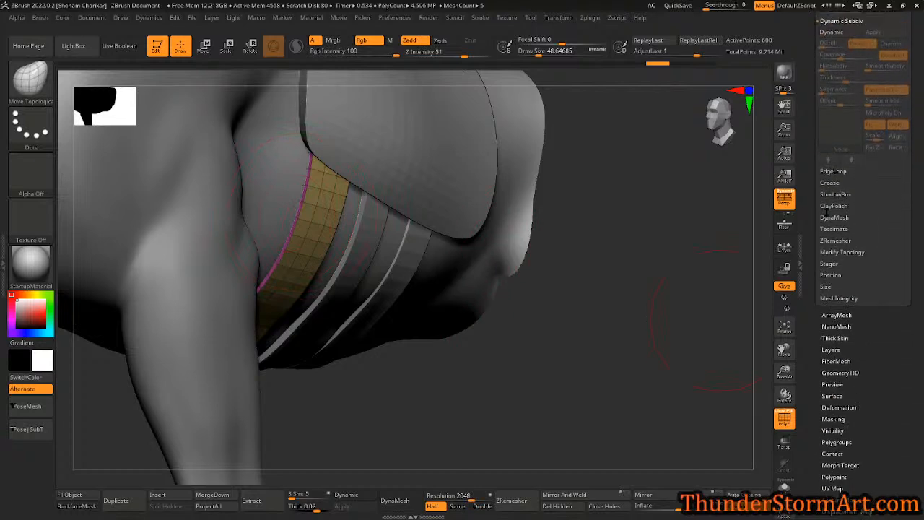
pyautogui.click(832, 183)
pyautogui.moveTo(915, 144); pyautogui.dragTo(914, 190)
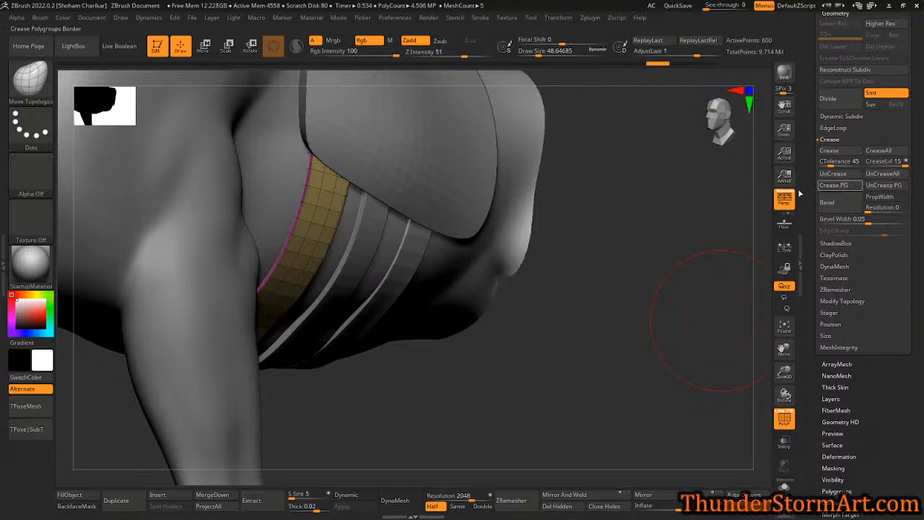
# - Divide the creased strap to subdivision level 3 with its wireframe hidden, and set the crease level to 0
pyautogui.hotkey('ctrl', 'd')
pyautogui.hotkey('shift', 'f')
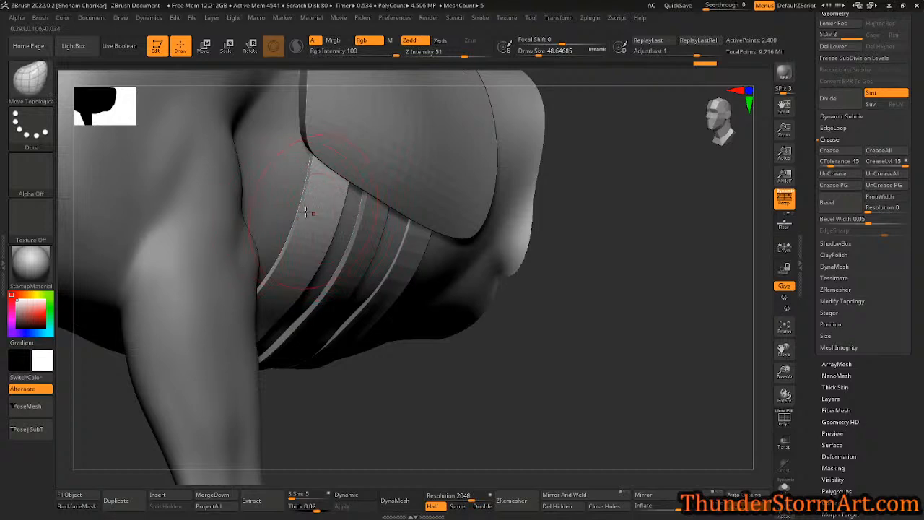
pyautogui.hotkey('ctrl', 'd')
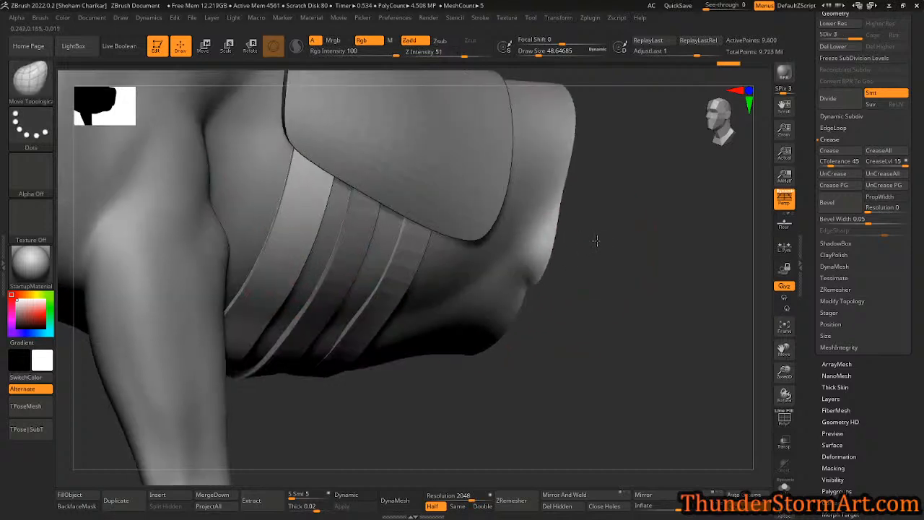
pyautogui.moveTo(892, 161); pyautogui.dragTo(870, 165)
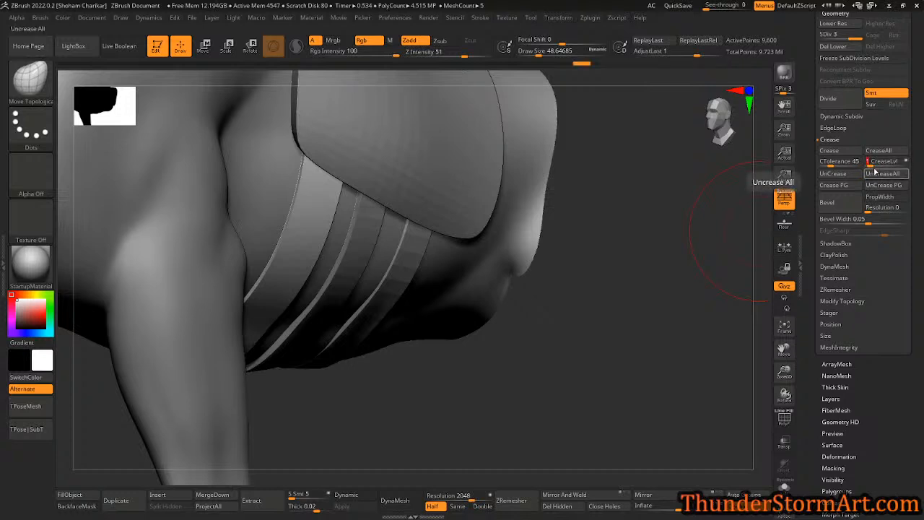
pyautogui.moveTo(870, 166); pyautogui.dragTo(674, 270)
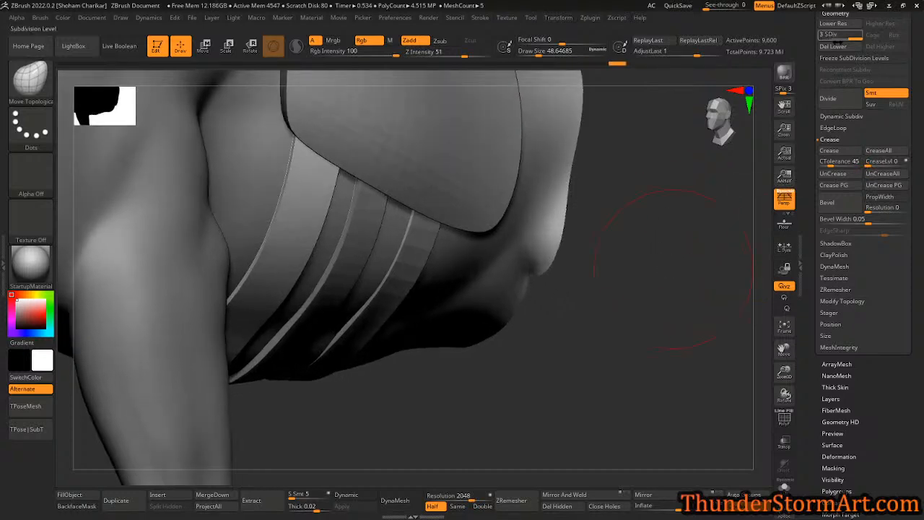
# - Return the strap to subdivision level 1 and delete its higher levels
pyautogui.moveTo(856, 37); pyautogui.dragTo(826, 37)
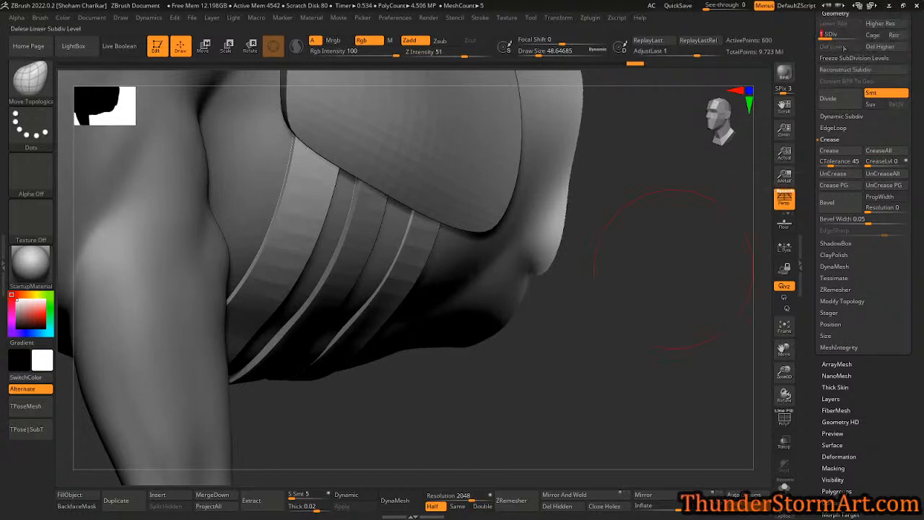
pyautogui.click(879, 48)
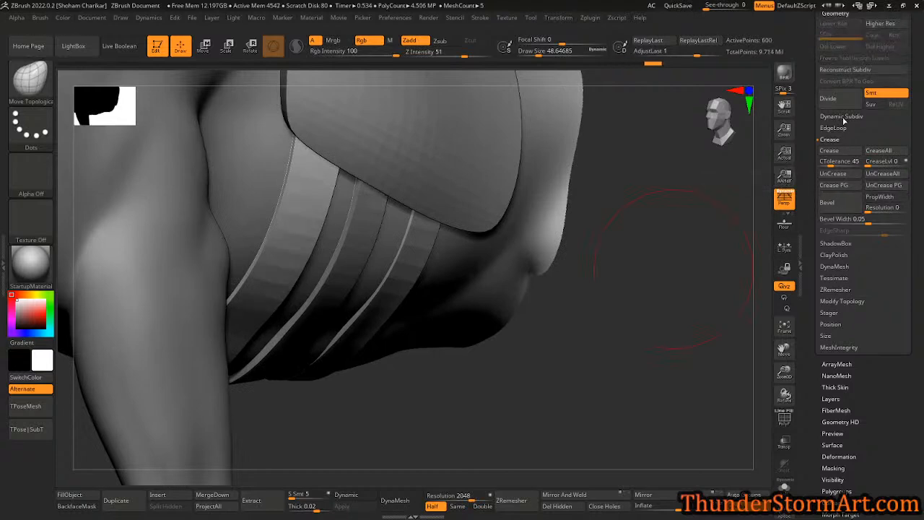
# - Enable Dynamic Subdiv on the front strap with thickness 0 and SmoothSubdiv 3
pyautogui.click(836, 117)
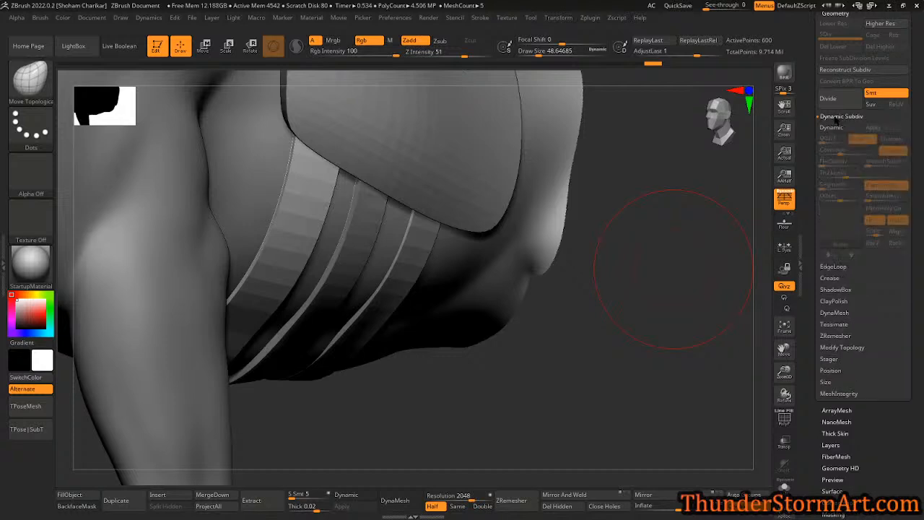
pyautogui.click(832, 128)
pyautogui.moveTo(839, 173); pyautogui.dragTo(823, 176)
pyautogui.click(879, 166)
pyautogui.click(886, 166)
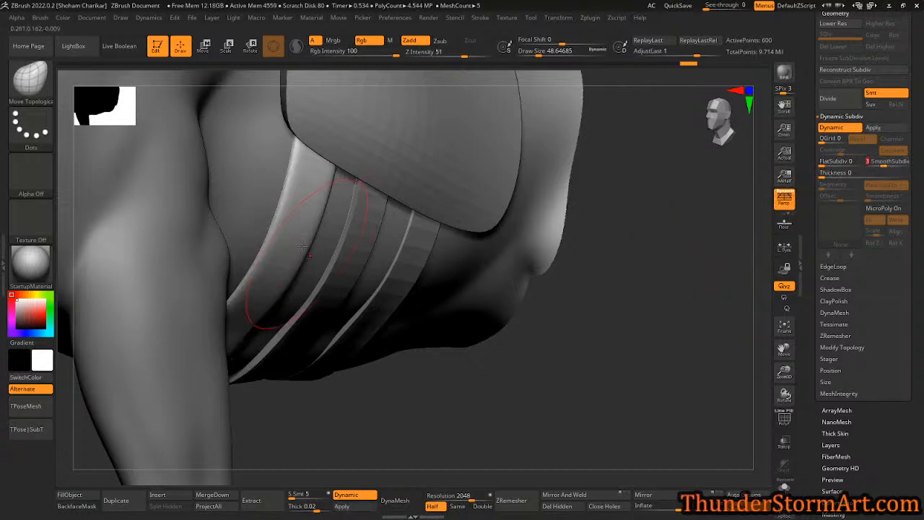
# - Set the strap's crease level to 2 and check its edges from several angles
pyautogui.click(831, 280)
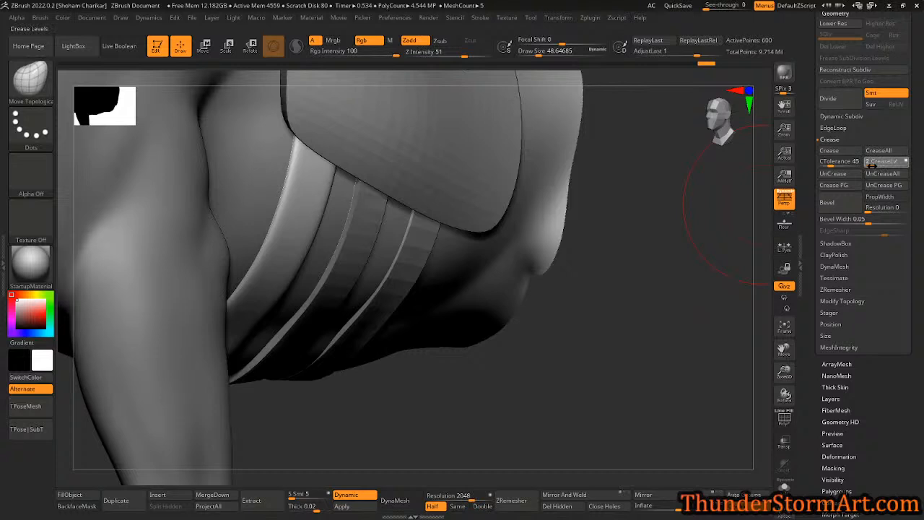
pyautogui.click(872, 166)
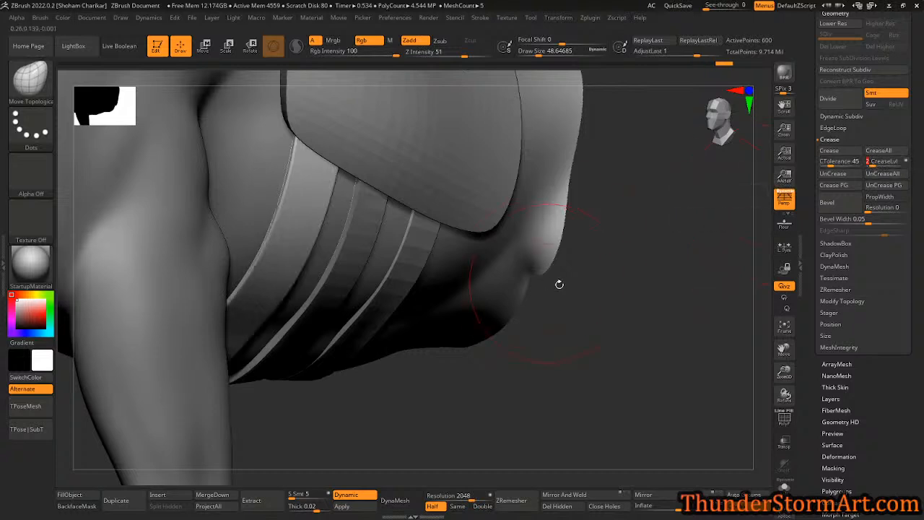
pyautogui.moveTo(547, 283); pyautogui.dragTo(562, 284)
pyautogui.scroll(3, 335, 172)
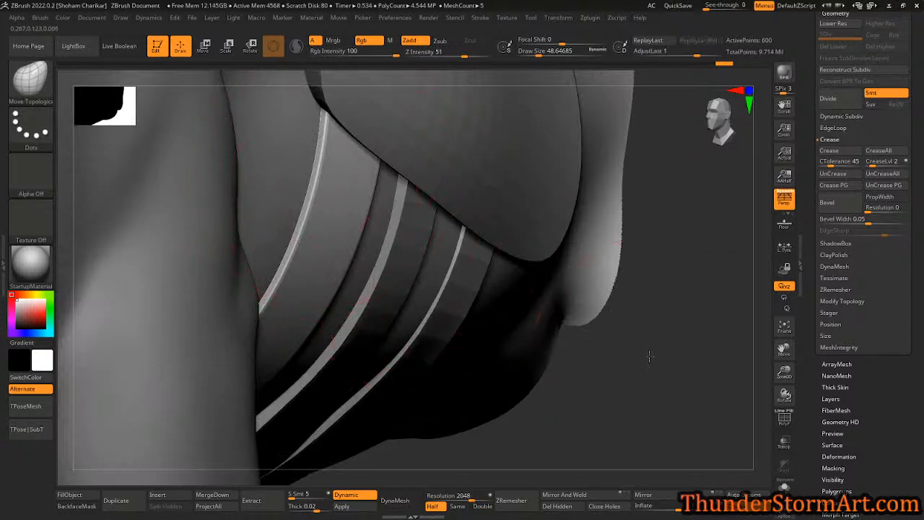
pyautogui.scroll(-5, 463, 254)
pyautogui.moveTo(464, 254)
pyautogui.mouseDown()
pyautogui.moveTo(501, 306)
pyautogui.moveTo(469, 328)
pyautogui.moveTo(385, 210)
pyautogui.mouseUp()
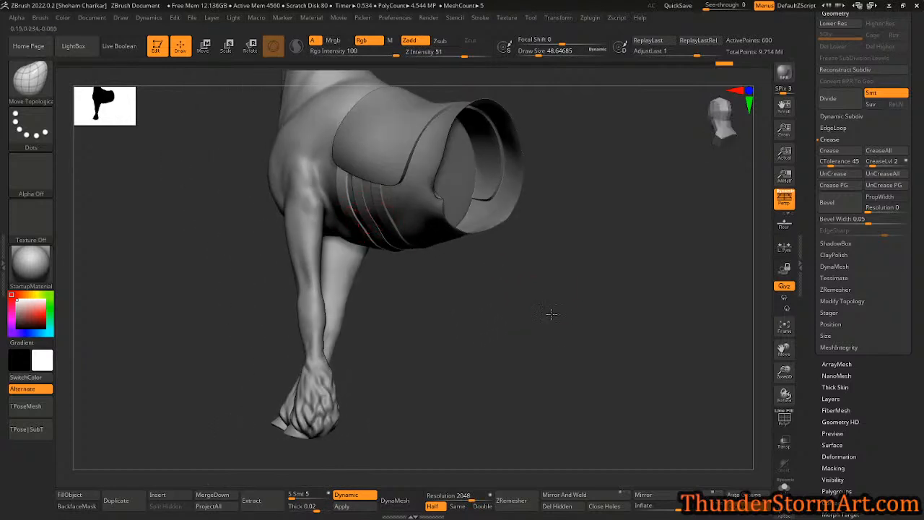
pyautogui.moveTo(552, 290); pyautogui.dragTo(624, 292)
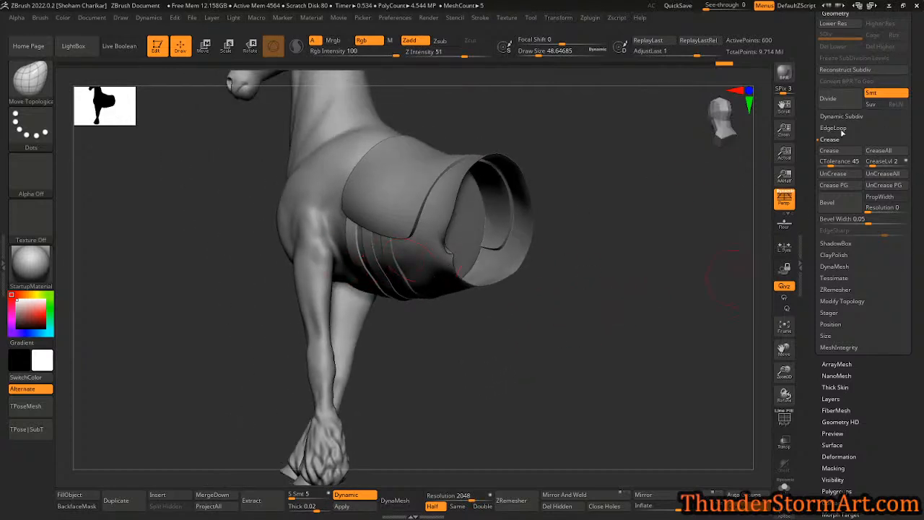
# - Apply the strap's Dynamic Subdiv as real subdivision levels and inspect it against the horse
pyautogui.click(842, 116)
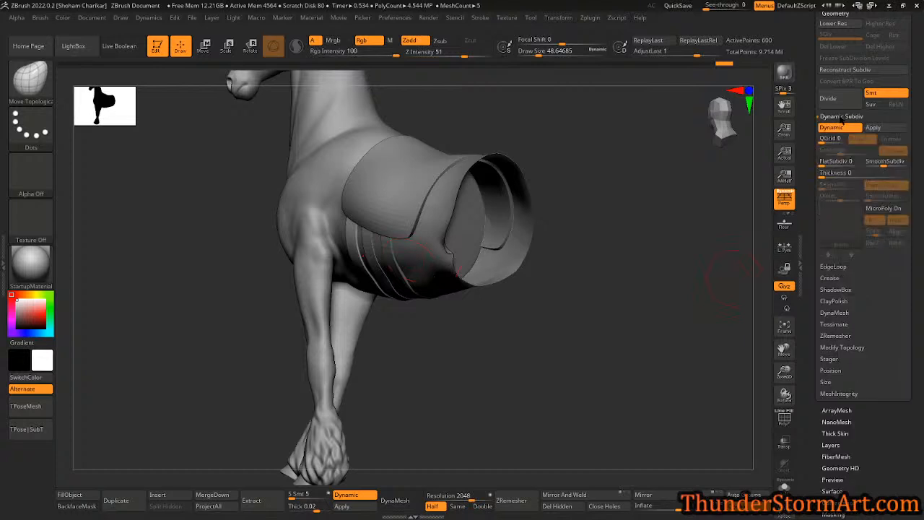
pyautogui.click(874, 128)
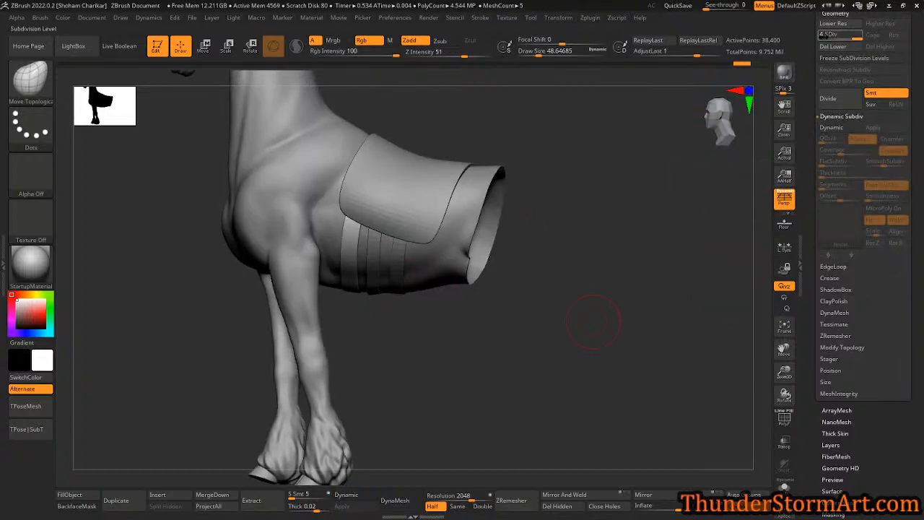
pyautogui.moveTo(402, 328)
pyautogui.mouseDown()
pyautogui.moveTo(441, 378)
pyautogui.moveTo(340, 240)
pyautogui.mouseUp()
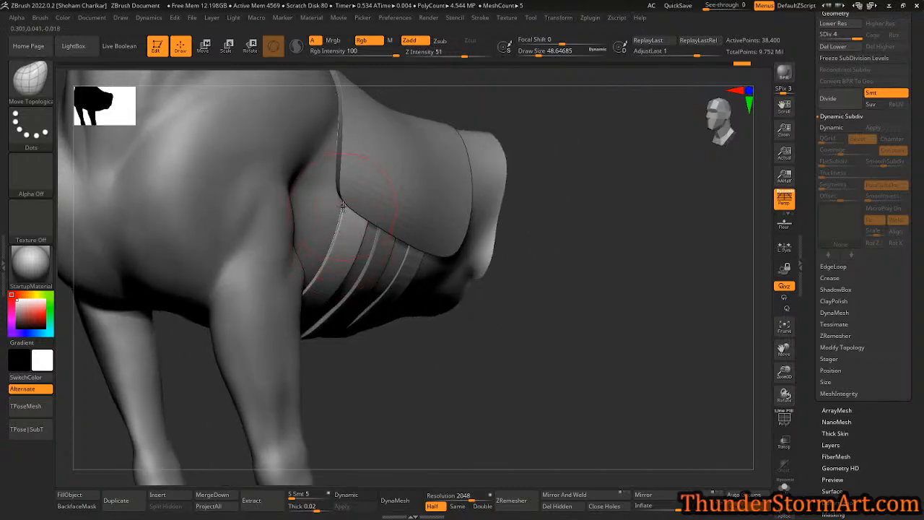
pyautogui.moveTo(609, 323); pyautogui.dragTo(602, 373)
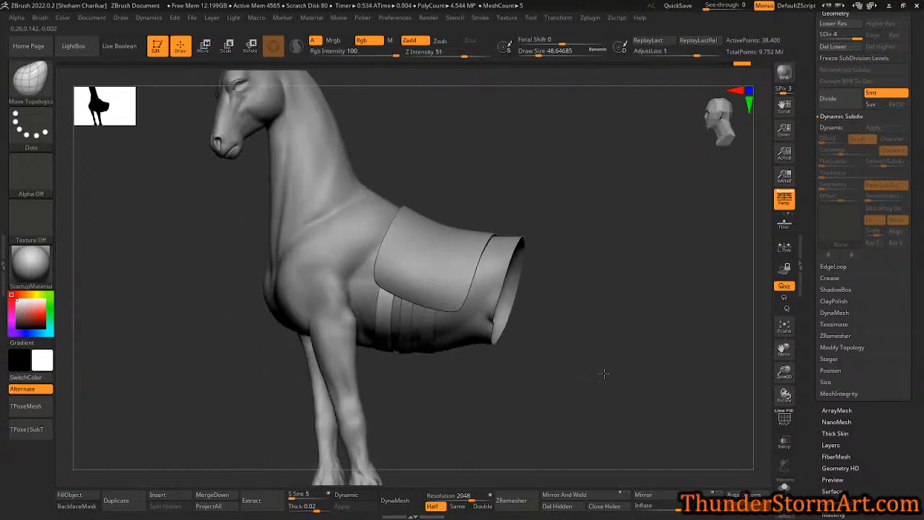
pyautogui.moveTo(599, 288); pyautogui.dragTo(586, 324)
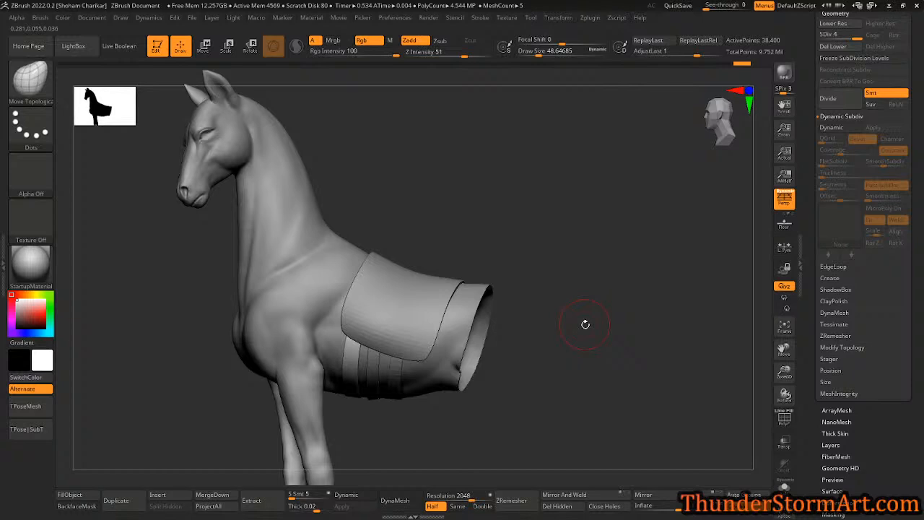
# - Select the horse body subtool and isolate it from the straps and saddle cloth
pyautogui.keyDown('alt'); pyautogui.click(462, 329); pyautogui.keyUp('alt')
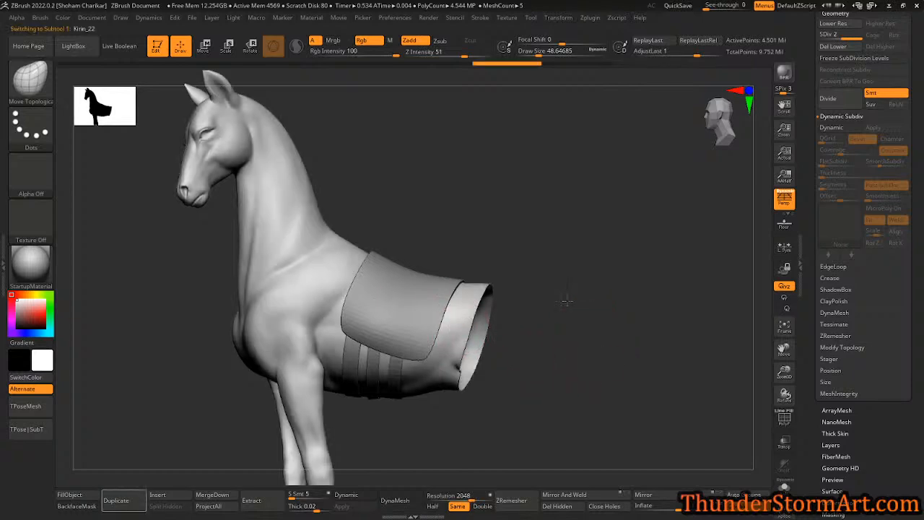
pyautogui.keyDown('alt'); pyautogui.moveTo(610, 375); pyautogui.dragTo(566, 300); pyautogui.keyUp('alt')
pyautogui.moveTo(526, 326); pyautogui.dragTo(543, 332)
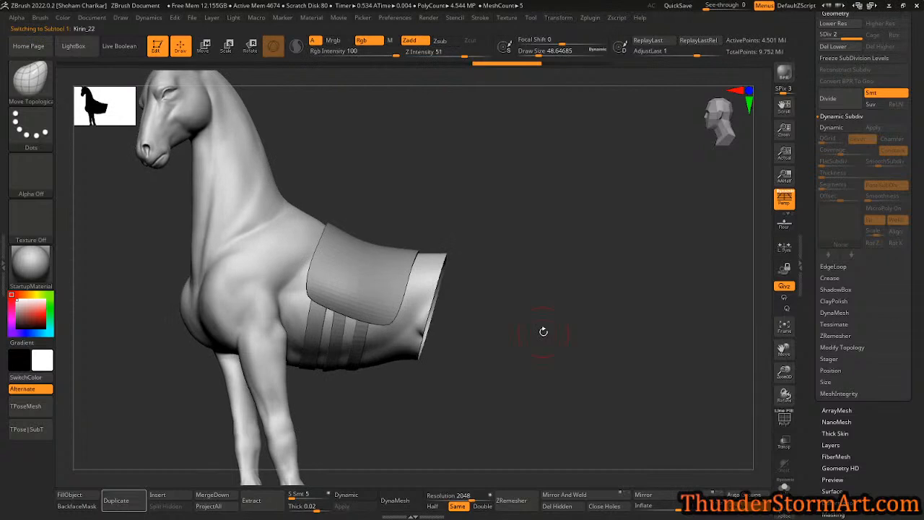
pyautogui.click(787, 489)
# - Try painting freehand masks on the horse's flank and back with MaskPen, and clear them
pyautogui.press('ctrl')
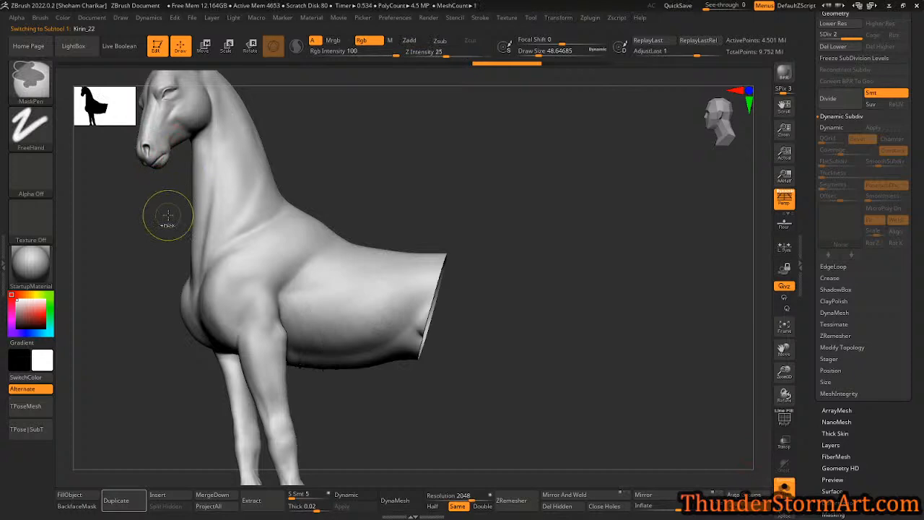
pyautogui.moveTo(347, 274)
pyautogui.keyDown('ctrl'); pyautogui.mouseDown()
pyautogui.moveTo(310, 310)
pyautogui.moveTo(375, 303)
pyautogui.mouseUp(); pyautogui.keyUp('ctrl')
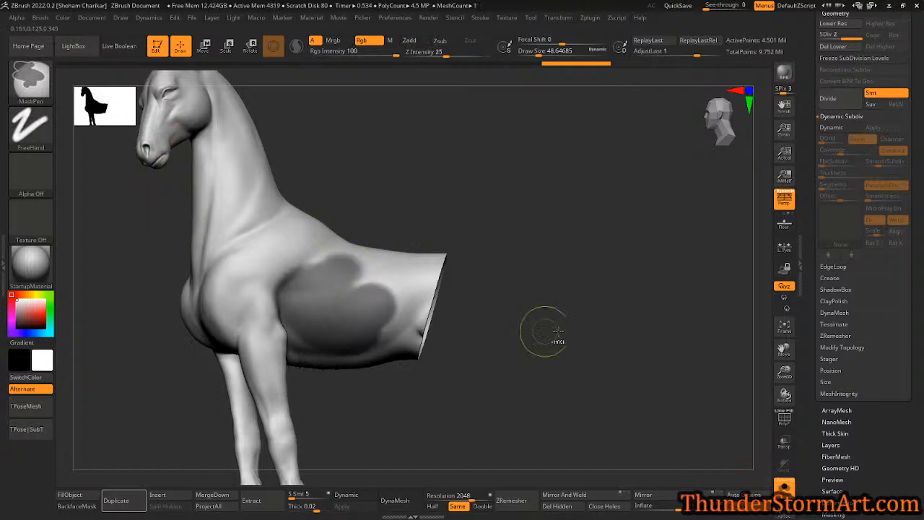
pyautogui.keyDown('ctrl'); pyautogui.moveTo(562, 330); pyautogui.dragTo(567, 338); pyautogui.keyUp('ctrl')
pyautogui.moveTo(311, 230)
pyautogui.keyDown('ctrl'); pyautogui.mouseDown()
pyautogui.moveTo(390, 268)
pyautogui.moveTo(282, 231)
pyautogui.moveTo(268, 253)
pyautogui.mouseUp(); pyautogui.keyUp('ctrl')
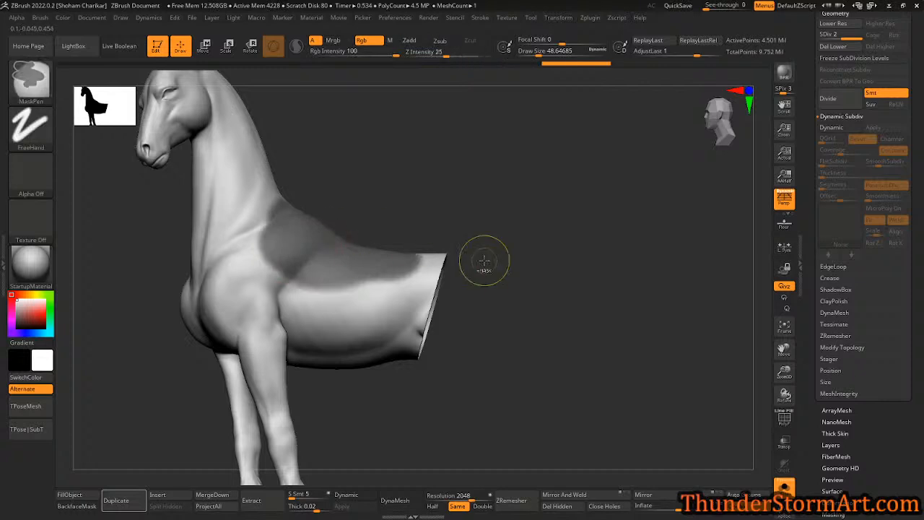
pyautogui.keyDown('ctrl'); pyautogui.moveTo(484, 260); pyautogui.dragTo(489, 264); pyautogui.keyUp('ctrl')
# - Choose the MaskLasso brush for masking and mask a narrow vertical band around the rear of the horse's torso
pyautogui.click(30, 80)
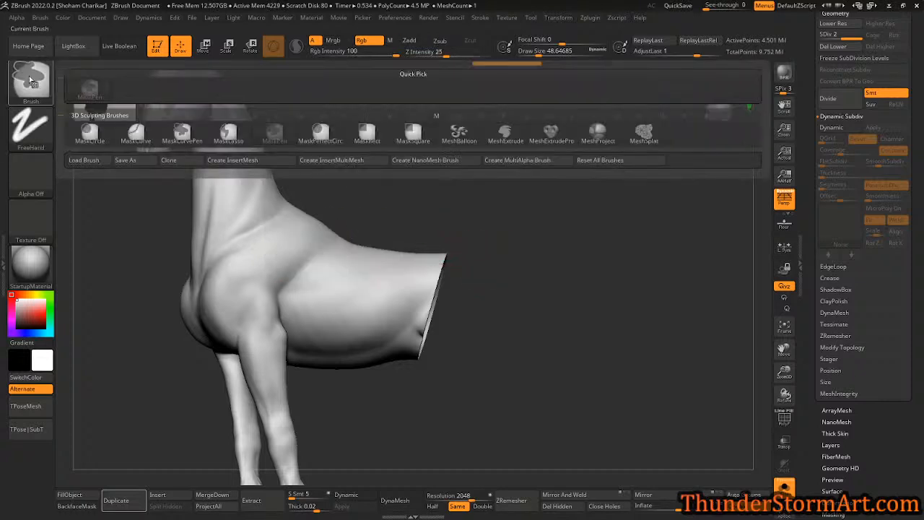
pyautogui.moveTo(228, 134)
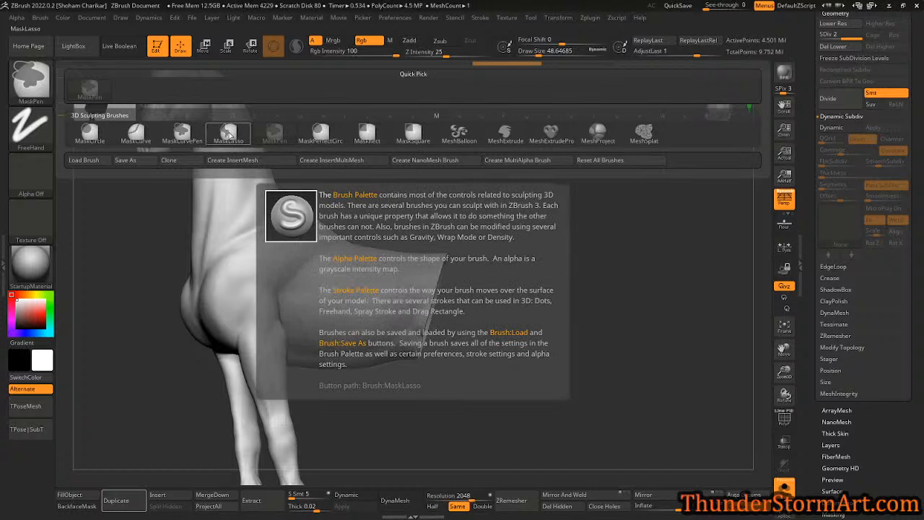
pyautogui.keyDown('ctrl'); pyautogui.click(229, 133); pyautogui.keyUp('ctrl')
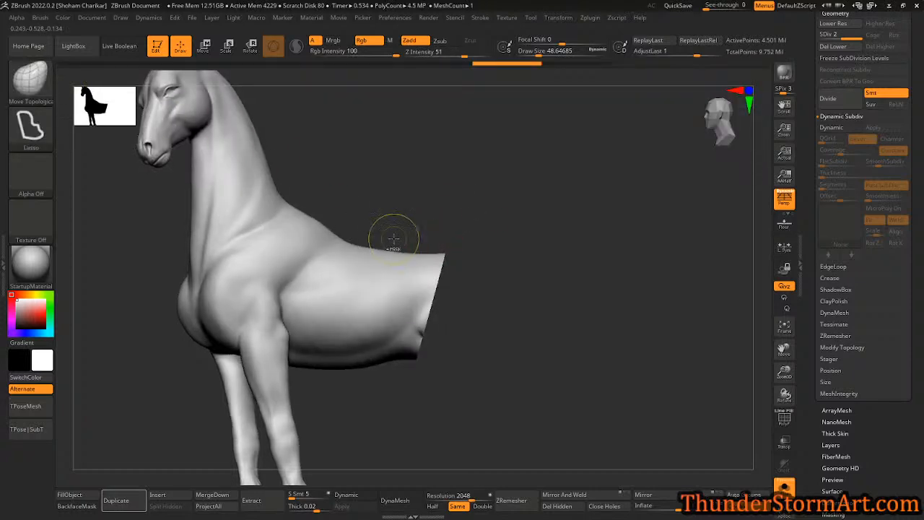
pyautogui.keyDown('ctrl'); pyautogui.moveTo(395, 227); pyautogui.dragTo(353, 426); pyautogui.keyUp('ctrl')
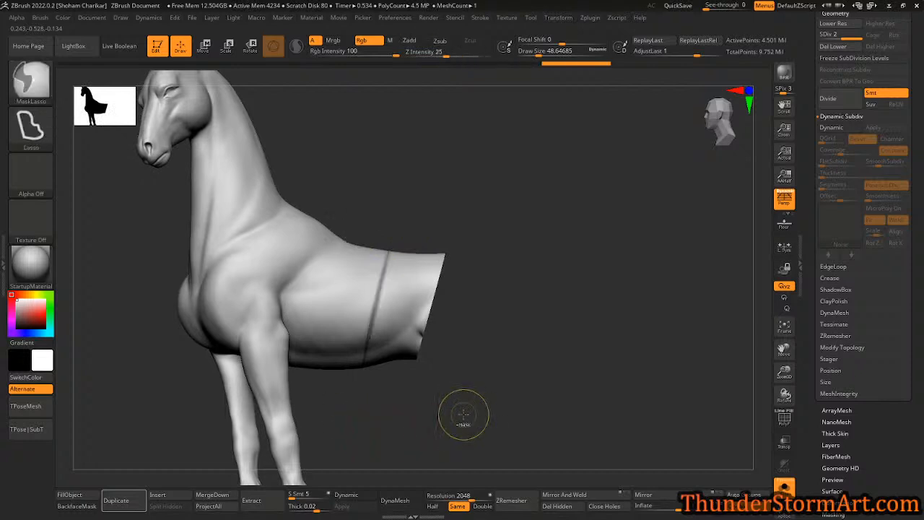
# - Undo the thin mask band and mask a wider vertical band around the rear of the horse's torso with MaskLasso
pyautogui.hotkey('ctrl', 'z')
pyautogui.moveTo(400, 206)
pyautogui.keyDown('ctrl'); pyautogui.mouseDown()
pyautogui.moveTo(372, 395)
pyautogui.moveTo(480, 218)
pyautogui.mouseUp(); pyautogui.keyUp('ctrl')
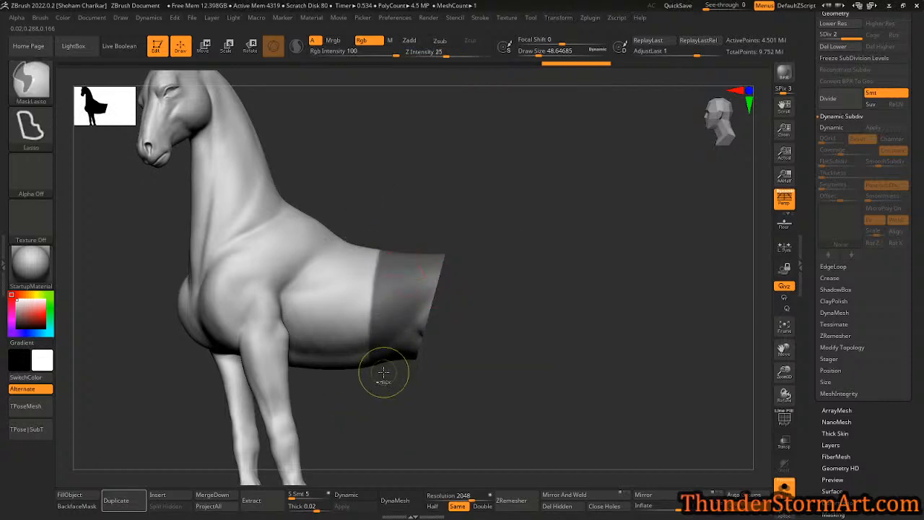
pyautogui.moveTo(389, 372)
pyautogui.keyDown('ctrl'); pyautogui.mouseDown()
pyautogui.moveTo(394, 234)
pyautogui.moveTo(430, 417)
pyautogui.moveTo(460, 393)
pyautogui.moveTo(429, 388)
pyautogui.moveTo(509, 387)
pyautogui.moveTo(342, 303)
pyautogui.mouseUp(); pyautogui.keyUp('ctrl')
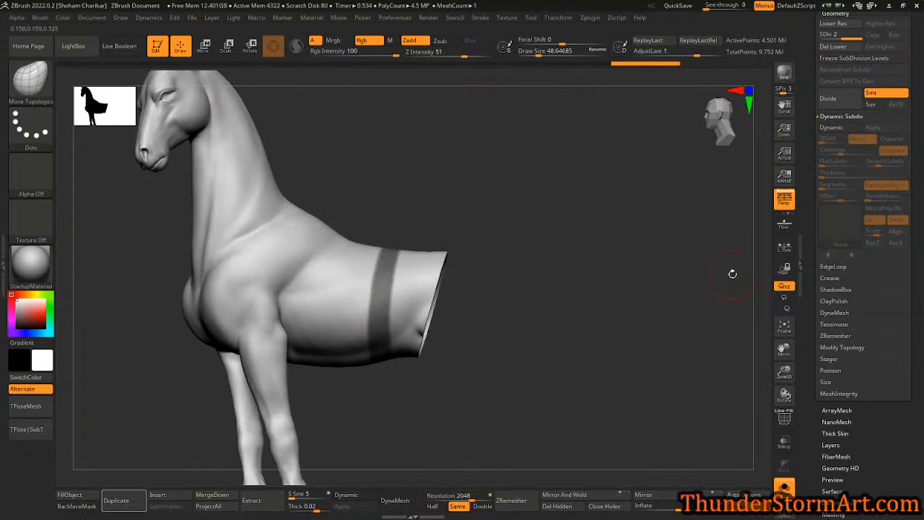
# - Lower the horse body to its lowest subdivision level and check the masked band
pyautogui.scroll(5, 852, 144)
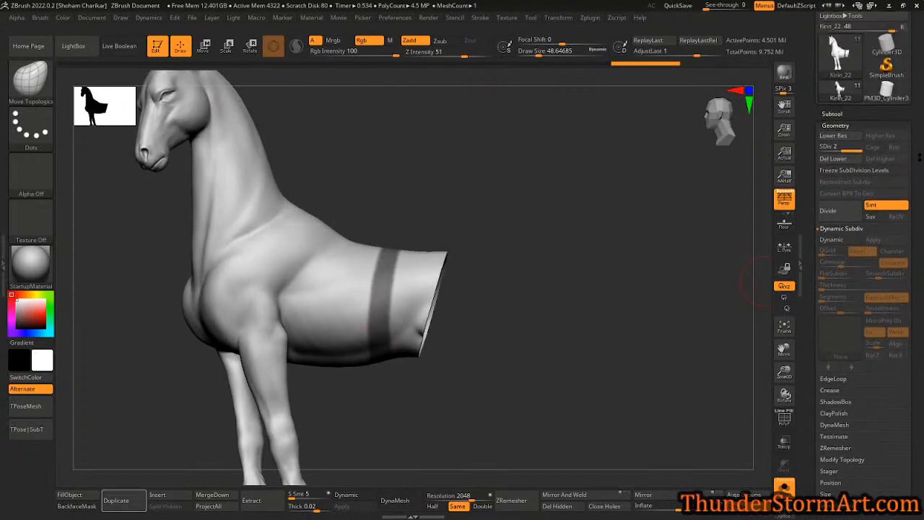
pyautogui.hotkey('shift', 'd')
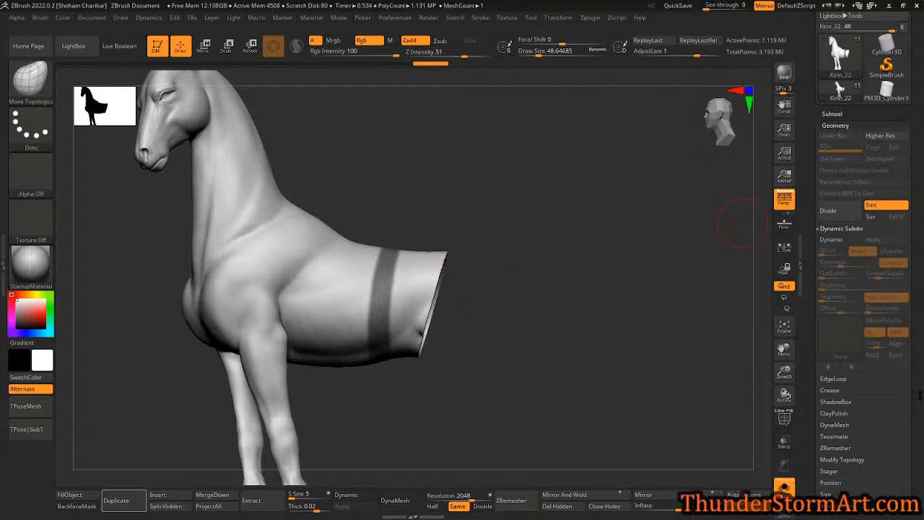
pyautogui.scroll(-3, 918, 389)
pyautogui.moveTo(545, 315); pyautogui.dragTo(493, 325)
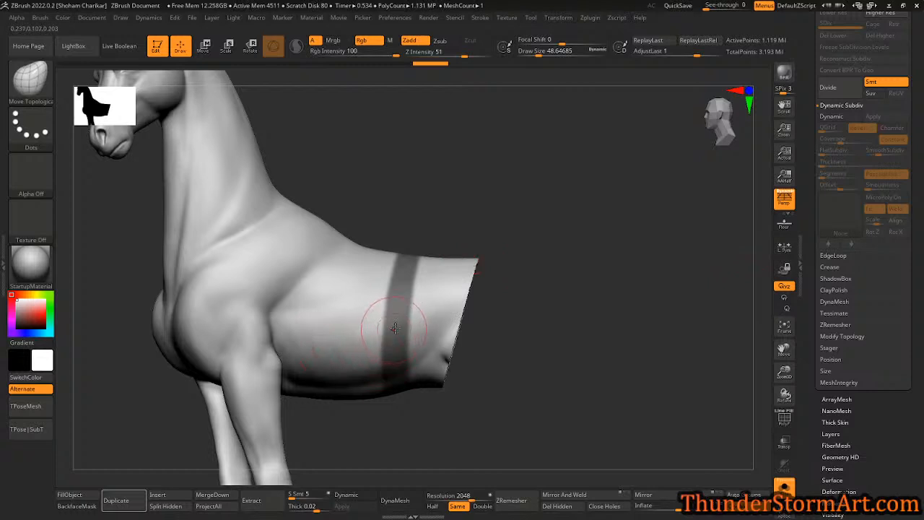
# - Open the subtool list and reduce its visible count to 6
pyautogui.moveTo(923, 136)
pyautogui.mouseDown()
pyautogui.moveTo(921, 153)
pyautogui.moveTo(921, 132)
pyautogui.mouseUp()
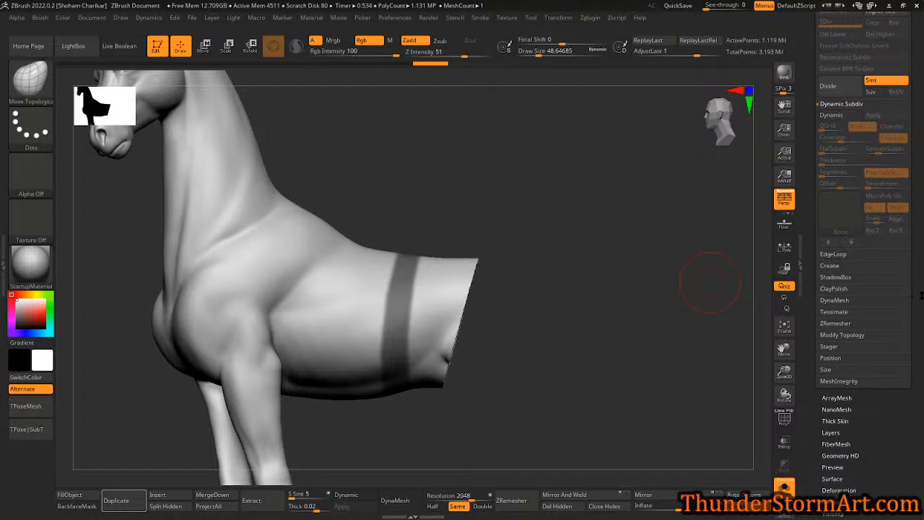
pyautogui.moveTo(922, 295); pyautogui.dragTo(922, 445)
pyautogui.click(835, 139)
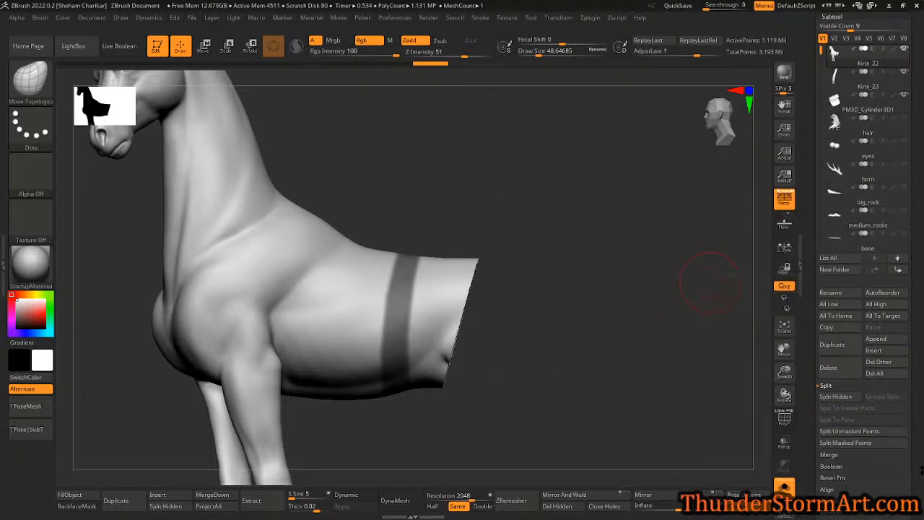
pyautogui.moveTo(919, 472); pyautogui.dragTo(919, 477)
pyautogui.click(845, 34)
pyautogui.moveTo(845, 33); pyautogui.dragTo(840, 34)
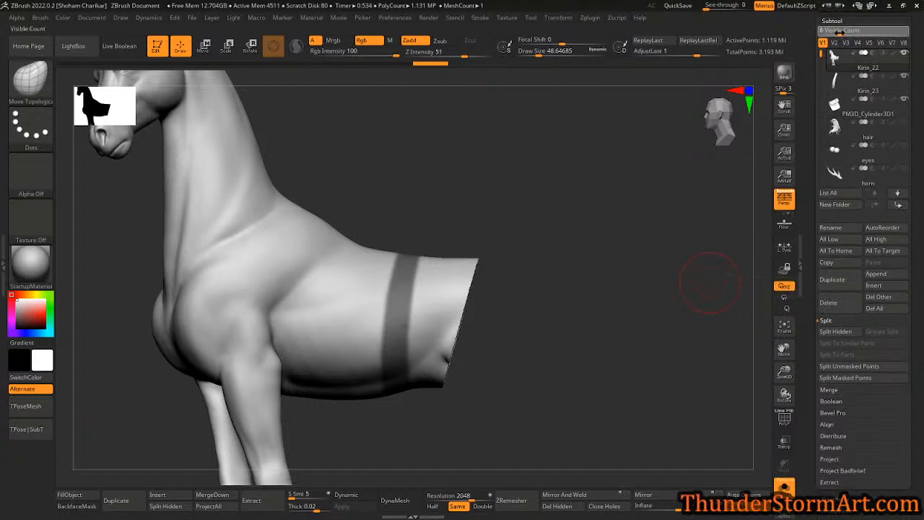
# - Preview an Extract of the masked band at thickness 0.02 and inspect it from behind
pyautogui.click(830, 483)
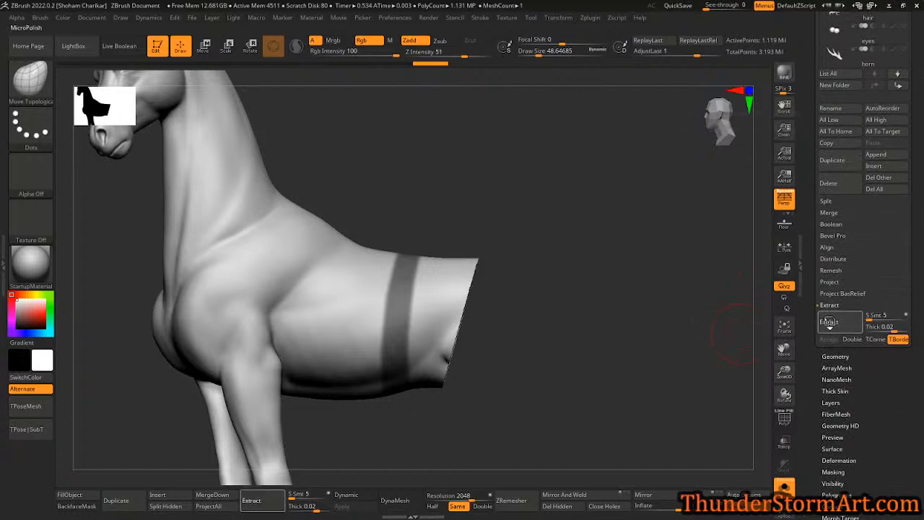
pyautogui.click(829, 322)
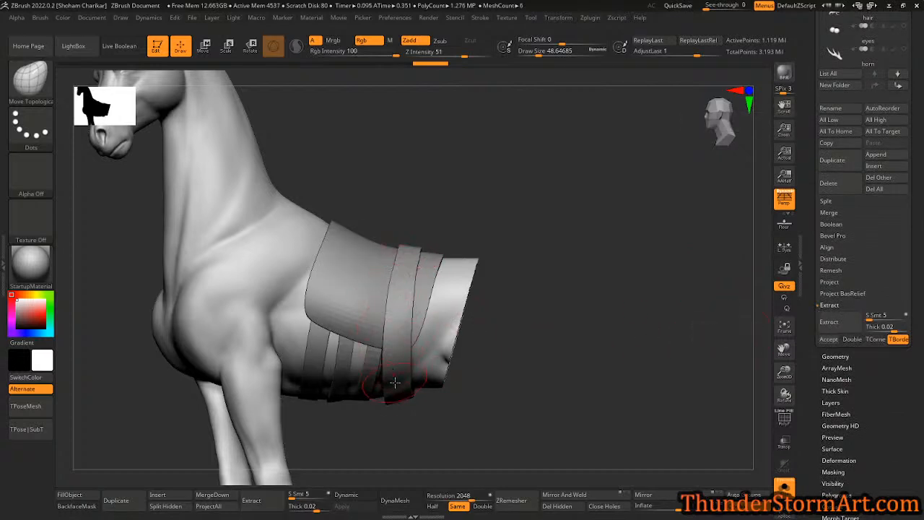
pyautogui.moveTo(585, 356); pyautogui.dragTo(555, 356)
pyautogui.click(830, 323)
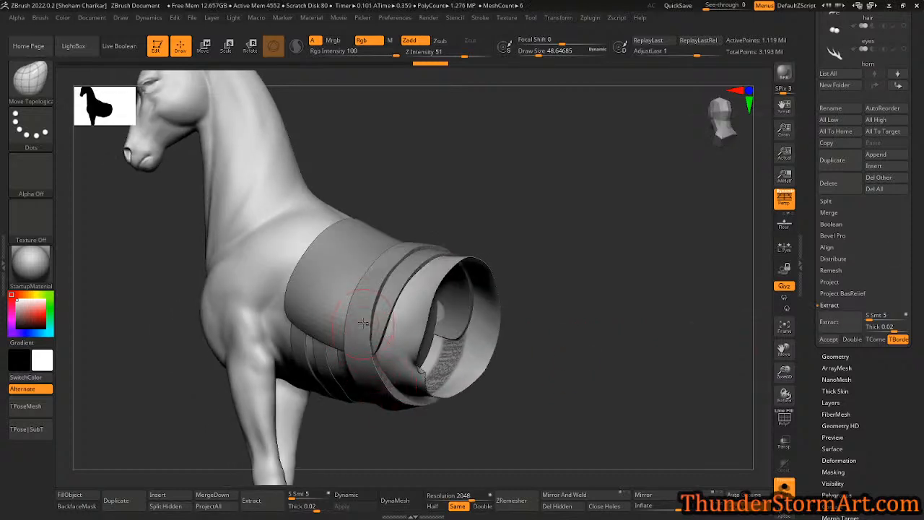
pyautogui.moveTo(555, 408); pyautogui.dragTo(574, 375)
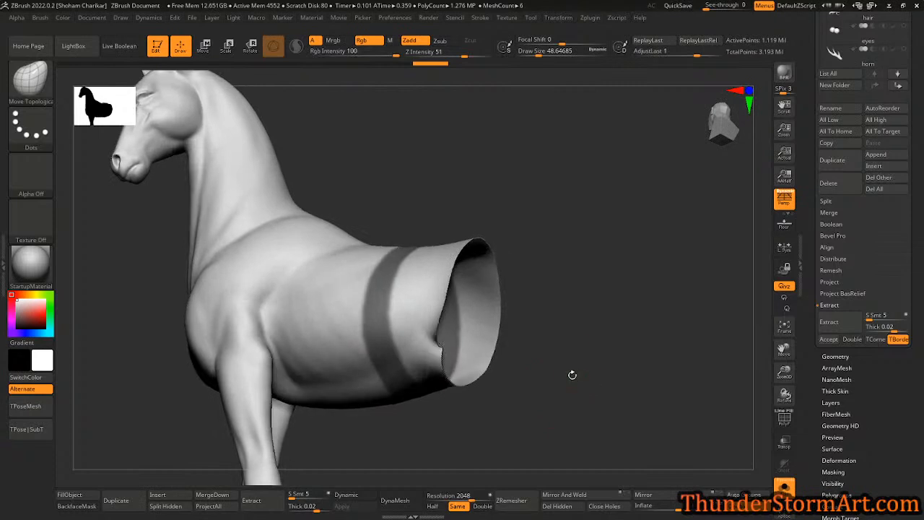
pyautogui.click(831, 339)
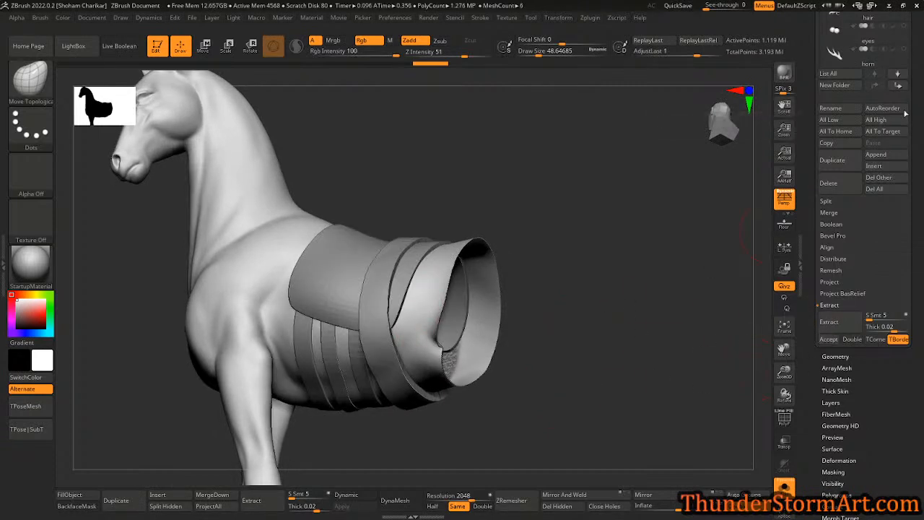
# - Hide the saddle cloth and preview the Extract of the masked band without it
pyautogui.moveTo(922, 112); pyautogui.dragTo(914, 177)
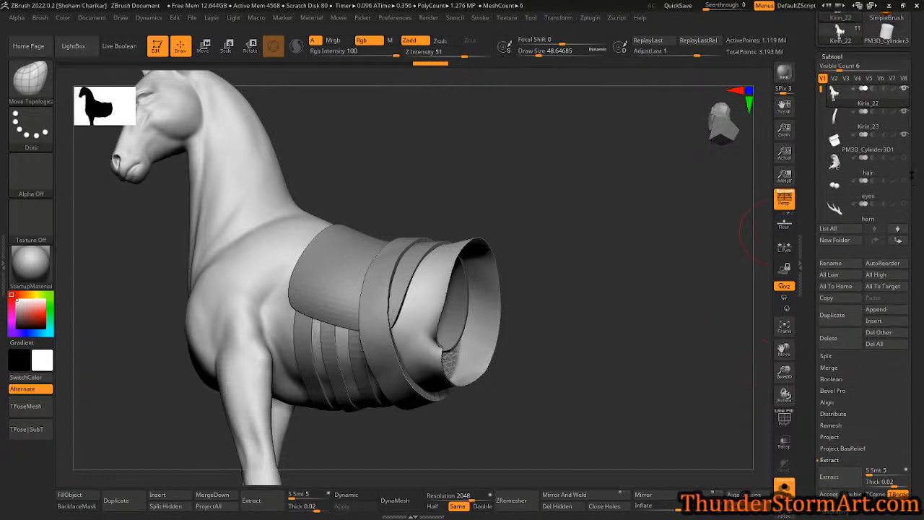
pyautogui.click(904, 135)
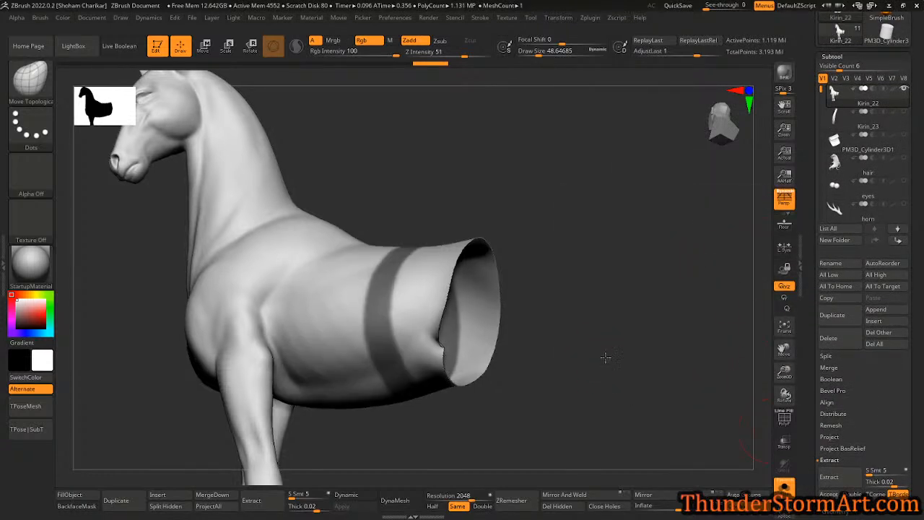
pyautogui.moveTo(603, 357); pyautogui.dragTo(635, 361)
pyautogui.click(829, 477)
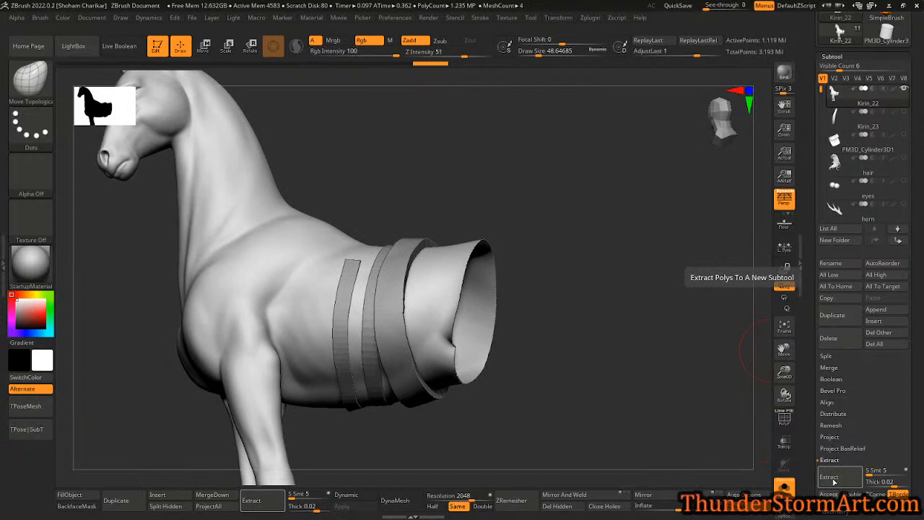
# - Hide the existing strap subtool PM3D_Cylinder3D1_1 and reselect the Kirin_22 horse body
pyautogui.moveTo(821, 88); pyautogui.dragTo(821, 171)
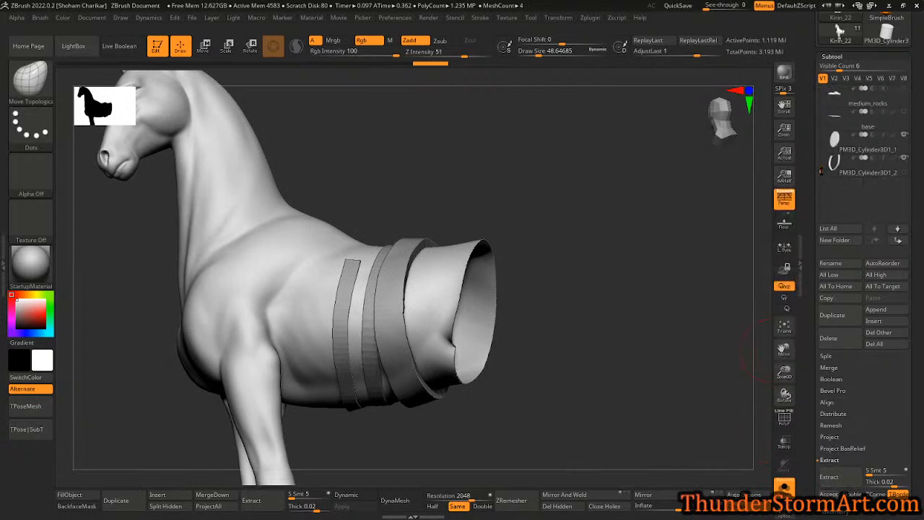
pyautogui.click(902, 150)
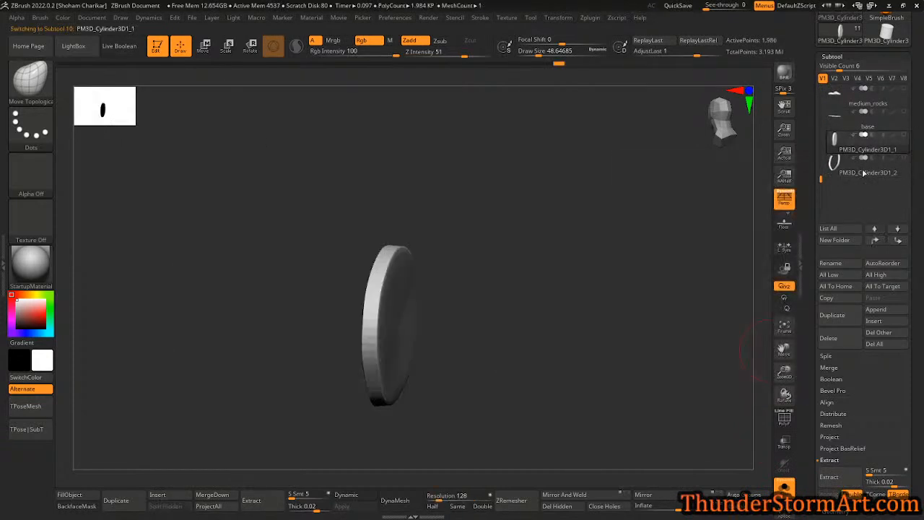
pyautogui.moveTo(822, 179); pyautogui.dragTo(821, 88)
pyautogui.click(866, 94)
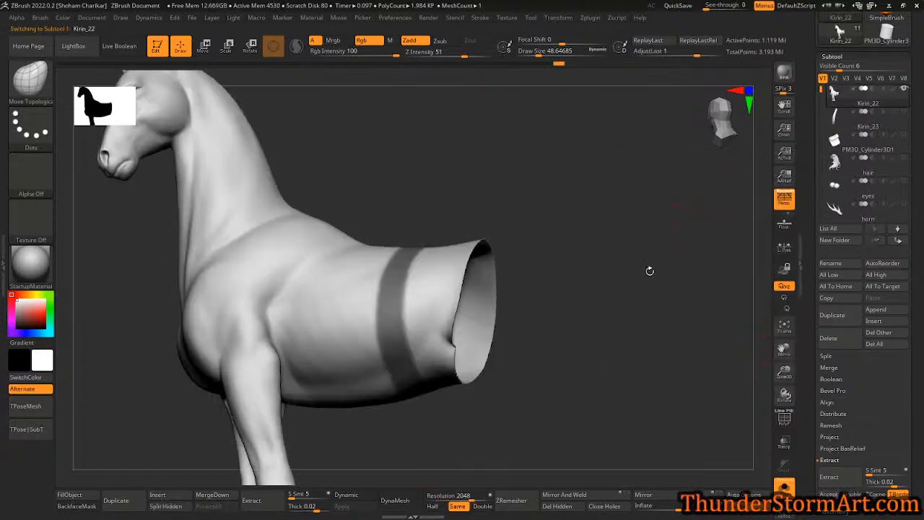
# - Make the saddle cloth visible again and turn off Solo mode for the horse body
pyautogui.moveTo(632, 324)
pyautogui.mouseDown()
pyautogui.moveTo(640, 274)
pyautogui.moveTo(647, 313)
pyautogui.mouseUp()
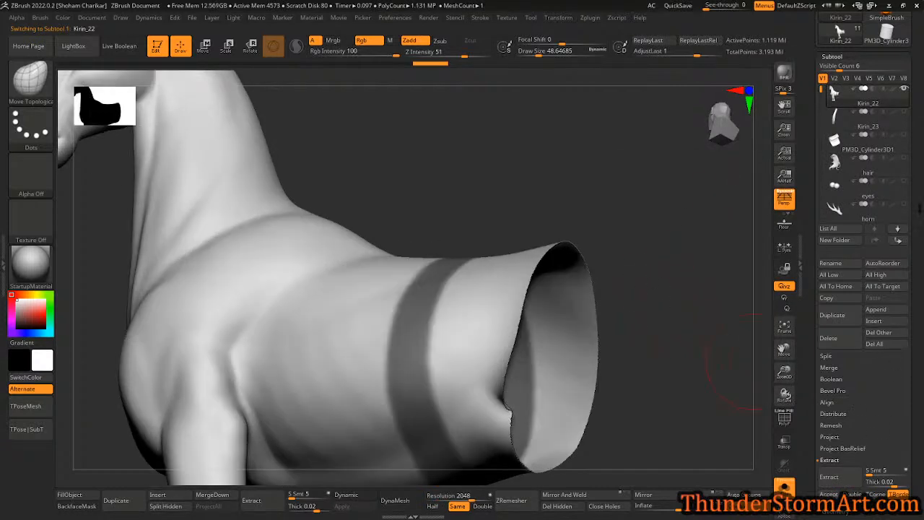
pyautogui.moveTo(919, 201); pyautogui.dragTo(920, 227)
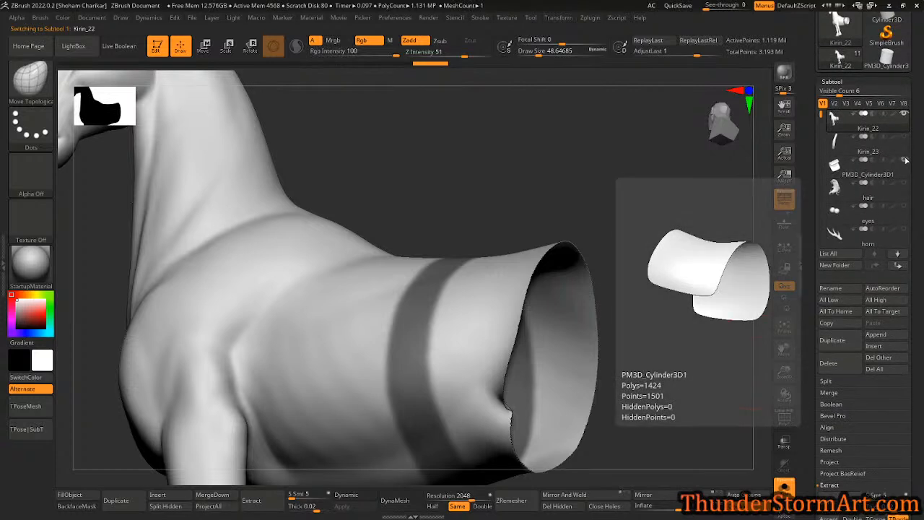
pyautogui.moveTo(675, 318); pyautogui.dragTo(709, 379)
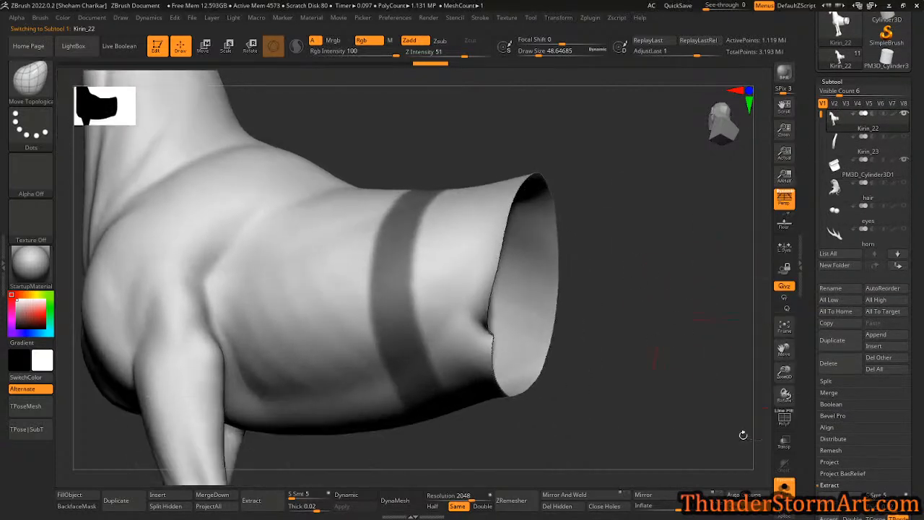
pyautogui.click(784, 489)
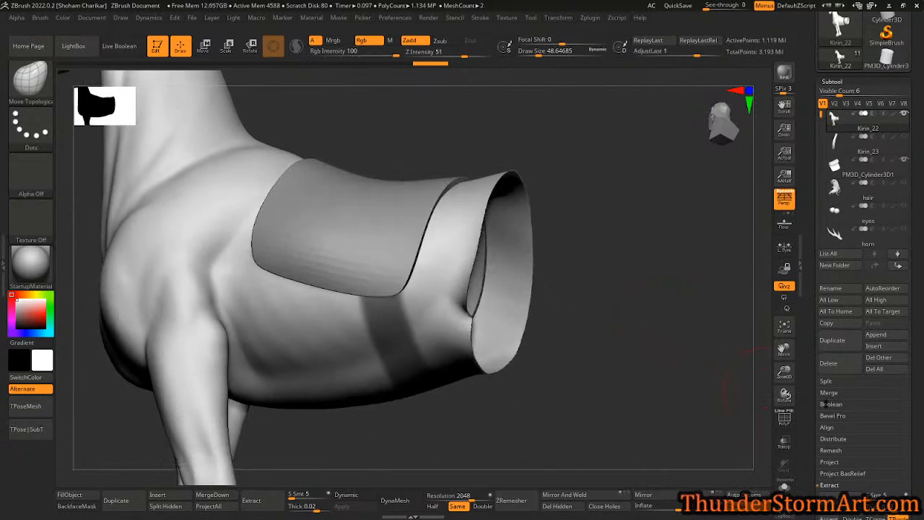
# - Set the Extract thickness to 0.01 and preview the strap over the saddle cloth
pyautogui.click(842, 497)
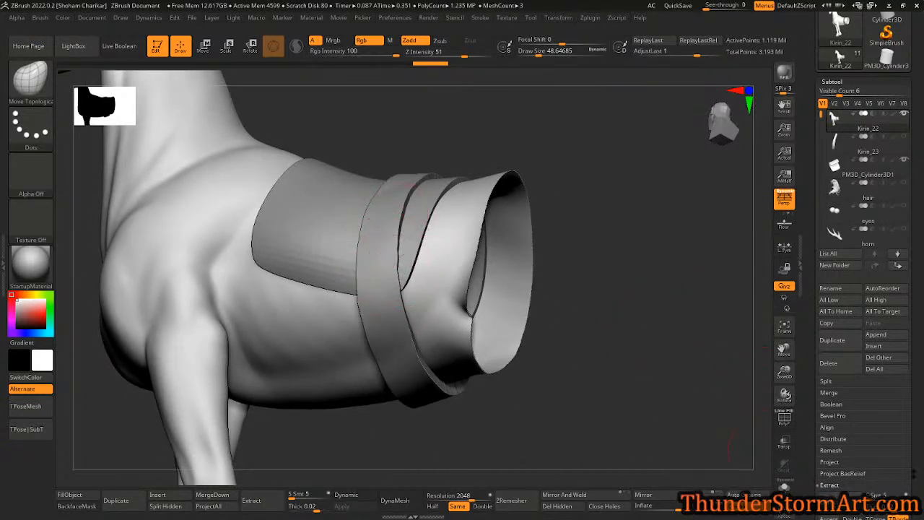
pyautogui.scroll(-4, 895, 463)
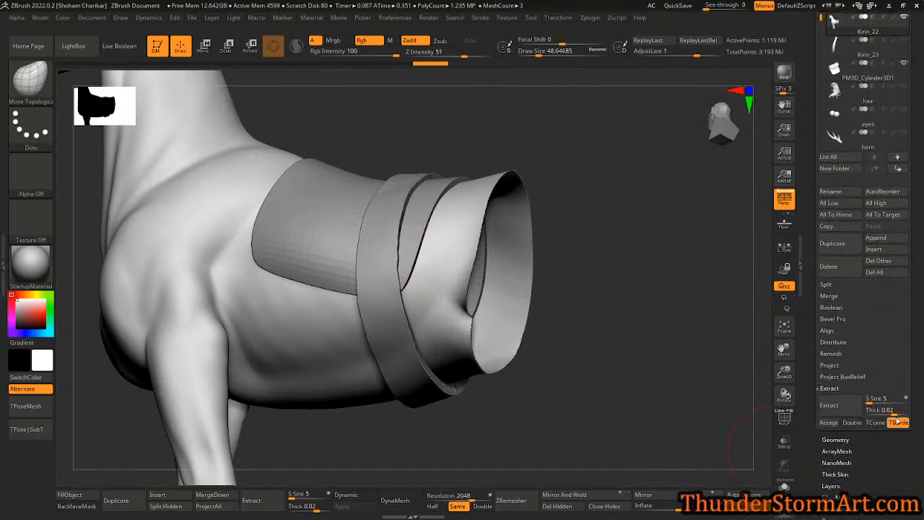
pyautogui.click(881, 409)
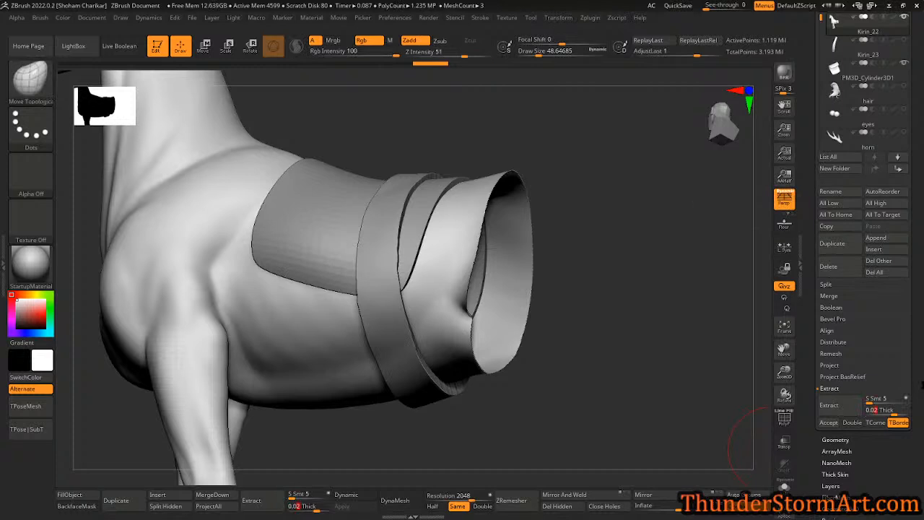
pyautogui.press('Return')
pyautogui.click(831, 405)
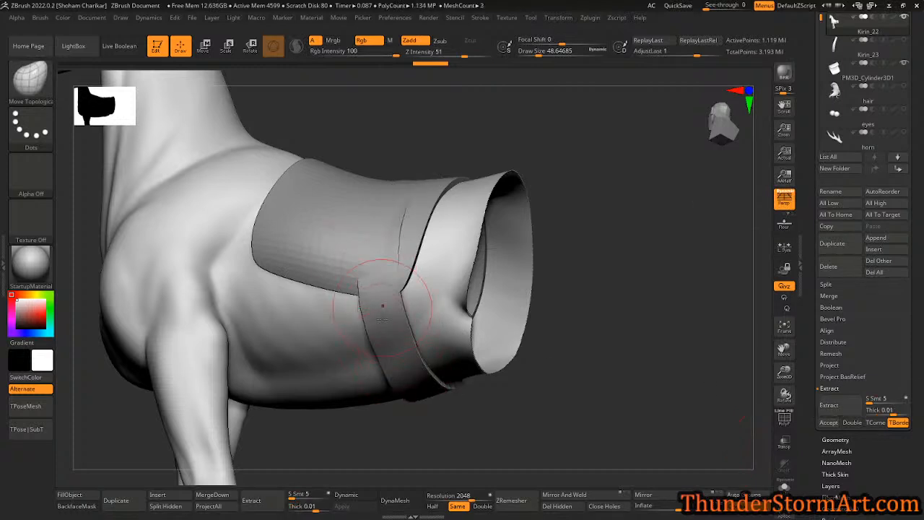
# - Reduce the Extract thickness to 0.008 and preview the thinner strap
pyautogui.click(881, 411)
pyautogui.press('Return')
pyautogui.press('Left')
pyautogui.press('Return')
pyautogui.click(829, 405)
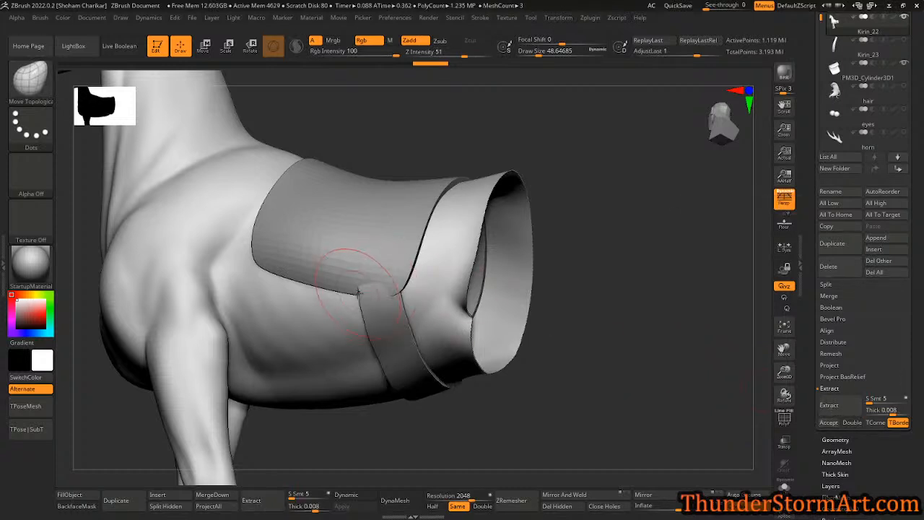
# - Compare Extract previews of the strap from behind and below with the two S Smt smoothing modes
pyautogui.moveTo(597, 361); pyautogui.dragTo(644, 314)
pyautogui.click(838, 407)
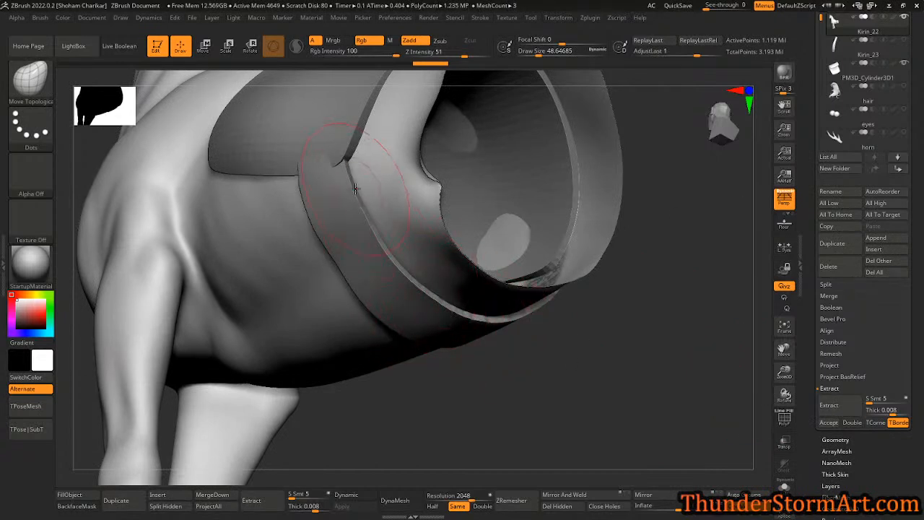
pyautogui.click(908, 399)
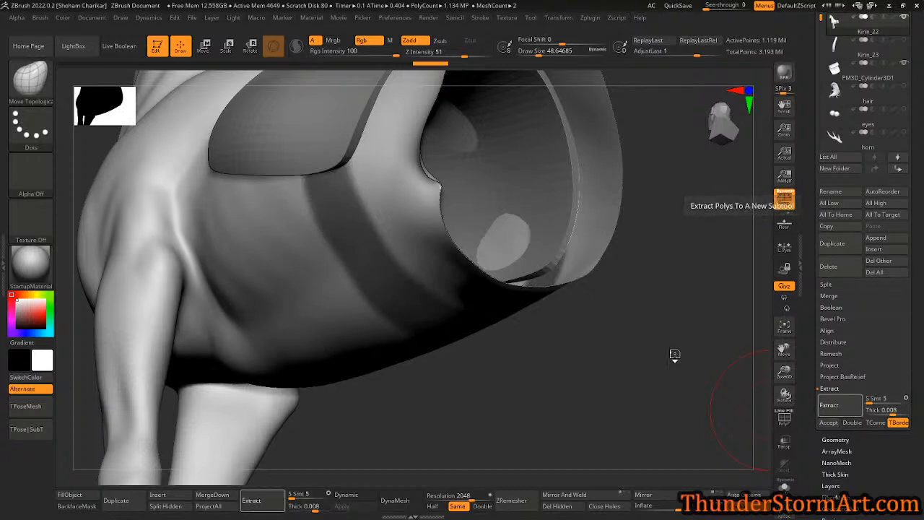
pyautogui.click(829, 405)
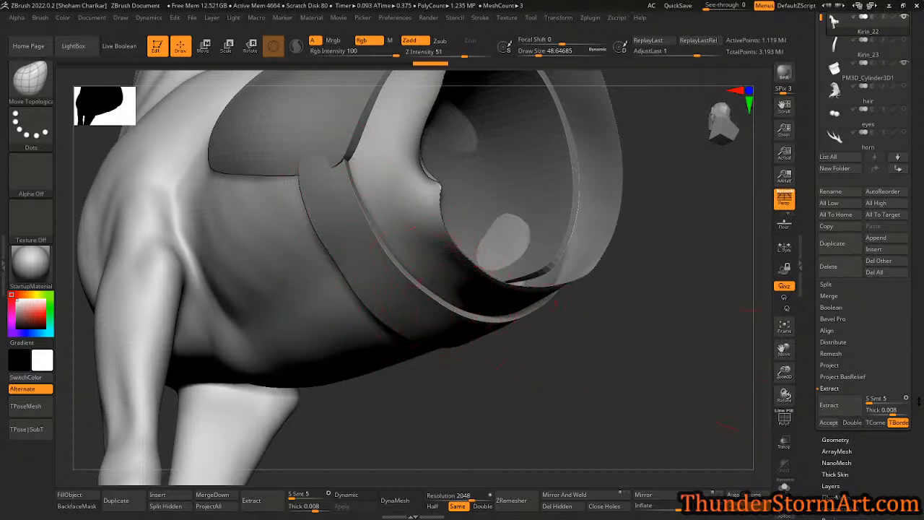
pyautogui.click(830, 405)
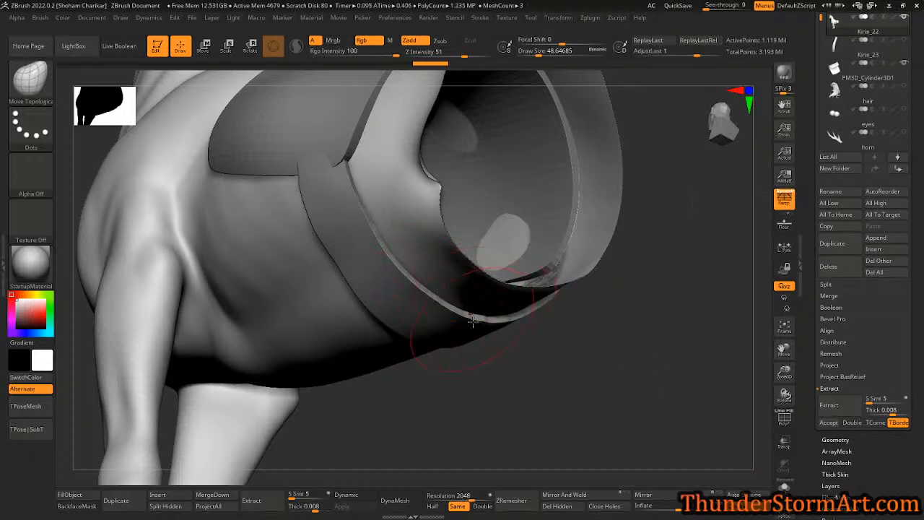
# - Examine the strap's lower edge up close, switch the S Smt smoothing mode to the open circle, and preview the Extract again
pyautogui.keyDown('alt'); pyautogui.moveTo(609, 373); pyautogui.dragTo(375, 121); pyautogui.keyUp('alt')
pyautogui.moveTo(620, 410); pyautogui.dragTo(648, 369)
pyautogui.click(823, 408)
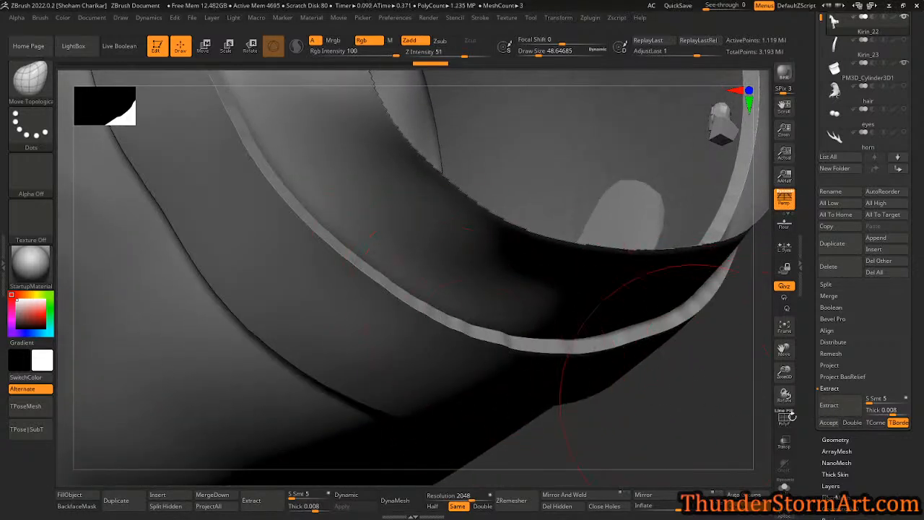
pyautogui.click(907, 401)
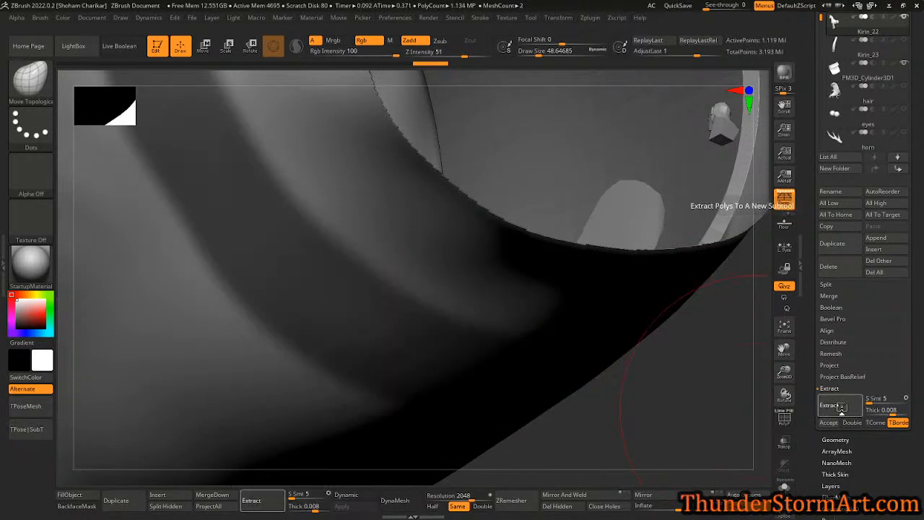
pyautogui.click(841, 410)
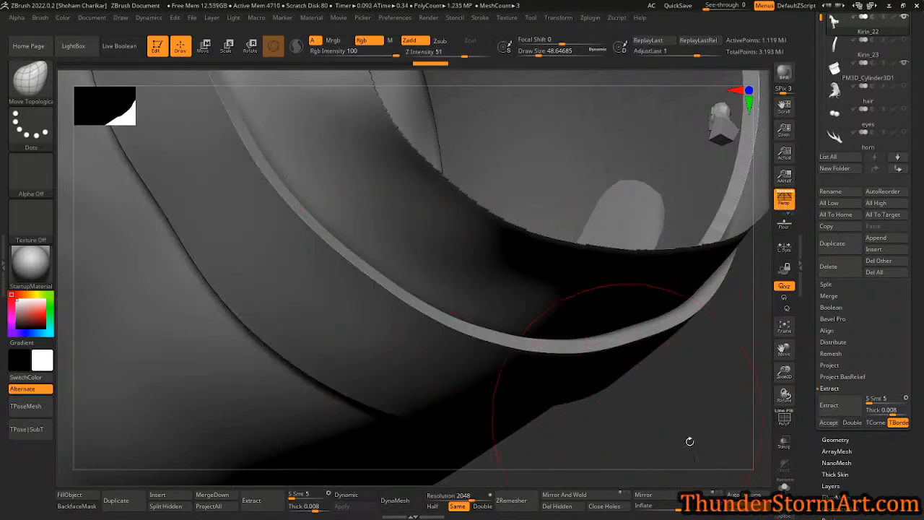
# - Accept the extracted strap as a new subtool and clear the band mask from the Kirin_22 body
pyautogui.click(829, 423)
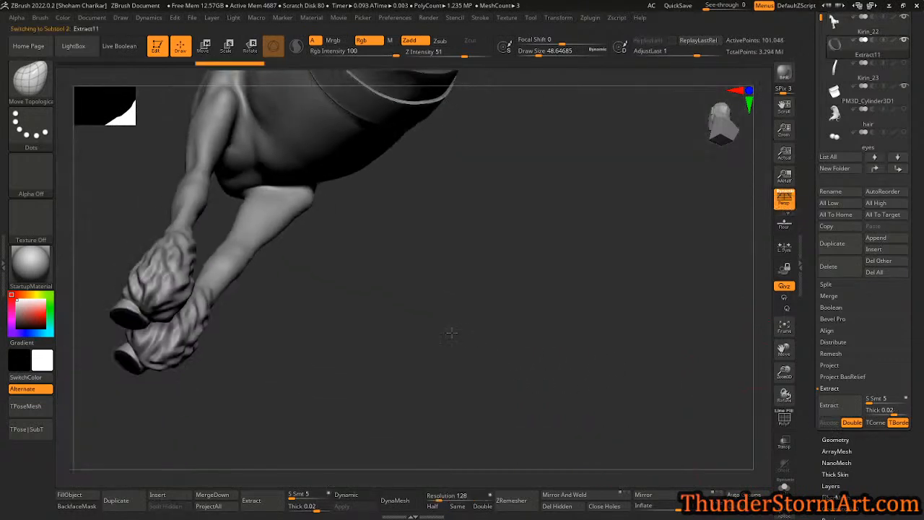
pyautogui.moveTo(451, 333); pyautogui.dragTo(219, 290)
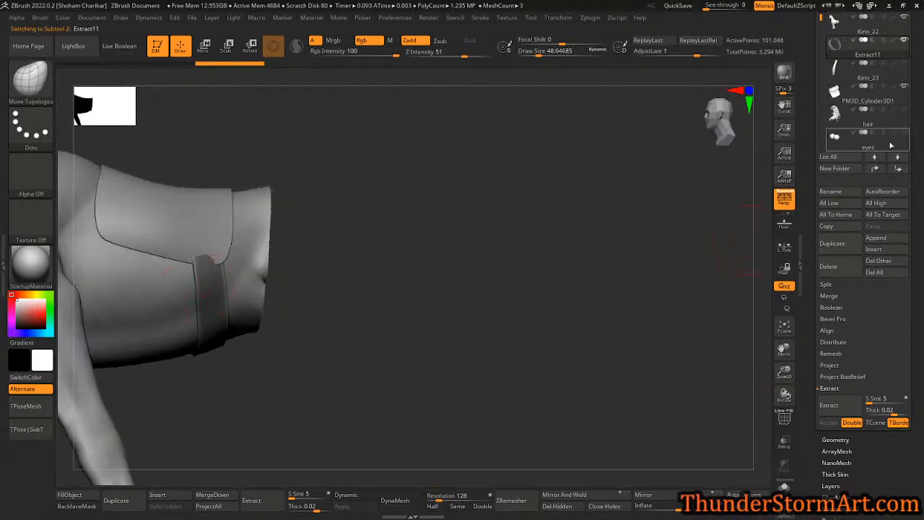
pyautogui.scroll(3, 855, 162)
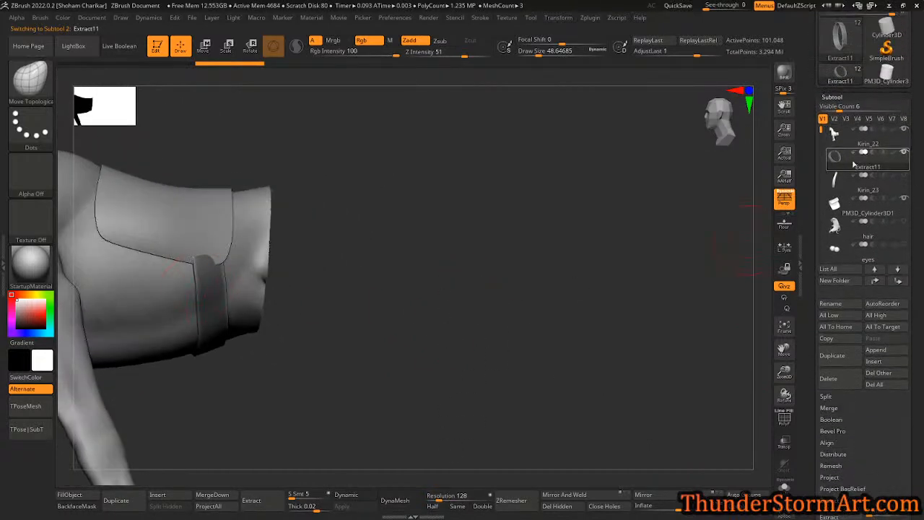
pyautogui.press('ctrl')
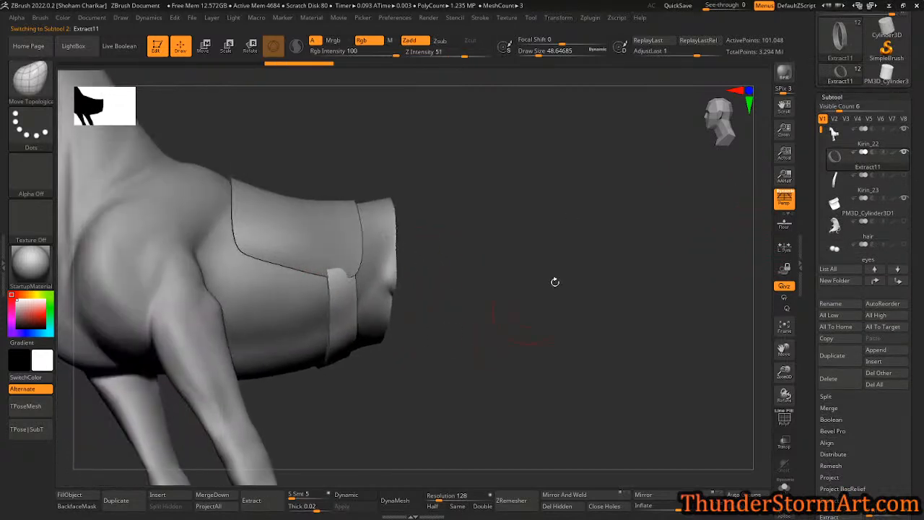
pyautogui.click(834, 135)
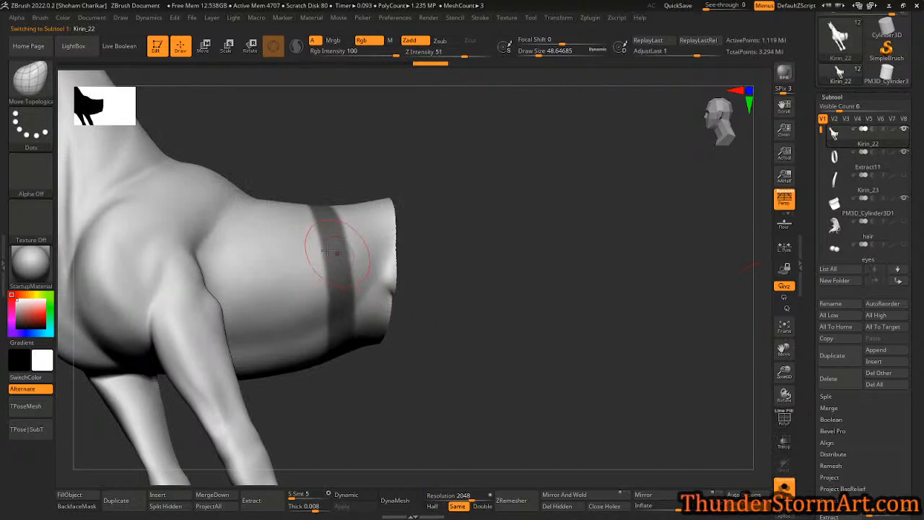
pyautogui.keyDown('ctrl'); pyautogui.moveTo(636, 296); pyautogui.dragTo(694, 305); pyautogui.keyUp('ctrl')
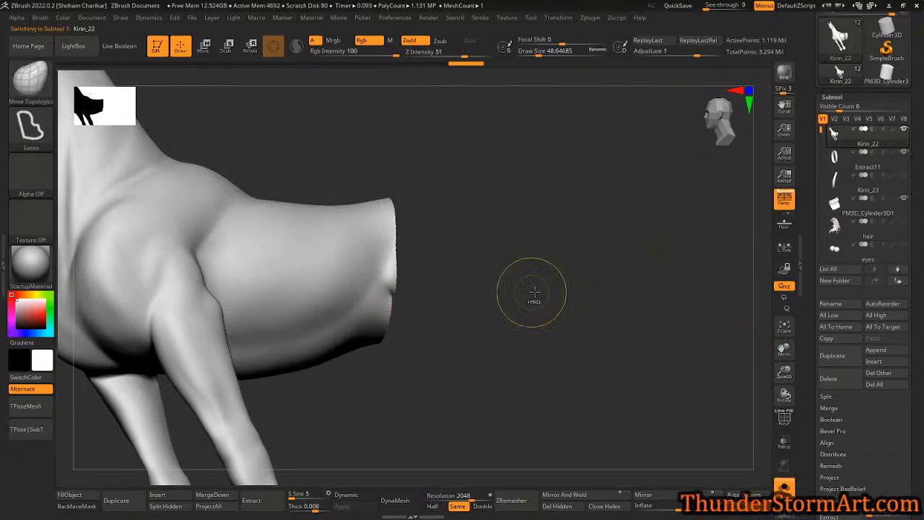
pyautogui.hotkey('ctrl', 'z')
# - Isolate the extracted strap and examine its shape and edges on its own
pyautogui.click(835, 155)
pyautogui.moveTo(587, 290)
pyautogui.mouseDown()
pyautogui.moveTo(532, 300)
pyautogui.moveTo(576, 304)
pyautogui.mouseUp()
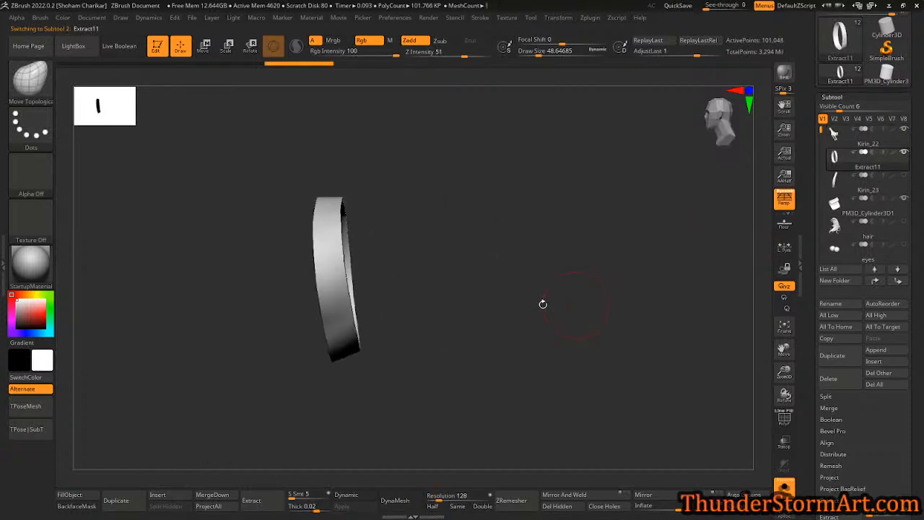
pyautogui.moveTo(517, 309); pyautogui.dragTo(510, 318)
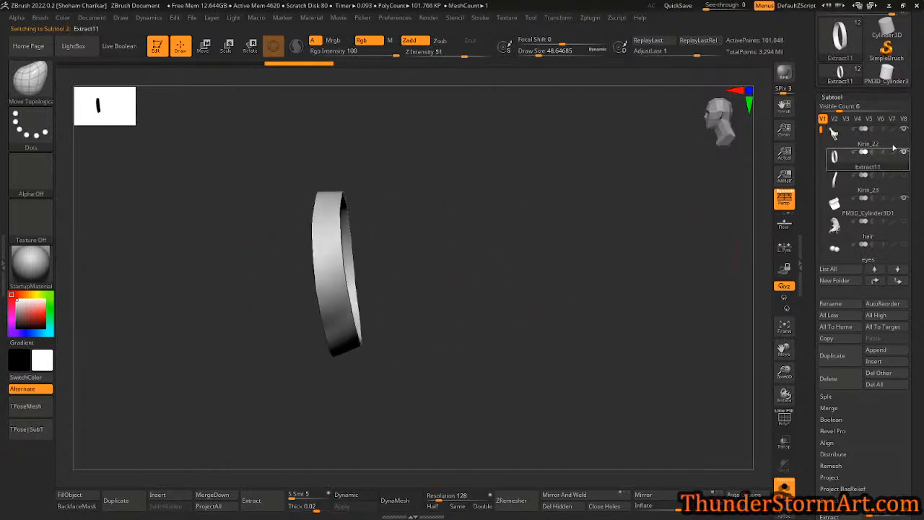
pyautogui.moveTo(894, 148)
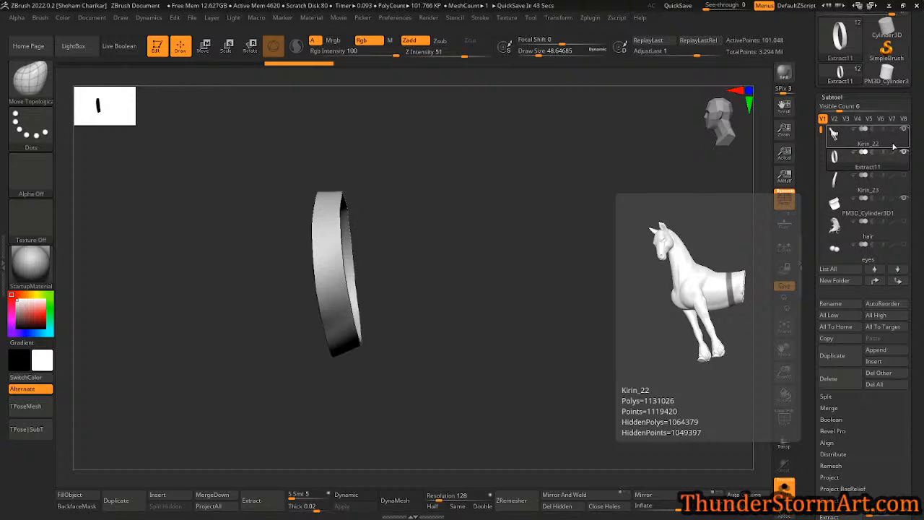
pyautogui.click(835, 157)
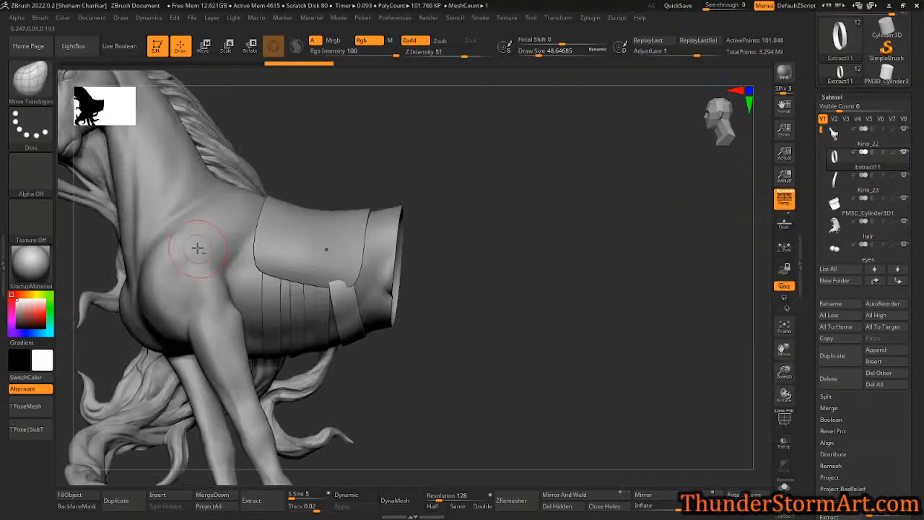
# - Select the Kirin_22 body, unhide its rear half, and isolate the complete body
pyautogui.keyDown('alt'); pyautogui.click(300, 249); pyautogui.keyUp('alt')
pyautogui.moveTo(574, 233); pyautogui.dragTo(310, 311)
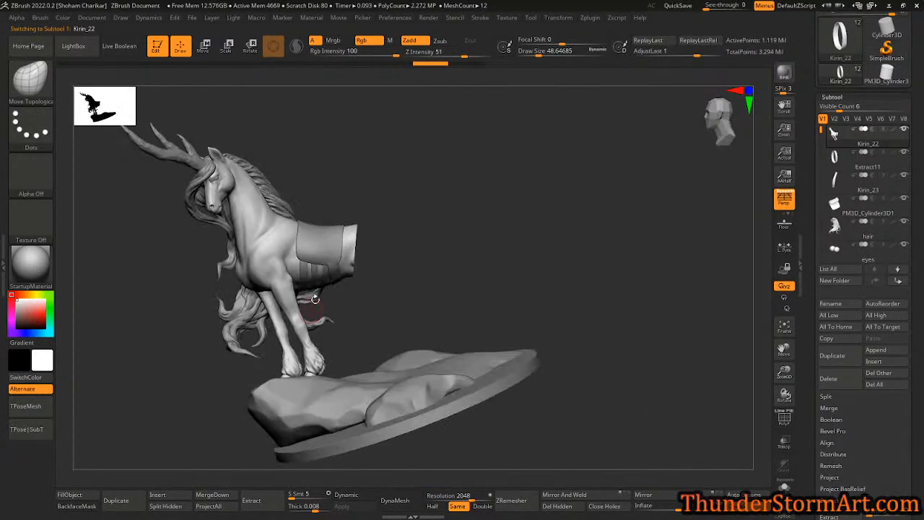
pyautogui.moveTo(486, 205); pyautogui.dragTo(526, 215)
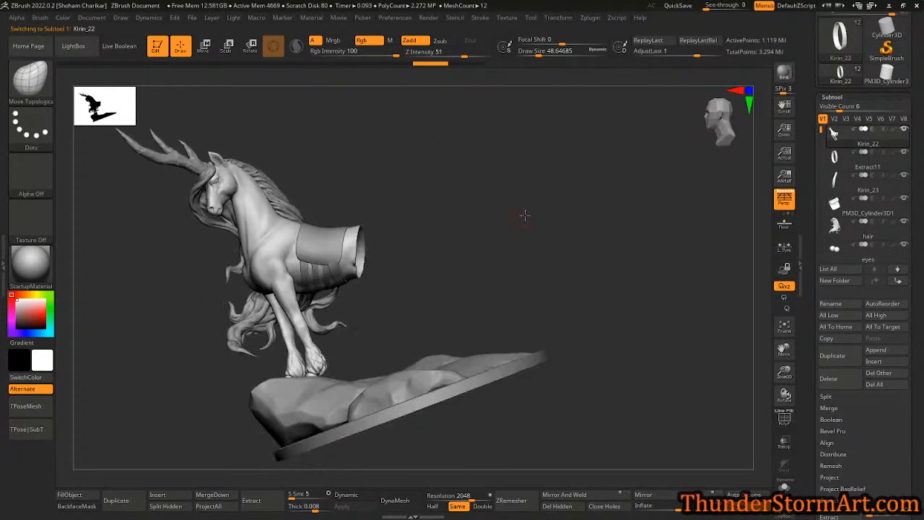
pyautogui.keyDown('ctrl'); pyautogui.keyDown('shift'); pyautogui.click(631, 255); pyautogui.keyUp('shift'); pyautogui.keyUp('ctrl')
pyautogui.moveTo(636, 236); pyautogui.dragTo(520, 152)
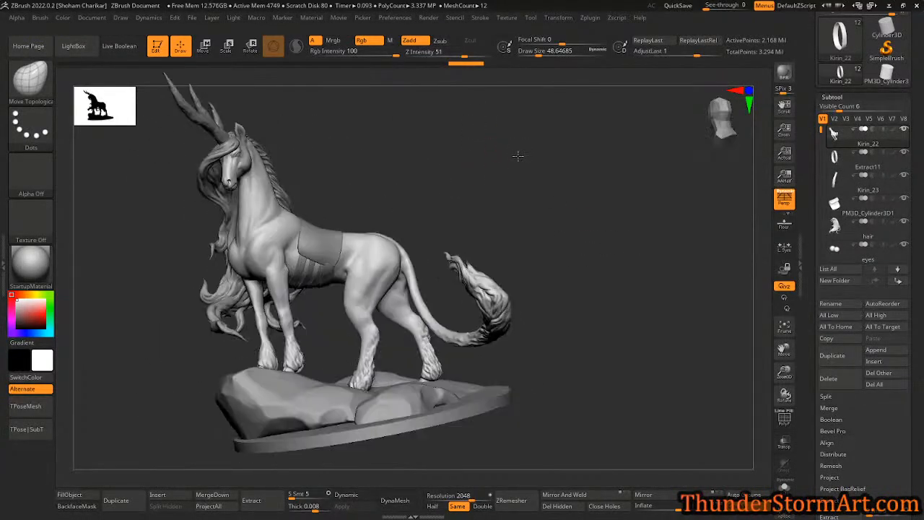
pyautogui.keyDown('alt'); pyautogui.moveTo(455, 139); pyautogui.dragTo(550, 172); pyautogui.keyUp('alt')
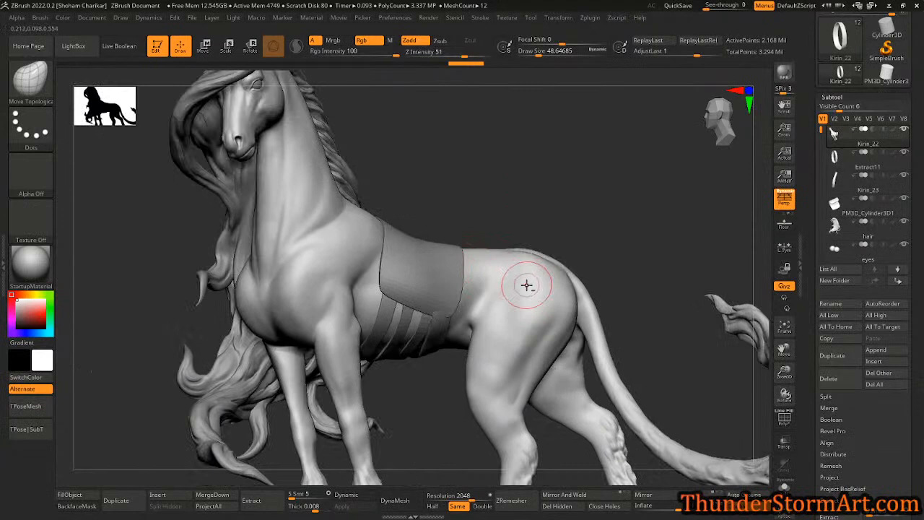
pyautogui.click(784, 489)
pyautogui.keyDown('alt'); pyautogui.moveTo(605, 185); pyautogui.dragTo(585, 214); pyautogui.keyUp('alt')
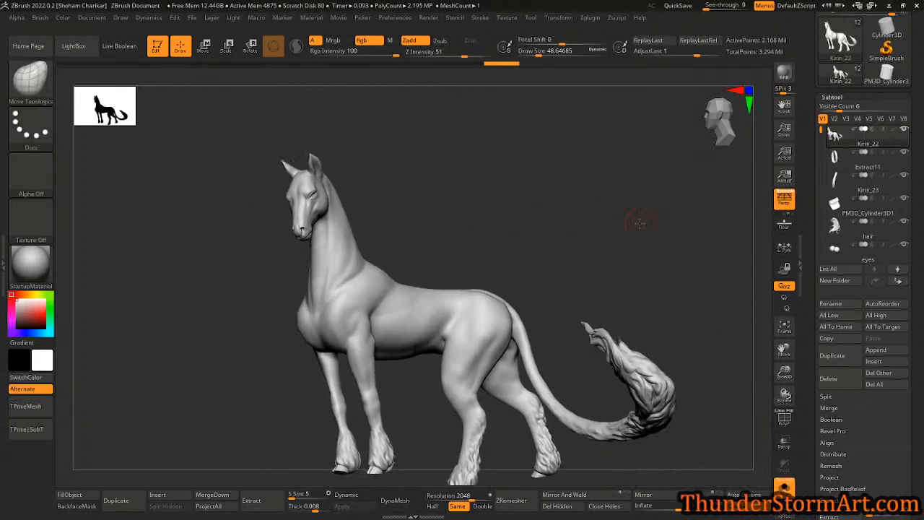
pyautogui.moveTo(641, 222); pyautogui.dragTo(618, 220)
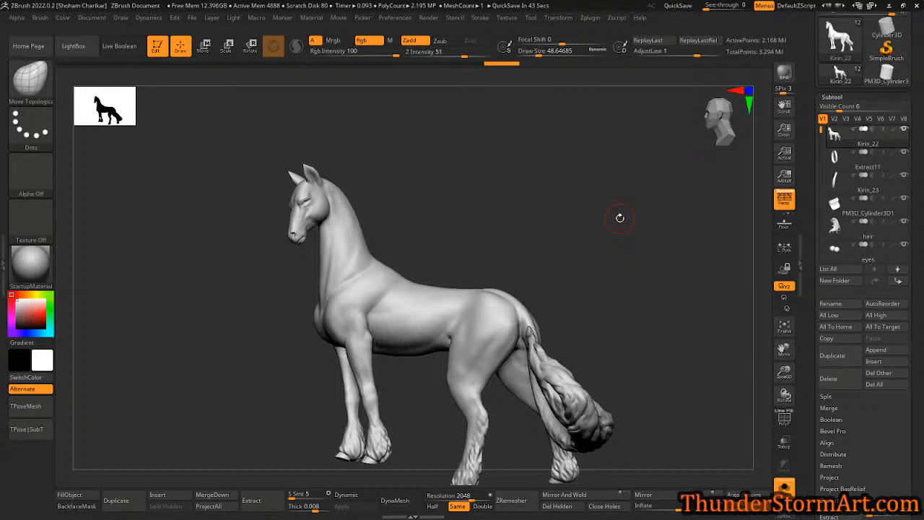
pyautogui.moveTo(581, 253); pyautogui.dragTo(551, 213)
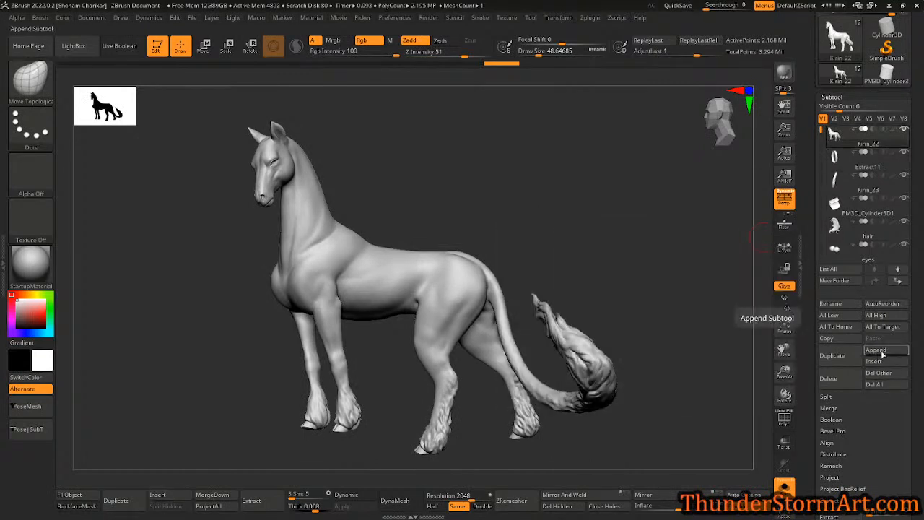
# - Insert a PolyMesh3D star directly after the Kirin_22 subtool and show all subtools together again
pyautogui.click(878, 362)
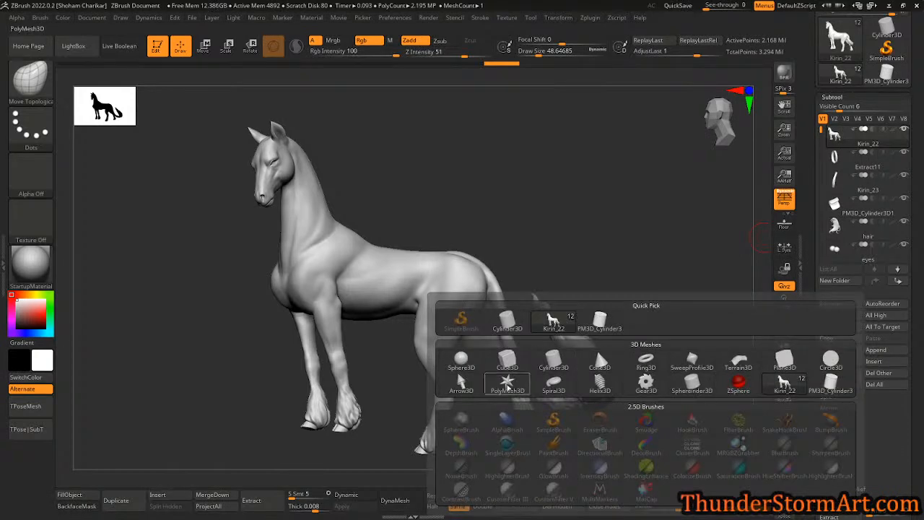
pyautogui.click(508, 383)
pyautogui.moveTo(609, 318); pyautogui.dragTo(572, 326)
pyautogui.click(785, 487)
pyautogui.moveTo(558, 219)
pyautogui.mouseDown()
pyautogui.moveTo(578, 225)
pyautogui.moveTo(526, 221)
pyautogui.moveTo(575, 225)
pyautogui.mouseUp()
# - Initialize the inserted star as a QGrid plane with X, Y and Z Res of 1, with PolyFrame display on
pyautogui.moveTo(920, 304); pyautogui.dragTo(922, 248)
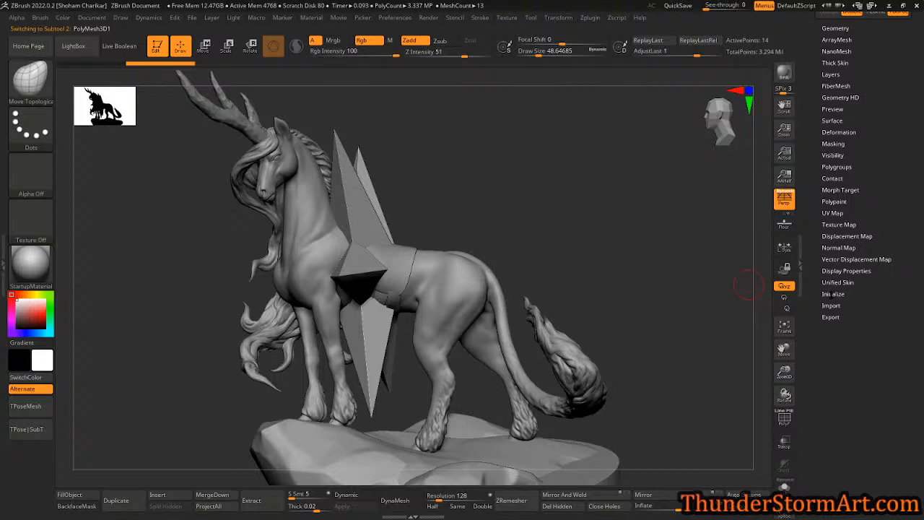
pyautogui.click(869, 290)
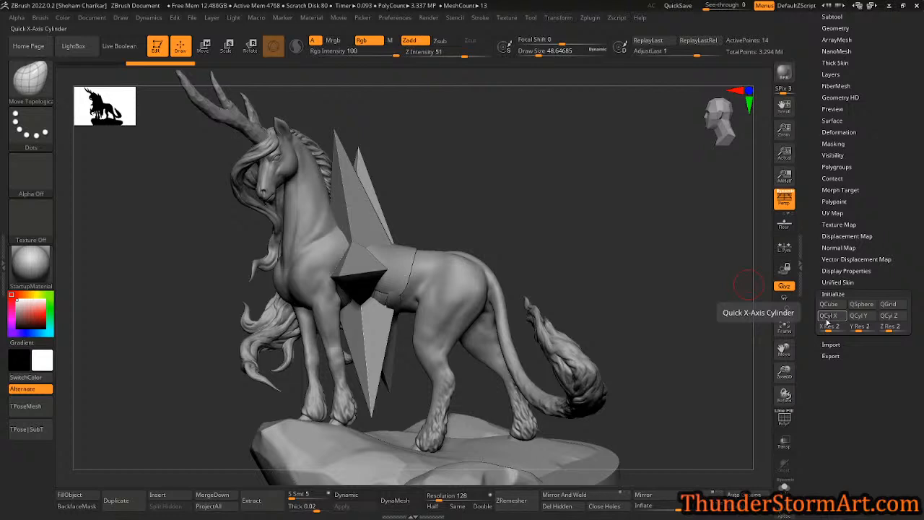
pyautogui.click(828, 315)
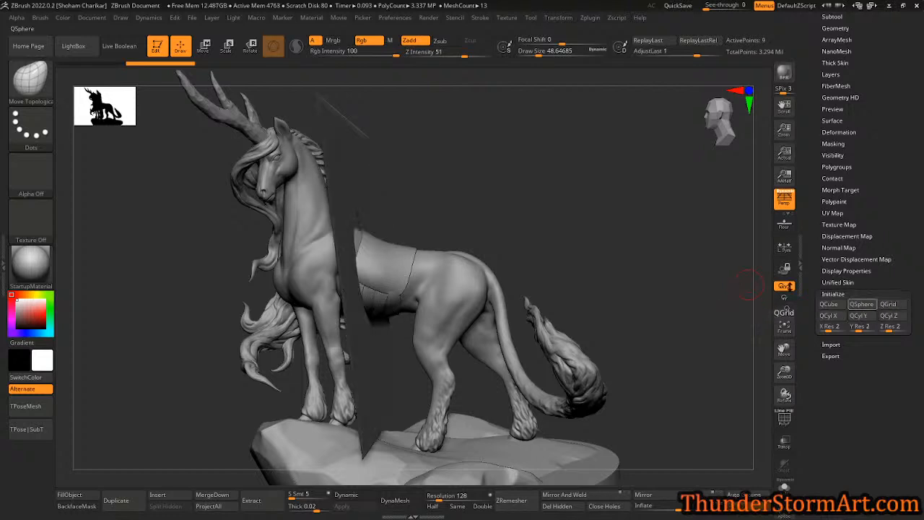
pyautogui.moveTo(669, 258); pyautogui.dragTo(693, 263)
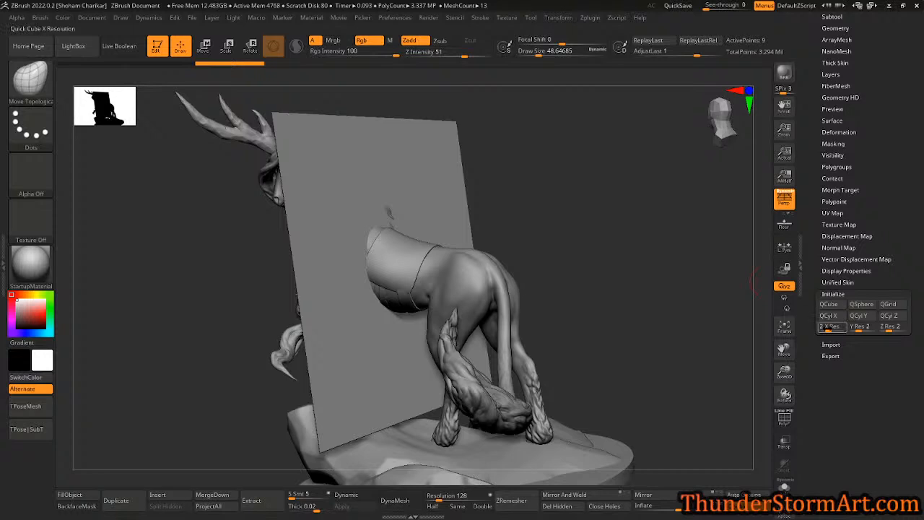
pyautogui.hotkey('shift', 'f')
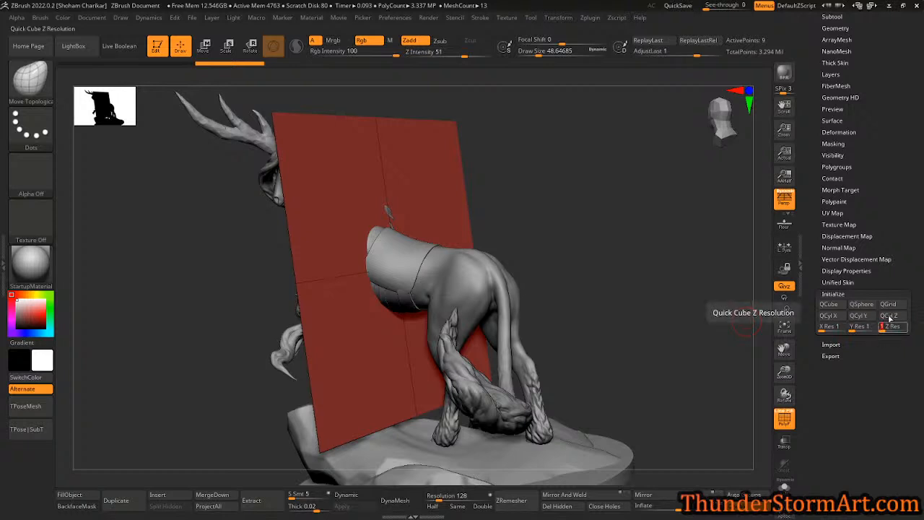
pyautogui.click(890, 304)
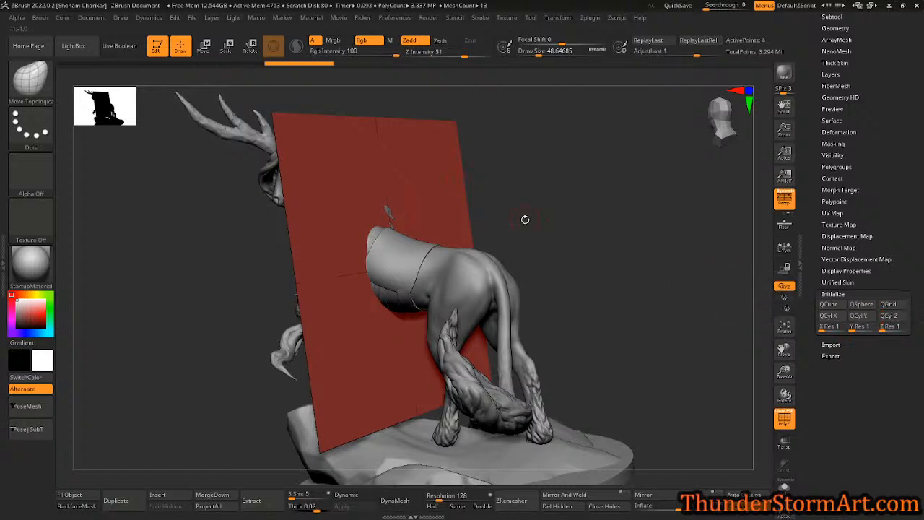
# - Scale the plane down to a small panel and move it above the horse's back
pyautogui.press('w')
pyautogui.moveTo(396, 267); pyautogui.dragTo(366, 442)
pyautogui.moveTo(388, 211); pyautogui.dragTo(378, 137)
pyautogui.keyDown('alt'); pyautogui.moveTo(519, 205); pyautogui.dragTo(567, 206); pyautogui.keyUp('alt')
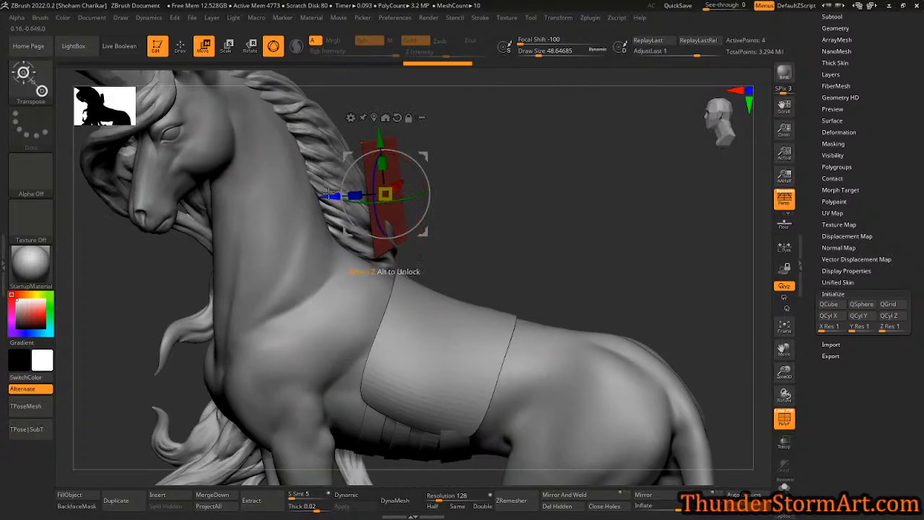
pyautogui.moveTo(328, 194); pyautogui.dragTo(431, 203)
# - Rotate the plane to lie flat and lower it onto the back at the saddle cloth
pyautogui.moveTo(652, 236); pyautogui.dragTo(636, 236)
pyautogui.moveTo(518, 168); pyautogui.dragTo(513, 189)
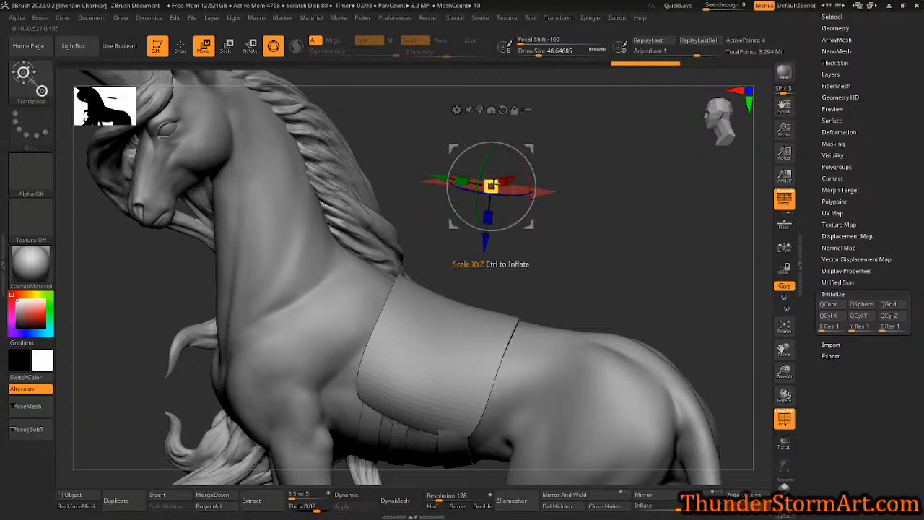
pyautogui.moveTo(490, 179); pyautogui.dragTo(494, 354)
pyautogui.moveTo(580, 249); pyautogui.dragTo(562, 267)
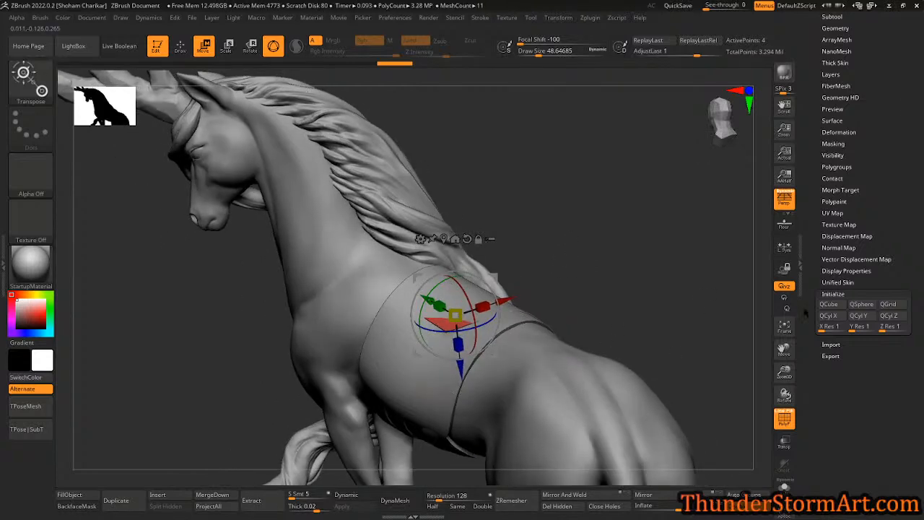
# - Hide every subtool except the Kirin_22 body and the small plane
pyautogui.moveTo(917, 79); pyautogui.dragTo(923, 178)
pyautogui.click(834, 200)
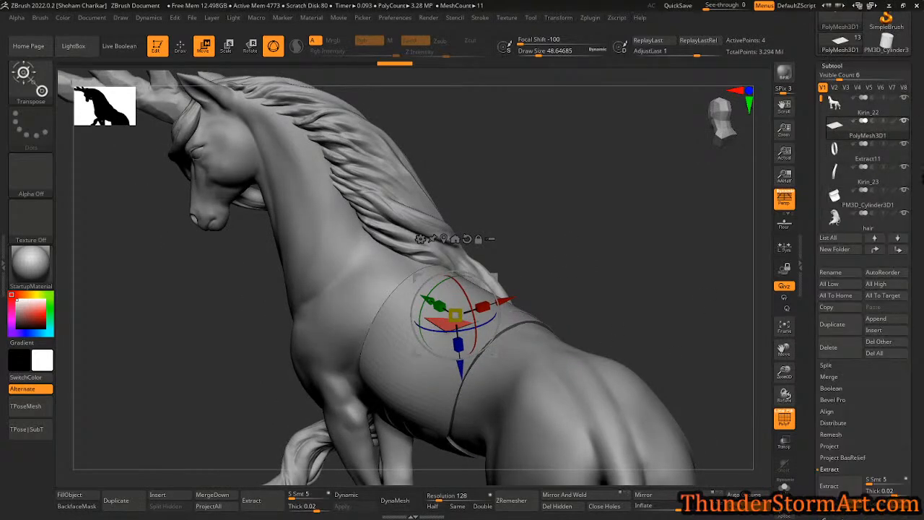
pyautogui.click(905, 122)
pyautogui.click(906, 98)
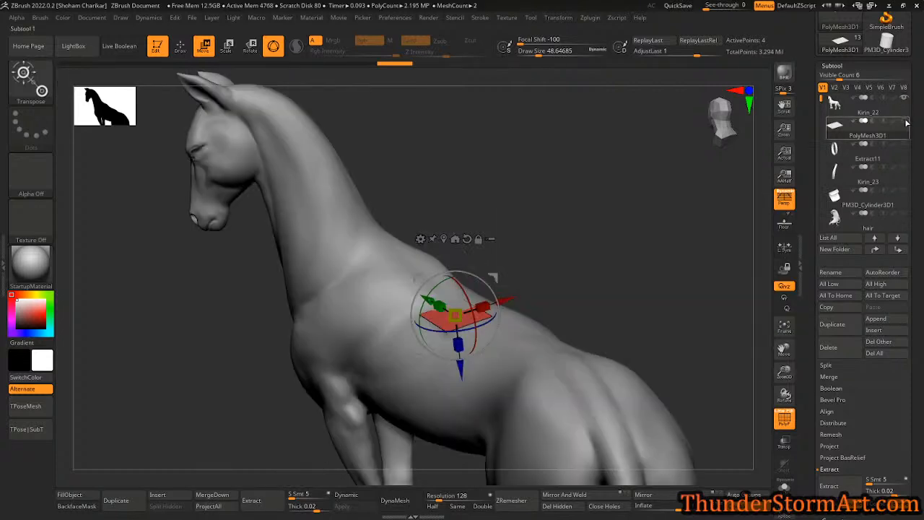
# - Shrink and tilt the plane so it rests along the slope of the bare back behind the withers
pyautogui.keyDown('alt'); pyautogui.moveTo(652, 252); pyautogui.dragTo(662, 193); pyautogui.keyUp('alt')
pyautogui.moveTo(629, 220); pyautogui.dragTo(654, 219)
pyautogui.moveTo(463, 258)
pyautogui.mouseDown()
pyautogui.moveTo(449, 260)
pyautogui.moveTo(458, 275)
pyautogui.mouseUp()
pyautogui.moveTo(602, 180); pyautogui.dragTo(627, 283)
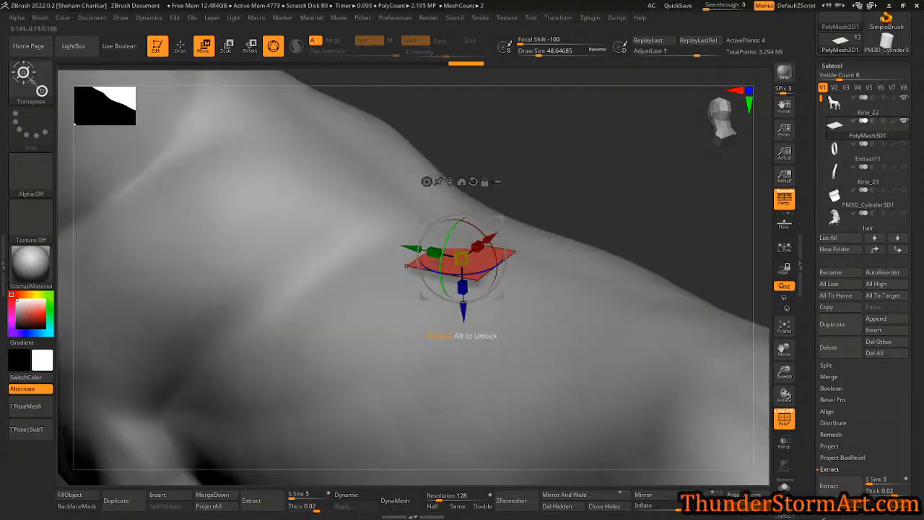
pyautogui.moveTo(441, 265); pyautogui.dragTo(444, 280)
pyautogui.moveTo(664, 180)
pyautogui.mouseDown()
pyautogui.moveTo(675, 147)
pyautogui.moveTo(672, 217)
pyautogui.moveTo(668, 173)
pyautogui.moveTo(582, 214)
pyautogui.moveTo(661, 182)
pyautogui.mouseUp()
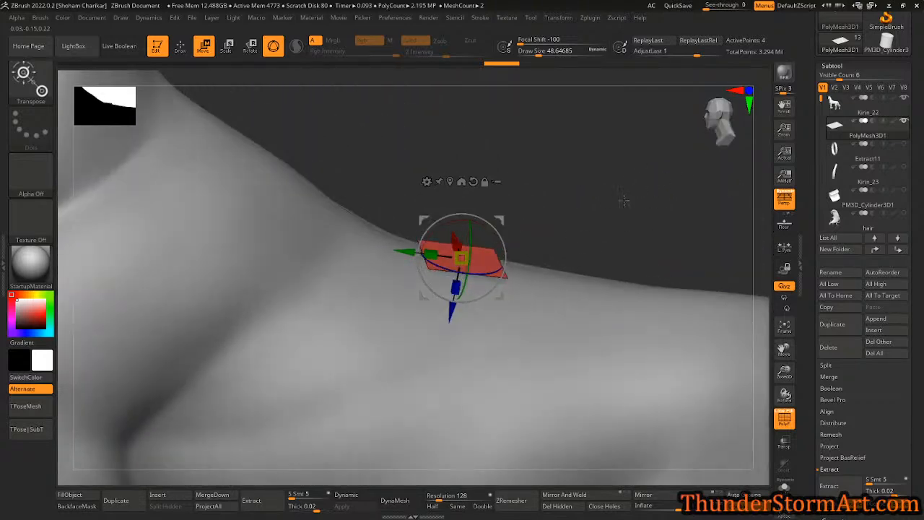
# - Switch to the ZModeler brush and reduce the Draw Size to about 17
pyautogui.press('b')
pyautogui.press('z')
pyautogui.press('m')
pyautogui.press('s')
pyautogui.moveTo(576, 198)
pyautogui.mouseDown()
pyautogui.moveTo(567, 200)
pyautogui.moveTo(571, 173)
pyautogui.moveTo(568, 212)
pyautogui.mouseUp()
pyautogui.press('s')
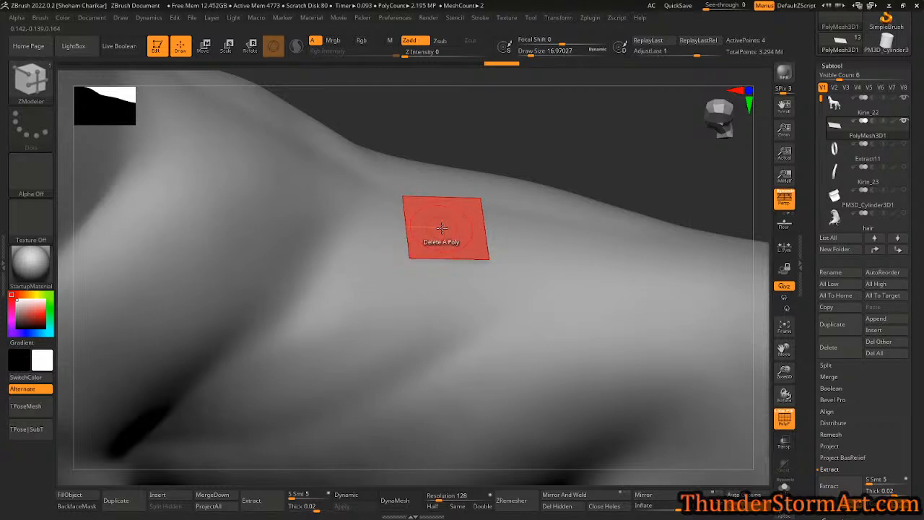
# - Set the ZModeler polygon action to Do Nothing and the point action to Move with the Snap To Surface modifier
pyautogui.press('space')
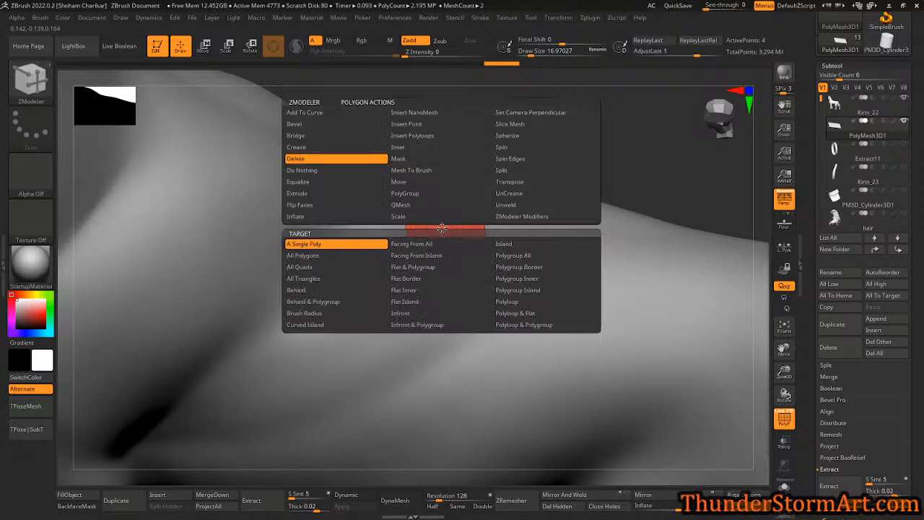
pyautogui.click(302, 170)
pyautogui.click(447, 230)
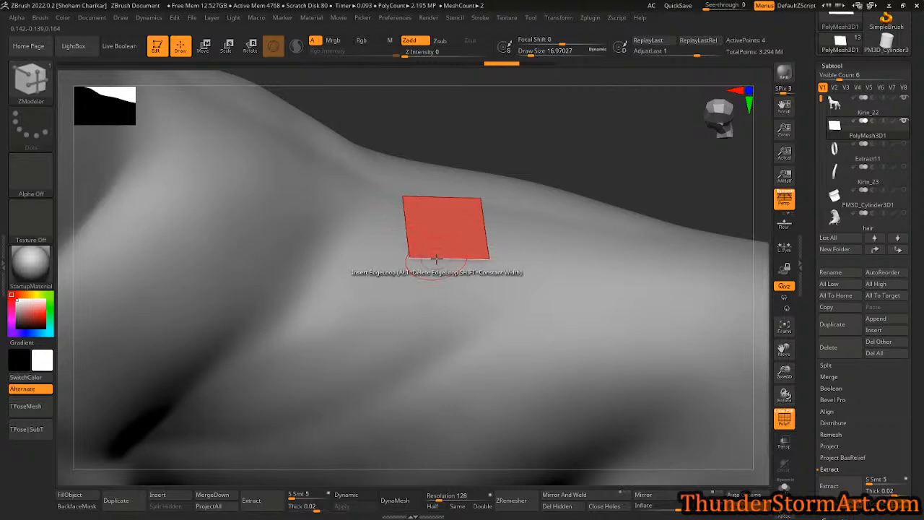
pyautogui.press('space')
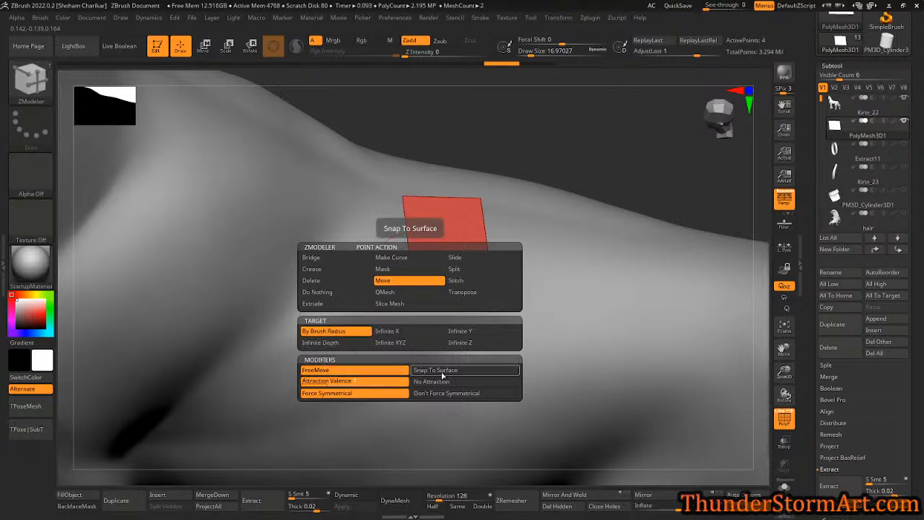
pyautogui.click(440, 372)
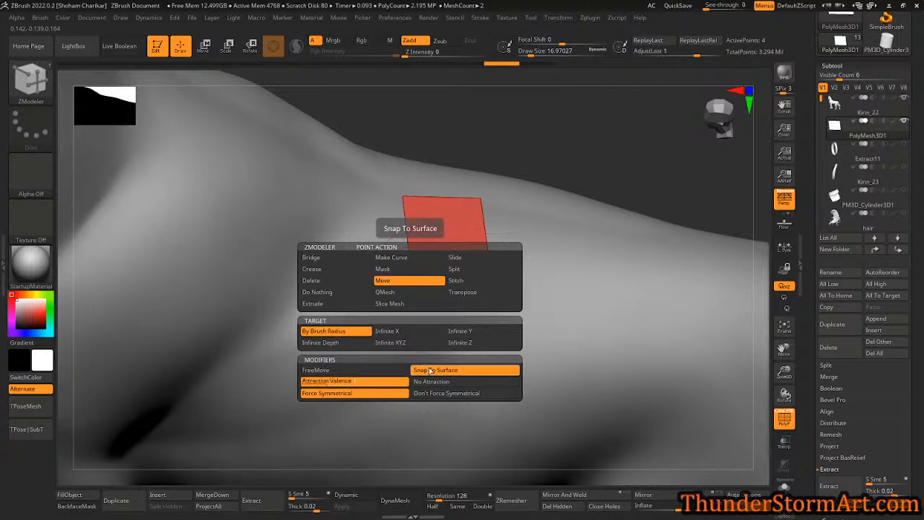
pyautogui.click(431, 370)
# - Reduce the Draw Size to about 6.6 and snap the plane's lower-left corner point onto the body surface
pyautogui.moveTo(493, 277); pyautogui.dragTo(574, 238, button='right')
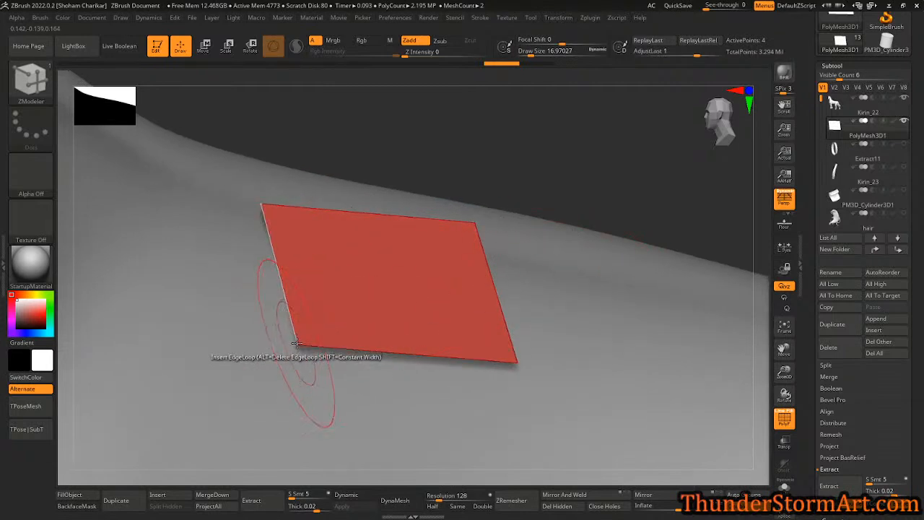
pyautogui.press('s')
pyautogui.moveTo(580, 174); pyautogui.dragTo(581, 174)
pyautogui.moveTo(297, 345); pyautogui.dragTo(292, 356)
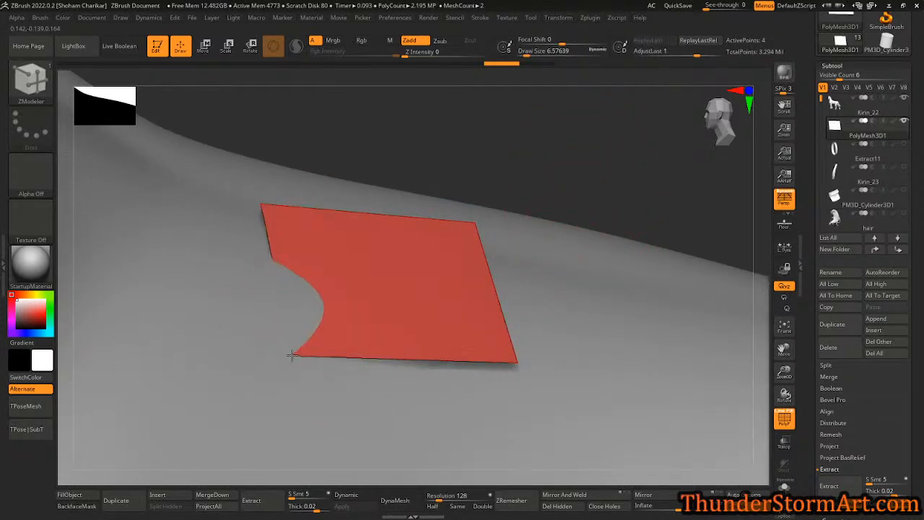
pyautogui.moveTo(347, 372); pyautogui.dragTo(361, 396, button='right')
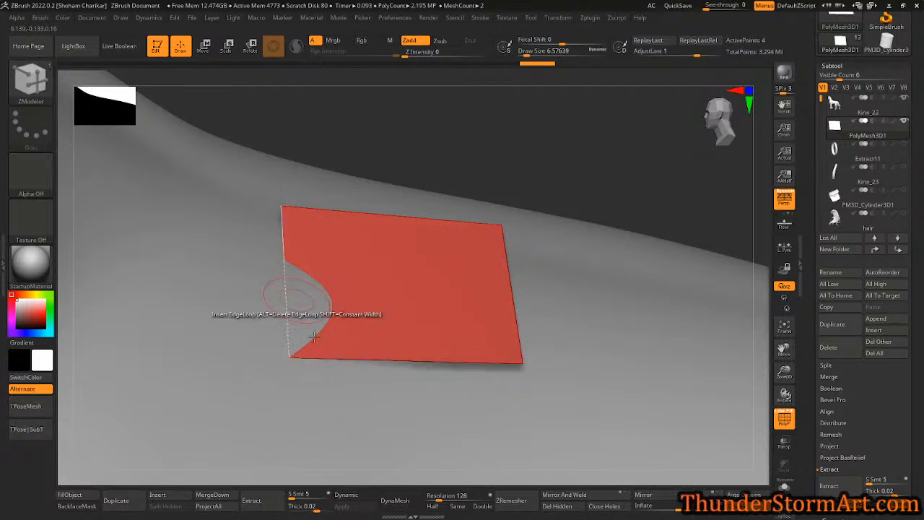
# - Turn on transparency and snap the plane's corner points on the opposite side onto the body surface
pyautogui.click(791, 448)
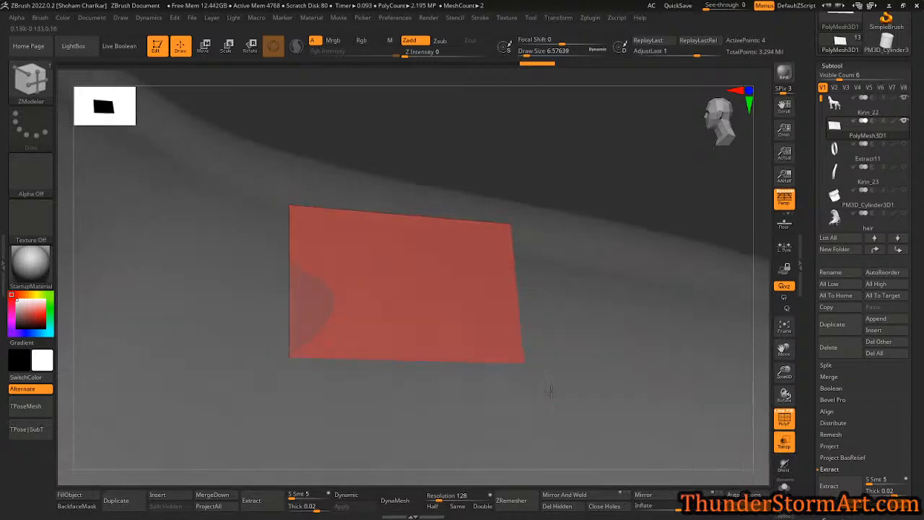
pyautogui.moveTo(552, 384); pyautogui.dragTo(527, 376)
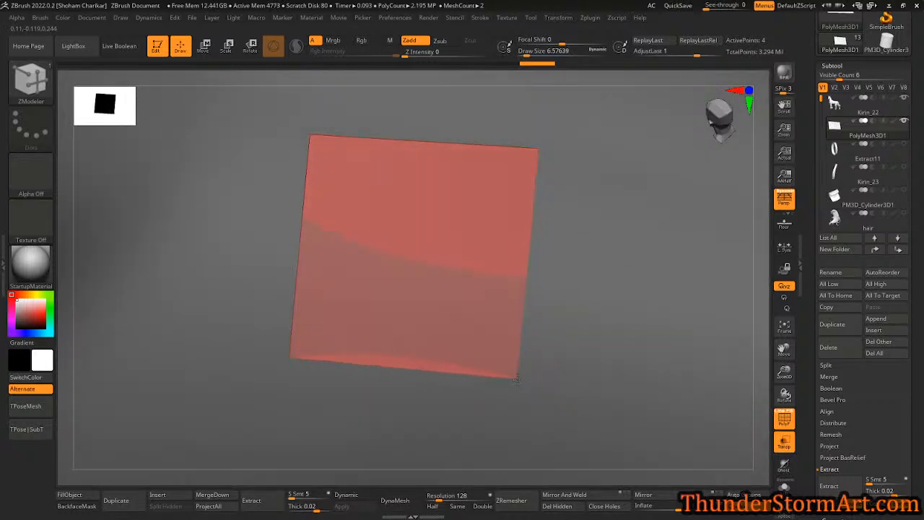
pyautogui.moveTo(538, 147); pyautogui.dragTo(537, 153)
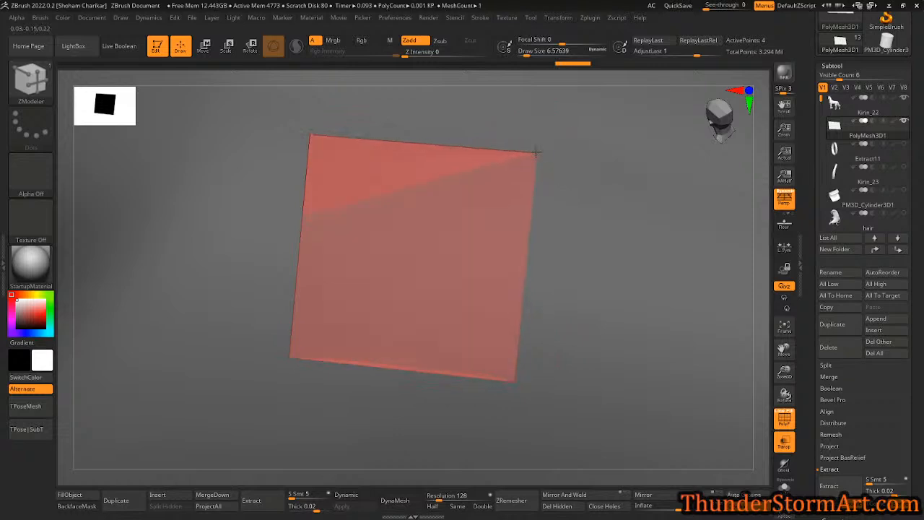
# - Set the ZModeler edge action to Extrude Move with the Snap To Surface modifier
pyautogui.moveTo(564, 268); pyautogui.dragTo(426, 214)
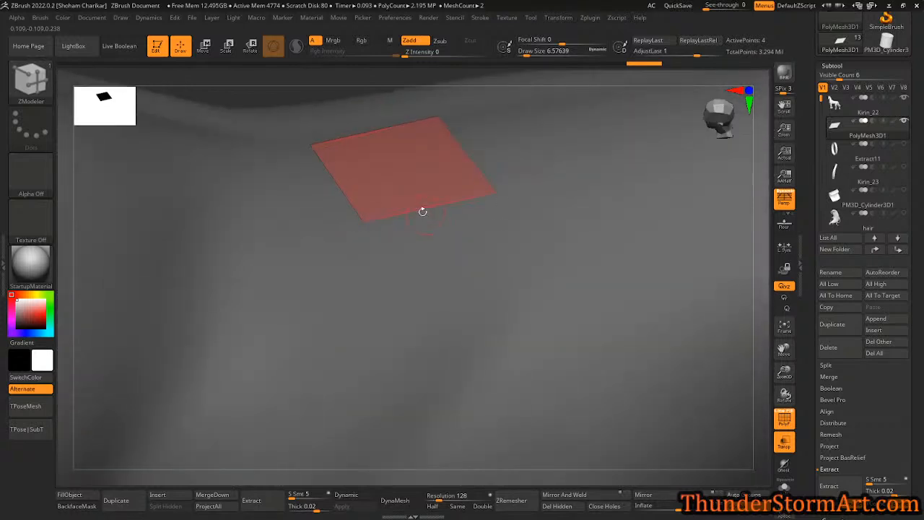
pyautogui.press('space')
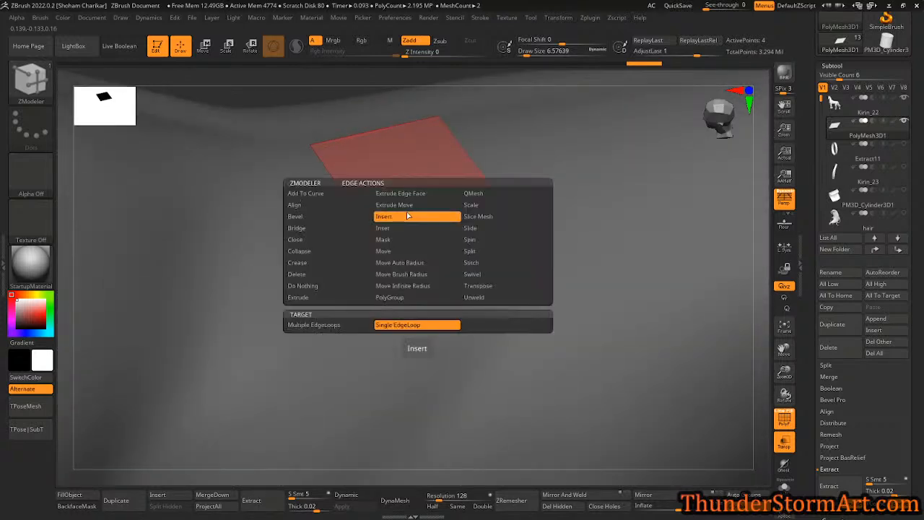
pyautogui.click(405, 206)
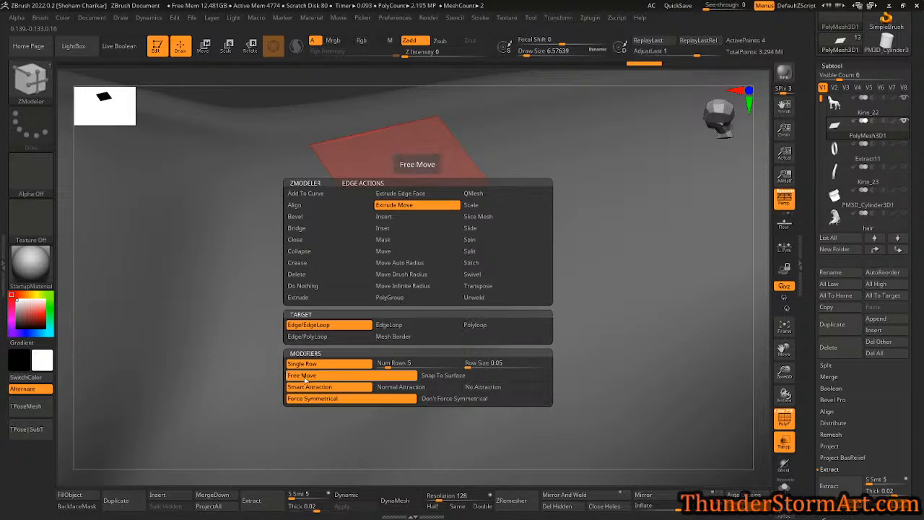
pyautogui.click(447, 377)
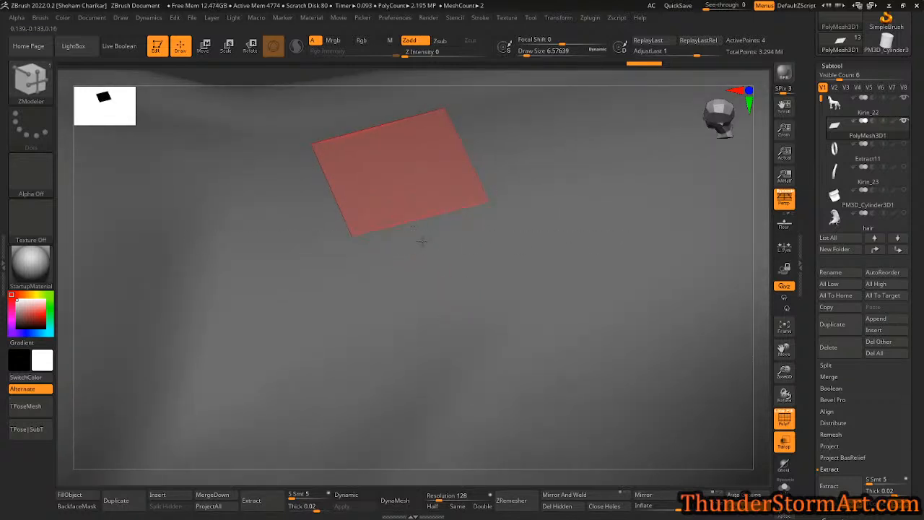
pyautogui.moveTo(423, 256); pyautogui.dragTo(411, 239)
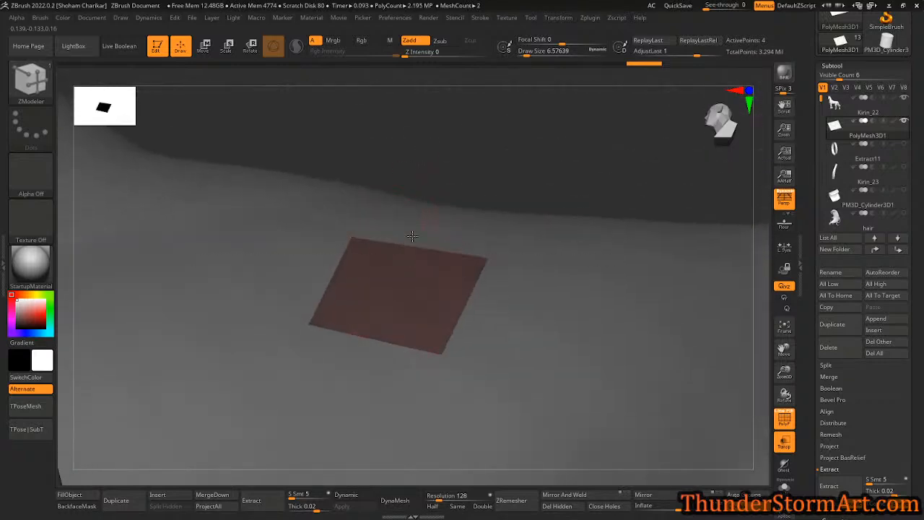
pyautogui.moveTo(454, 190); pyautogui.dragTo(314, 221)
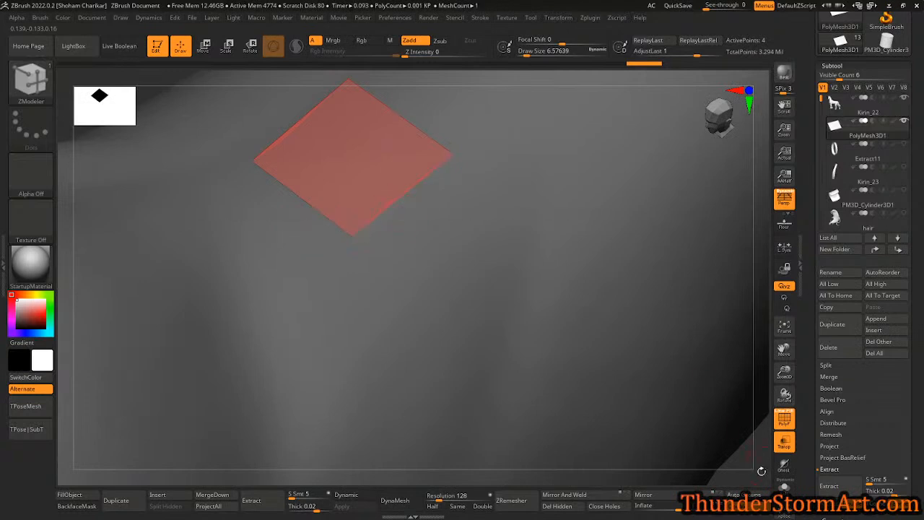
# - Isolate the plane with Solo and set the Extrude Move edge action's modifier to Free Move
pyautogui.click(785, 490)
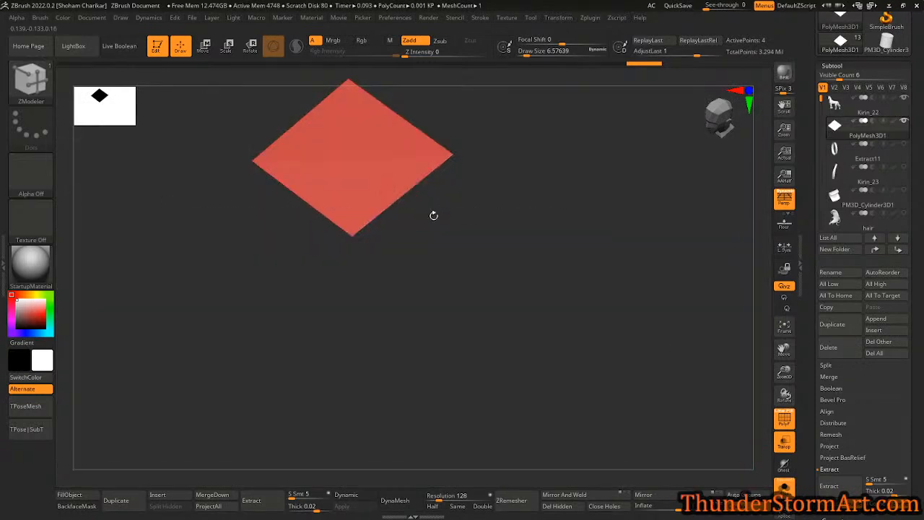
pyautogui.press('space')
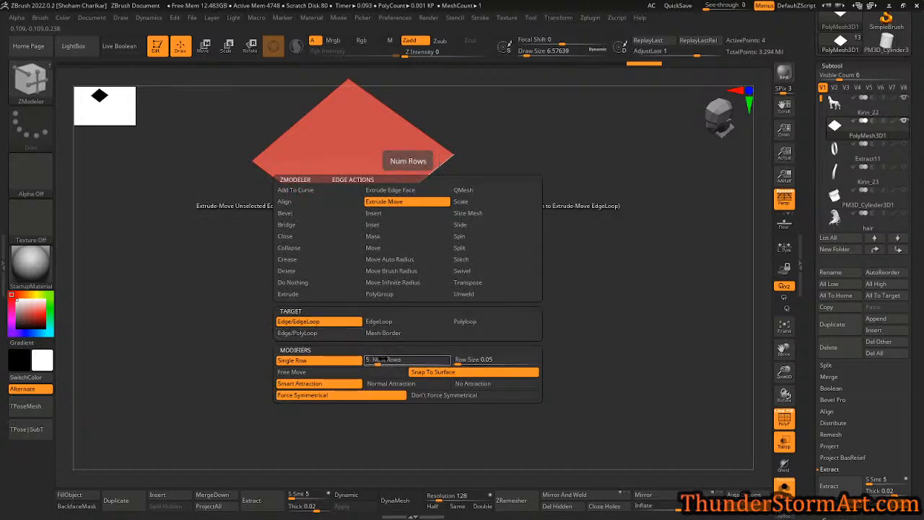
pyautogui.click(308, 373)
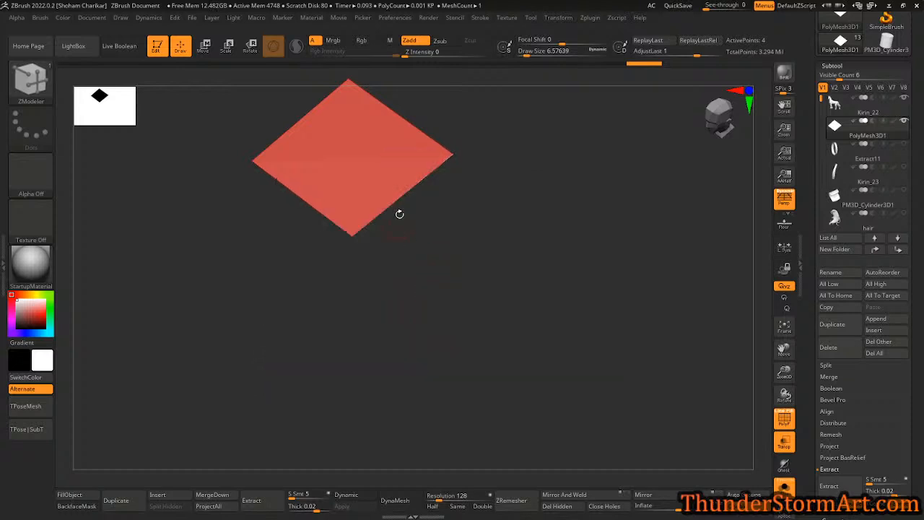
# - Extrude the plane's lower edge outward twice into a three-segment strip
pyautogui.moveTo(402, 200); pyautogui.dragTo(541, 261)
pyautogui.moveTo(498, 302); pyautogui.dragTo(505, 258)
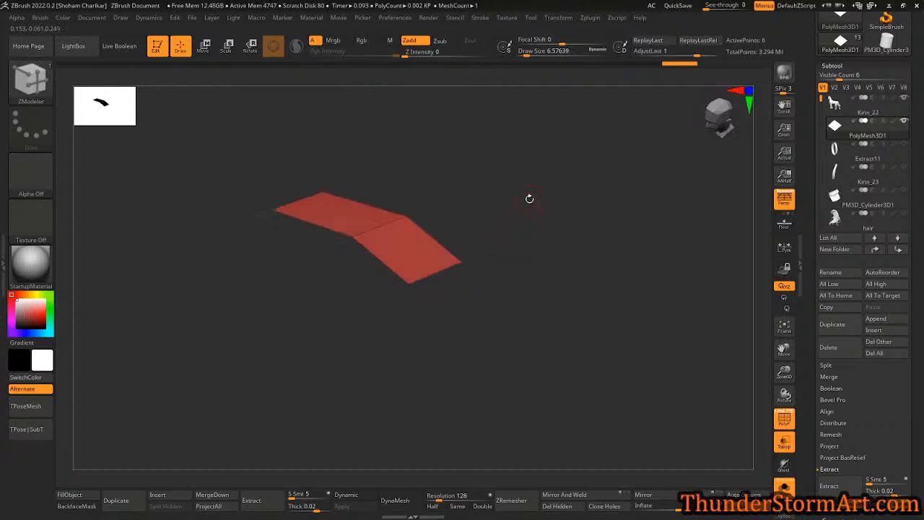
pyautogui.moveTo(463, 283); pyautogui.dragTo(491, 282)
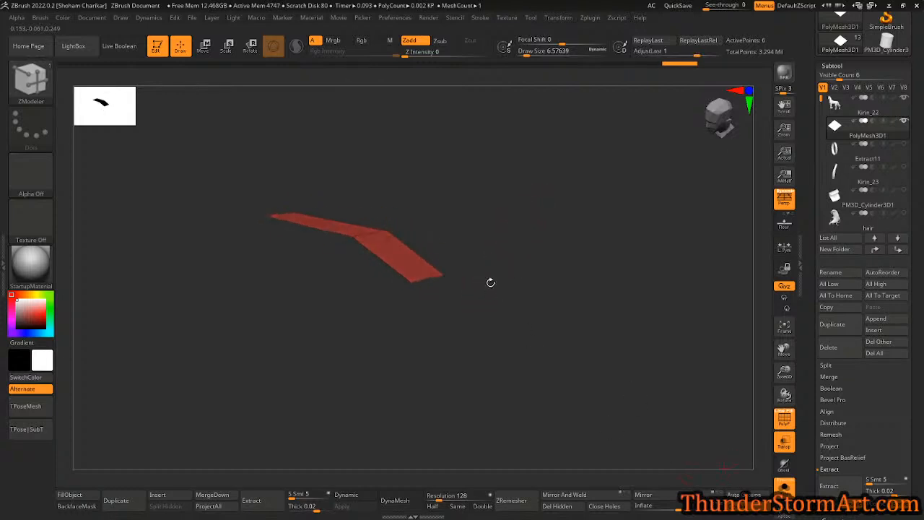
pyautogui.moveTo(428, 278); pyautogui.dragTo(497, 292)
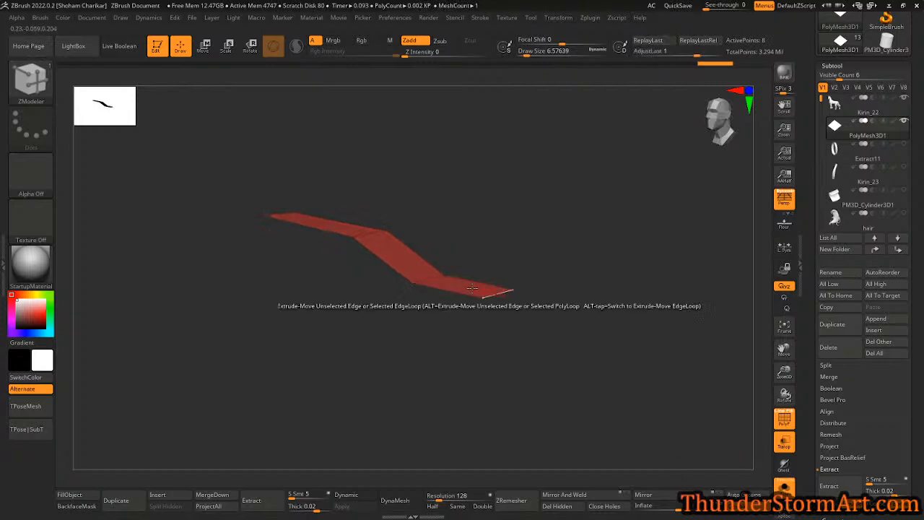
# - Switch to the Move brush with a Draw Size of about 71 and adjust the strip
pyautogui.press('b')
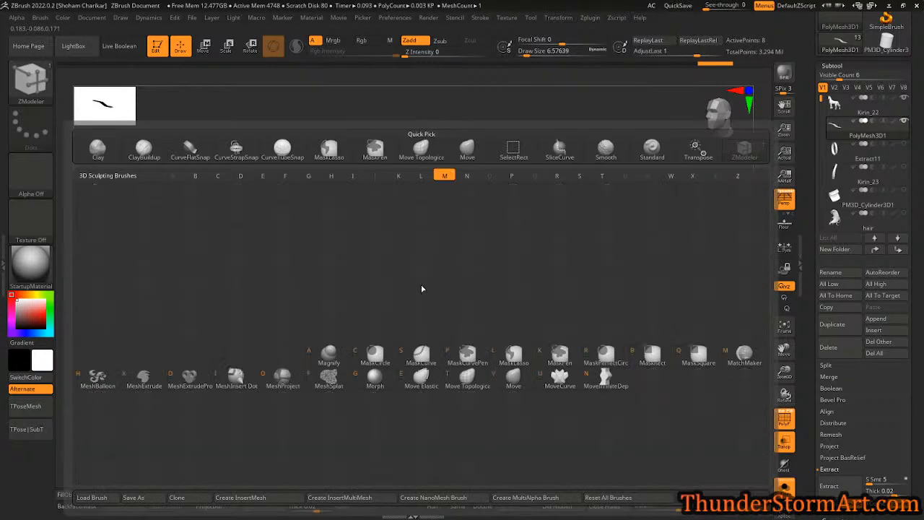
pyautogui.press('m')
pyautogui.press('v')
pyautogui.press('s')
pyautogui.moveTo(456, 335); pyautogui.dragTo(450, 334)
pyautogui.moveTo(417, 268)
pyautogui.mouseDown()
pyautogui.moveTo(483, 179)
pyautogui.moveTo(489, 309)
pyautogui.moveTo(491, 200)
pyautogui.moveTo(606, 307)
pyautogui.mouseUp()
# - Toggle Double and Flip in the strip's display properties and bring the body back into view
pyautogui.moveTo(918, 439); pyautogui.dragTo(909, 315)
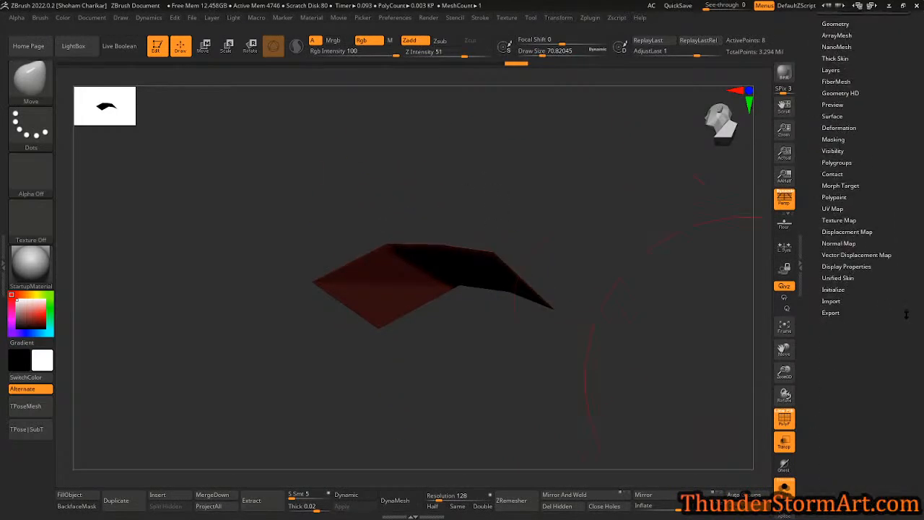
pyautogui.click(849, 268)
pyautogui.click(835, 301)
pyautogui.moveTo(674, 324); pyautogui.dragTo(586, 282)
pyautogui.moveTo(755, 419)
pyautogui.mouseDown()
pyautogui.moveTo(577, 318)
pyautogui.moveTo(520, 297)
pyautogui.moveTo(527, 239)
pyautogui.moveTo(518, 311)
pyautogui.moveTo(693, 303)
pyautogui.mouseUp()
pyautogui.click(881, 299)
pyautogui.moveTo(478, 210); pyautogui.dragTo(440, 237)
pyautogui.moveTo(523, 244); pyautogui.dragTo(413, 286)
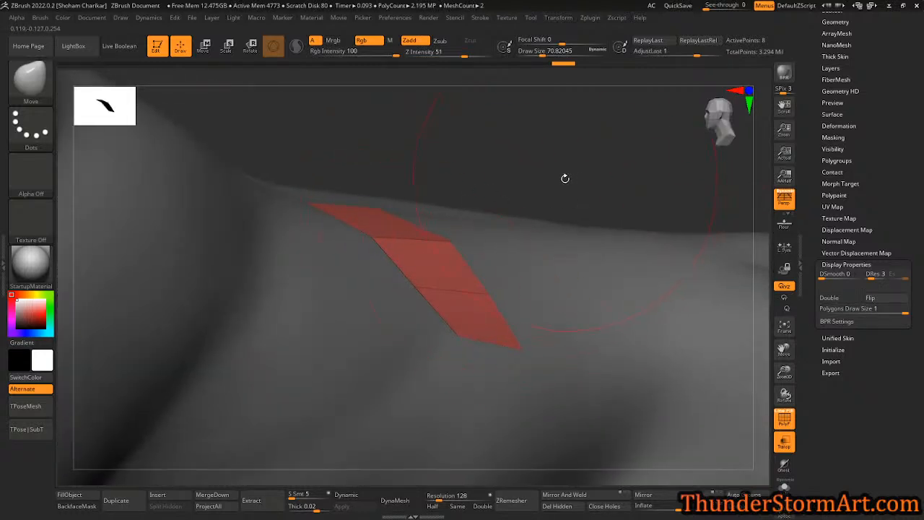
# - Switch back to the ZModeler brush and set the Draw Size to about 18
pyautogui.press('b')
pyautogui.press('z')
pyautogui.press('m')
pyautogui.press('s')
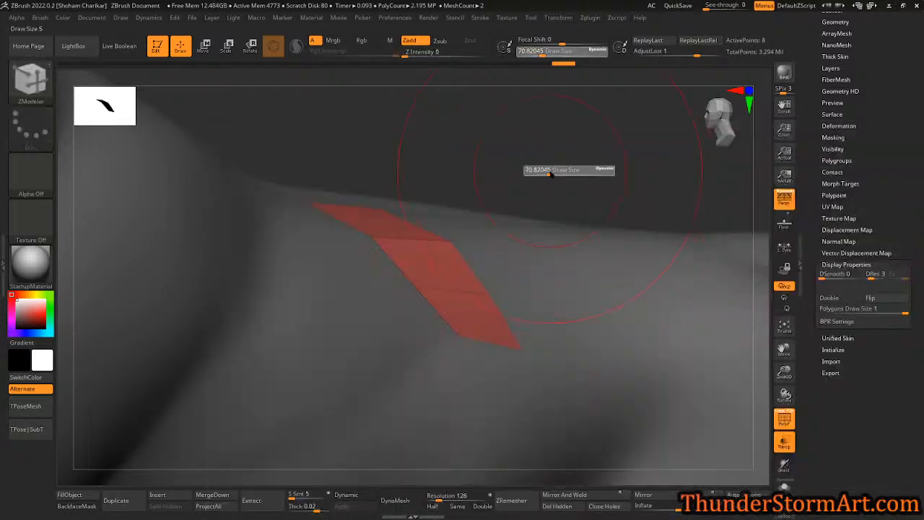
pyautogui.moveTo(539, 171)
pyautogui.mouseDown()
pyautogui.moveTo(517, 196)
pyautogui.moveTo(422, 227)
pyautogui.mouseUp()
# - Snap the points along the strip's middle edges onto the body, undoing the first point move
pyautogui.moveTo(351, 256); pyautogui.dragTo(356, 255)
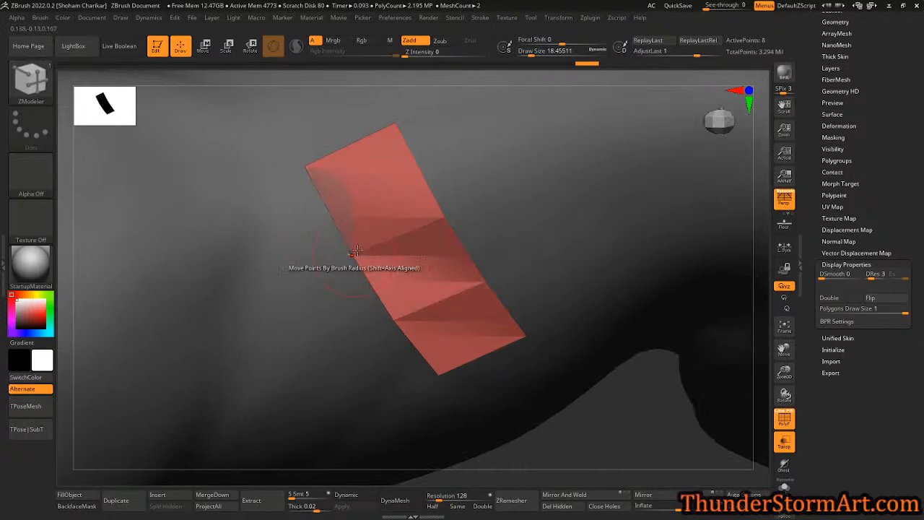
pyautogui.hotkey('ctrl', 'z')
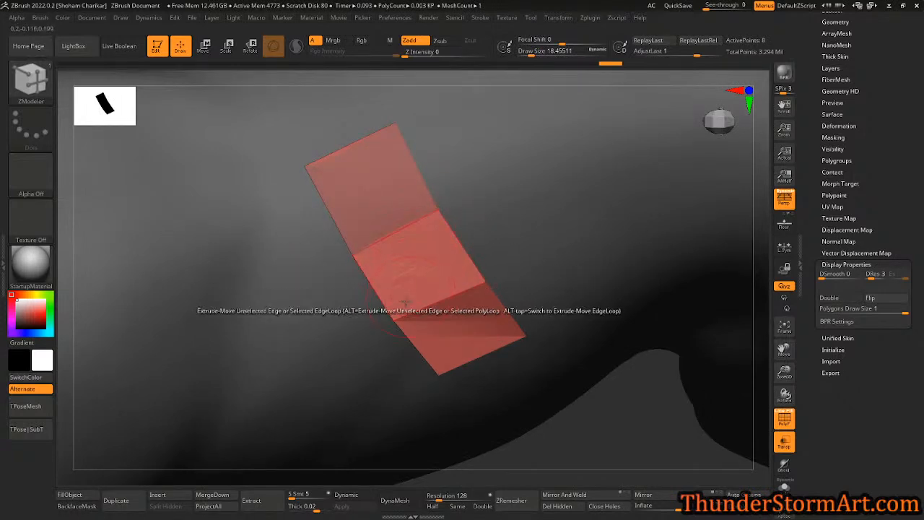
pyautogui.moveTo(397, 319); pyautogui.dragTo(391, 324)
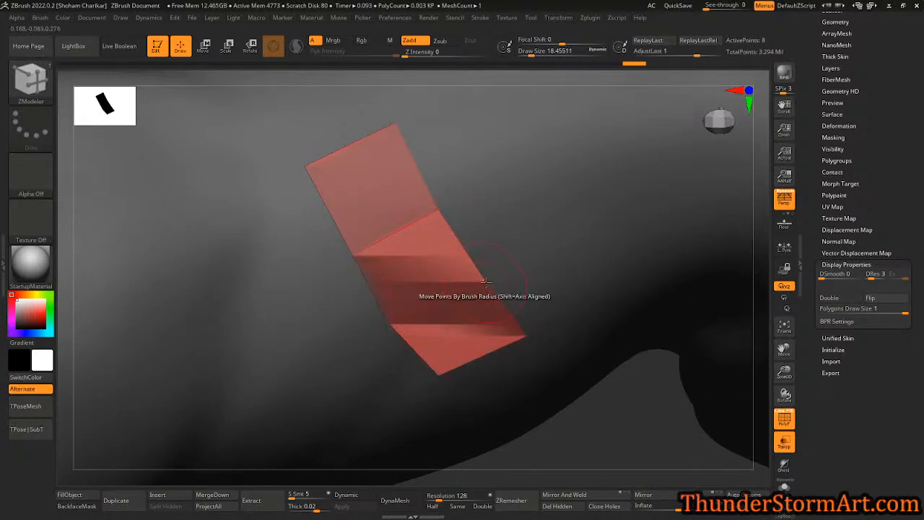
pyautogui.moveTo(484, 282); pyautogui.dragTo(485, 290)
# - Snap the two points at the strip's lower end onto the body surface
pyautogui.keyDown('alt'); pyautogui.moveTo(467, 396); pyautogui.dragTo(480, 277); pyautogui.keyUp('alt')
pyautogui.moveTo(457, 240); pyautogui.dragTo(452, 277)
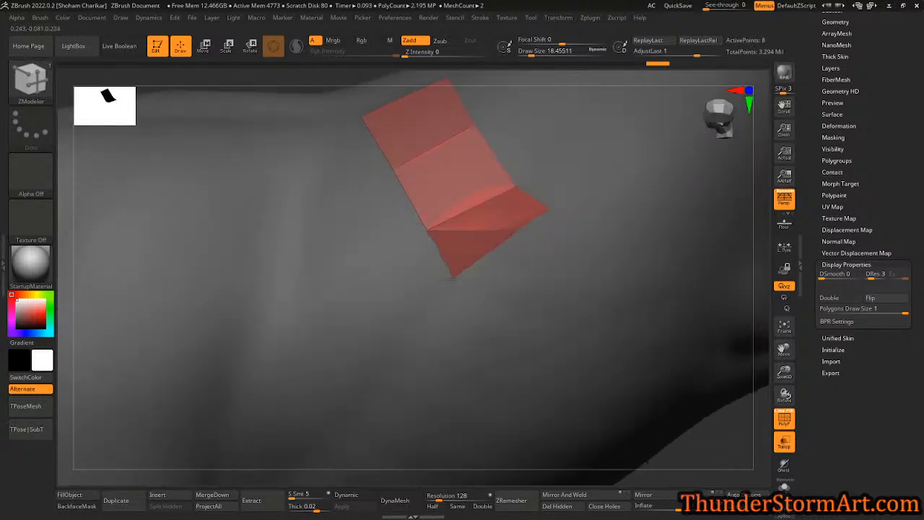
pyautogui.moveTo(548, 209); pyautogui.dragTo(549, 229)
pyautogui.moveTo(546, 272); pyautogui.dragTo(544, 243)
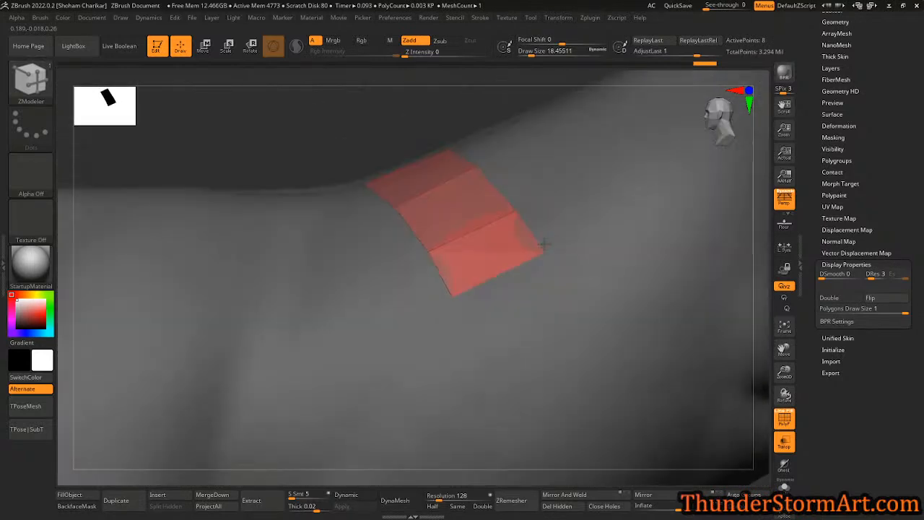
# - Extrude the strap's lower end by two segments down the body and shift its points into an even curve
pyautogui.moveTo(499, 273); pyautogui.dragTo(513, 303)
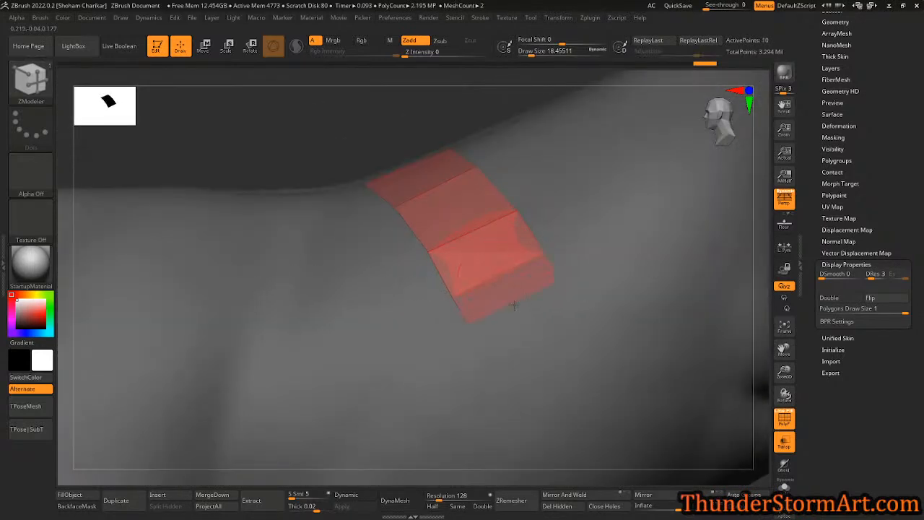
pyautogui.moveTo(526, 336)
pyautogui.mouseDown()
pyautogui.moveTo(541, 355)
pyautogui.moveTo(530, 340)
pyautogui.mouseUp()
pyautogui.moveTo(540, 400); pyautogui.dragTo(542, 409)
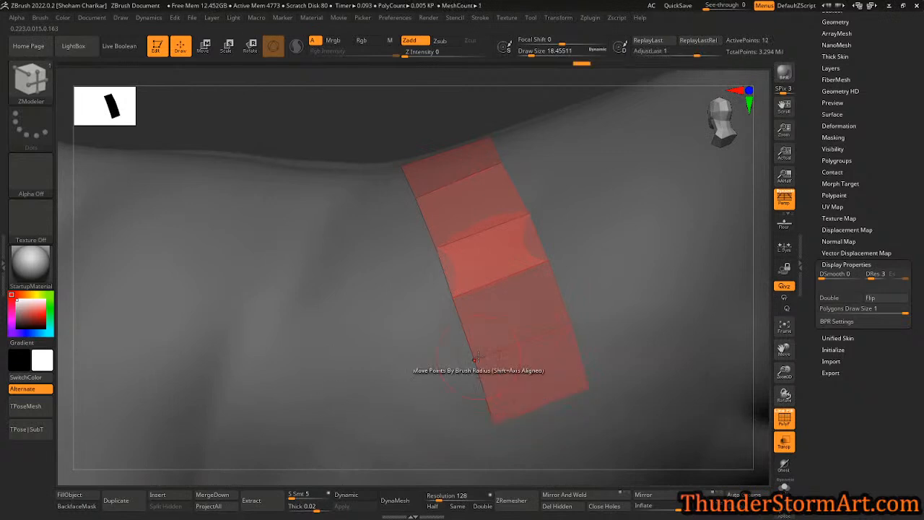
pyautogui.moveTo(476, 359); pyautogui.dragTo(486, 356)
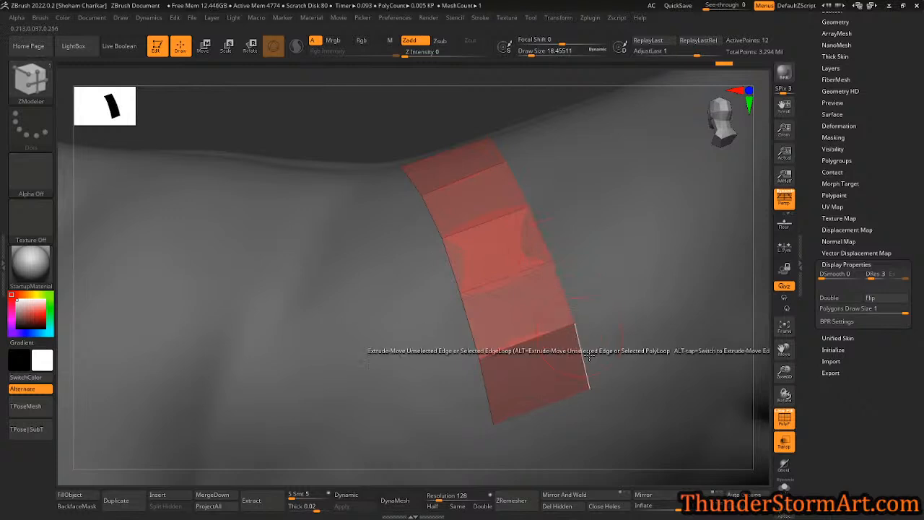
# - Extrude two segments sideways from the strap's lower end toward the front of the body and start filling the row above them
pyautogui.keyDown('alt'); pyautogui.moveTo(598, 390); pyautogui.dragTo(553, 284, button='right'); pyautogui.keyUp('alt')
pyautogui.moveTo(444, 294); pyautogui.dragTo(288, 316)
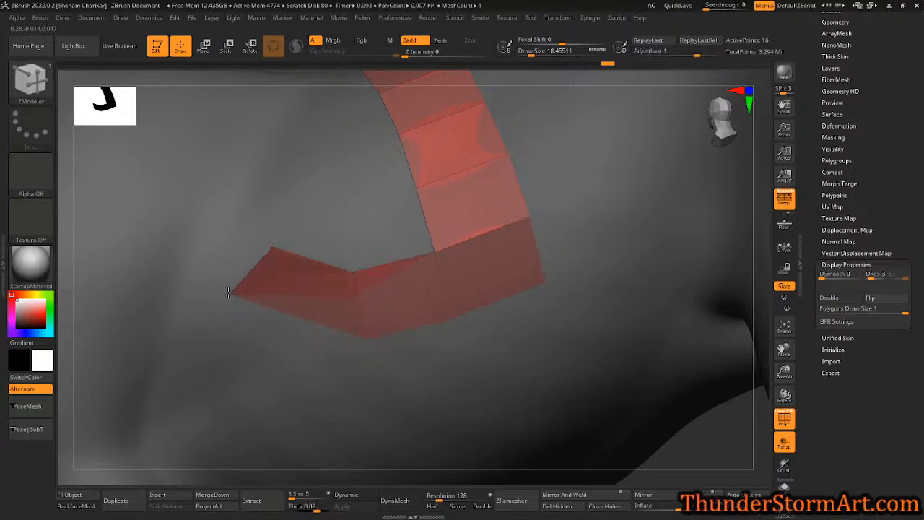
pyautogui.moveTo(273, 249); pyautogui.dragTo(297, 231)
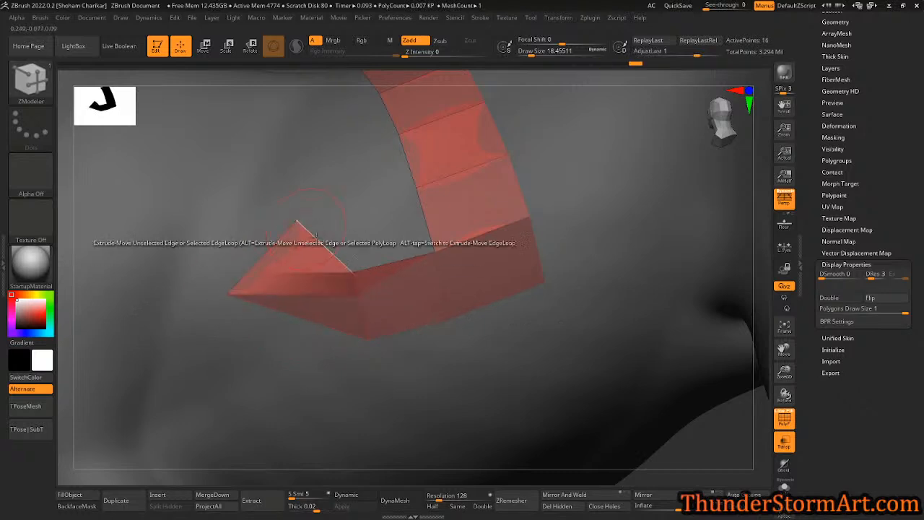
pyautogui.moveTo(350, 272); pyautogui.dragTo(374, 221)
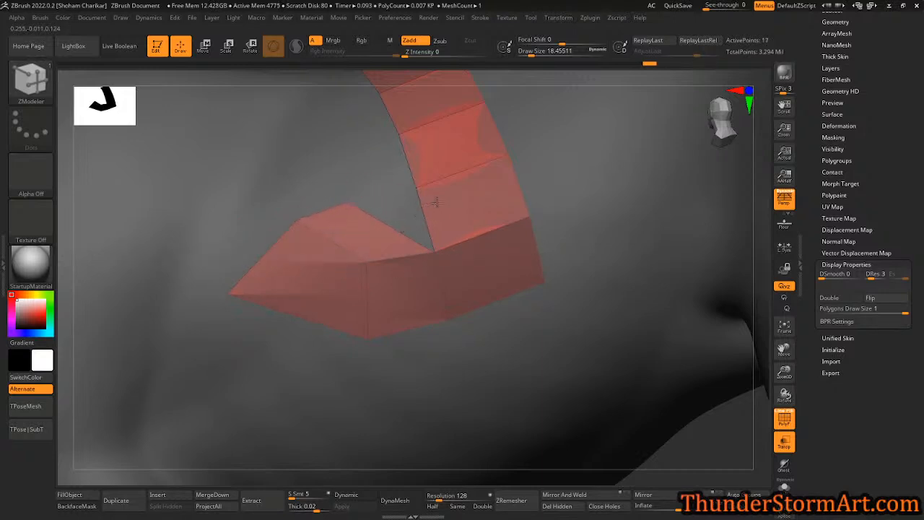
# - Extrude the front end up by one segment, level its corner points, and fill the next row across to the strap
pyautogui.moveTo(265, 256); pyautogui.dragTo(214, 178)
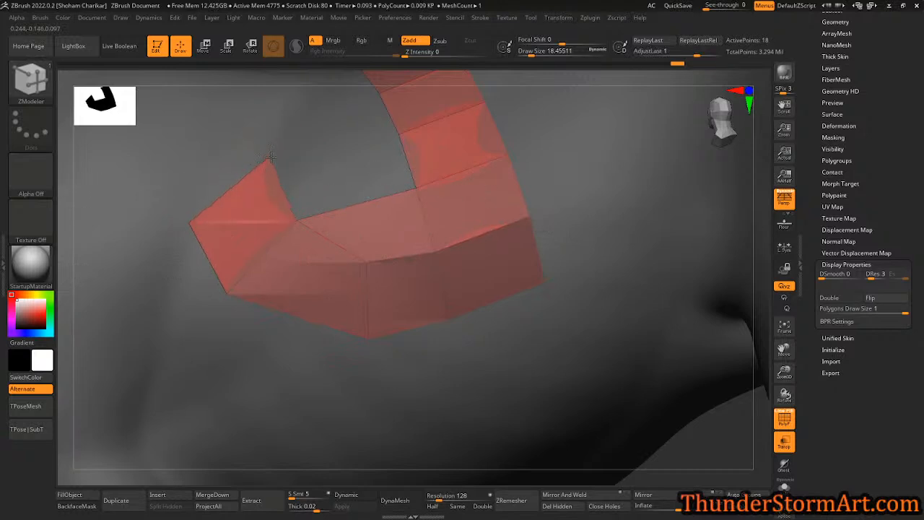
pyautogui.moveTo(189, 222); pyautogui.dragTo(181, 193)
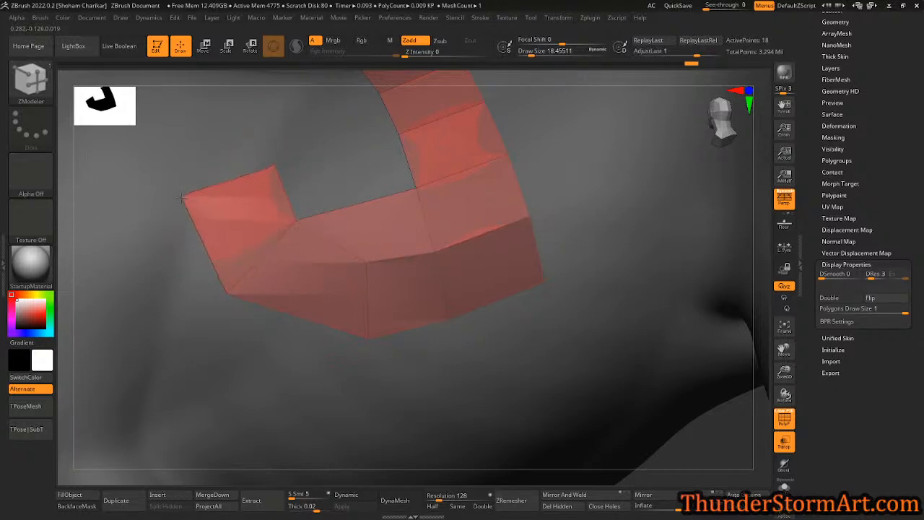
pyautogui.moveTo(286, 193); pyautogui.dragTo(363, 177)
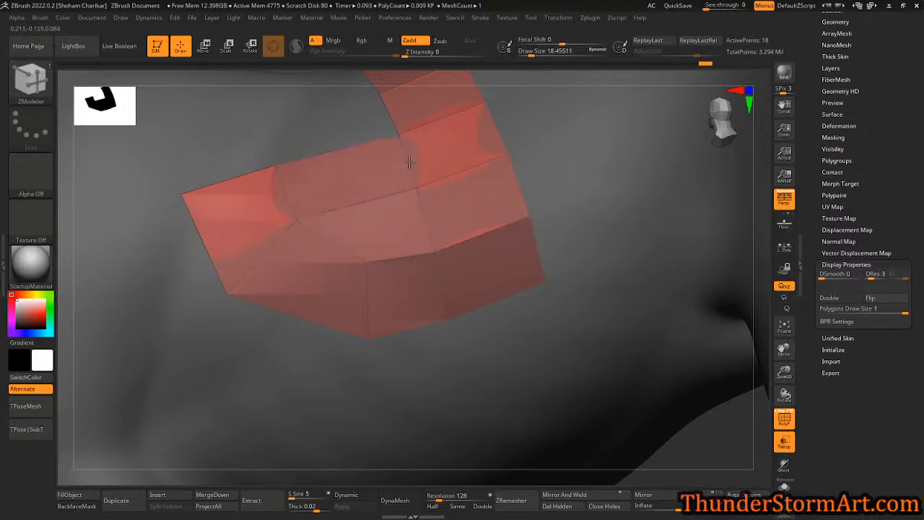
pyautogui.keyDown('alt'); pyautogui.moveTo(419, 172); pyautogui.dragTo(413, 296, button='right'); pyautogui.keyUp('alt')
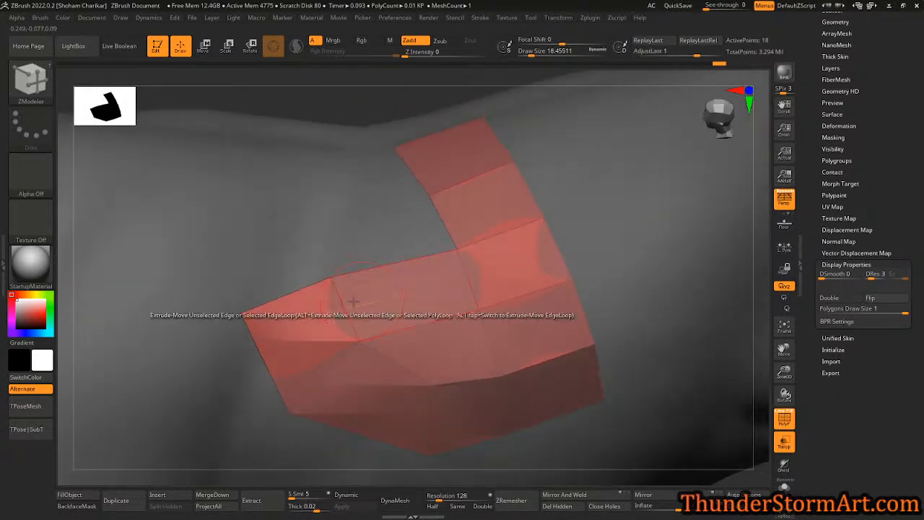
# - Extrude the front column upward by two more segments and raise its two end points along the body
pyautogui.moveTo(289, 295); pyautogui.dragTo(264, 166)
pyautogui.moveTo(374, 213); pyautogui.dragTo(371, 233, button='right')
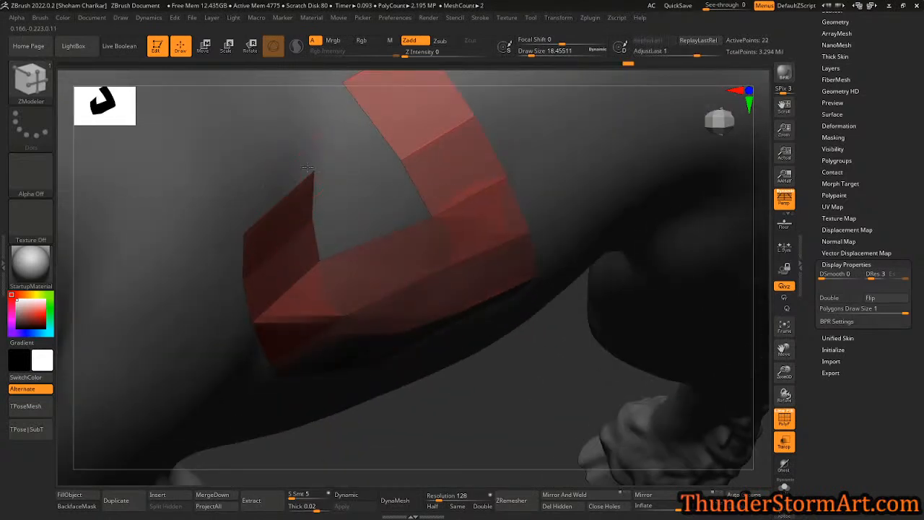
pyautogui.moveTo(302, 160); pyautogui.dragTo(312, 170, button='right')
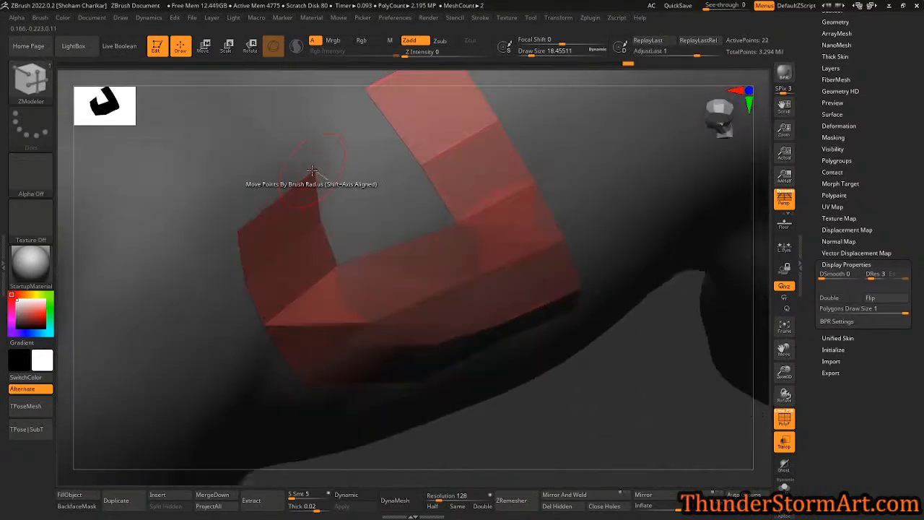
pyautogui.moveTo(311, 170); pyautogui.dragTo(309, 156)
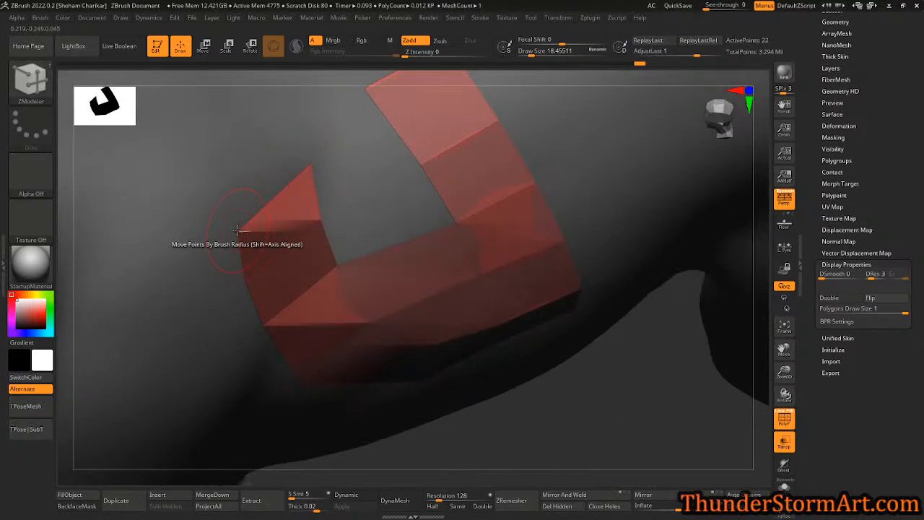
pyautogui.moveTo(237, 232); pyautogui.dragTo(230, 211)
# - Adjust the front column's inner and end points so its upper segments line up with the strap's rows
pyautogui.moveTo(301, 241); pyautogui.dragTo(289, 221, button='right')
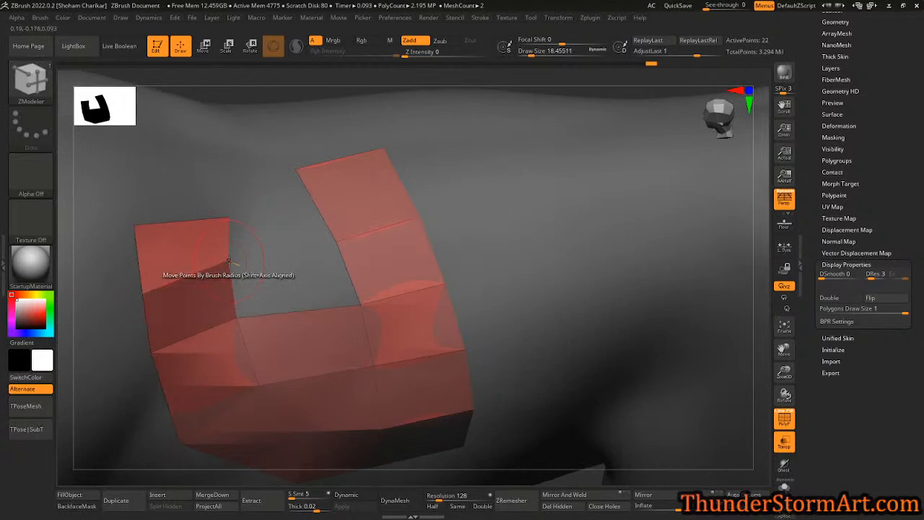
pyautogui.moveTo(228, 260); pyautogui.dragTo(231, 269)
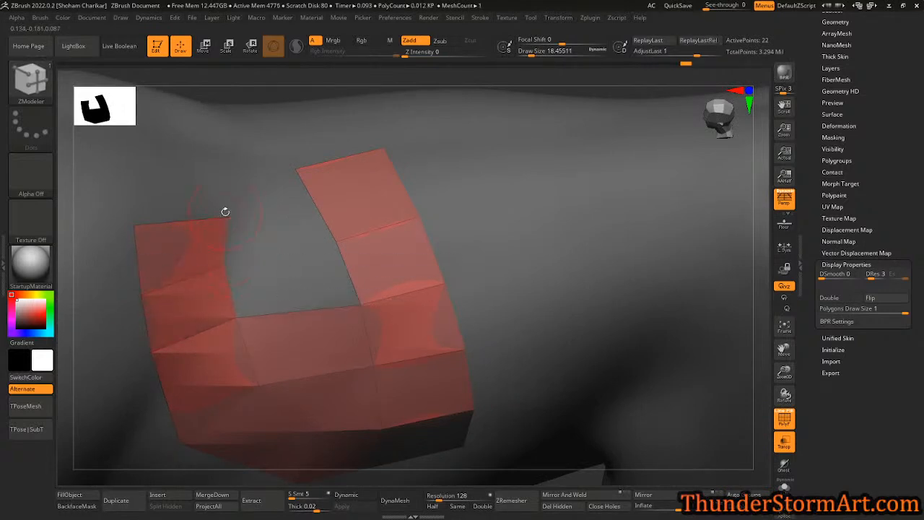
pyautogui.moveTo(214, 192); pyautogui.dragTo(218, 182)
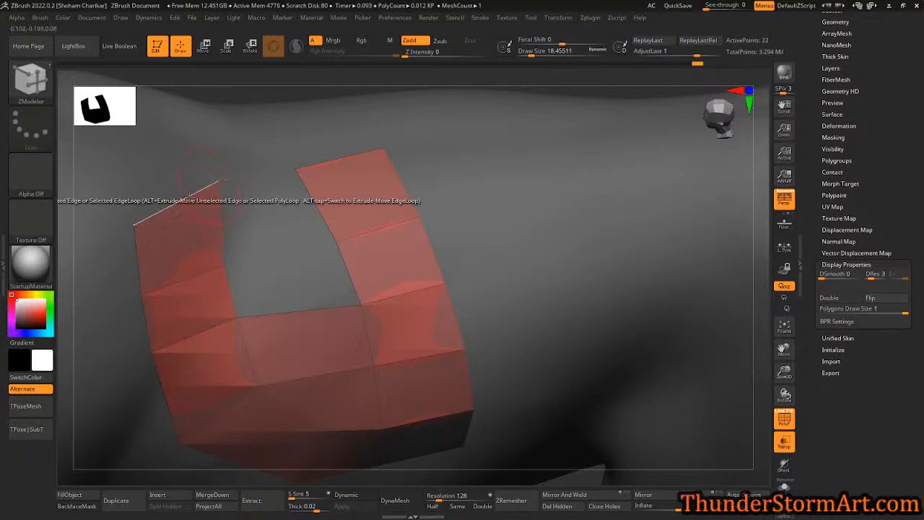
pyautogui.moveTo(135, 226); pyautogui.dragTo(136, 200)
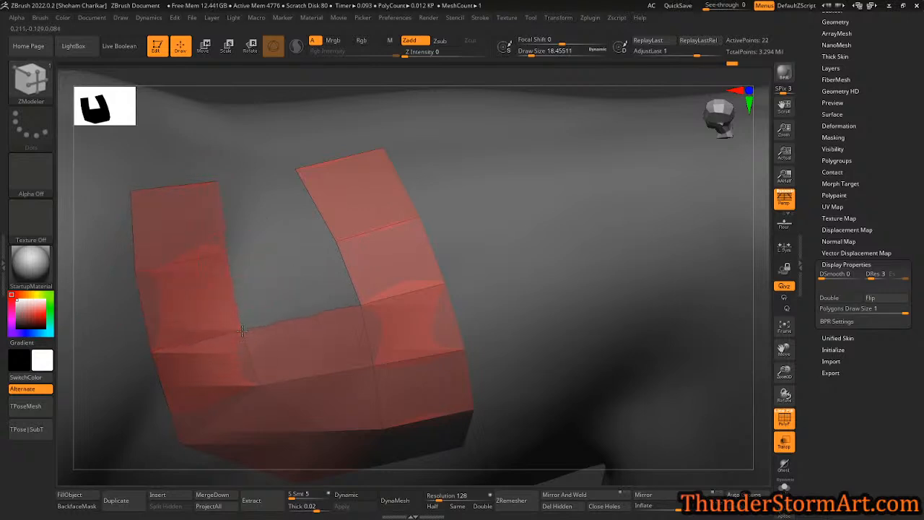
# - Fill the gap between the front column and the strap by extruding two faces and welding them to the strap
pyautogui.moveTo(293, 281); pyautogui.dragTo(367, 265)
pyautogui.moveTo(223, 207); pyautogui.dragTo(301, 194)
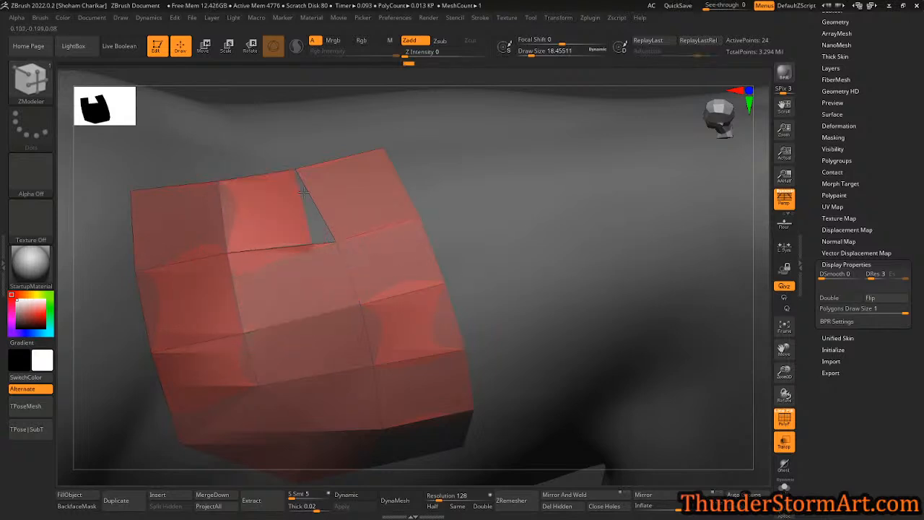
pyautogui.moveTo(367, 252); pyautogui.dragTo(339, 246, button='right')
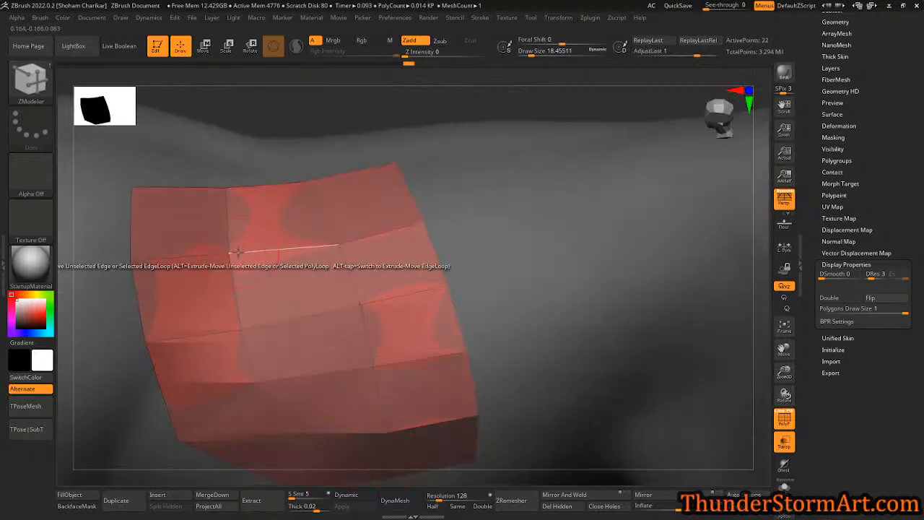
pyautogui.moveTo(233, 264); pyautogui.dragTo(312, 274, button='right')
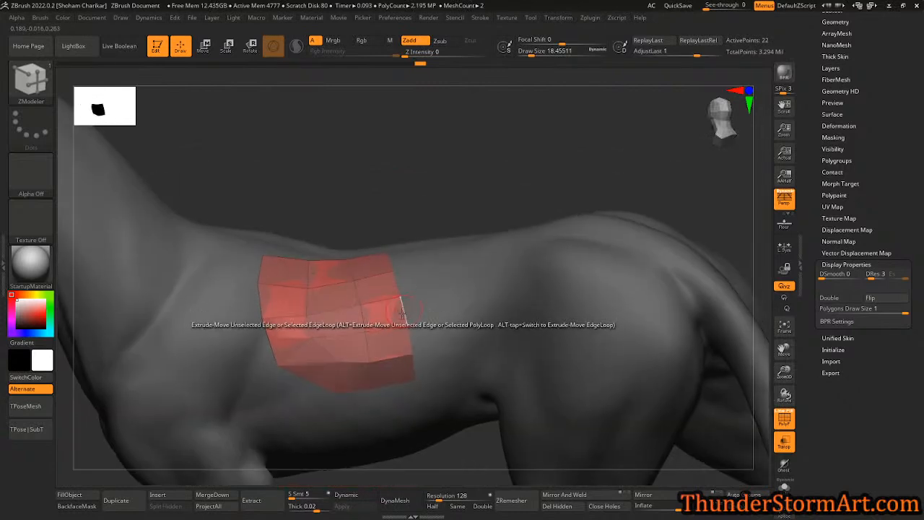
# - Set ZModeler's edge Extrude Move action to Snap To Surface
pyautogui.keyDown('alt'); pyautogui.moveTo(403, 312); pyautogui.dragTo(199, 253, button='right'); pyautogui.keyUp('alt')
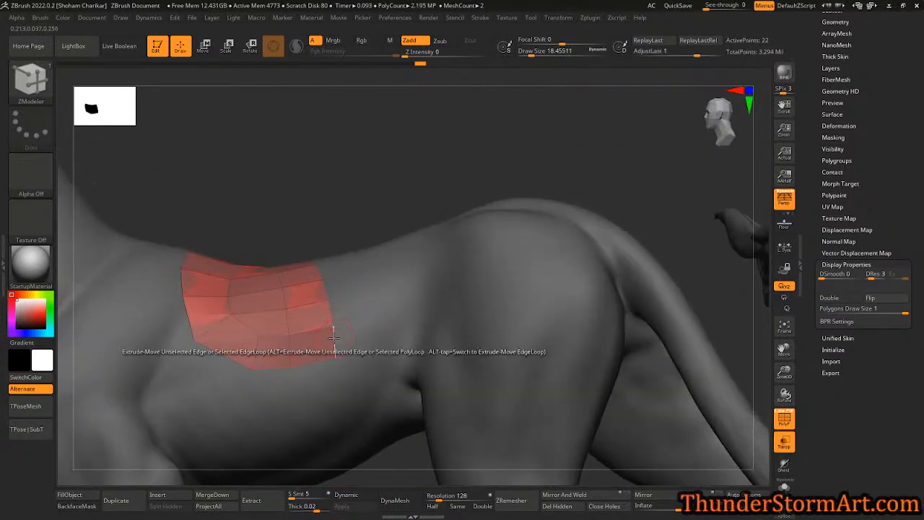
pyautogui.moveTo(333, 337); pyautogui.dragTo(343, 367, button='right')
pyautogui.press('space')
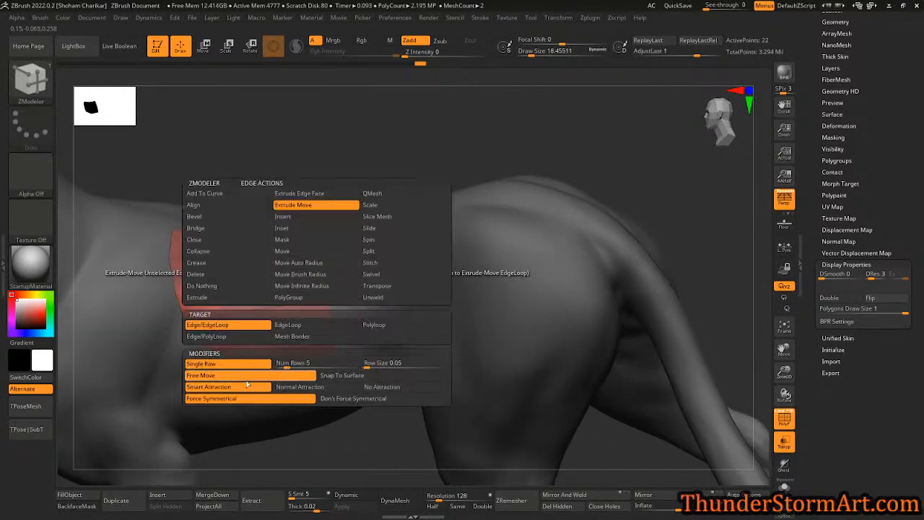
pyautogui.press('space')
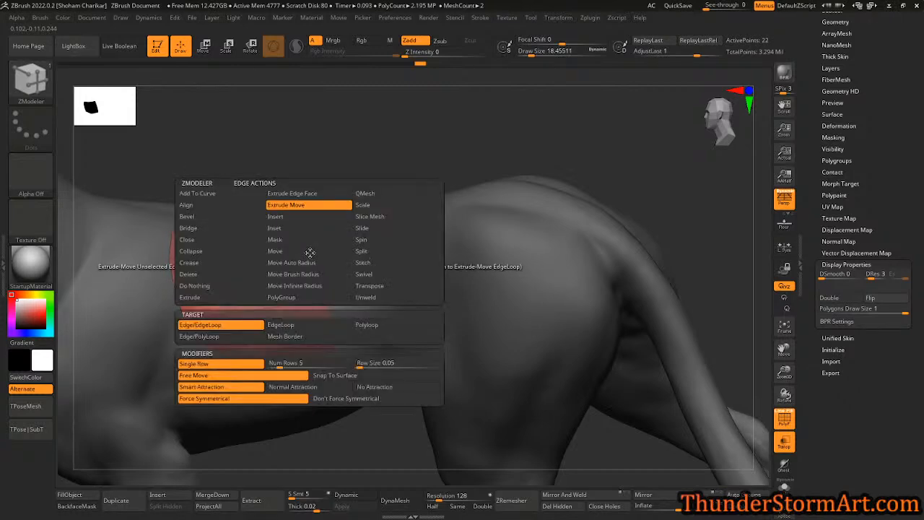
pyautogui.click(331, 375)
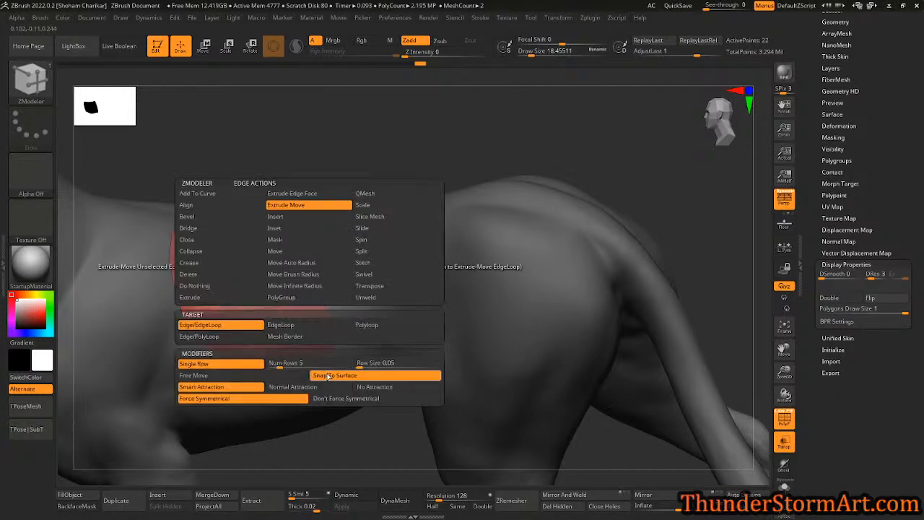
# - Extrude the patch's rear edges one by one into a new column snapped to the body toward the hindquarters
pyautogui.moveTo(307, 312); pyautogui.dragTo(338, 274, button='right')
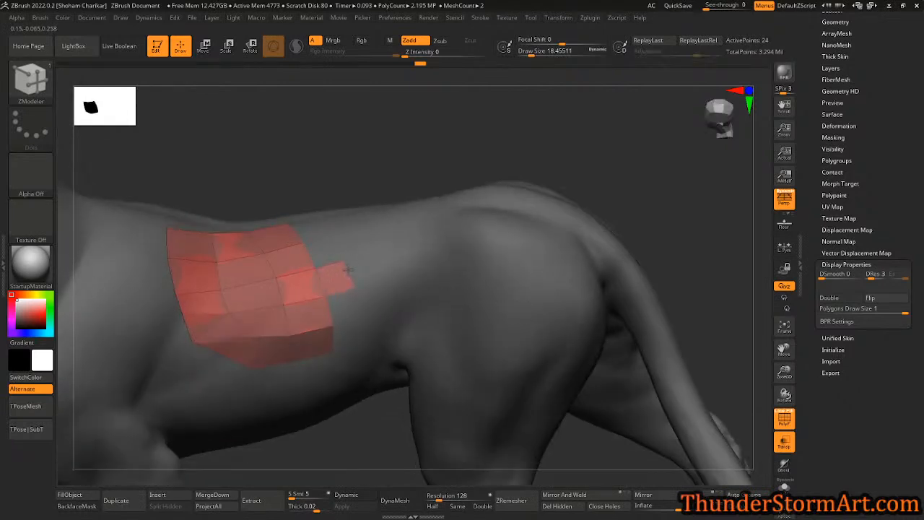
pyautogui.click(350, 316)
pyautogui.moveTo(351, 317); pyautogui.dragTo(354, 334)
pyautogui.moveTo(320, 257); pyautogui.dragTo(307, 267, button='right')
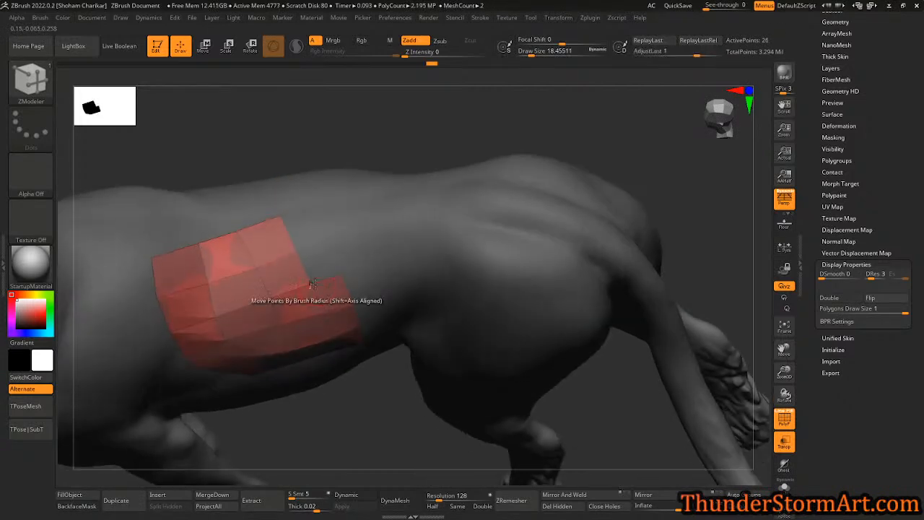
pyautogui.moveTo(315, 222); pyautogui.dragTo(336, 210, button='right')
# - Set the Extrude Move target to EdgeLoop and try extruding the patch's whole rear edge with surface snapping
pyautogui.rightClick(333, 250)
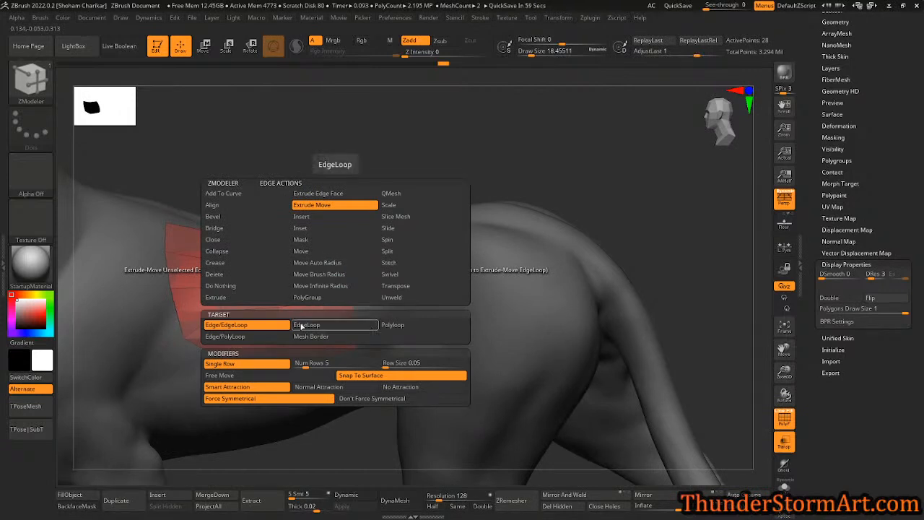
pyautogui.click(302, 326)
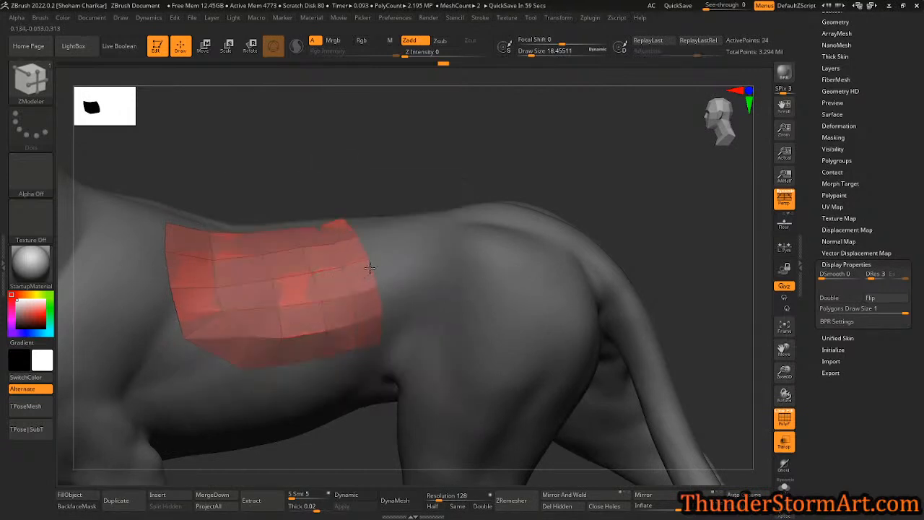
pyautogui.moveTo(380, 263); pyautogui.dragTo(387, 252)
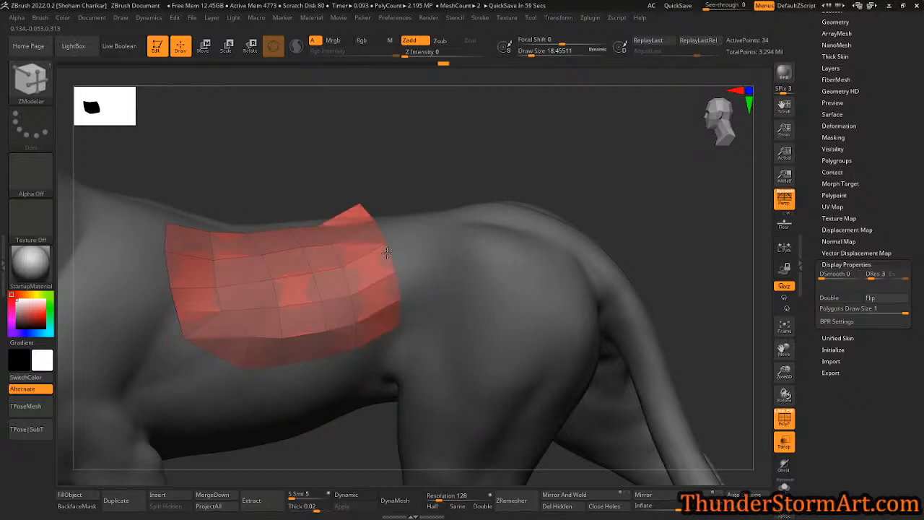
# - Switch Extrude Move to Free Move and extrude the rear edge loop by six rows over the rump into a flowing strip
pyautogui.press('space')
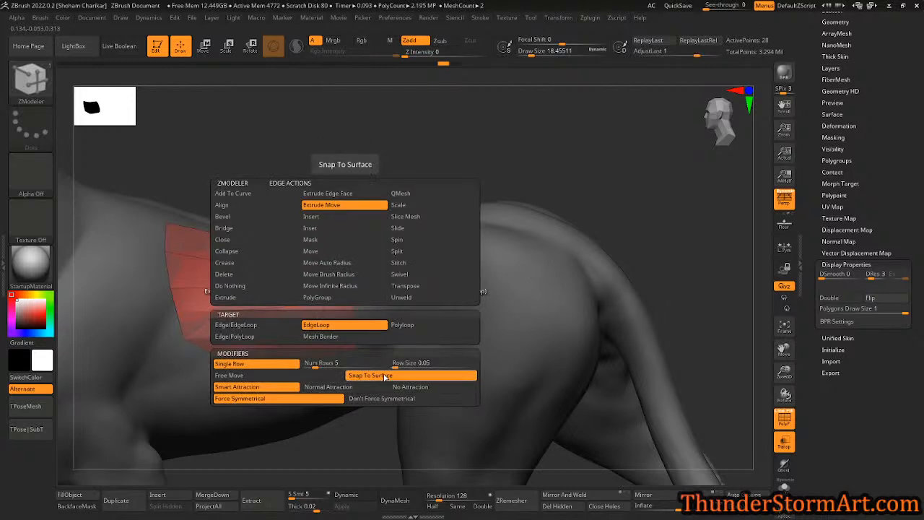
pyautogui.moveTo(391, 321); pyautogui.dragTo(351, 271, button='right')
pyautogui.moveTo(351, 272); pyautogui.dragTo(712, 109)
pyautogui.moveTo(671, 227); pyautogui.dragTo(538, 319)
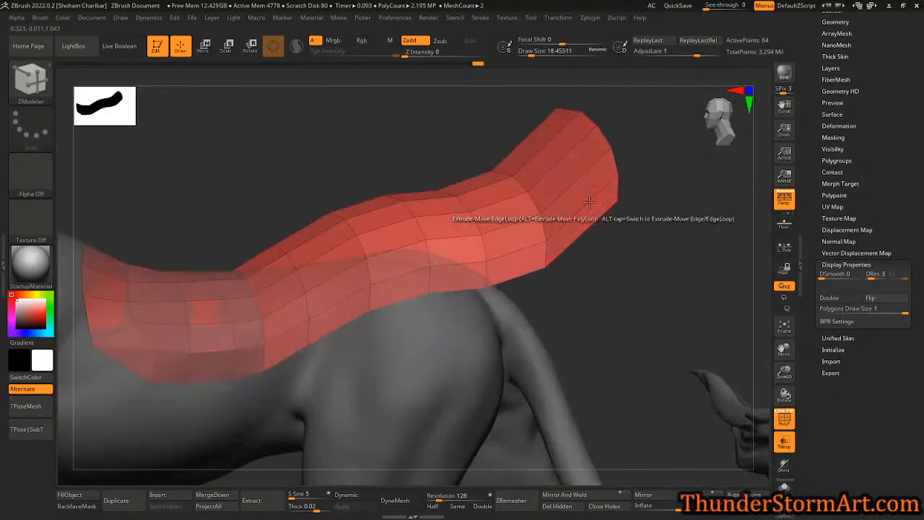
# - Switch the edge action to Insert and add an edge loop across the middle of the strip's last row
pyautogui.press('space')
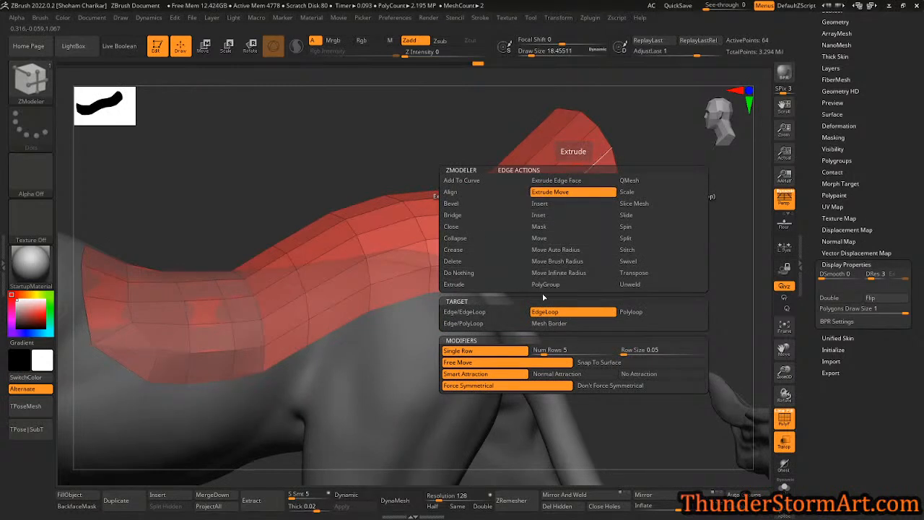
pyautogui.click(548, 205)
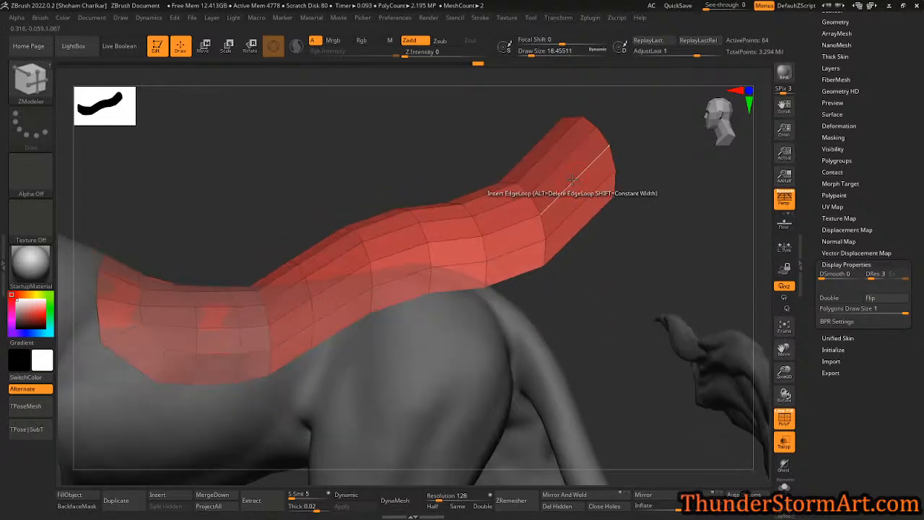
pyautogui.click(573, 186)
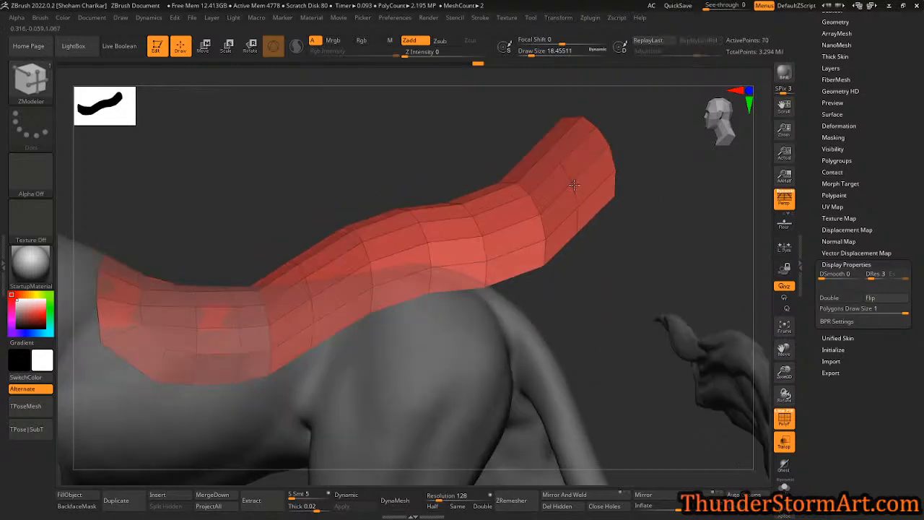
pyautogui.keyDown('alt'); pyautogui.moveTo(558, 293); pyautogui.dragTo(476, 326); pyautogui.keyUp('alt')
pyautogui.moveTo(525, 306); pyautogui.dragTo(528, 302)
# - Switch to the Move brush with a Draw Size of about 74
pyautogui.press('b')
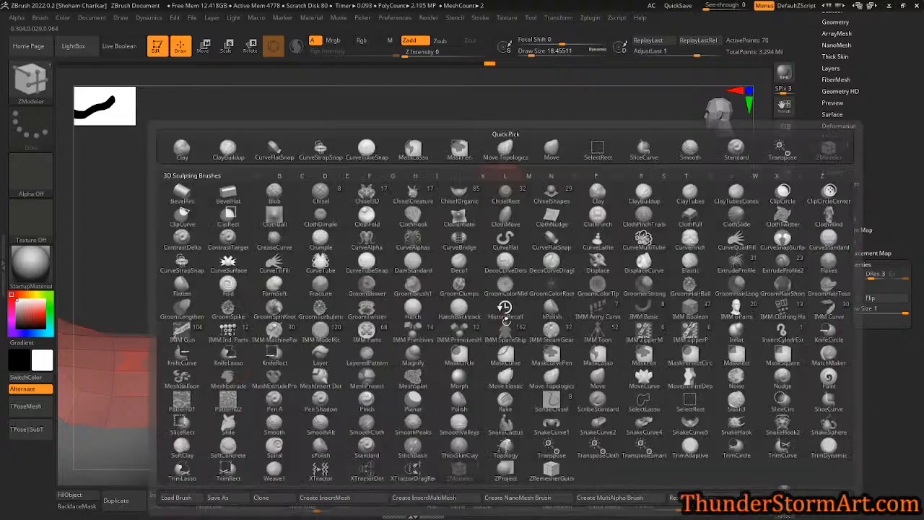
pyautogui.press('m')
pyautogui.press('v')
pyautogui.press('s')
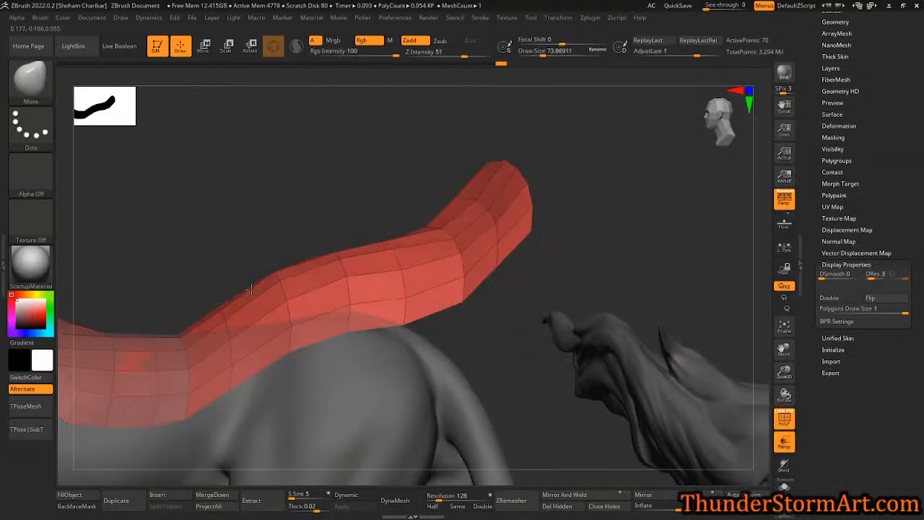
# - Widen and flare the strip's rear end behind the rump with the Move brush, enlarging the Draw Size to about 120
pyautogui.moveTo(543, 247); pyautogui.dragTo(624, 276)
pyautogui.moveTo(466, 316)
pyautogui.mouseDown()
pyautogui.moveTo(513, 320)
pyautogui.moveTo(493, 312)
pyautogui.moveTo(488, 295)
pyautogui.moveTo(537, 341)
pyautogui.mouseUp()
pyautogui.moveTo(552, 285); pyautogui.dragTo(562, 292)
pyautogui.moveTo(592, 293); pyautogui.dragTo(577, 338)
pyautogui.moveTo(443, 131); pyautogui.dragTo(399, 105)
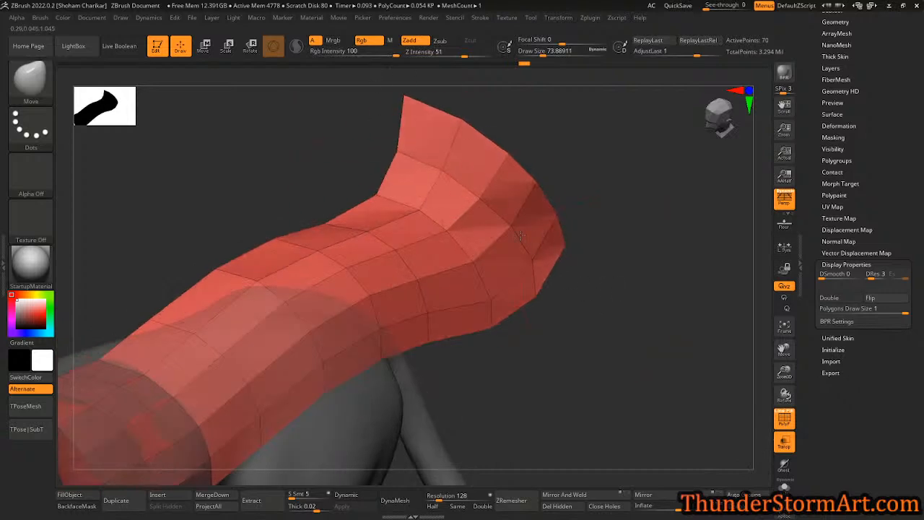
pyautogui.press('f')
pyautogui.moveTo(629, 233); pyautogui.dragTo(475, 142)
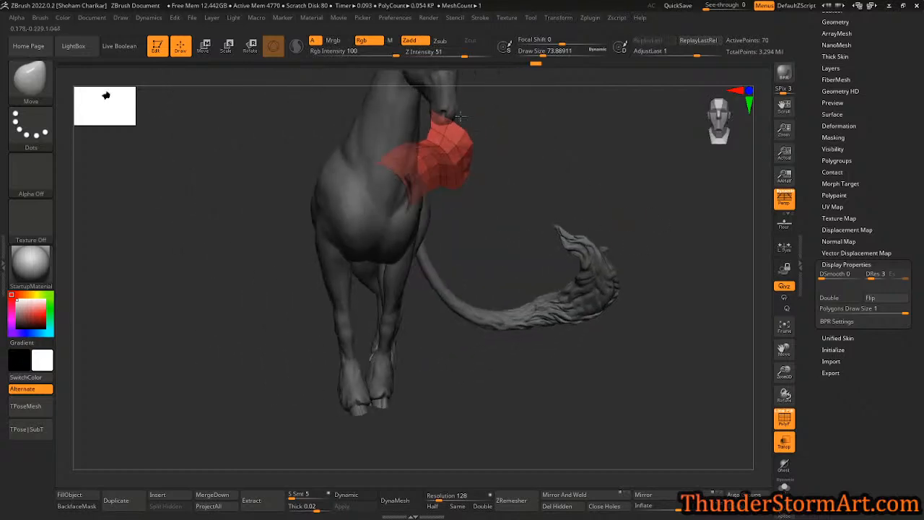
pyautogui.moveTo(448, 148); pyautogui.dragTo(485, 169)
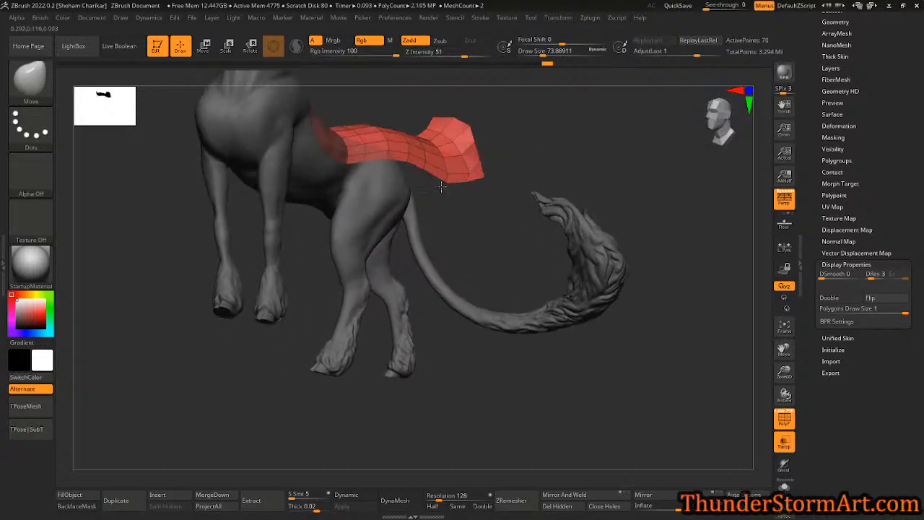
pyautogui.press('shift')
pyautogui.press('ctrl')
pyautogui.press('ctrl')
pyautogui.moveTo(525, 152)
pyautogui.mouseDown()
pyautogui.moveTo(504, 166)
pyautogui.moveTo(532, 158)
pyautogui.mouseUp()
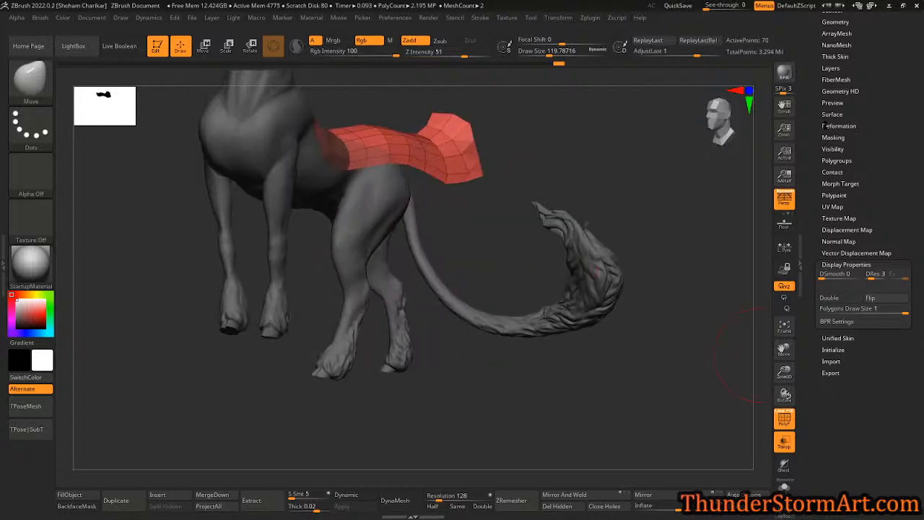
# - Try the Relax and Polish deformations on the cloth strip and undo the polishing
pyautogui.click(824, 126)
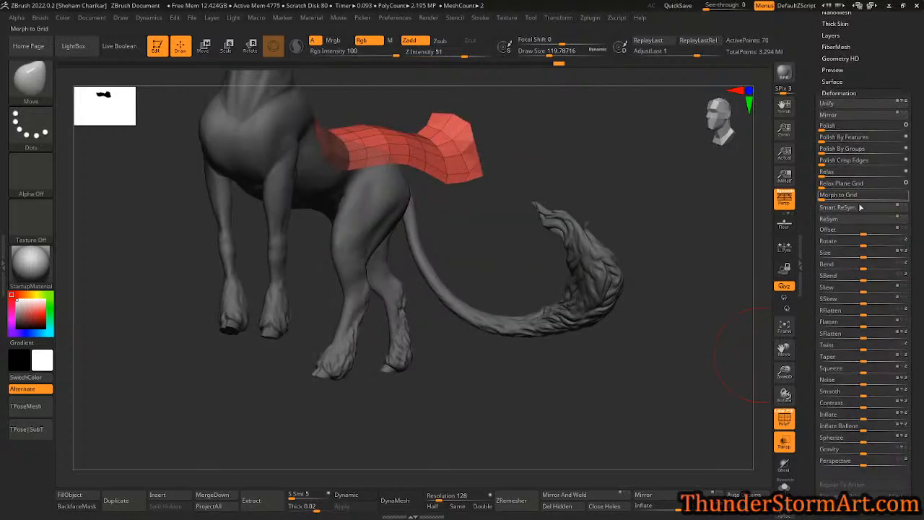
pyautogui.click(824, 174)
pyautogui.moveTo(542, 155); pyautogui.dragTo(578, 227)
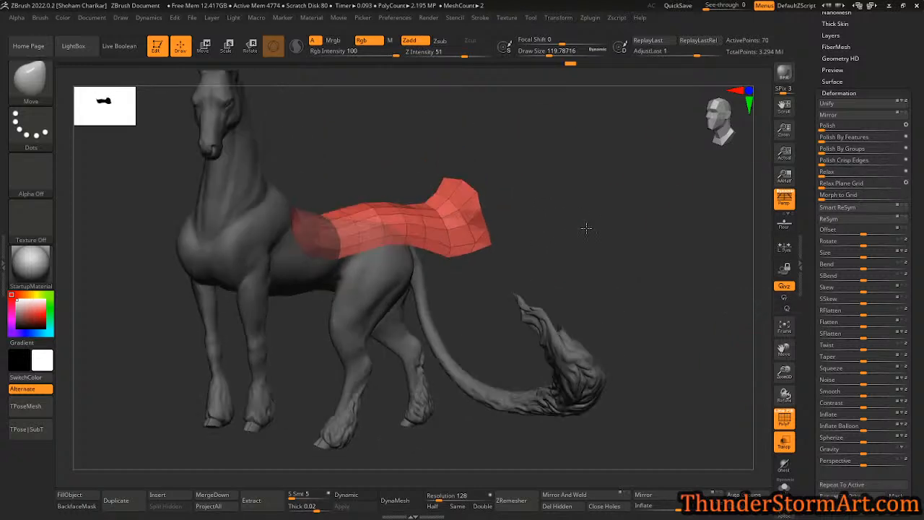
pyautogui.click(823, 130)
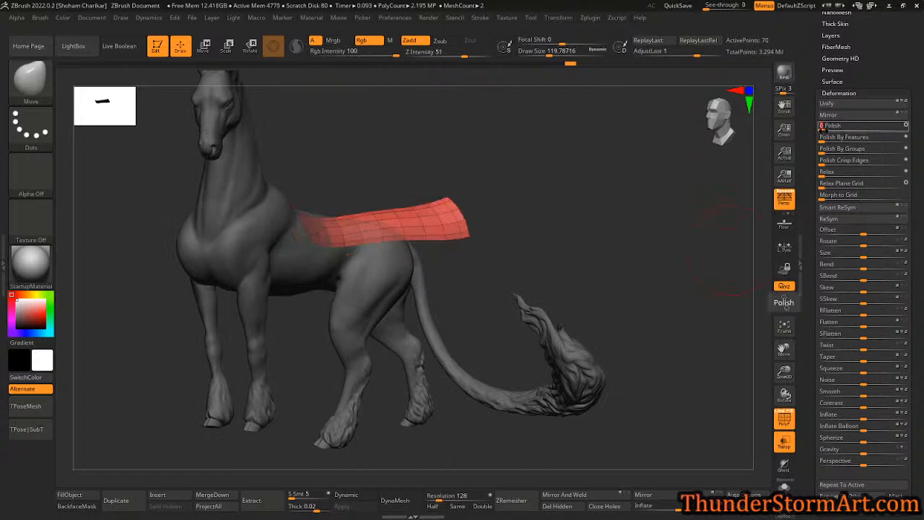
pyautogui.hotkey('ctrl', 'z')
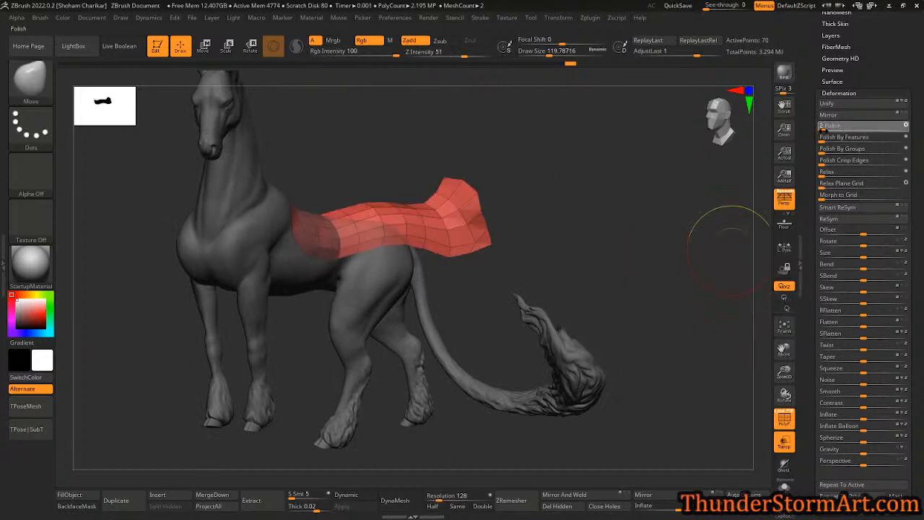
pyautogui.click(827, 125)
pyautogui.hotkey('ctrl', 'z')
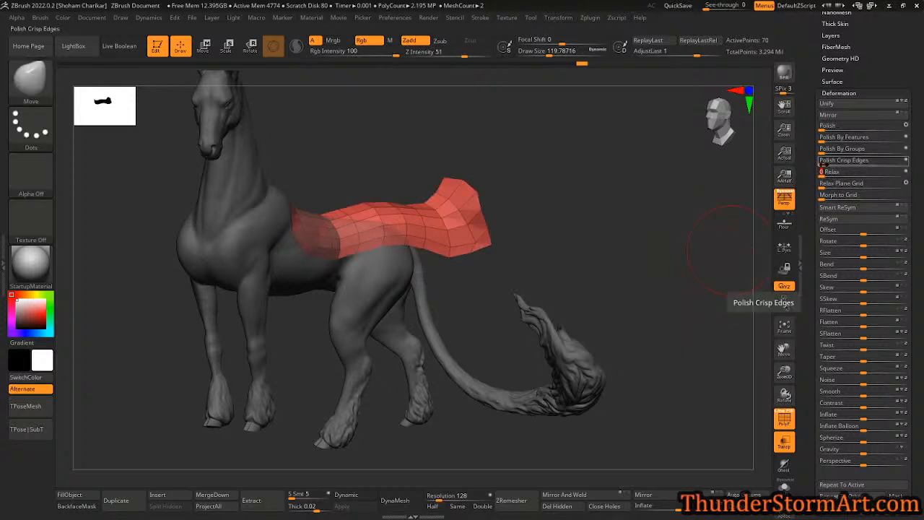
# - Smooth the cloth strip lightly with the Polish Crisp Edges deformation
pyautogui.click(844, 159)
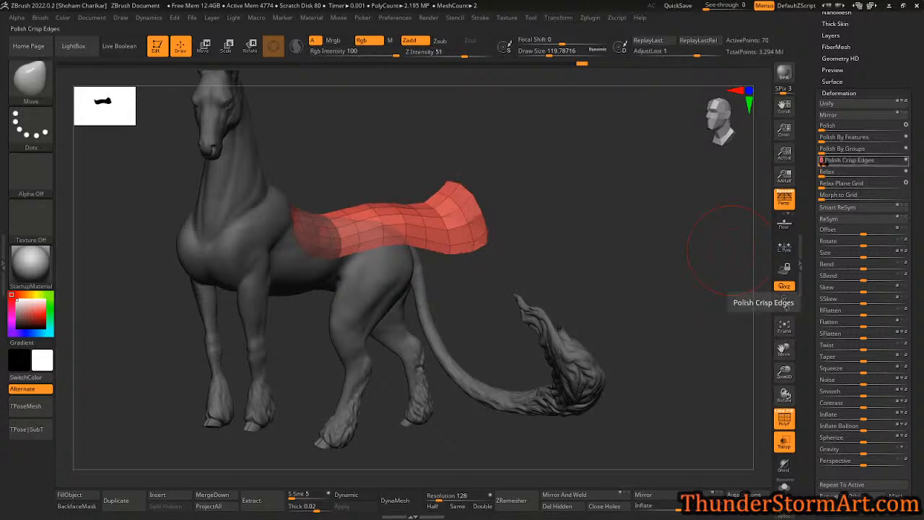
pyautogui.moveTo(650, 203); pyautogui.dragTo(600, 215)
pyautogui.keyDown('ctrl'); pyautogui.moveTo(608, 280); pyautogui.dragTo(612, 419, button='right'); pyautogui.keyUp('ctrl')
pyautogui.keyDown('alt'); pyautogui.moveTo(176, 233); pyautogui.dragTo(389, 253, button='right'); pyautogui.keyUp('alt')
# - Switch to ZModeler with a Draw Size of about 41 and adjust the points of the strip's front section over the flank
pyautogui.press('b')
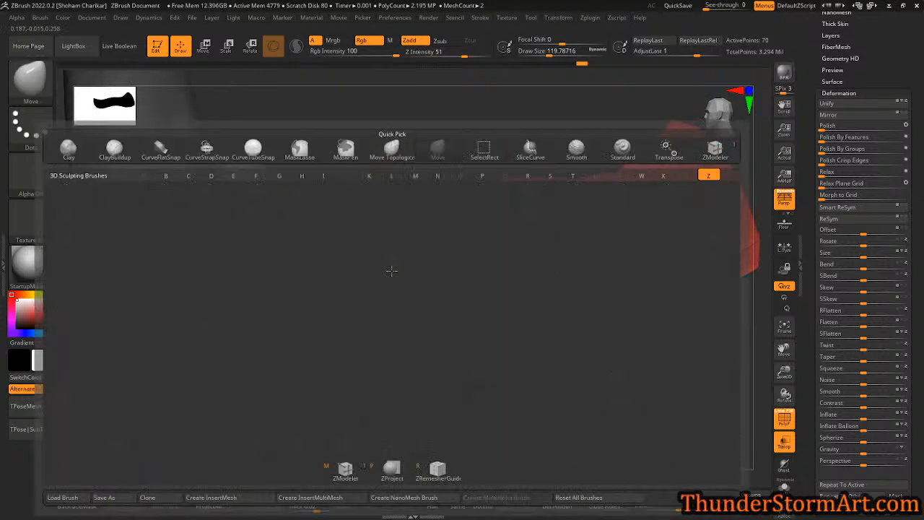
pyautogui.press('z')
pyautogui.press('m')
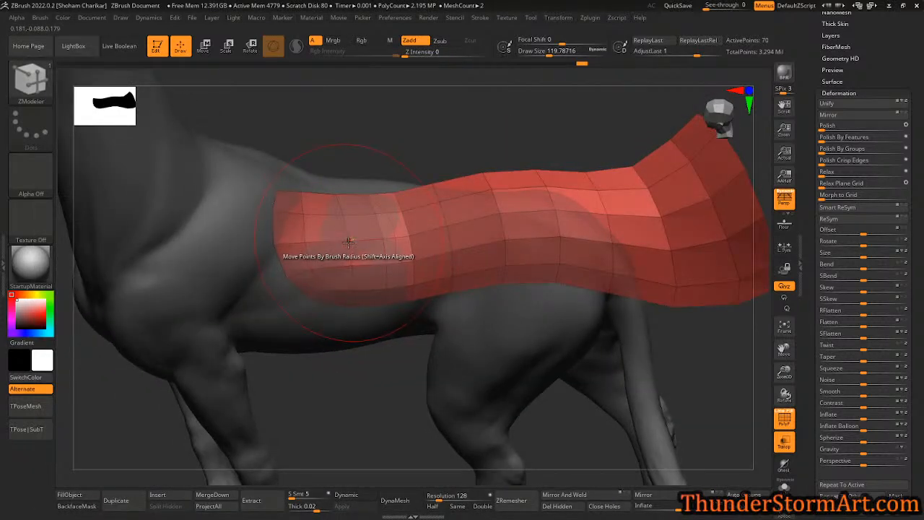
pyautogui.moveTo(350, 241); pyautogui.dragTo(350, 245)
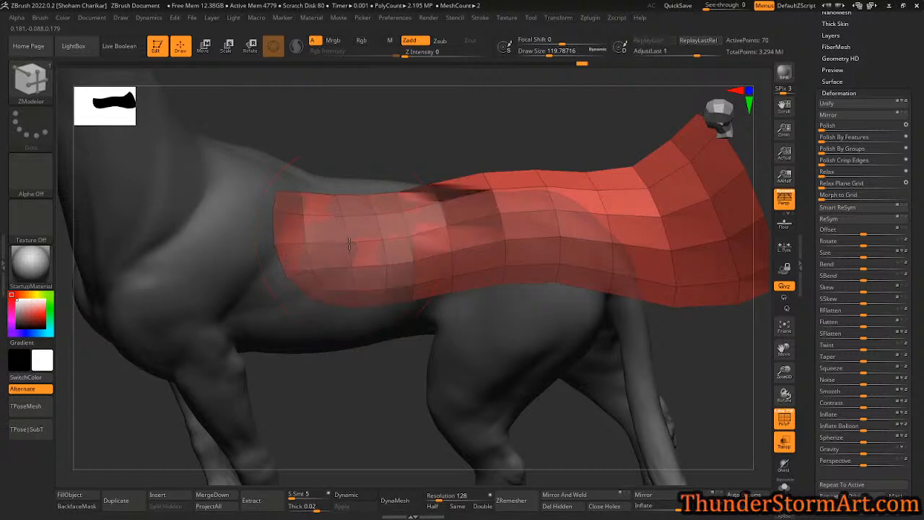
pyautogui.moveTo(350, 245); pyautogui.dragTo(432, 311, button='right')
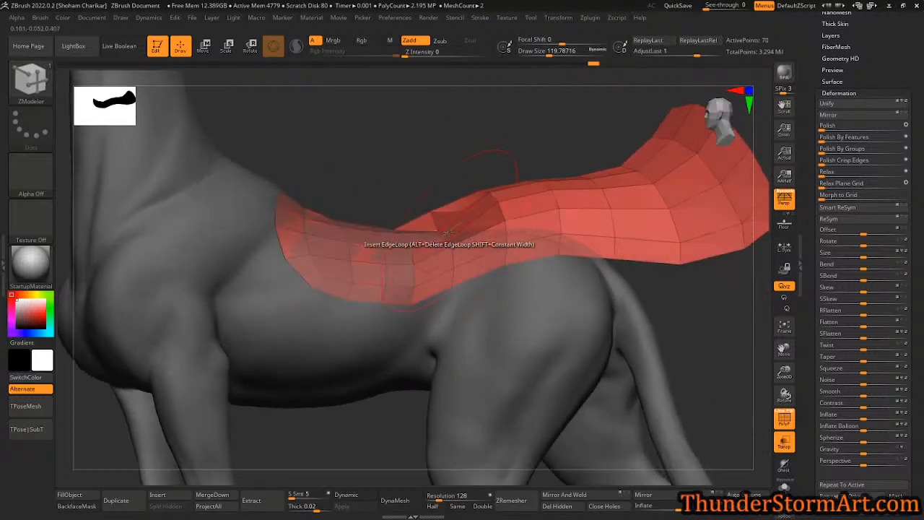
pyautogui.press('s')
pyautogui.moveTo(387, 154); pyautogui.dragTo(385, 154)
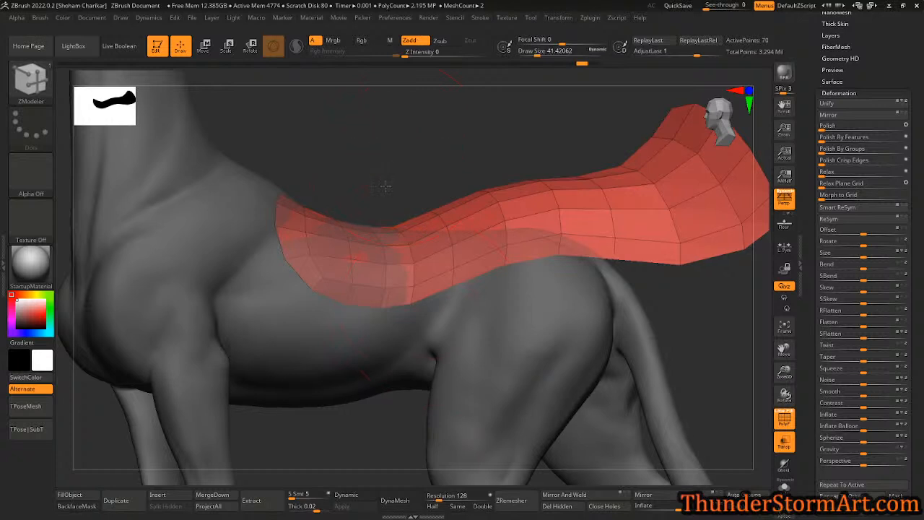
pyautogui.moveTo(385, 179); pyautogui.dragTo(382, 213, button='right')
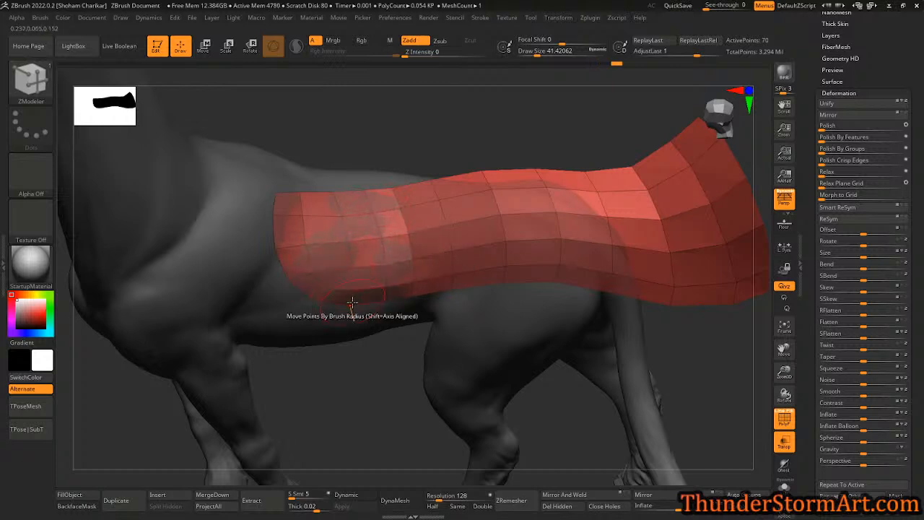
pyautogui.moveTo(352, 302); pyautogui.dragTo(353, 284, button='right')
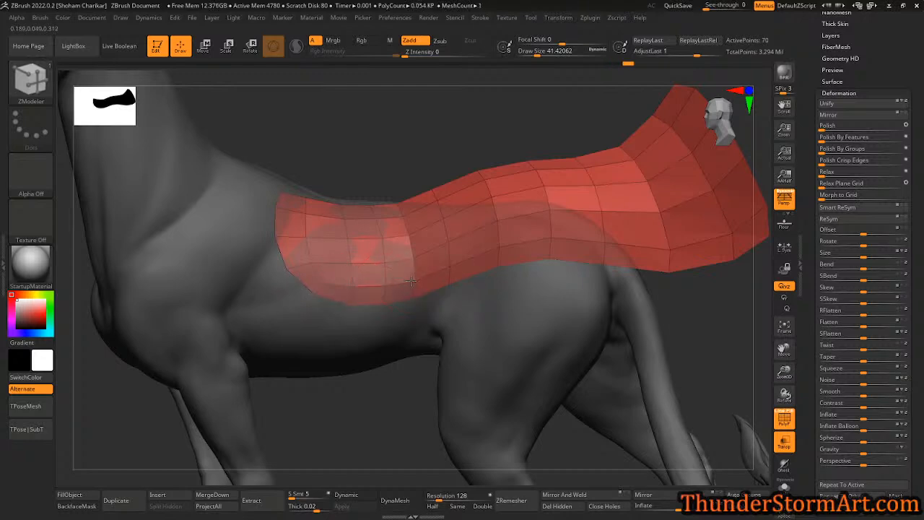
pyautogui.moveTo(423, 304); pyautogui.dragTo(440, 288, button='right')
# - Turn off the PolyFrame display on the cloth strip
pyautogui.keyDown('ctrl'); pyautogui.moveTo(648, 306); pyautogui.dragTo(749, 392, button='right'); pyautogui.keyUp('ctrl')
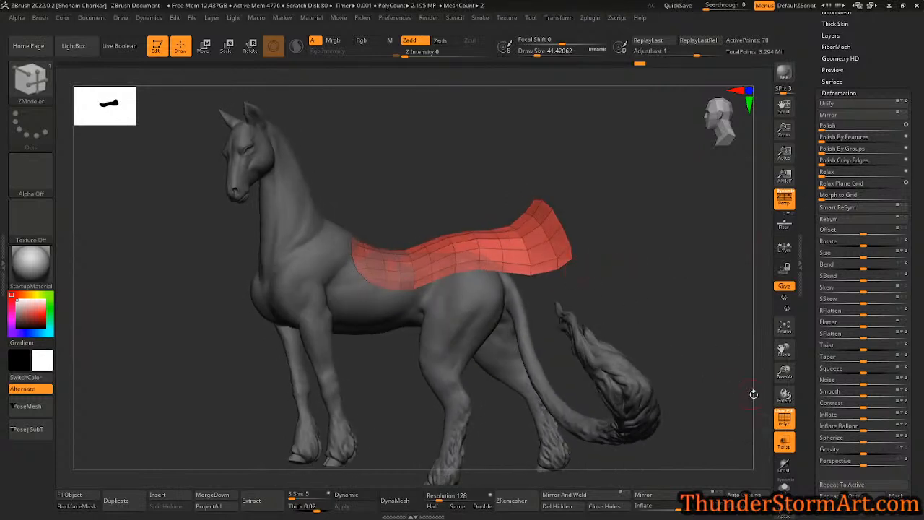
pyautogui.hotkey('shift', 'f')
pyautogui.moveTo(603, 219); pyautogui.dragTo(622, 234, button='right')
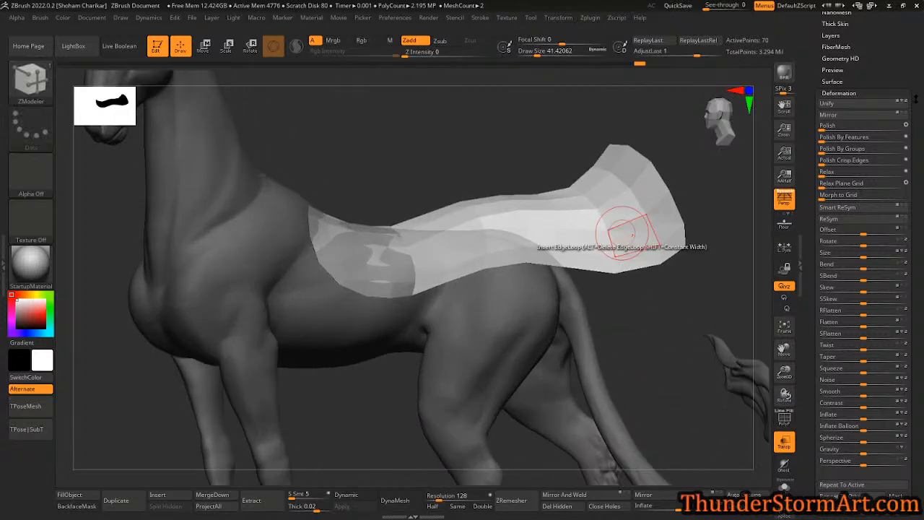
# - Enable Dynamic Subdiv on the strip with SmoothSubdiv 0 and a Thickness of 0.01234, and apply it to the mesh
pyautogui.moveTo(916, 99); pyautogui.dragTo(919, 161)
pyautogui.click(834, 126)
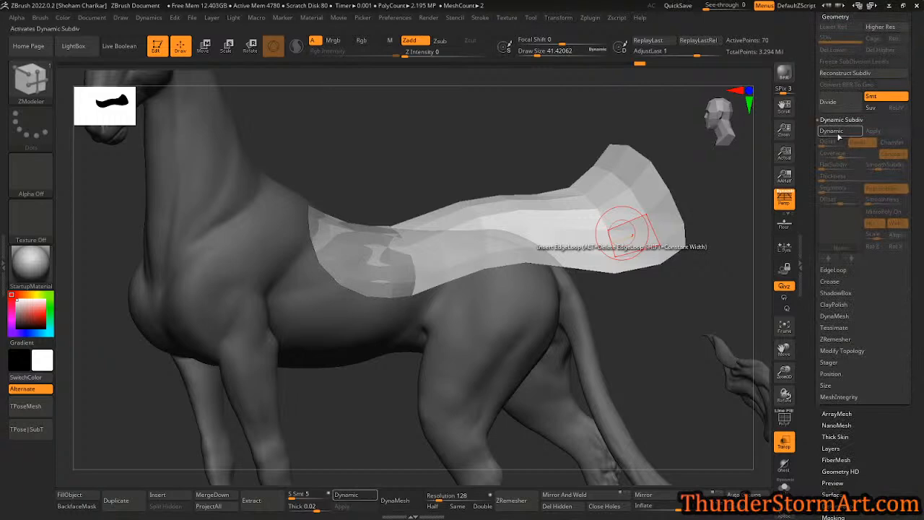
pyautogui.click(836, 132)
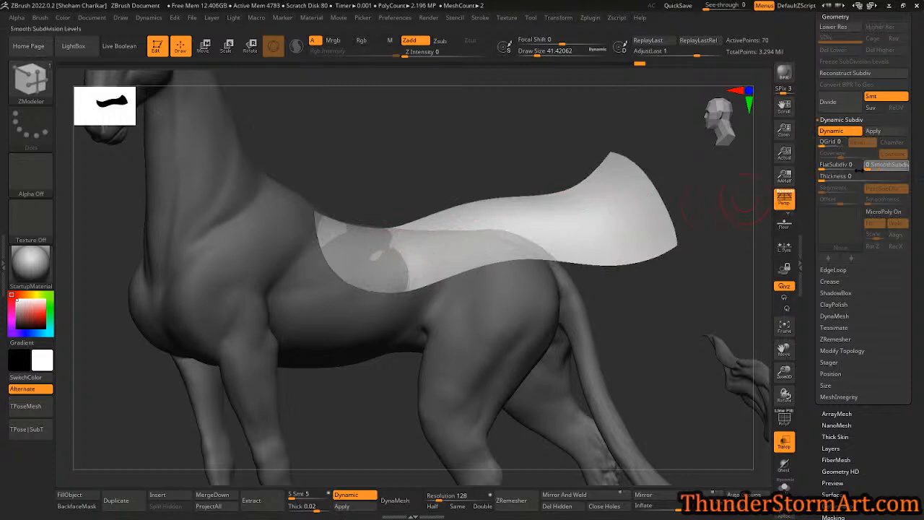
pyautogui.moveTo(860, 170)
pyautogui.mouseDown()
pyautogui.moveTo(827, 180)
pyautogui.moveTo(850, 179)
pyautogui.mouseUp()
pyautogui.moveTo(640, 236); pyautogui.dragTo(602, 246, button='right')
pyautogui.moveTo(606, 319); pyautogui.dragTo(628, 321, button='right')
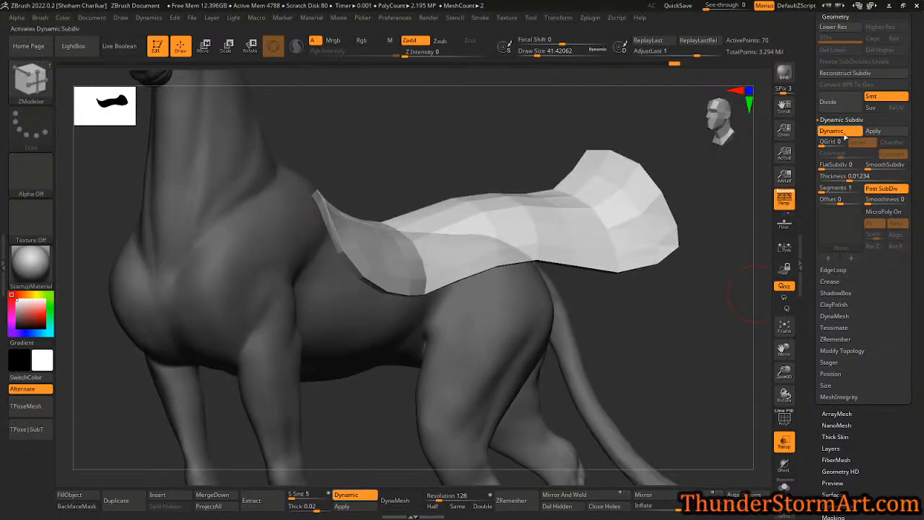
pyautogui.click(879, 133)
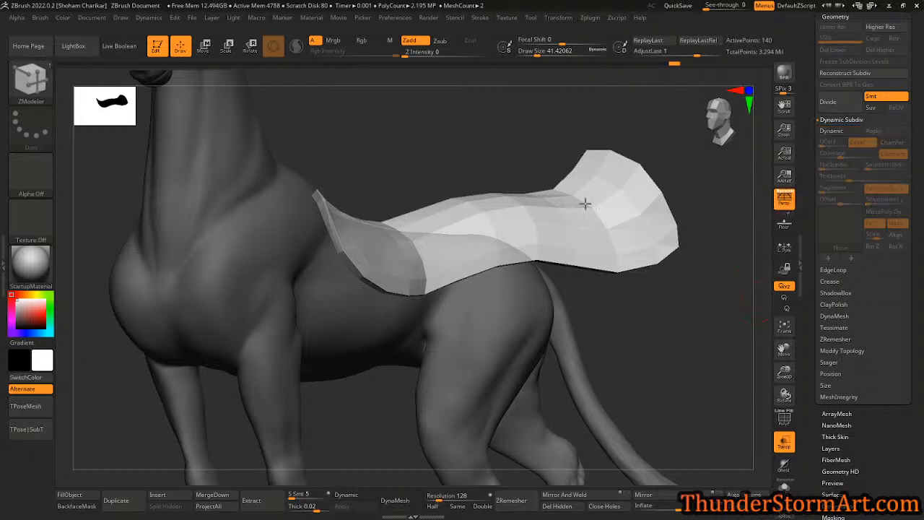
# - Enable Dynamic Subdiv again on the thickened strip, with Thickness 0 and SmoothSubdiv 2
pyautogui.keyDown('alt'); pyautogui.moveTo(662, 348); pyautogui.dragTo(638, 363, button='right'); pyautogui.keyUp('alt')
pyautogui.click(832, 131)
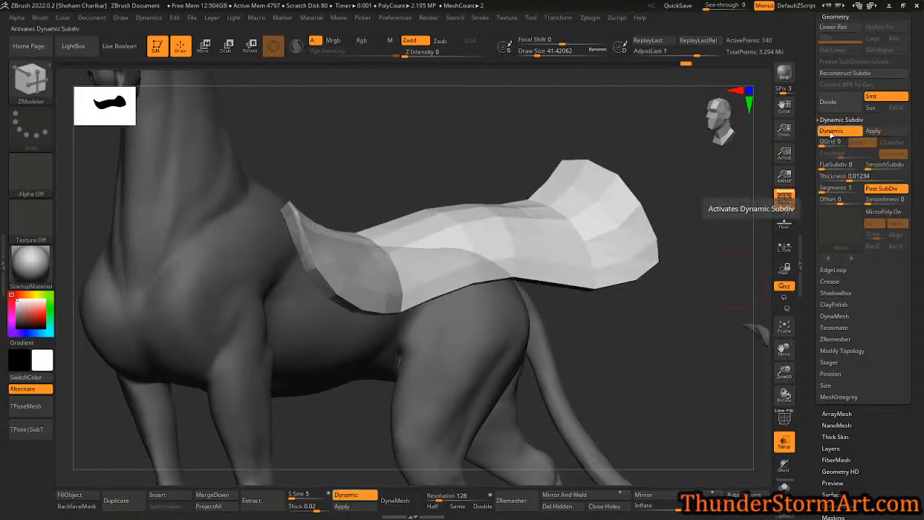
pyautogui.moveTo(847, 179); pyautogui.dragTo(817, 181)
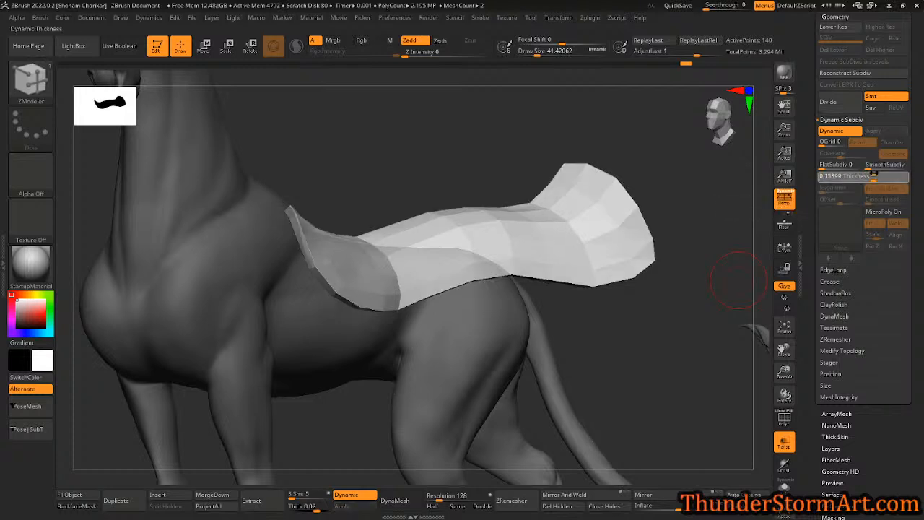
pyautogui.moveTo(870, 173); pyautogui.dragTo(874, 176)
pyautogui.write('0')
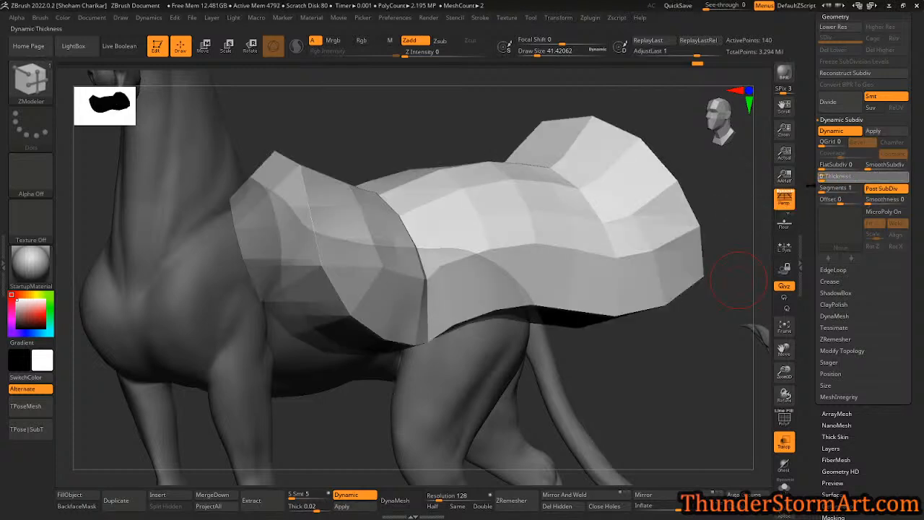
pyautogui.press('Return')
pyautogui.click(879, 167)
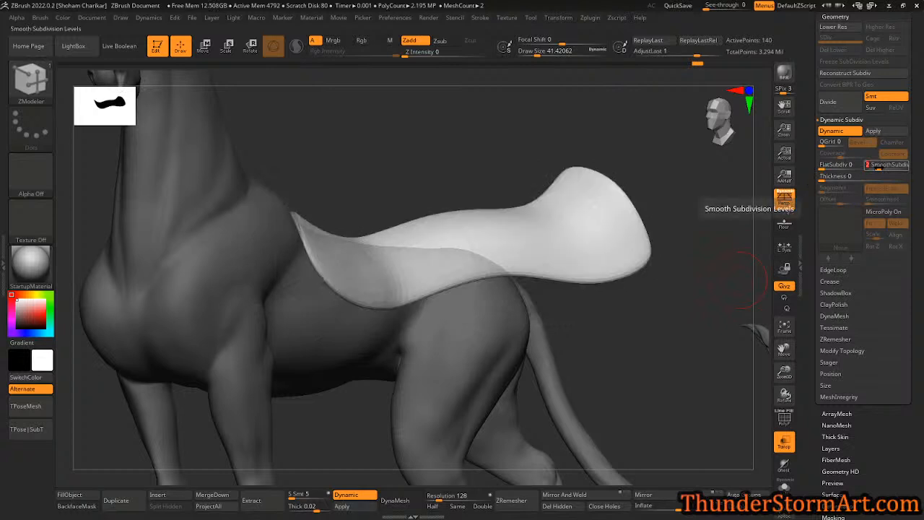
pyautogui.moveTo(688, 295); pyautogui.dragTo(641, 296)
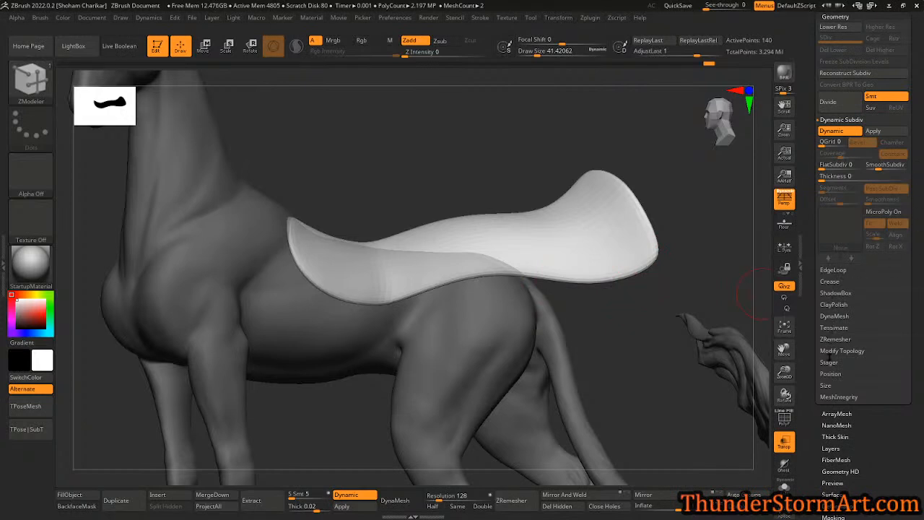
# - Crease the strip's polygroup borders with Crease PG and set the crease level to 2
pyautogui.click(830, 281)
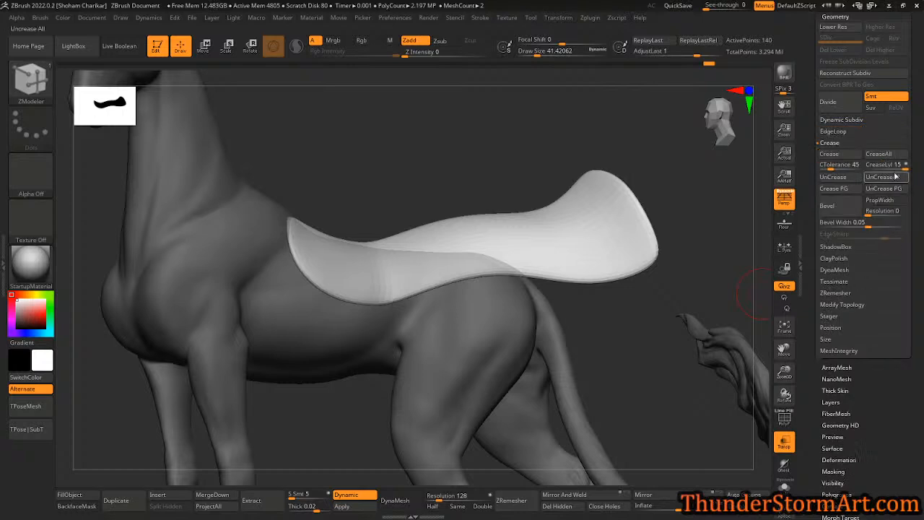
pyautogui.click(834, 189)
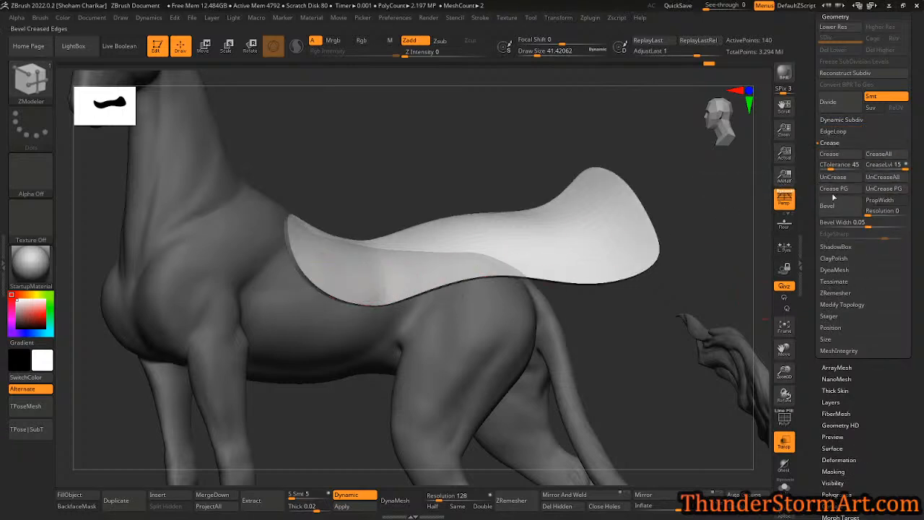
pyautogui.moveTo(906, 170); pyautogui.dragTo(881, 172)
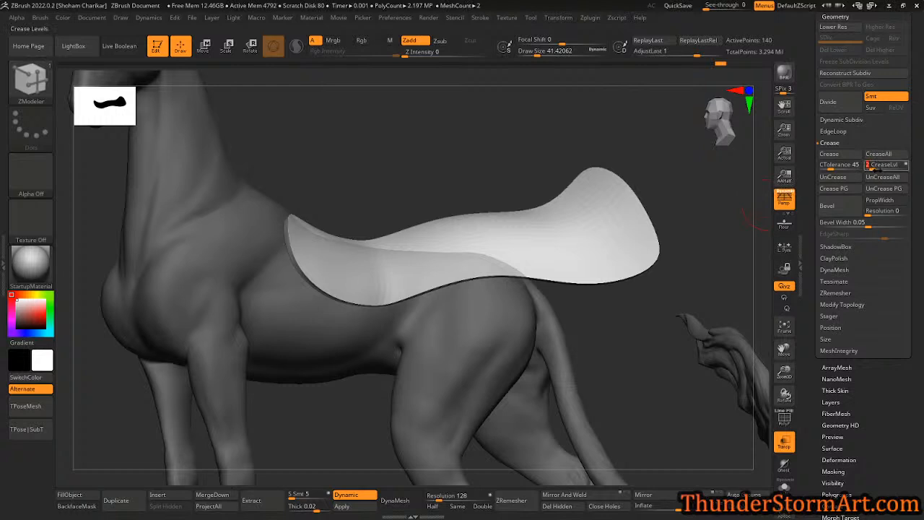
# - Raise the strip's SmoothSubdiv level to 3 in the Dynamic Subdiv settings and check its softened edges
pyautogui.moveTo(913, 136); pyautogui.dragTo(918, 152)
pyautogui.click(842, 138)
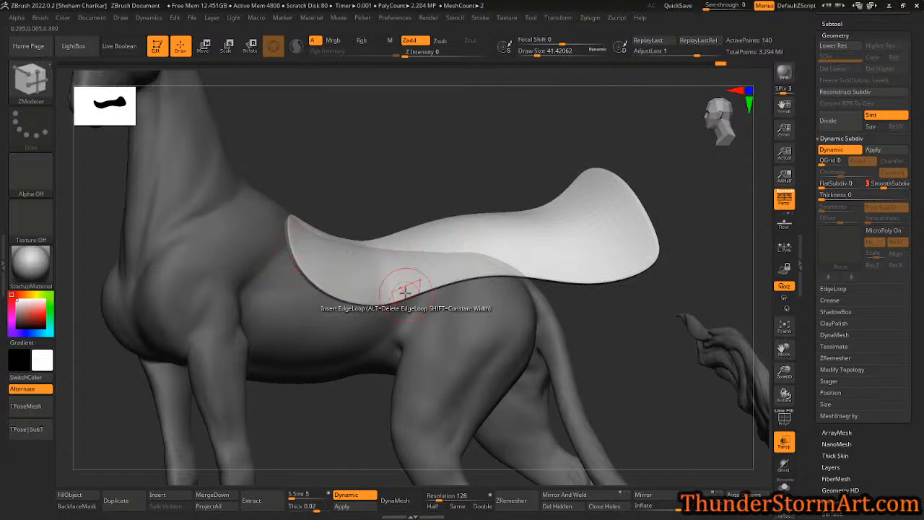
pyautogui.keyDown('ctrl'); pyautogui.moveTo(269, 239); pyautogui.dragTo(340, 247, button='right'); pyautogui.keyUp('ctrl')
pyautogui.keyDown('ctrl'); pyautogui.moveTo(480, 164); pyautogui.dragTo(278, 169, button='right'); pyautogui.keyUp('ctrl')
pyautogui.moveTo(600, 214); pyautogui.dragTo(605, 217, button='right')
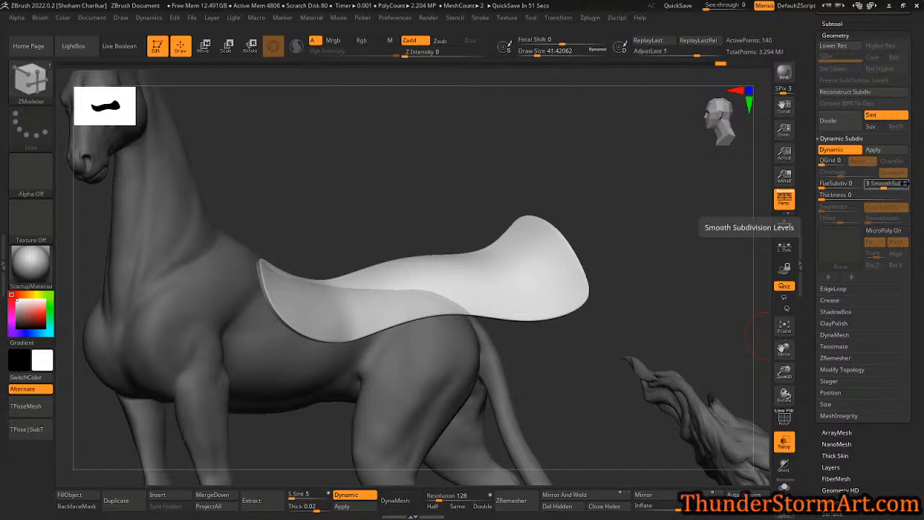
# - Apply the dynamic subdivision to the strip's mesh and turn off the transparency display
pyautogui.click(873, 150)
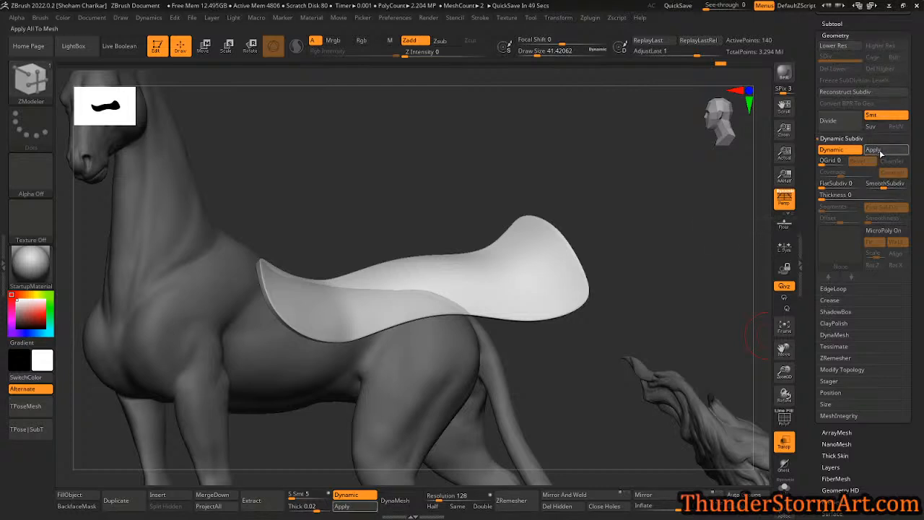
pyautogui.click(784, 441)
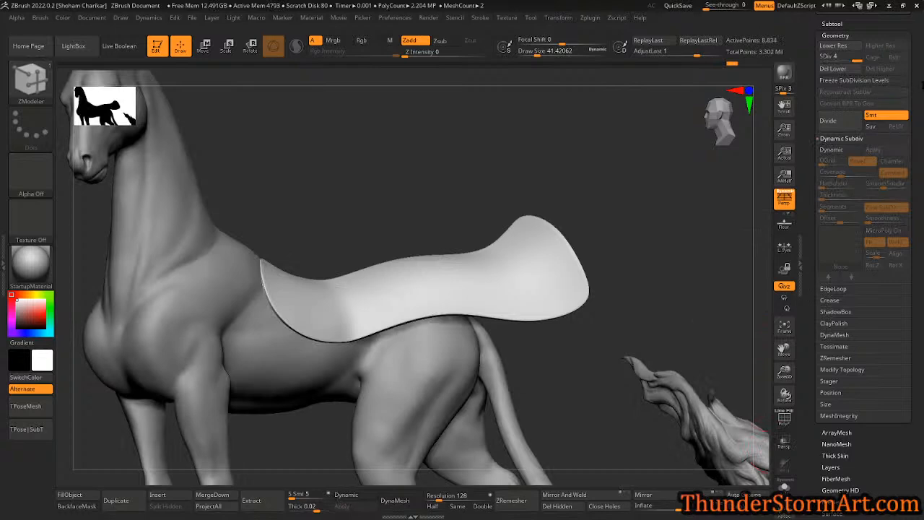
# - Show all the Kirin subtools again and select the saddle mesh PM3D_Cylinder3D1 on its back
pyautogui.scroll(2, 867, 216)
pyautogui.click(825, 112)
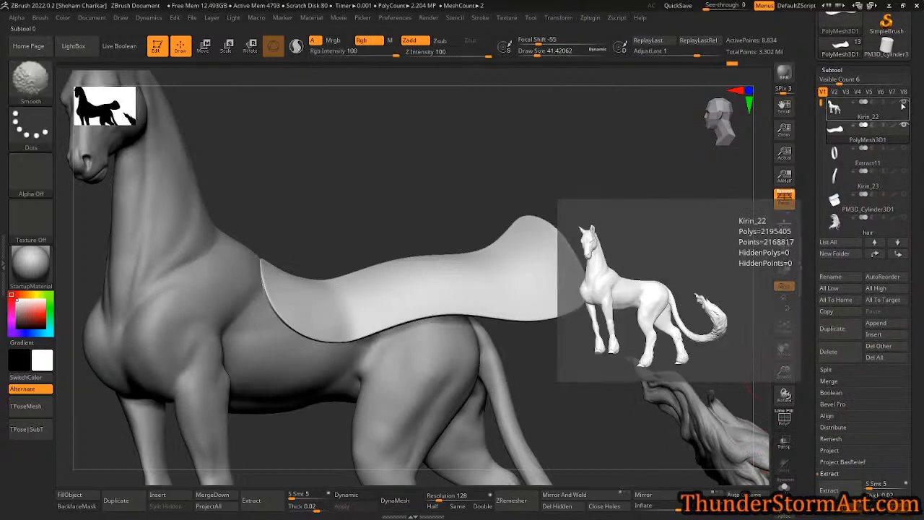
pyautogui.keyDown('shift'); pyautogui.click(905, 106); pyautogui.keyUp('shift')
pyautogui.keyDown('shift'); pyautogui.click(905, 105); pyautogui.keyUp('shift')
pyautogui.keyDown('alt'); pyautogui.moveTo(627, 197); pyautogui.dragTo(629, 156); pyautogui.keyUp('alt')
pyautogui.keyDown('alt'); pyautogui.moveTo(509, 152); pyautogui.dragTo(536, 209); pyautogui.keyUp('alt')
pyautogui.moveTo(541, 165); pyautogui.dragTo(526, 129)
pyautogui.keyDown('alt'); pyautogui.moveTo(378, 173); pyautogui.dragTo(397, 258); pyautogui.keyUp('alt')
pyautogui.keyDown('alt'); pyautogui.moveTo(289, 254); pyautogui.dragTo(544, 230); pyautogui.keyUp('alt')
pyautogui.keyDown('alt'); pyautogui.click(439, 238); pyautogui.keyUp('alt')
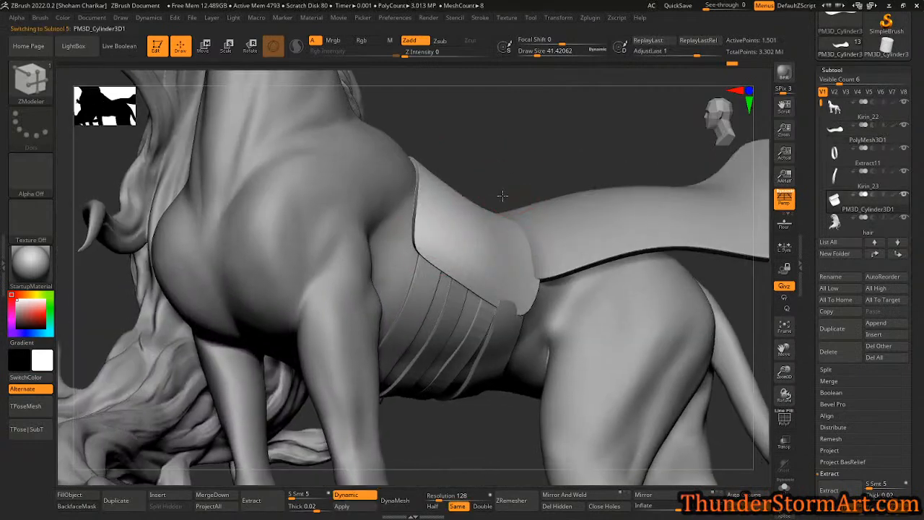
# - Display the saddle's polyframe, inspecting it in solo, and change the visibility selection brush from SliceCurve to SelectRect
pyautogui.moveTo(501, 198); pyautogui.dragTo(503, 196)
pyautogui.click(784, 489)
pyautogui.moveTo(659, 261)
pyautogui.keyDown('alt'); pyautogui.mouseDown()
pyautogui.moveTo(666, 260)
pyautogui.moveTo(583, 285)
pyautogui.moveTo(565, 264)
pyautogui.moveTo(607, 254)
pyautogui.moveTo(450, 223)
pyautogui.moveTo(419, 289)
pyautogui.moveTo(428, 335)
pyautogui.moveTo(399, 287)
pyautogui.moveTo(442, 308)
pyautogui.moveTo(414, 300)
pyautogui.mouseUp(); pyautogui.keyUp('alt')
pyautogui.hotkey('shift', 'f')
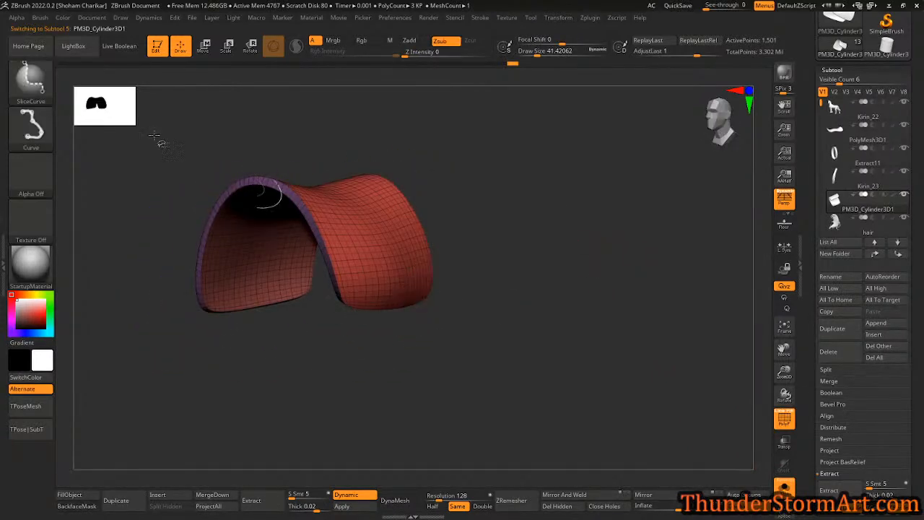
pyautogui.click(30, 79)
pyautogui.click(552, 134)
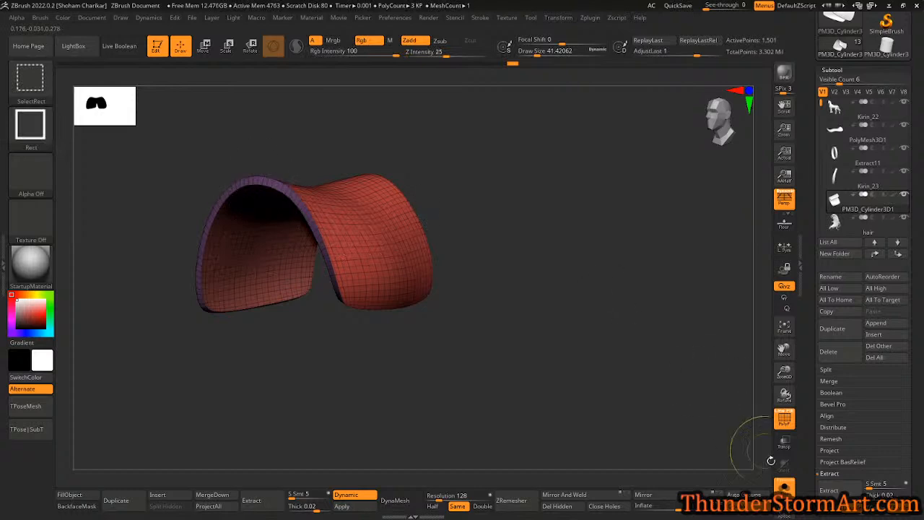
pyautogui.click(785, 487)
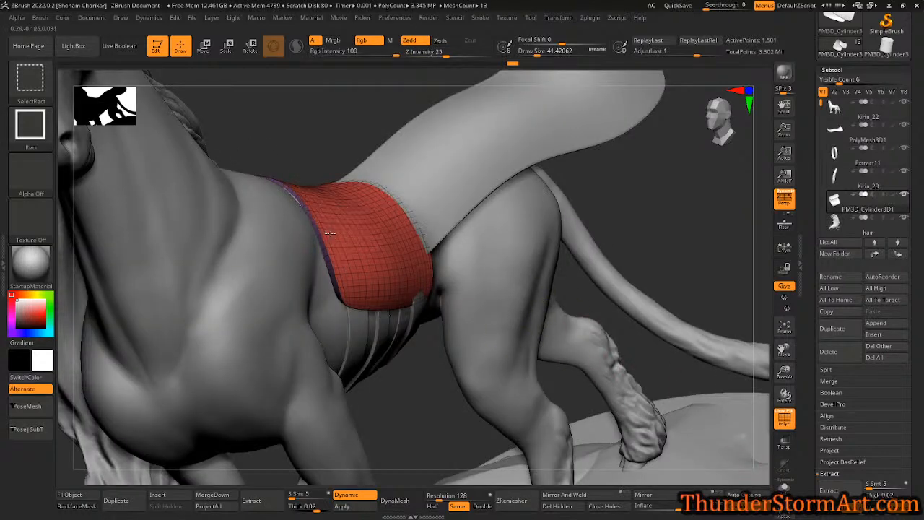
# - Check the saddle's polygroup isolation, then set the saddle to subdivision level 1 and delete its higher levels
pyautogui.keyDown('ctrl'); pyautogui.keyDown('shift'); pyautogui.moveTo(334, 223); pyautogui.dragTo(346, 233); pyautogui.keyUp('shift'); pyautogui.keyUp('ctrl')
pyautogui.keyDown('ctrl'); pyautogui.keyDown('shift'); pyautogui.click(624, 192); pyautogui.keyUp('shift'); pyautogui.keyUp('ctrl')
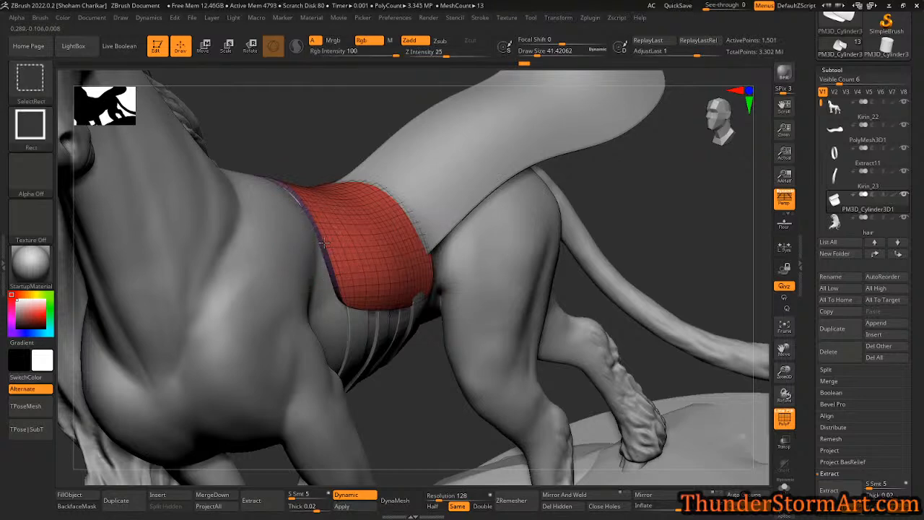
pyautogui.scroll(-10, 906, 250)
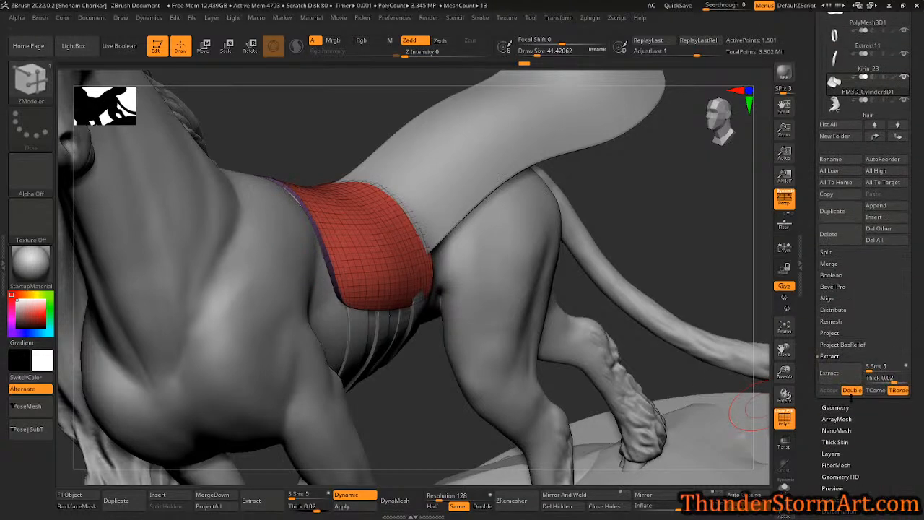
pyautogui.scroll(2, 921, 204)
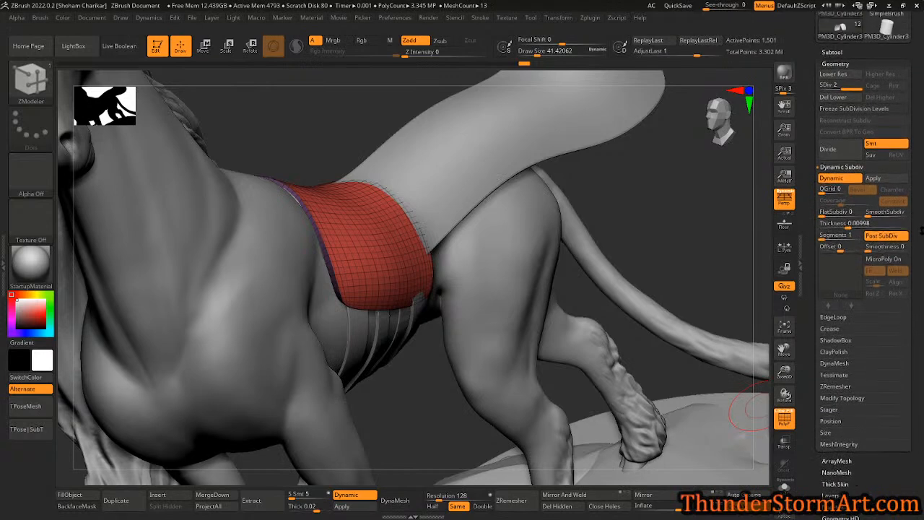
pyautogui.click(837, 97)
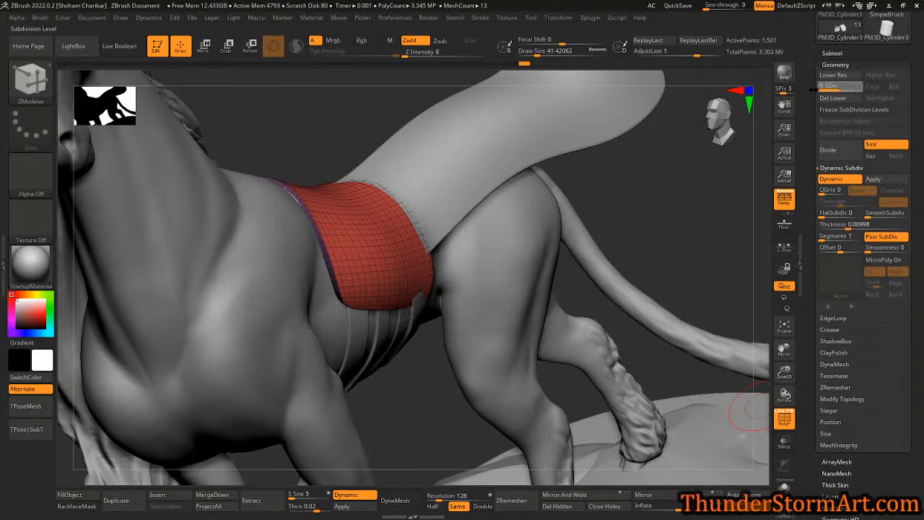
pyautogui.click(875, 100)
pyautogui.hotkey('ctrl', 'shift')
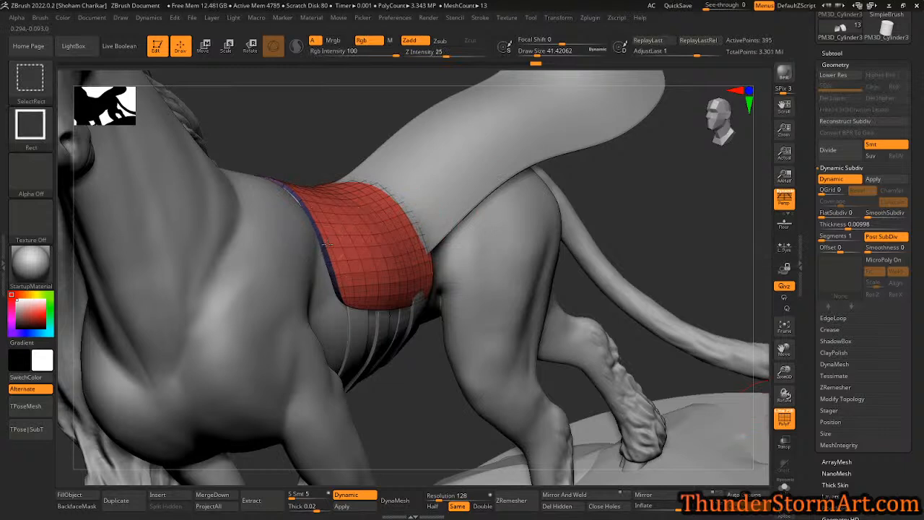
# - Solo and frame the saddle, and test isolating its faces with the dynamic thickness still live
pyautogui.click(784, 486)
pyautogui.press('f')
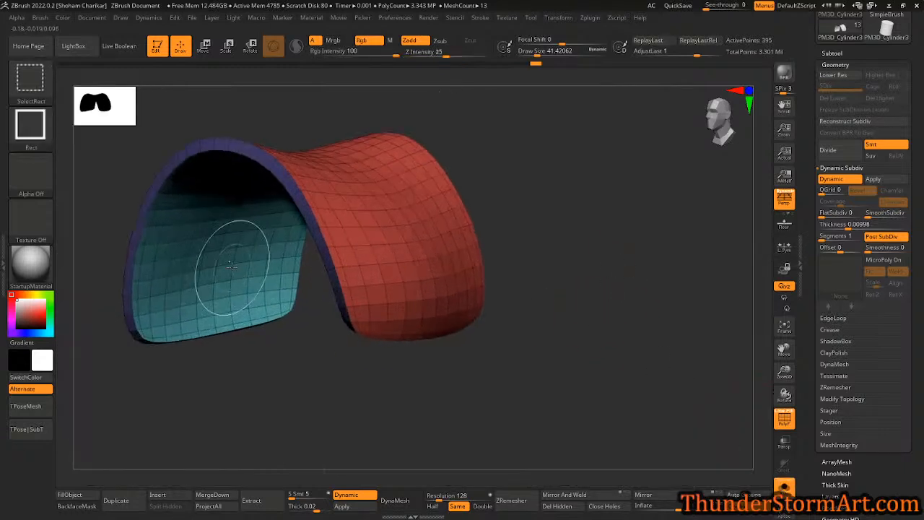
pyautogui.keyDown('ctrl'); pyautogui.keyDown('shift'); pyautogui.moveTo(251, 127); pyautogui.dragTo(289, 167); pyautogui.keyUp('shift'); pyautogui.keyUp('ctrl')
pyautogui.keyDown('ctrl'); pyautogui.keyDown('shift'); pyautogui.click(439, 179); pyautogui.keyUp('shift'); pyautogui.keyUp('ctrl')
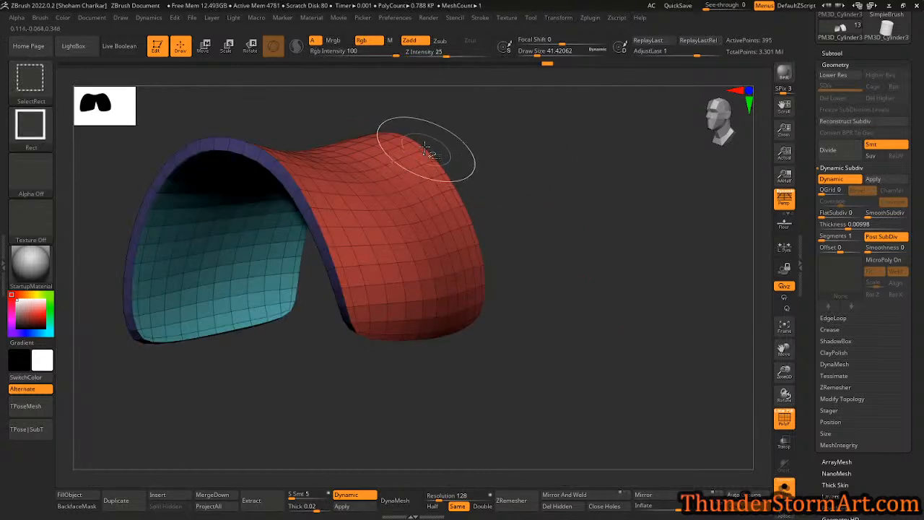
pyautogui.moveTo(522, 226)
pyautogui.keyDown('alt'); pyautogui.mouseDown()
pyautogui.moveTo(529, 254)
pyautogui.moveTo(578, 250)
pyautogui.mouseUp(); pyautogui.keyUp('alt')
pyautogui.press('s')
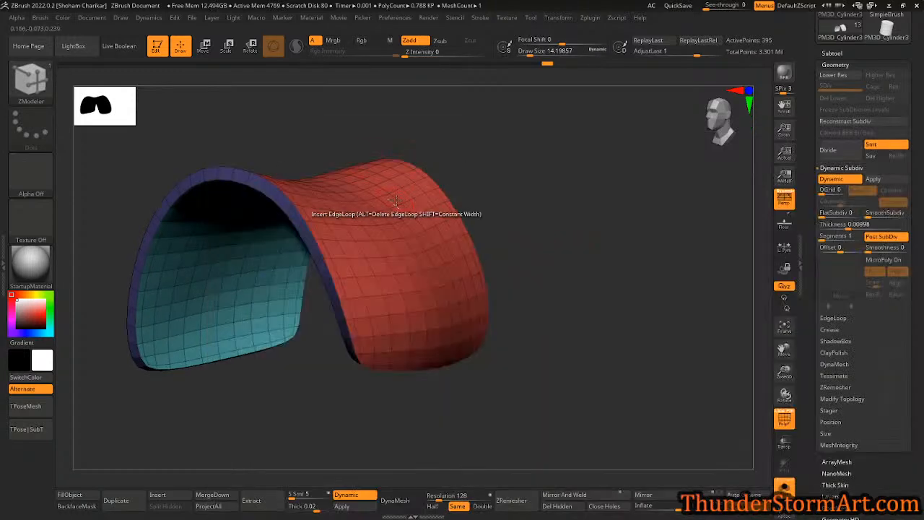
# - Try to isolate the saddle's inner and rim faces with SelectRect, and show the whole mesh again
pyautogui.hotkey('ctrl', 'shift')
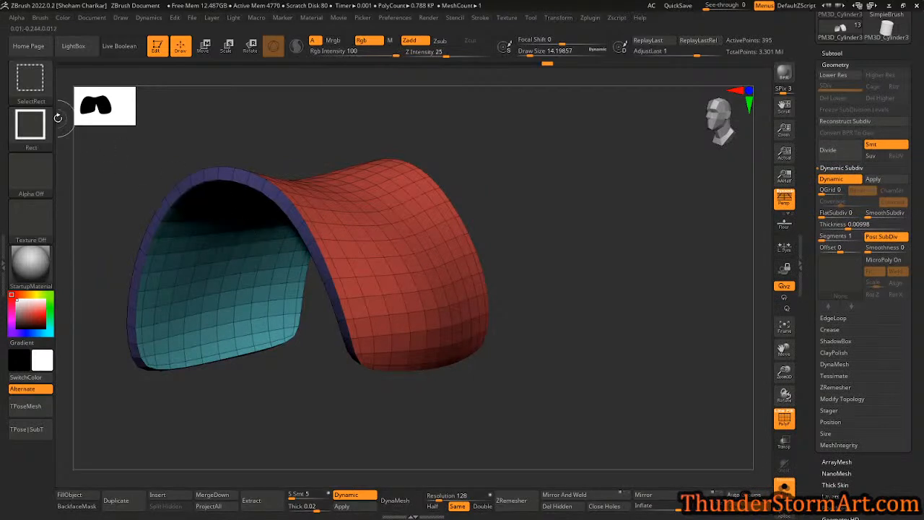
pyautogui.click(36, 128)
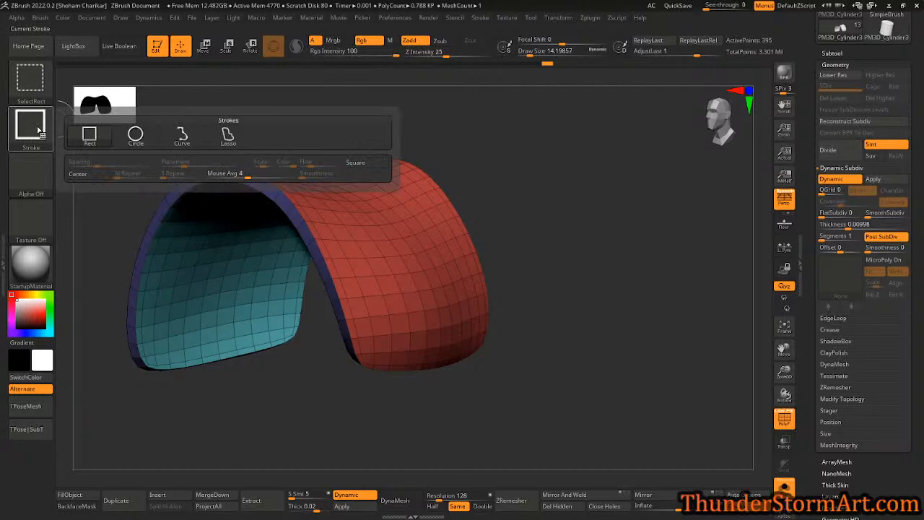
pyautogui.moveTo(507, 204)
pyautogui.mouseDown()
pyautogui.moveTo(510, 173)
pyautogui.moveTo(465, 168)
pyautogui.mouseUp()
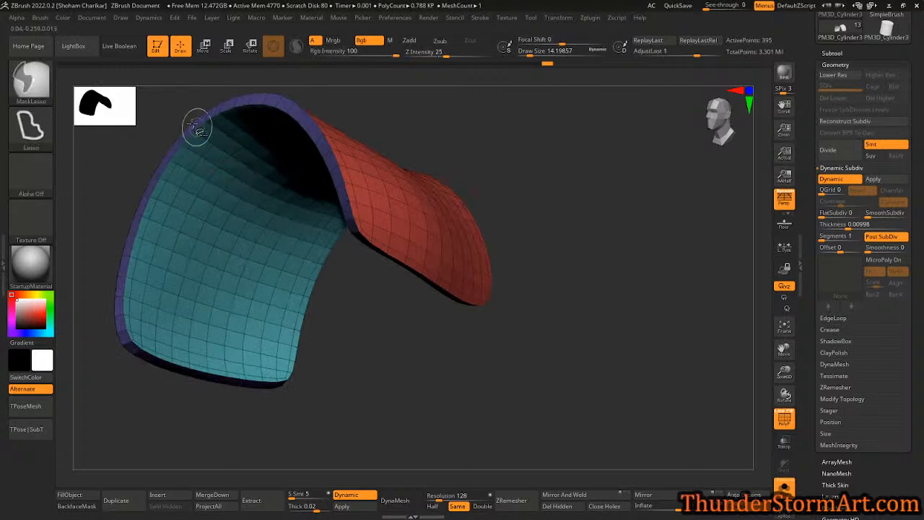
pyautogui.keyDown('ctrl'); pyautogui.keyDown('shift'); pyautogui.moveTo(205, 133); pyautogui.dragTo(212, 143); pyautogui.keyUp('shift'); pyautogui.keyUp('ctrl')
pyautogui.moveTo(250, 172); pyautogui.dragTo(272, 190)
pyautogui.keyDown('ctrl'); pyautogui.keyDown('shift'); pyautogui.click(534, 169); pyautogui.keyUp('shift'); pyautogui.keyUp('ctrl')
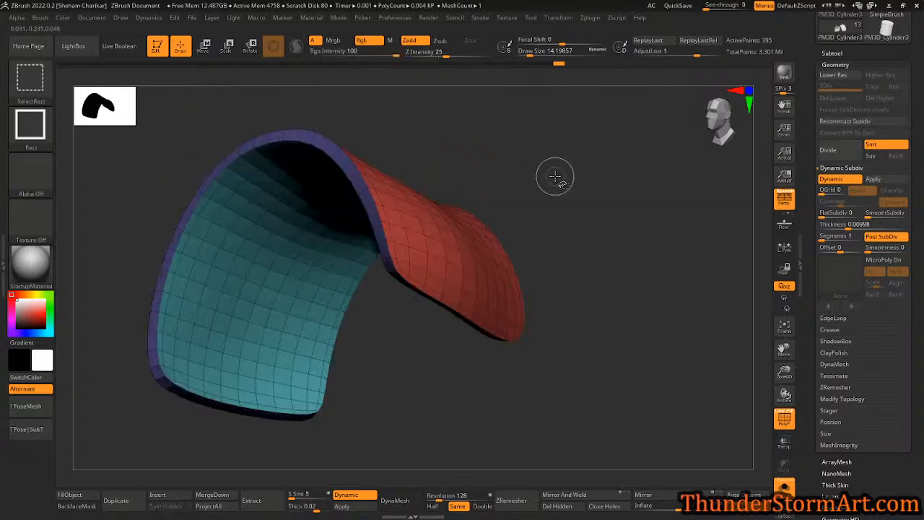
pyautogui.moveTo(557, 165); pyautogui.dragTo(509, 187)
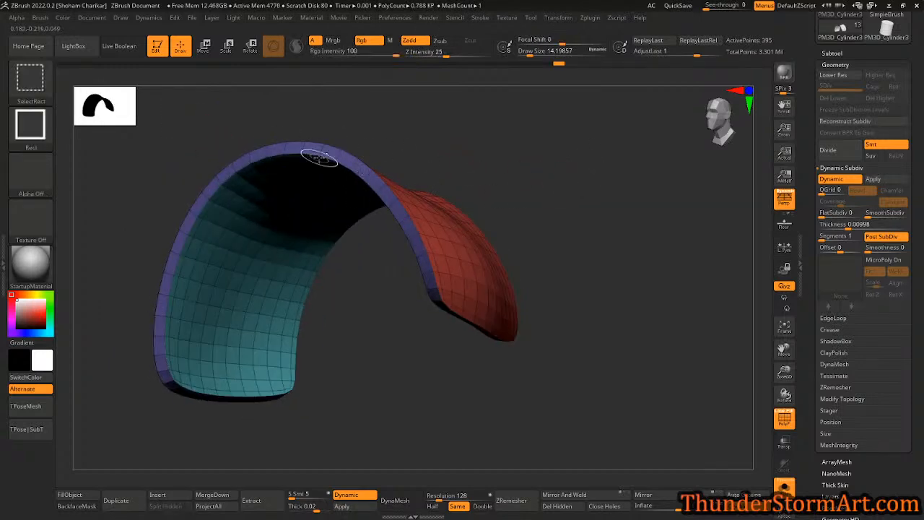
# - Switch the visibility selection brush to SelectLasso and apply the saddle's Dynamic Subdiv thickness to its mesh
pyautogui.click(31, 81)
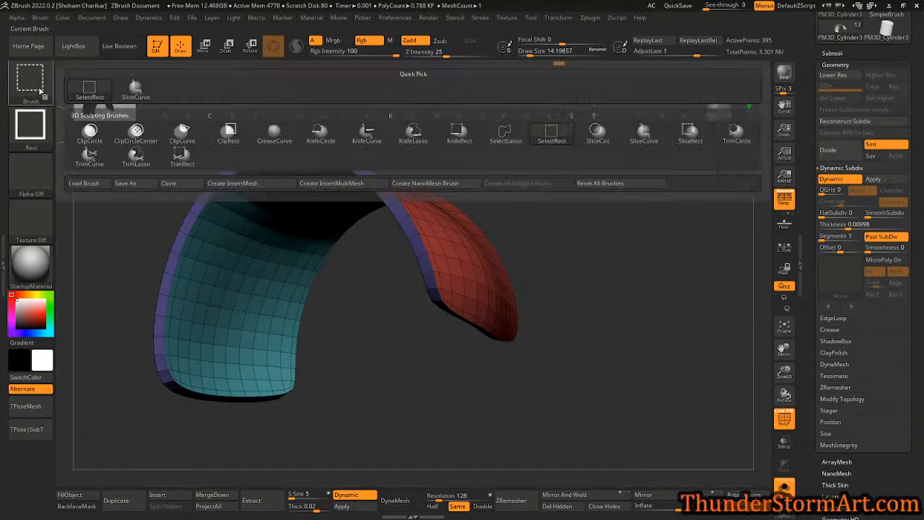
pyautogui.click(505, 132)
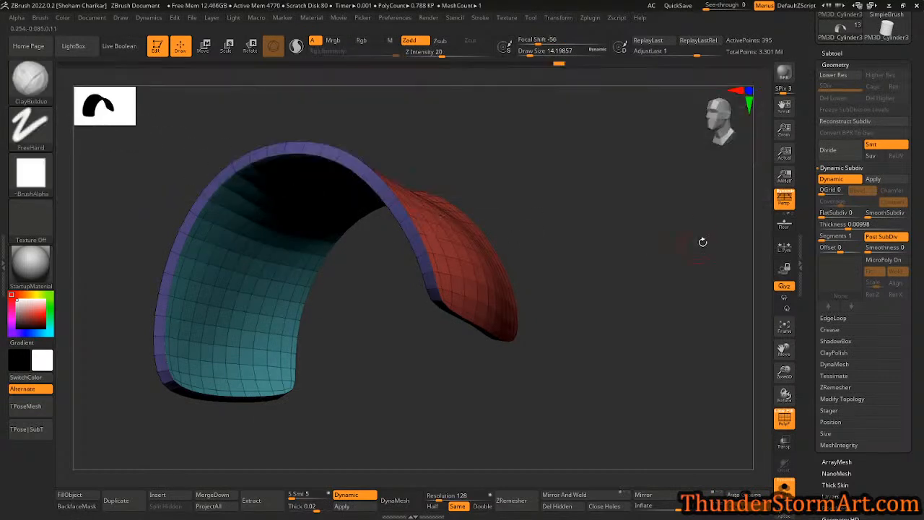
pyautogui.keyDown('alt'); pyautogui.moveTo(696, 244); pyautogui.dragTo(682, 265); pyautogui.keyUp('alt')
pyautogui.moveTo(500, 200); pyautogui.dragTo(536, 193)
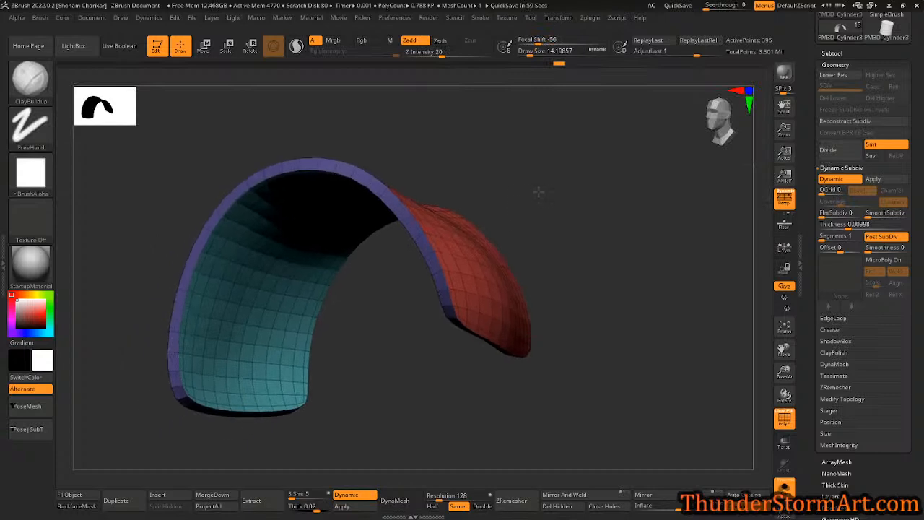
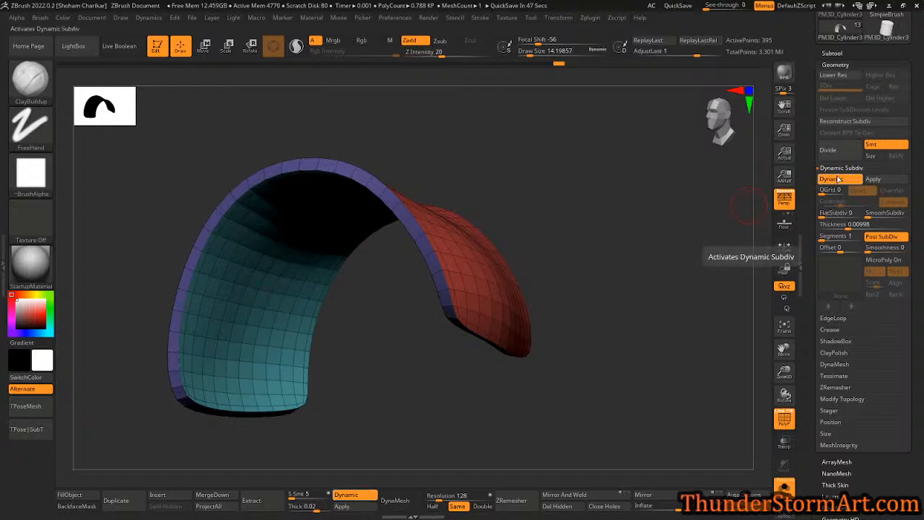
pyautogui.click(880, 182)
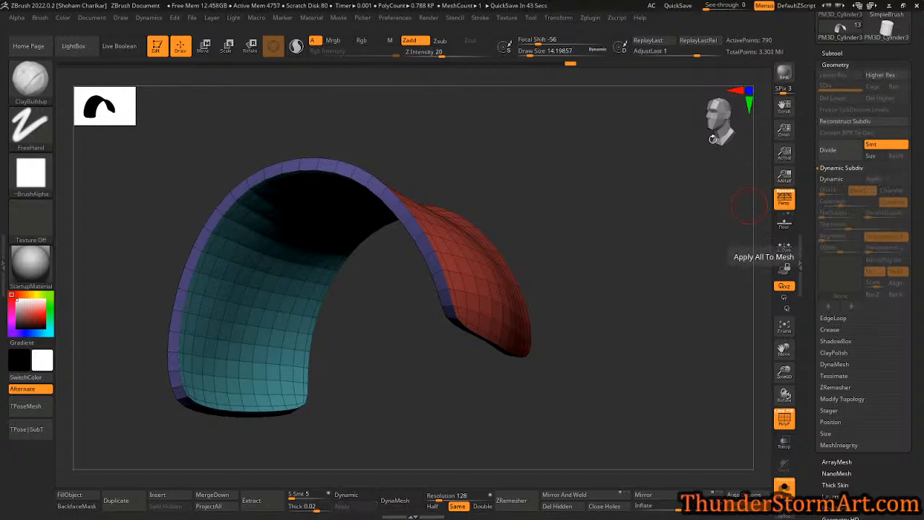
# - Switch the selection brush back to SelectRect and isolate the saddle's outer and inner polygroups in turn
pyautogui.moveTo(520, 152); pyautogui.dragTo(476, 176)
pyautogui.keyDown('ctrl'); pyautogui.keyDown('shift'); pyautogui.moveTo(238, 273); pyautogui.dragTo(448, 242); pyautogui.keyUp('shift'); pyautogui.keyUp('ctrl')
pyautogui.keyDown('ctrl'); pyautogui.keyDown('shift'); pyautogui.click(581, 224); pyautogui.keyUp('shift'); pyautogui.keyUp('ctrl')
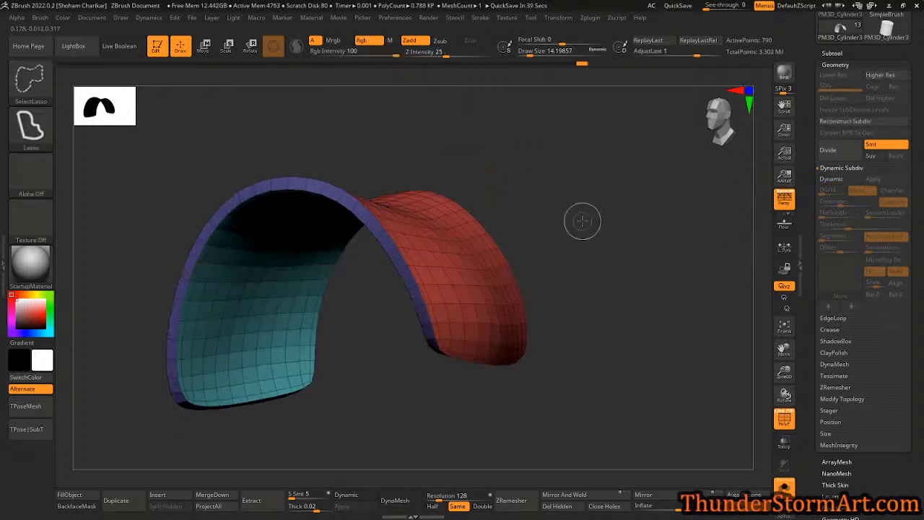
pyautogui.keyDown('ctrl'); pyautogui.keyDown('shift'); pyautogui.click(34, 83); pyautogui.keyUp('shift'); pyautogui.keyUp('ctrl')
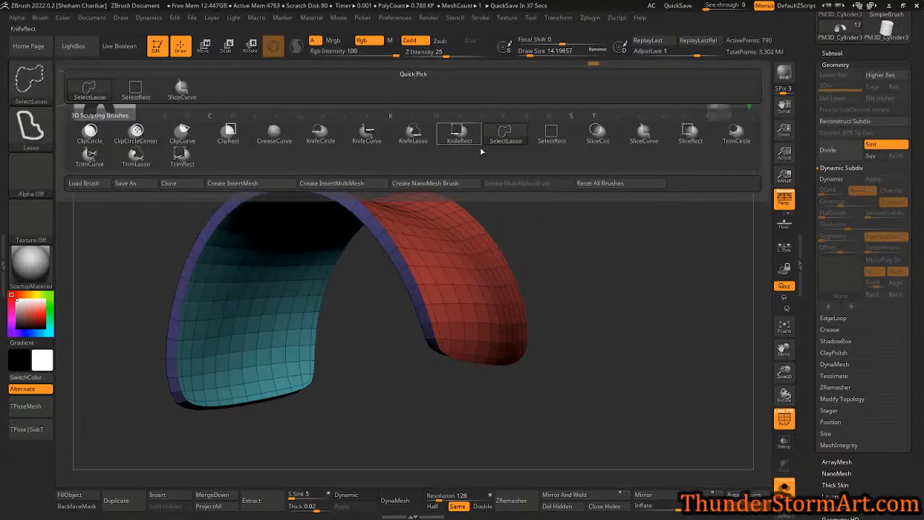
pyautogui.keyDown('ctrl'); pyautogui.keyDown('shift'); pyautogui.click(552, 135); pyautogui.keyUp('shift'); pyautogui.keyUp('ctrl')
pyautogui.keyDown('ctrl'); pyautogui.keyDown('shift'); pyautogui.click(437, 239); pyautogui.keyUp('shift'); pyautogui.keyUp('ctrl')
pyautogui.keyDown('ctrl'); pyautogui.keyDown('shift'); pyautogui.click(652, 223); pyautogui.keyUp('shift'); pyautogui.keyUp('ctrl')
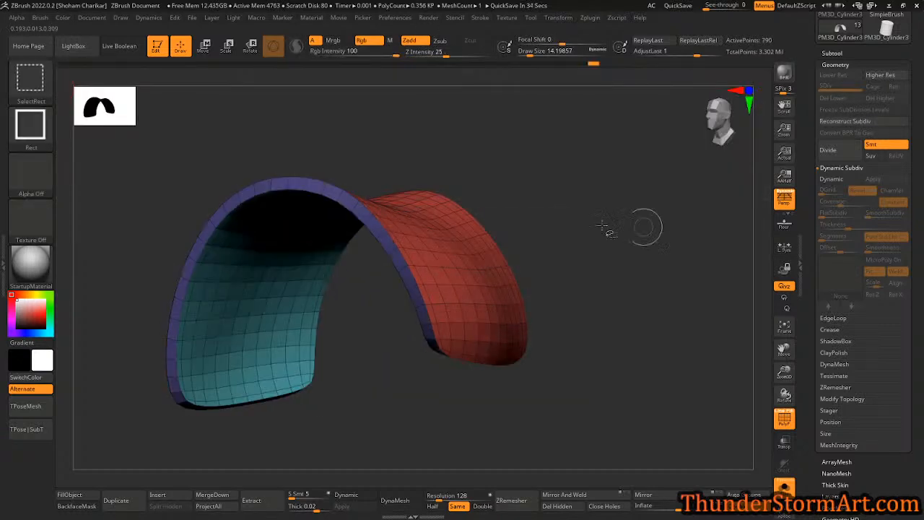
pyautogui.keyDown('ctrl'); pyautogui.keyDown('shift'); pyautogui.click(266, 285); pyautogui.keyUp('shift'); pyautogui.keyUp('ctrl')
pyautogui.keyDown('ctrl'); pyautogui.keyDown('shift'); pyautogui.click(532, 198); pyautogui.keyUp('shift'); pyautogui.keyUp('ctrl')
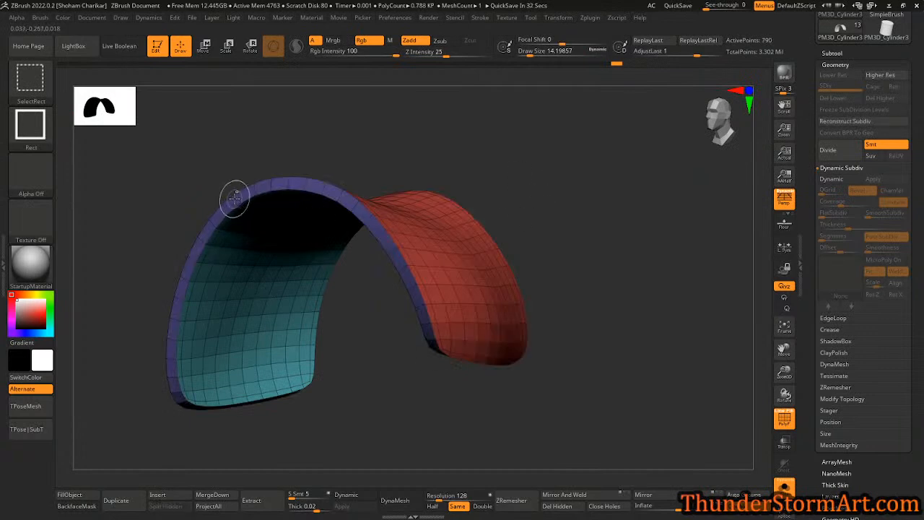
pyautogui.keyDown('ctrl'); pyautogui.keyDown('shift'); pyautogui.click(442, 232); pyautogui.keyUp('shift'); pyautogui.keyUp('ctrl')
pyautogui.moveTo(613, 233)
pyautogui.keyDown('ctrl'); pyautogui.keyDown('shift'); pyautogui.mouseDown()
pyautogui.moveTo(602, 250)
pyautogui.moveTo(611, 243)
pyautogui.moveTo(595, 227)
pyautogui.moveTo(585, 250)
pyautogui.moveTo(596, 221)
pyautogui.moveTo(594, 258)
pyautogui.moveTo(597, 239)
pyautogui.moveTo(592, 247)
pyautogui.mouseUp(); pyautogui.keyUp('shift'); pyautogui.keyUp('ctrl')
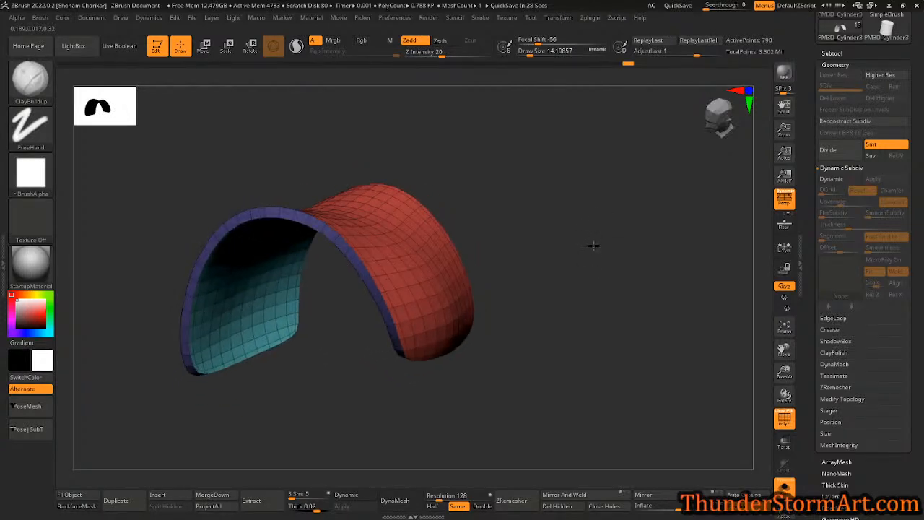
# - Isolate the saddle's outer polygroup and invert the visibility to leave only the inner and rim faces
pyautogui.keyDown('ctrl'); pyautogui.keyDown('shift'); pyautogui.click(384, 223); pyautogui.keyUp('shift'); pyautogui.keyUp('ctrl')
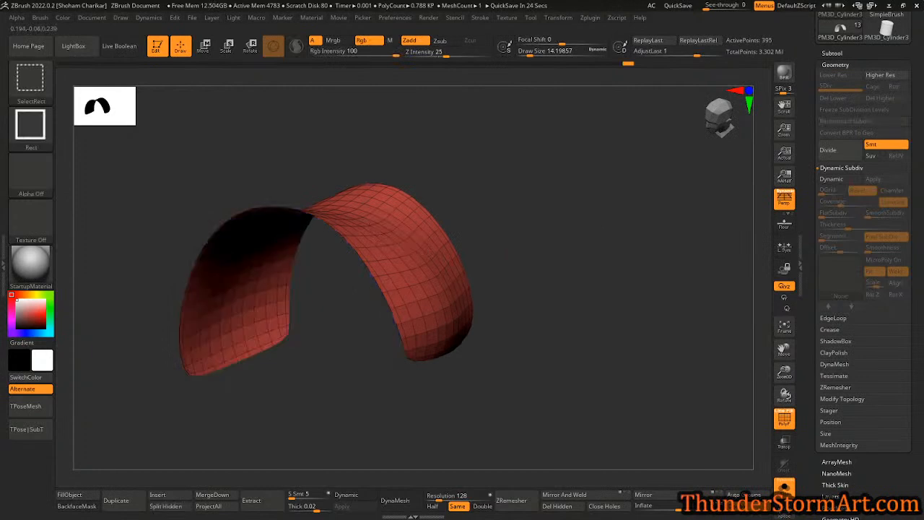
pyautogui.hotkey('ctrl', 'shift')
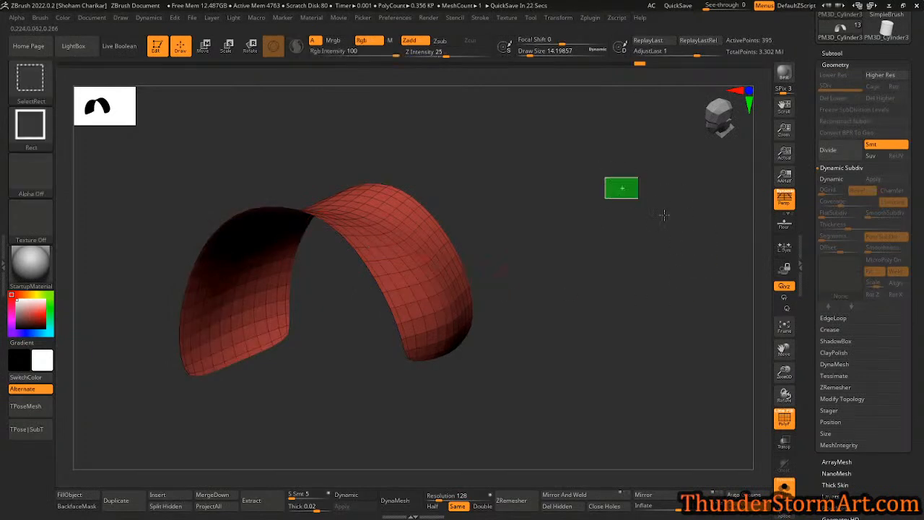
pyautogui.keyDown('ctrl'); pyautogui.keyDown('shift'); pyautogui.moveTo(610, 181); pyautogui.dragTo(630, 192); pyautogui.keyUp('shift'); pyautogui.keyUp('ctrl')
pyautogui.moveTo(595, 288)
pyautogui.mouseDown()
pyautogui.moveTo(590, 264)
pyautogui.moveTo(617, 247)
pyautogui.mouseUp()
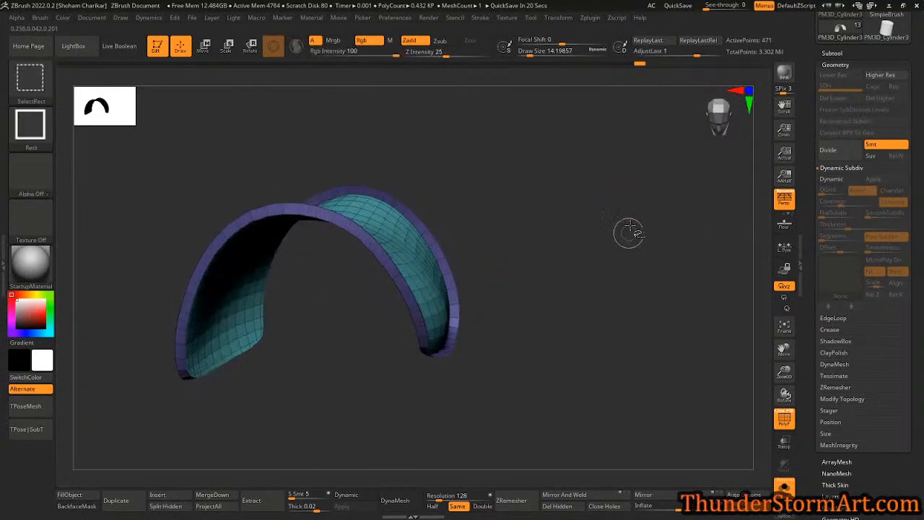
pyautogui.keyDown('ctrl'); pyautogui.keyDown('shift'); pyautogui.moveTo(599, 197); pyautogui.dragTo(687, 262); pyautogui.keyUp('shift'); pyautogui.keyUp('ctrl')
pyautogui.keyDown('ctrl'); pyautogui.keyDown('shift'); pyautogui.moveTo(580, 171); pyautogui.dragTo(649, 224); pyautogui.keyUp('shift'); pyautogui.keyUp('ctrl')
pyautogui.keyDown('ctrl'); pyautogui.keyDown('shift'); pyautogui.moveTo(608, 194); pyautogui.dragTo(639, 215); pyautogui.keyUp('shift'); pyautogui.keyUp('ctrl')
pyautogui.keyDown('ctrl'); pyautogui.keyDown('shift'); pyautogui.moveTo(576, 174); pyautogui.dragTo(611, 215); pyautogui.keyUp('shift'); pyautogui.keyUp('ctrl')
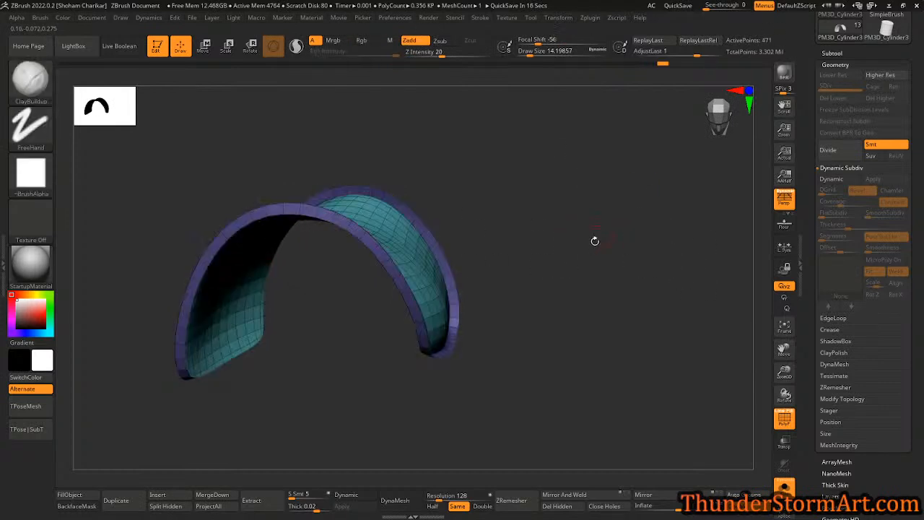
# - Combine the visible inner and rim faces into one new polygroup and unhide the rest of the saddle
pyautogui.press('ctrl')
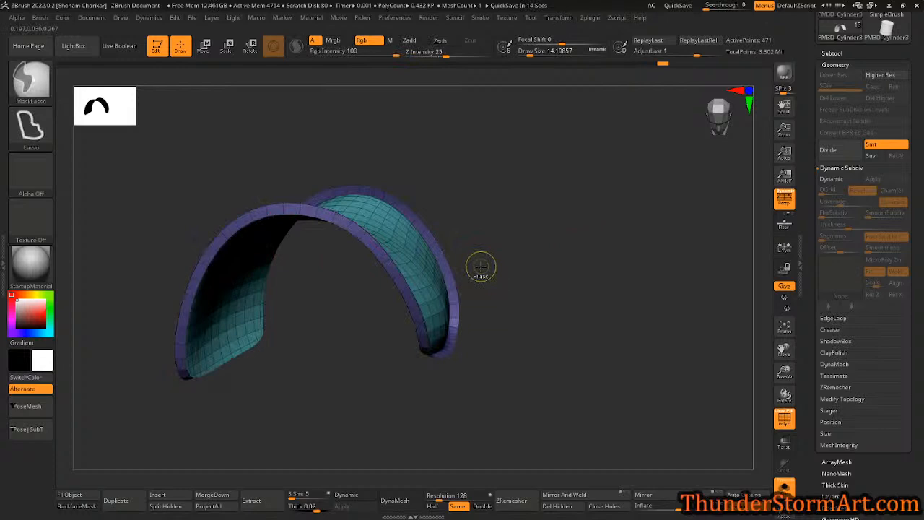
pyautogui.hotkey('ctrl', 'w')
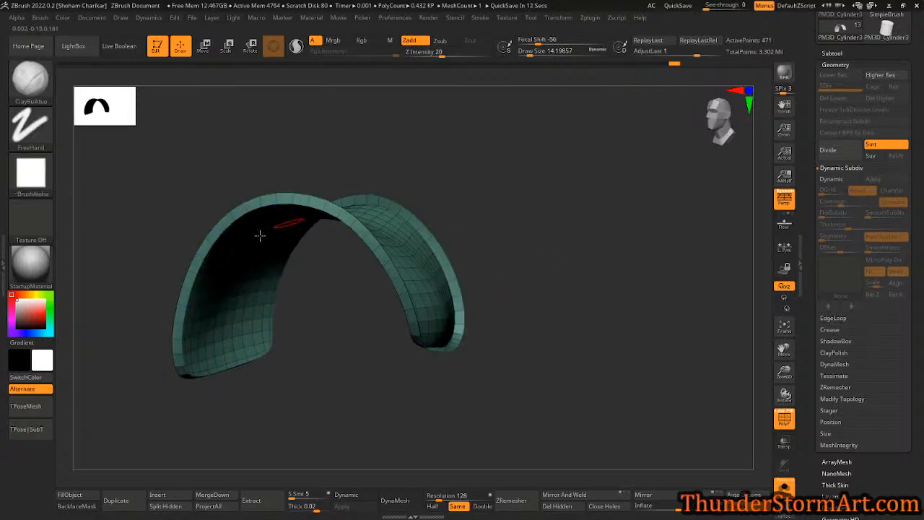
pyautogui.keyDown('ctrl'); pyautogui.keyDown('shift'); pyautogui.click(588, 206); pyautogui.keyUp('shift'); pyautogui.keyUp('ctrl')
pyautogui.moveTo(510, 224); pyautogui.dragTo(322, 265)
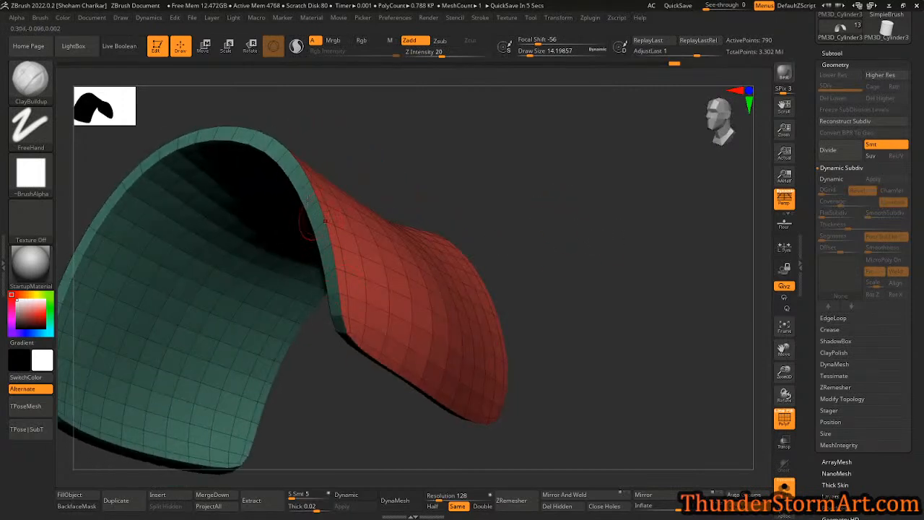
# - Frame the saddle mesh with curves along its borders, polygroup boundaries and creased edges using Frame Mesh
pyautogui.moveTo(341, 236); pyautogui.dragTo(540, 287)
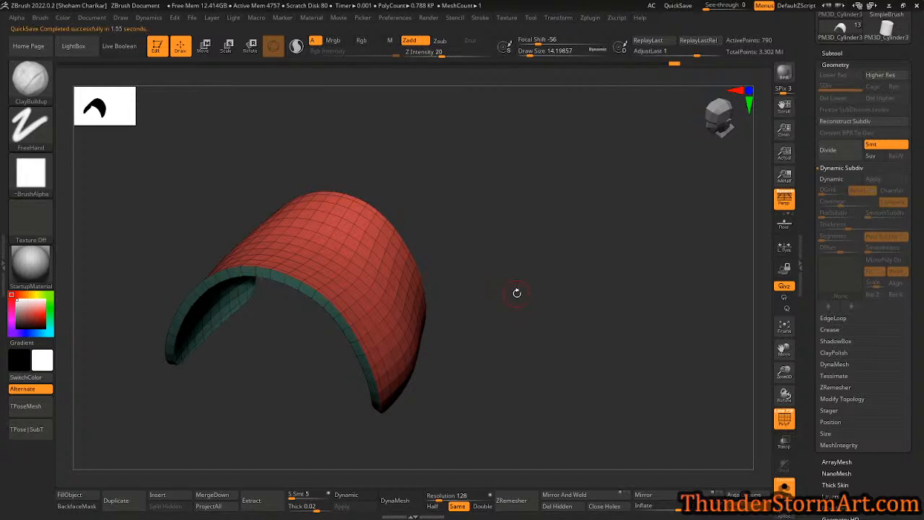
pyautogui.moveTo(517, 293); pyautogui.dragTo(538, 284)
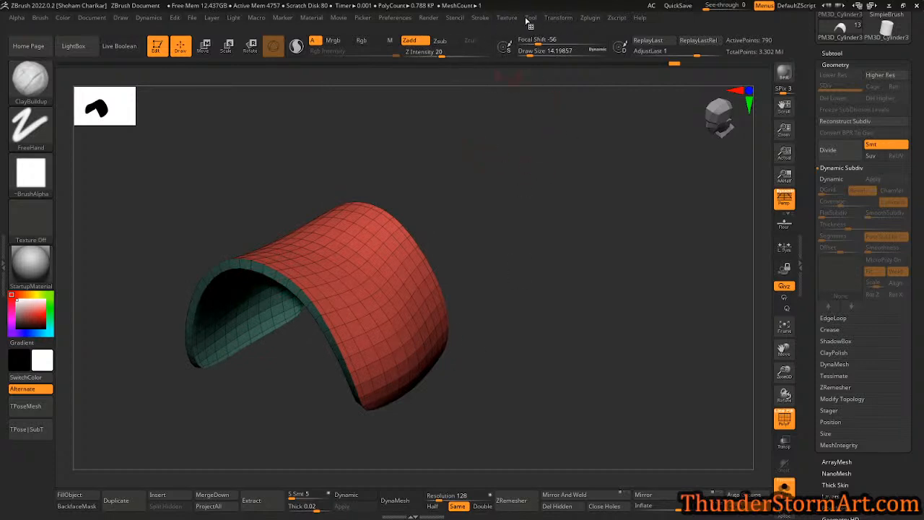
pyautogui.click(479, 19)
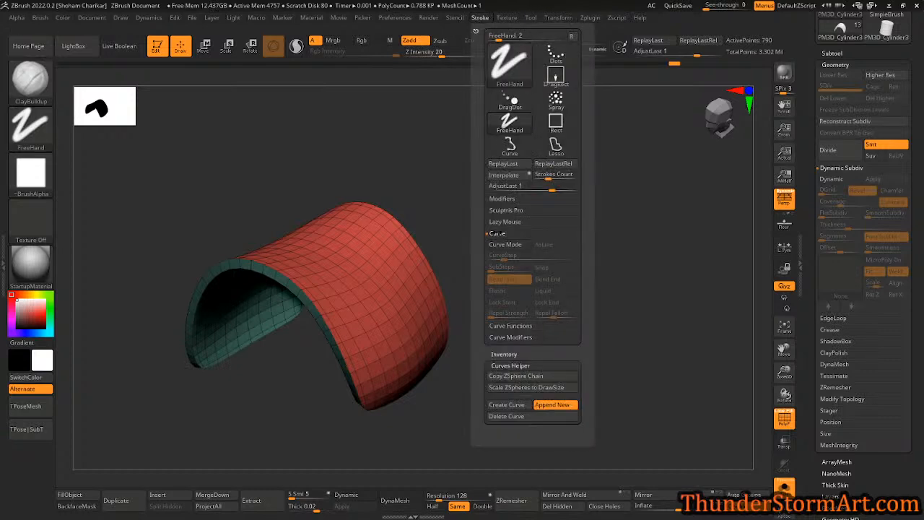
pyautogui.click(511, 328)
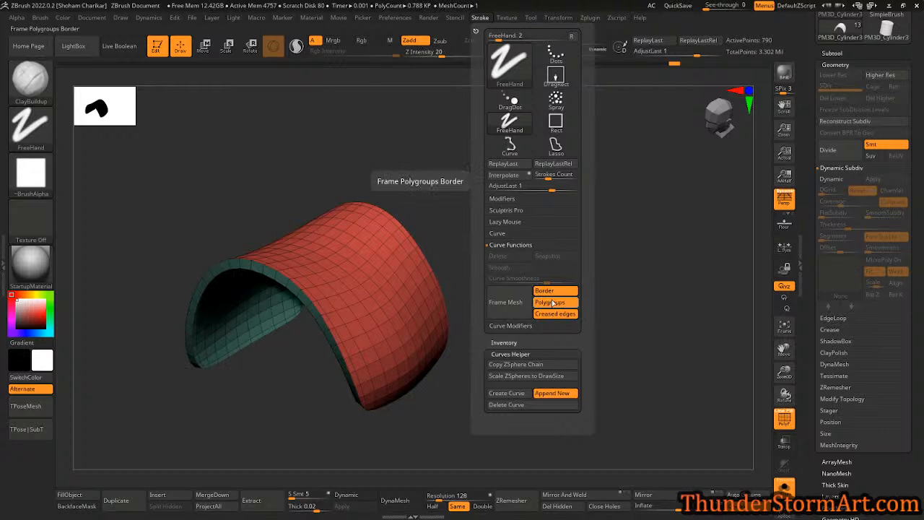
pyautogui.click(507, 307)
pyautogui.moveTo(634, 133); pyautogui.dragTo(546, 282)
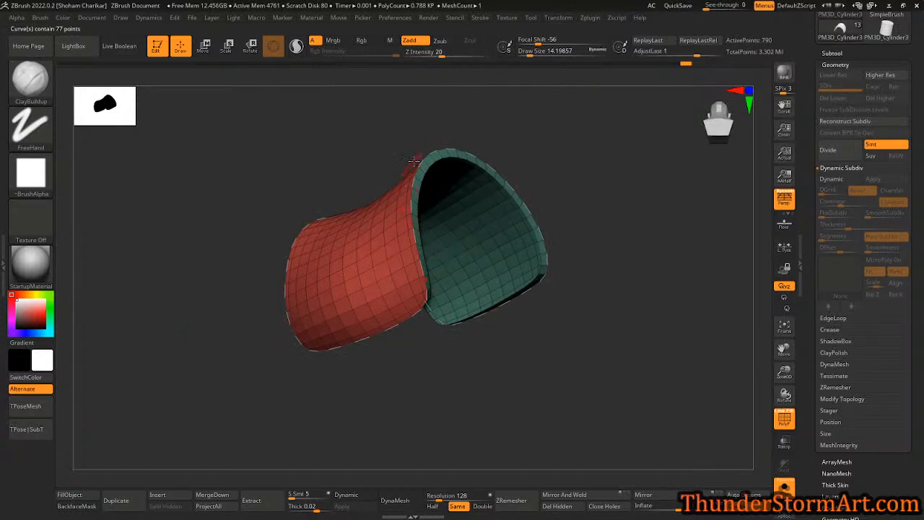
pyautogui.moveTo(400, 377)
pyautogui.mouseDown()
pyautogui.moveTo(457, 386)
pyautogui.moveTo(614, 353)
pyautogui.mouseUp()
# - Switch to the CurveTube brush with a Draw Size of about 3.1 and turn off the polyframe display
pyautogui.press('s')
pyautogui.moveTo(641, 268); pyautogui.dragTo(636, 270)
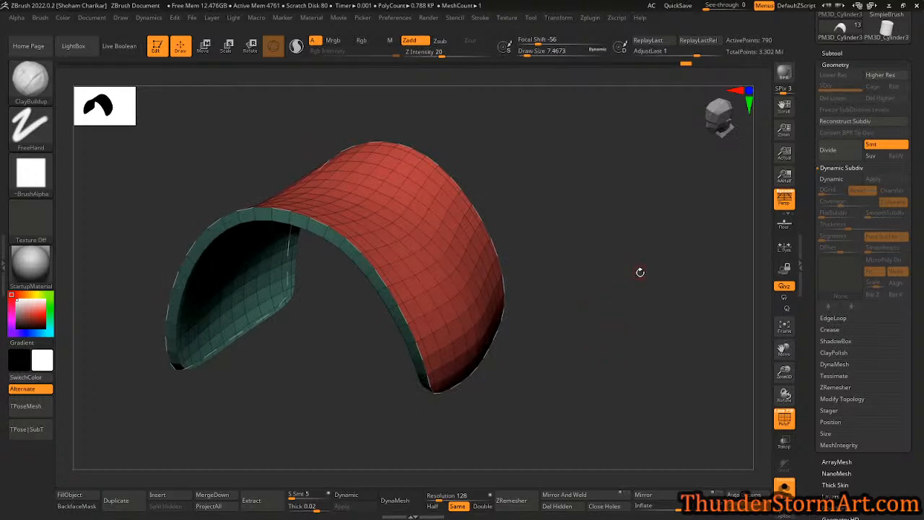
pyautogui.press('b')
pyautogui.press('c')
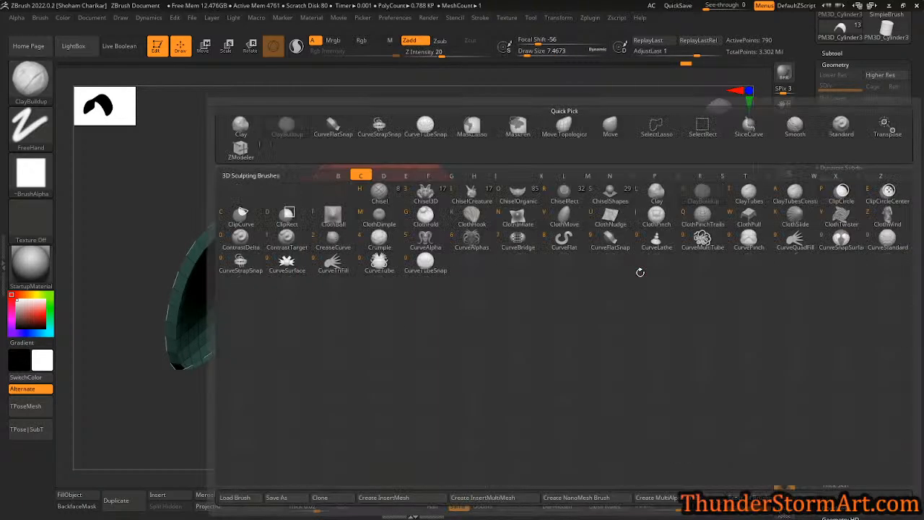
pyautogui.click(381, 263)
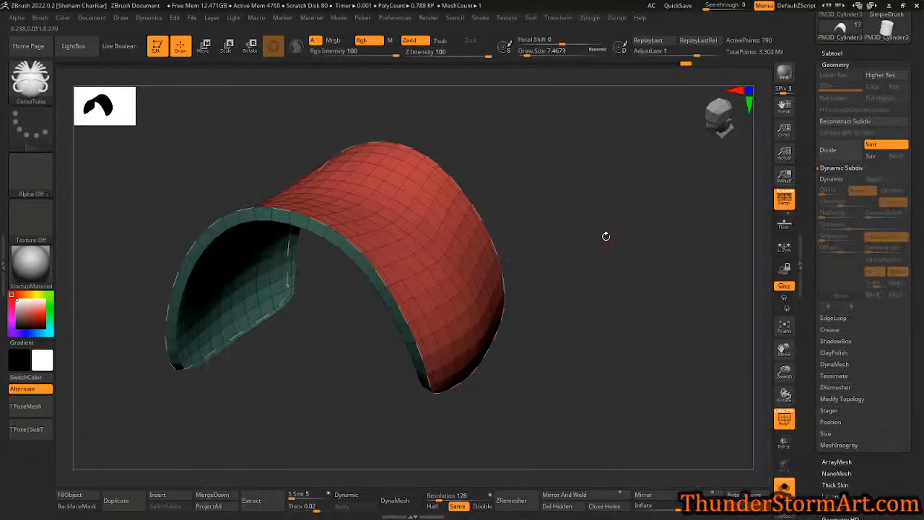
pyautogui.press('s')
pyautogui.moveTo(603, 237); pyautogui.dragTo(600, 237)
pyautogui.hotkey('shift', 'f')
pyautogui.moveTo(707, 272); pyautogui.dragTo(686, 268)
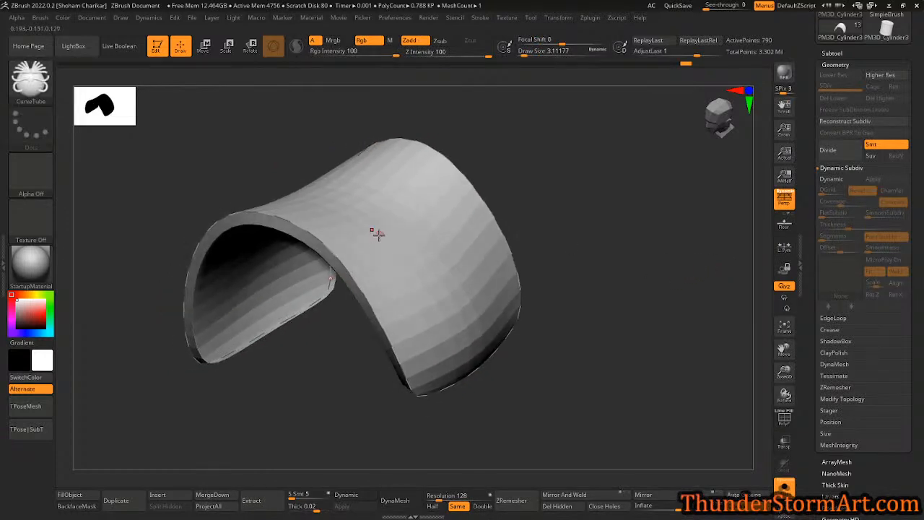
# - Generate a tube trim along the saddle's framed edge curve and release the curve
pyautogui.click(250, 213)
pyautogui.moveTo(629, 337)
pyautogui.mouseDown()
pyautogui.moveTo(605, 305)
pyautogui.moveTo(588, 320)
pyautogui.moveTo(652, 326)
pyautogui.moveTo(611, 329)
pyautogui.moveTo(642, 331)
pyautogui.mouseUp()
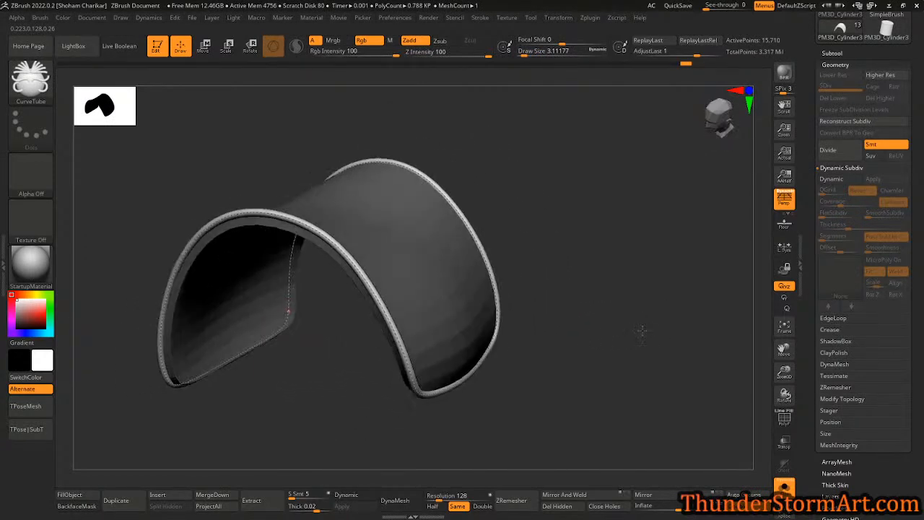
pyautogui.click(420, 252)
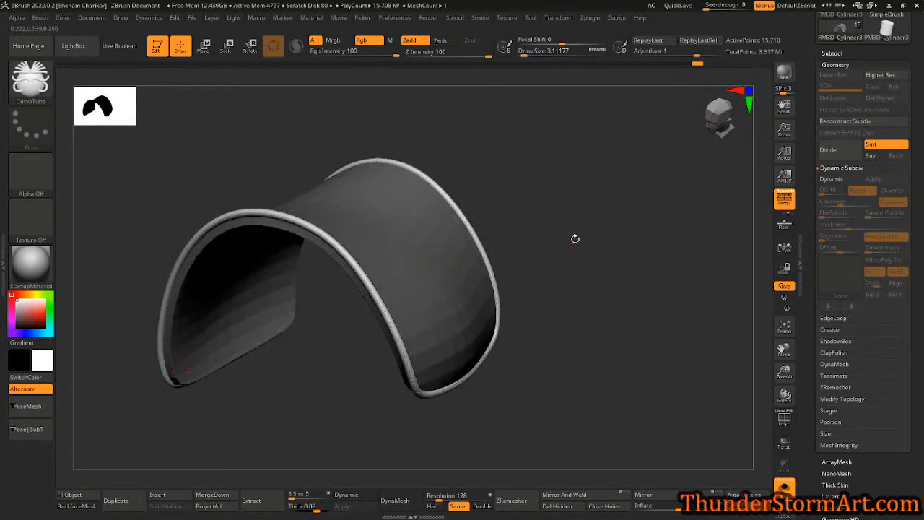
# - Split the unmasked tube trim from the saddle into its own subtool and make that trim the active subtool
pyautogui.moveTo(922, 228); pyautogui.dragTo(922, 288)
pyautogui.click(828, 113)
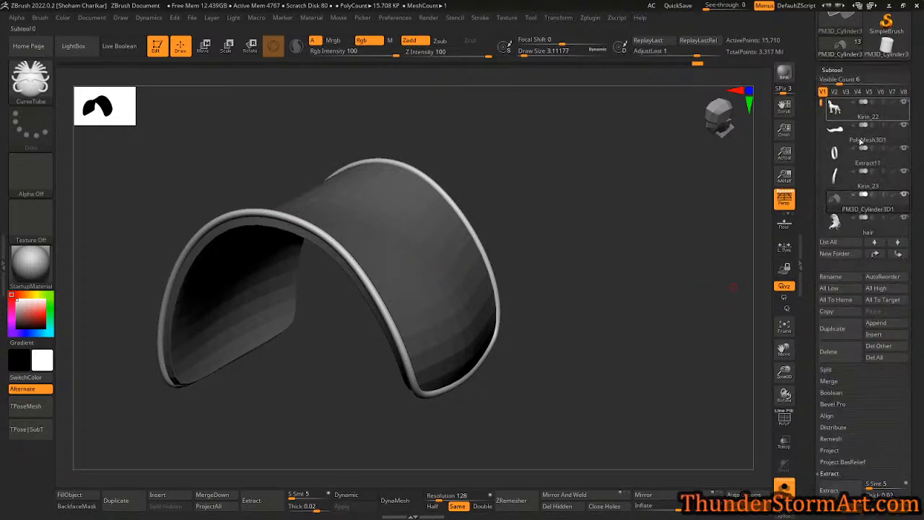
pyautogui.click(825, 369)
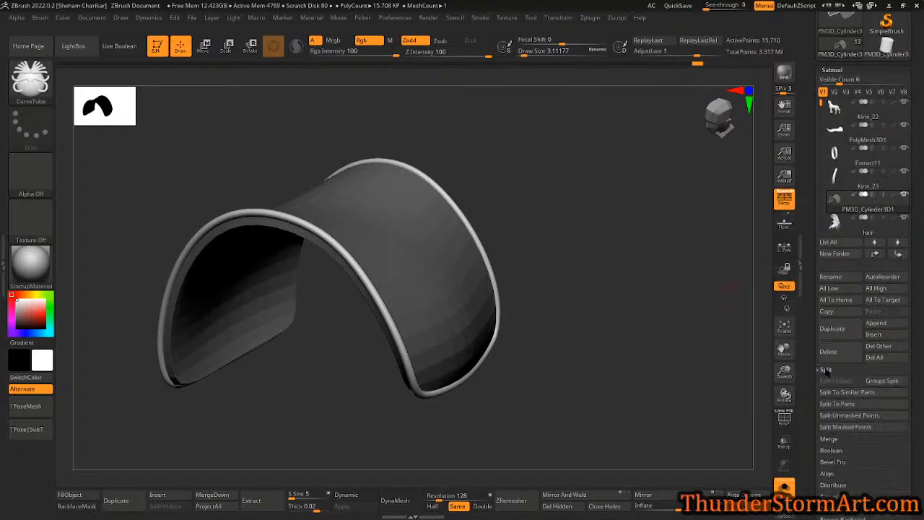
pyautogui.click(837, 416)
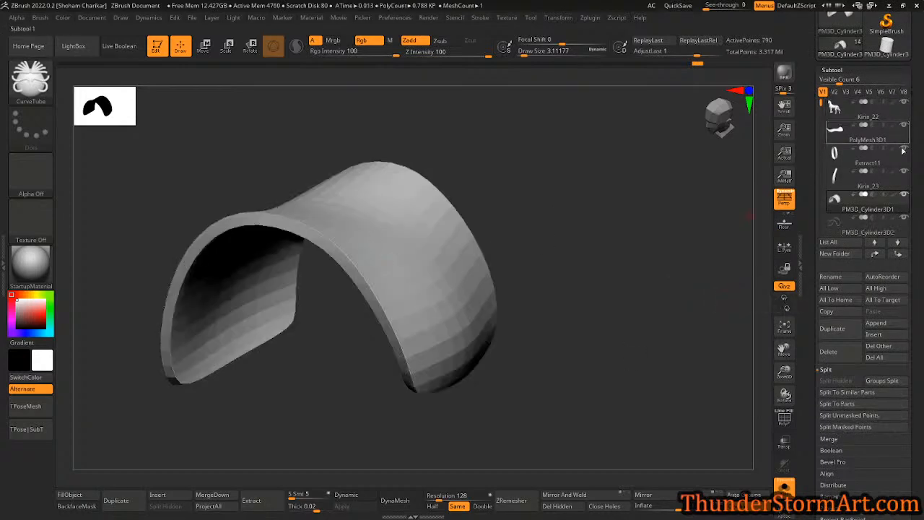
pyautogui.moveTo(821, 103); pyautogui.dragTo(821, 130)
pyautogui.click(836, 154)
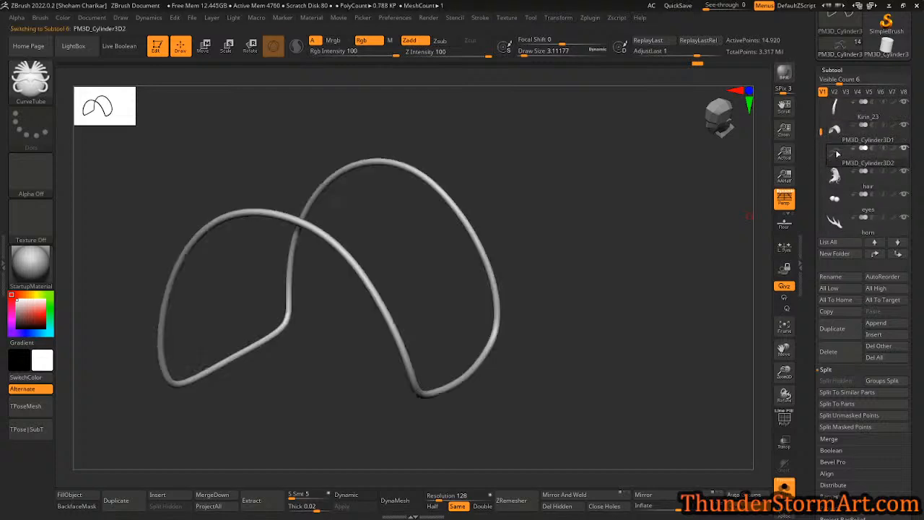
# - Leave solo mode to show the full Kirin and hide the PolyMesh3D1 strap behind the saddle
pyautogui.moveTo(618, 223); pyautogui.dragTo(563, 202)
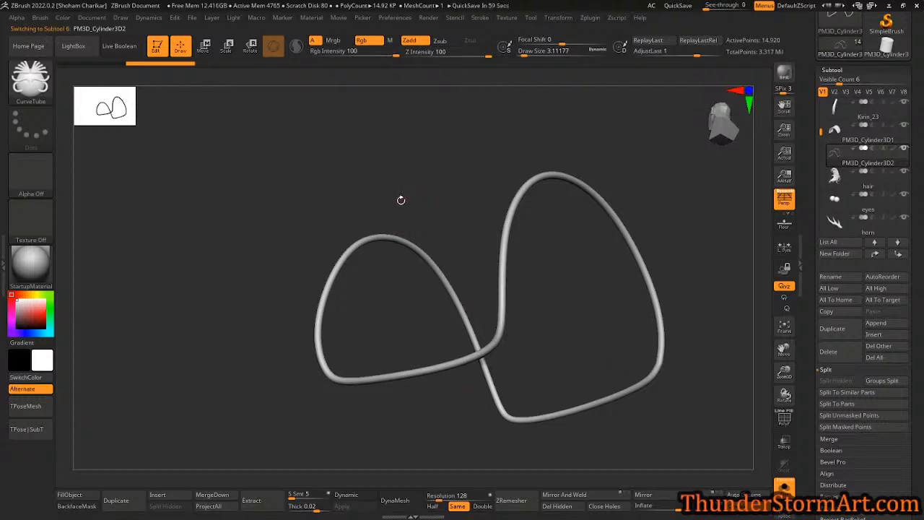
pyautogui.moveTo(422, 162); pyautogui.dragTo(462, 172)
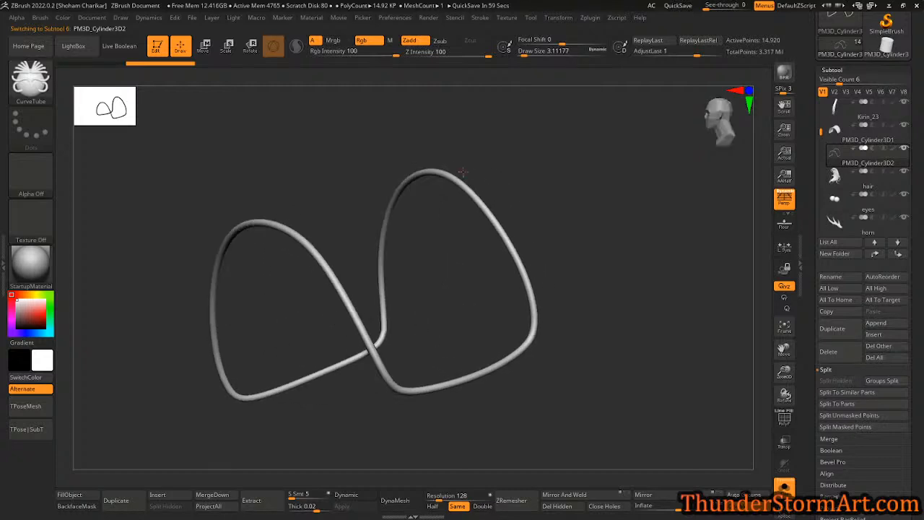
pyautogui.click(785, 488)
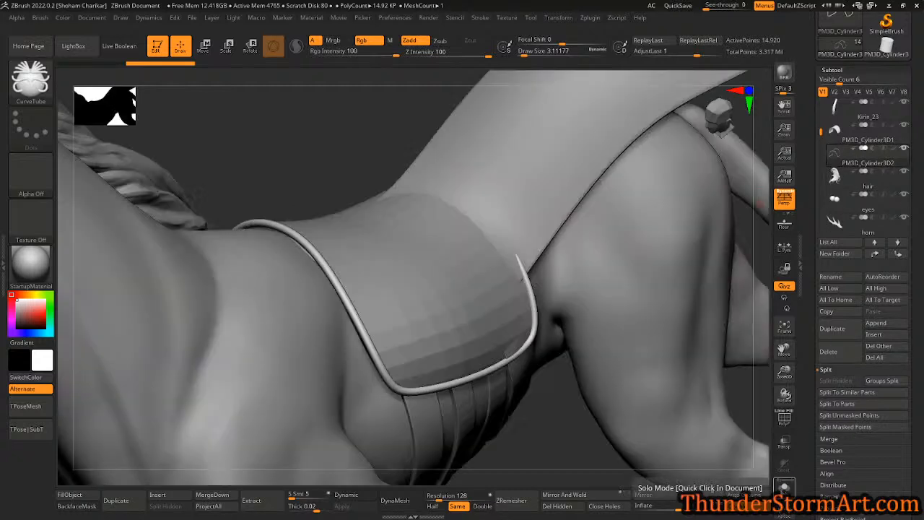
pyautogui.keyDown('alt'); pyautogui.moveTo(522, 373); pyautogui.dragTo(376, 250); pyautogui.keyUp('alt')
pyautogui.keyDown('alt'); pyautogui.click(332, 357); pyautogui.keyUp('alt')
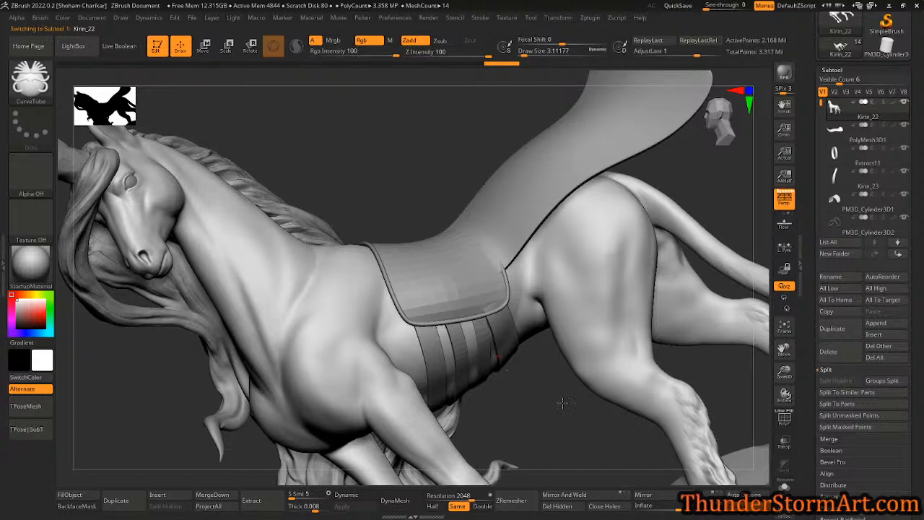
pyautogui.moveTo(541, 394); pyautogui.dragTo(528, 193)
pyautogui.keyDown('alt'); pyautogui.click(533, 176); pyautogui.keyUp('alt')
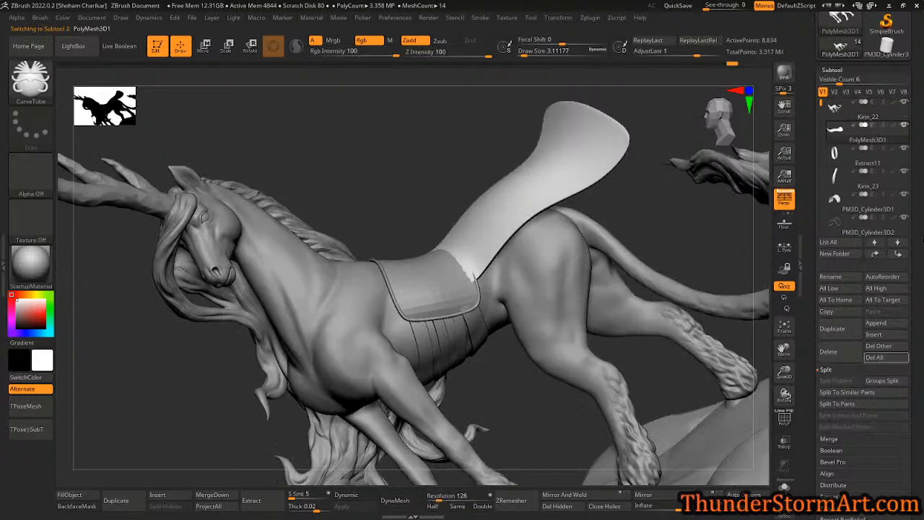
pyautogui.click(904, 126)
# - Make the saddle the active subtool and divide its mesh once to smooth it
pyautogui.keyDown('alt'); pyautogui.click(309, 311); pyautogui.keyUp('alt')
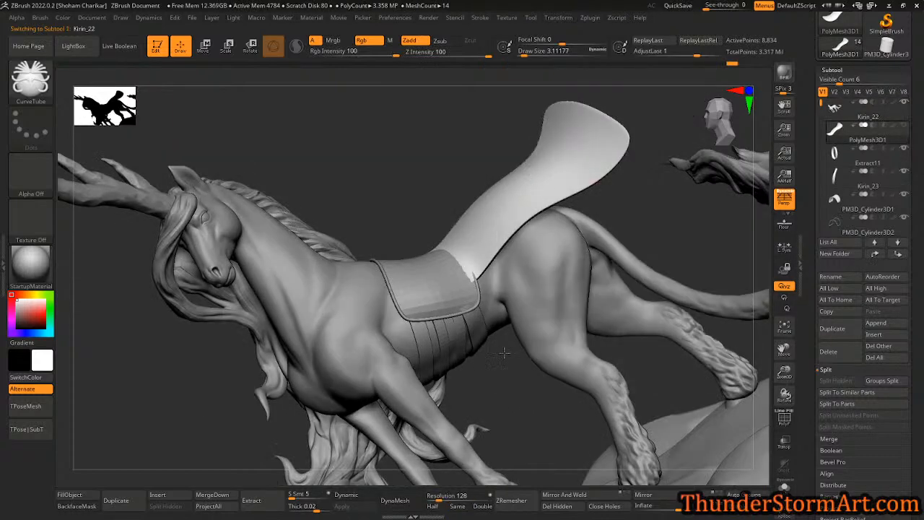
pyautogui.keyDown('alt'); pyautogui.click(482, 332); pyautogui.keyUp('alt')
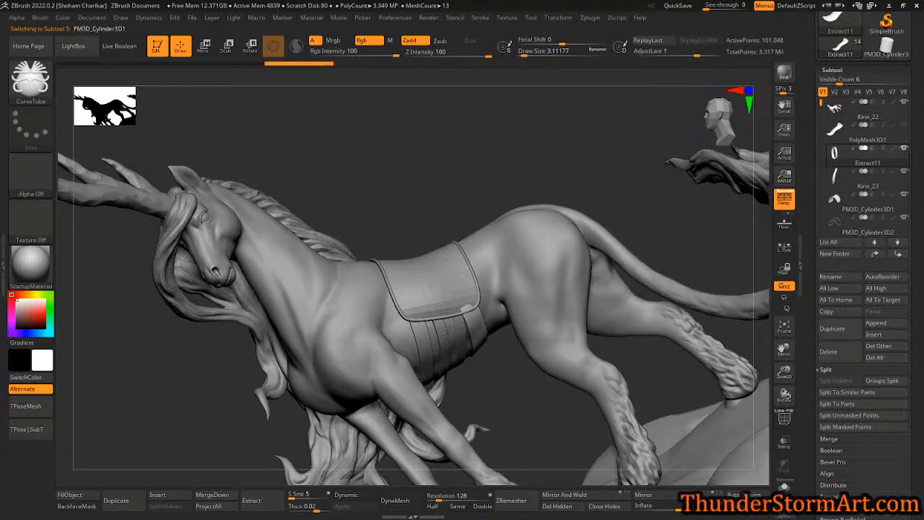
pyautogui.keyDown('alt'); pyautogui.click(430, 285); pyautogui.keyUp('alt')
pyautogui.moveTo(526, 399)
pyautogui.mouseDown()
pyautogui.moveTo(431, 440)
pyautogui.moveTo(523, 427)
pyautogui.moveTo(412, 274)
pyautogui.moveTo(456, 175)
pyautogui.moveTo(445, 188)
pyautogui.moveTo(419, 181)
pyautogui.moveTo(524, 188)
pyautogui.moveTo(445, 198)
pyautogui.moveTo(432, 223)
pyautogui.mouseUp()
pyautogui.hotkey('ctrl', 'd')
# - Hide the Extract11 subtool poking through the saddle and reselect the saddle
pyautogui.keyDown('alt'); pyautogui.moveTo(646, 314); pyautogui.dragTo(632, 383); pyautogui.keyUp('alt')
pyautogui.keyDown('alt'); pyautogui.click(476, 359); pyautogui.keyUp('alt')
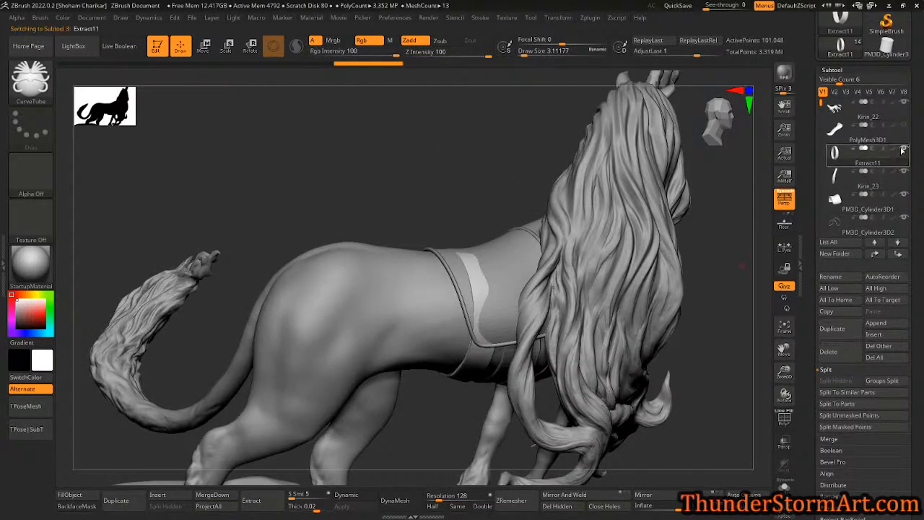
pyautogui.keyDown('alt'); pyautogui.click(513, 278); pyautogui.keyUp('alt')
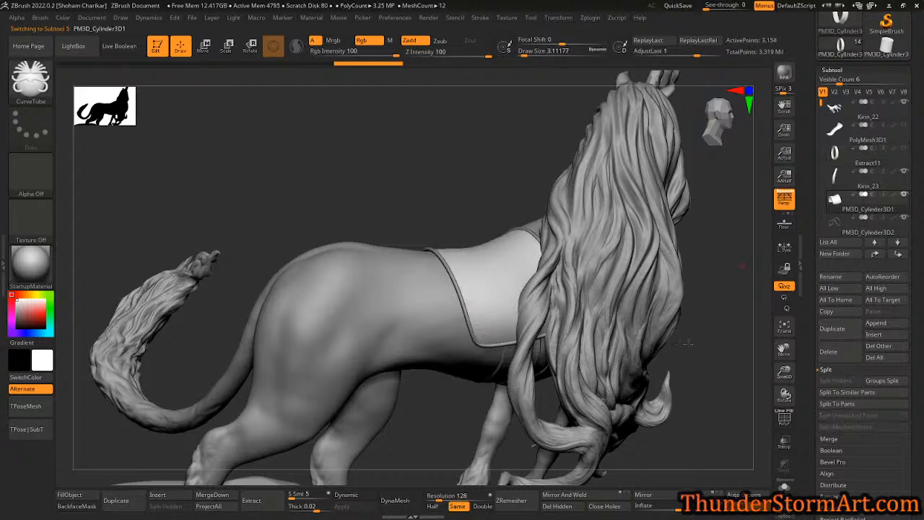
# - Examine the saddle and its tube trim on the Kirin's back from several angles, making the Kirin_22 body the active subtool
pyautogui.keyDown('alt'); pyautogui.moveTo(710, 357); pyautogui.dragTo(704, 307); pyautogui.keyUp('alt')
pyautogui.moveTo(524, 325); pyautogui.dragTo(686, 289, button='right')
pyautogui.keyDown('alt'); pyautogui.moveTo(486, 274); pyautogui.dragTo(378, 269, button='right'); pyautogui.keyUp('alt')
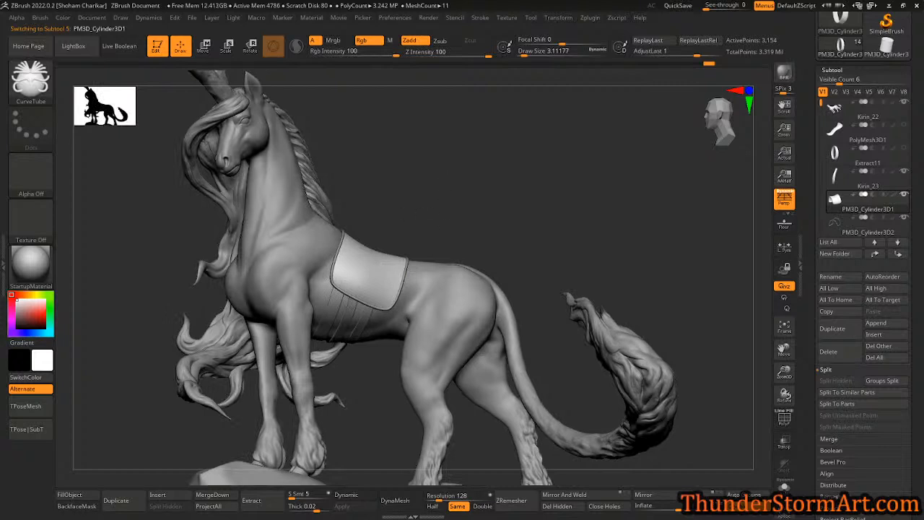
pyautogui.moveTo(501, 188); pyautogui.dragTo(427, 207, button='right')
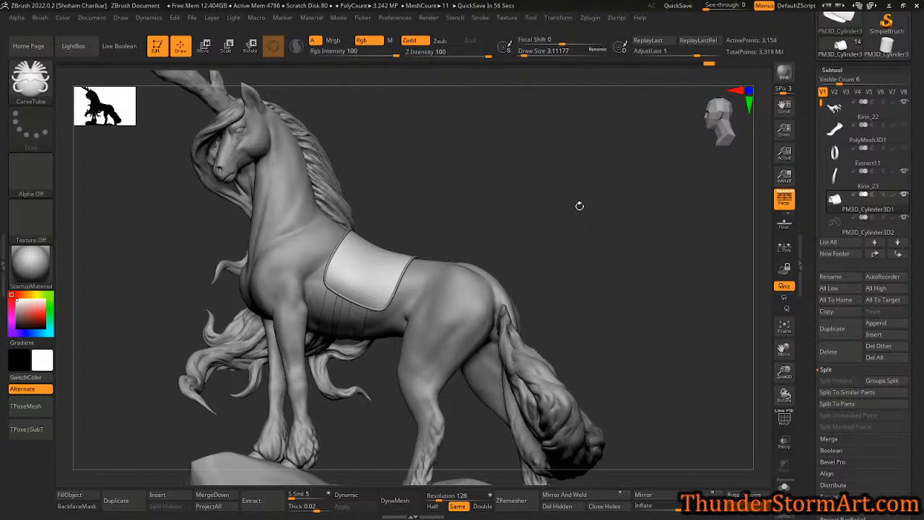
pyautogui.keyDown('ctrl'); pyautogui.moveTo(544, 206); pyautogui.dragTo(514, 217, button='right'); pyautogui.keyUp('ctrl')
pyautogui.keyDown('alt'); pyautogui.click(358, 239); pyautogui.keyUp('alt')
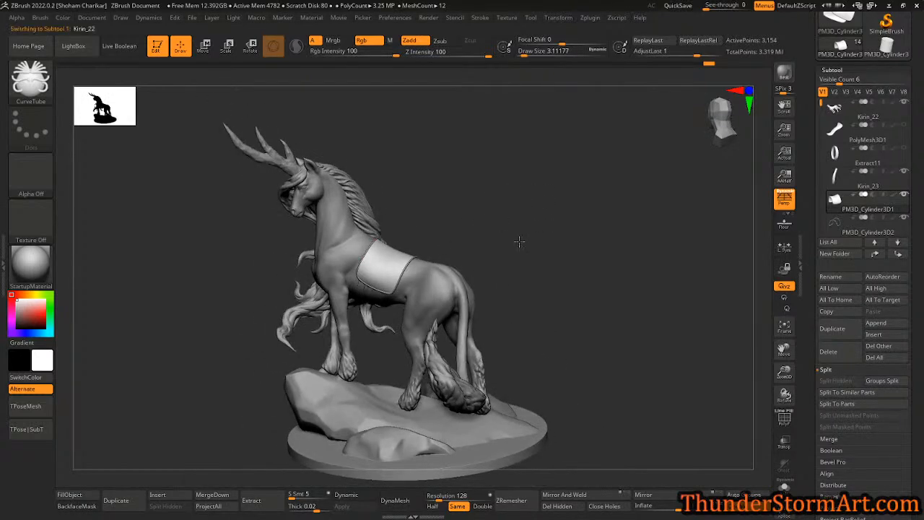
pyautogui.moveTo(448, 243); pyautogui.dragTo(538, 233, button='right')
pyautogui.keyDown('ctrl'); pyautogui.moveTo(456, 272); pyautogui.dragTo(494, 299, button='right'); pyautogui.keyUp('ctrl')
pyautogui.moveTo(491, 229)
pyautogui.mouseDown(button='right')
pyautogui.moveTo(467, 227)
pyautogui.moveTo(491, 221)
pyautogui.moveTo(491, 229)
pyautogui.mouseUp(button='right')
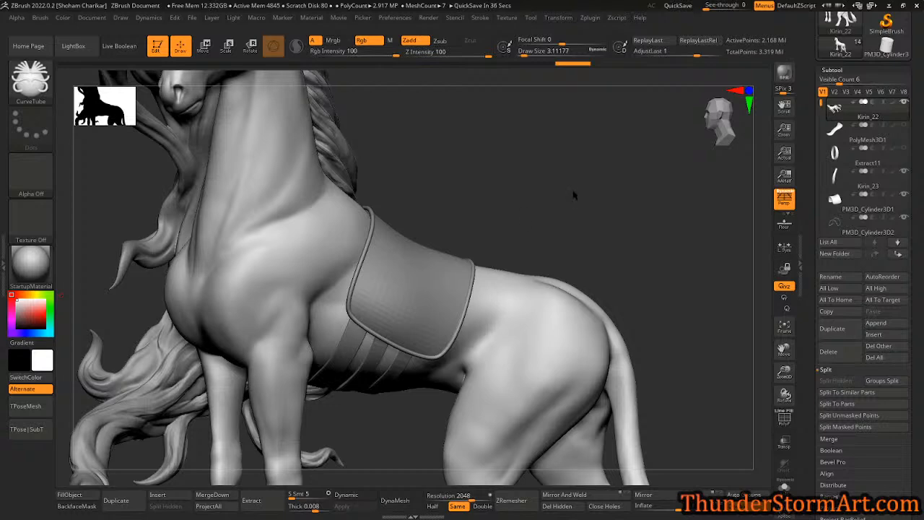
# - Examine the full Kirin statue on its base and its head and neck up close
pyautogui.moveTo(577, 192)
pyautogui.mouseDown()
pyautogui.moveTo(516, 173)
pyautogui.moveTo(404, 174)
pyautogui.moveTo(569, 174)
pyautogui.moveTo(539, 189)
pyautogui.mouseUp()
pyautogui.press('f')
pyautogui.moveTo(462, 195); pyautogui.dragTo(475, 228)
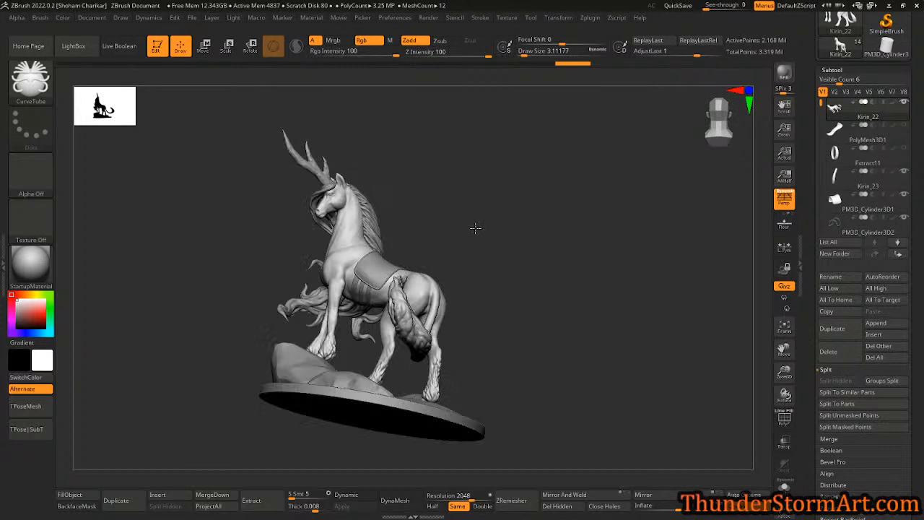
pyautogui.moveTo(475, 229); pyautogui.dragTo(514, 256)
pyautogui.keyDown('alt'); pyautogui.moveTo(405, 175); pyautogui.dragTo(565, 288); pyautogui.keyUp('alt')
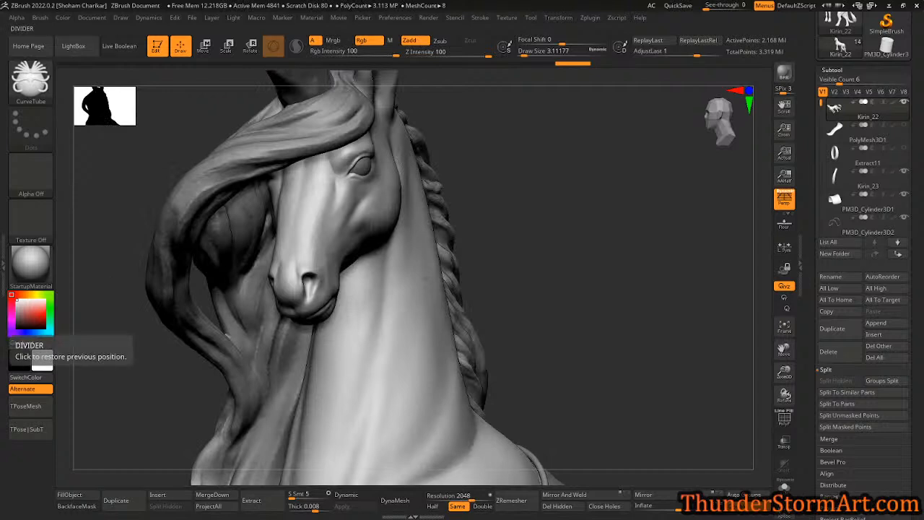